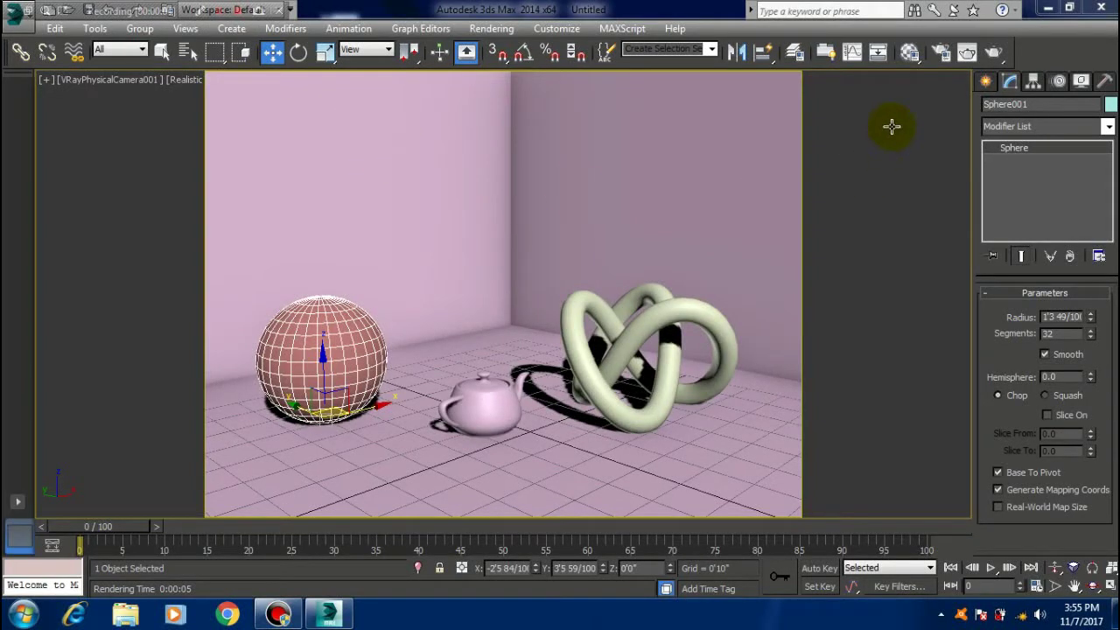
Open the Material Editor and review the red Material #1's VRayMtl parameters
click(910, 52)
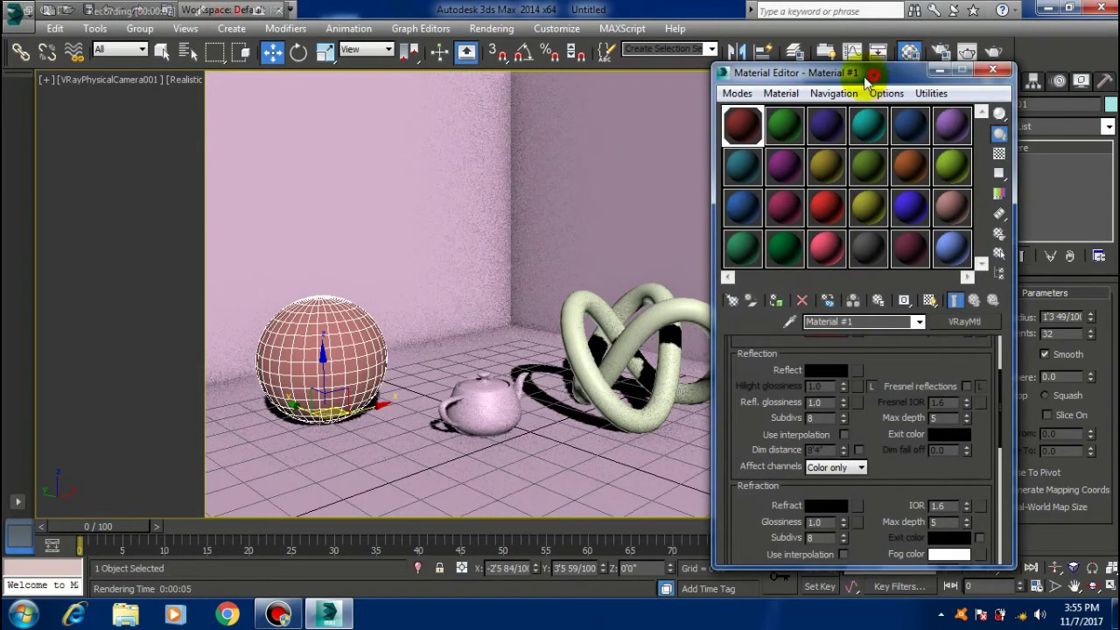
drag(864, 80, 589, 47)
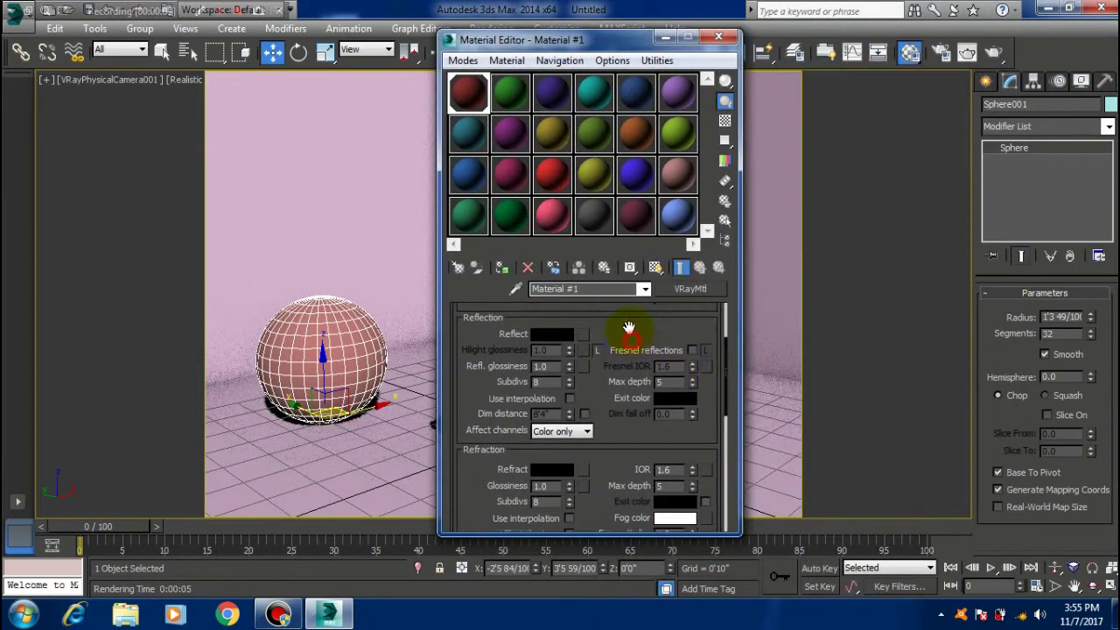
scroll(612, 385, up, 2)
drag(603, 376, 602, 374)
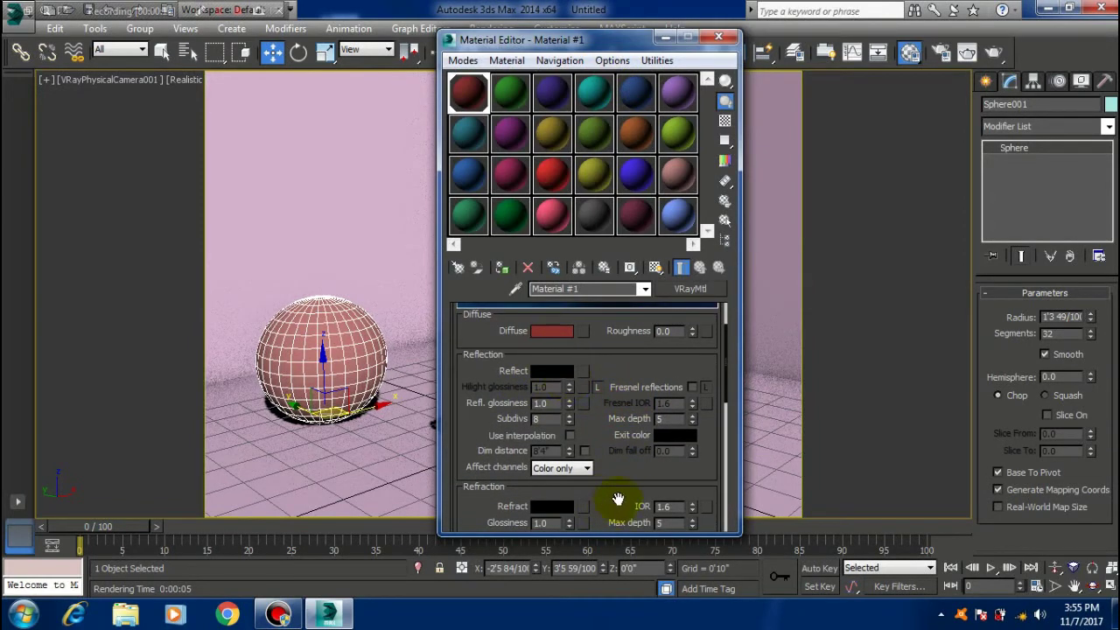
drag(618, 499, 614, 402)
scroll(618, 433, up, 5)
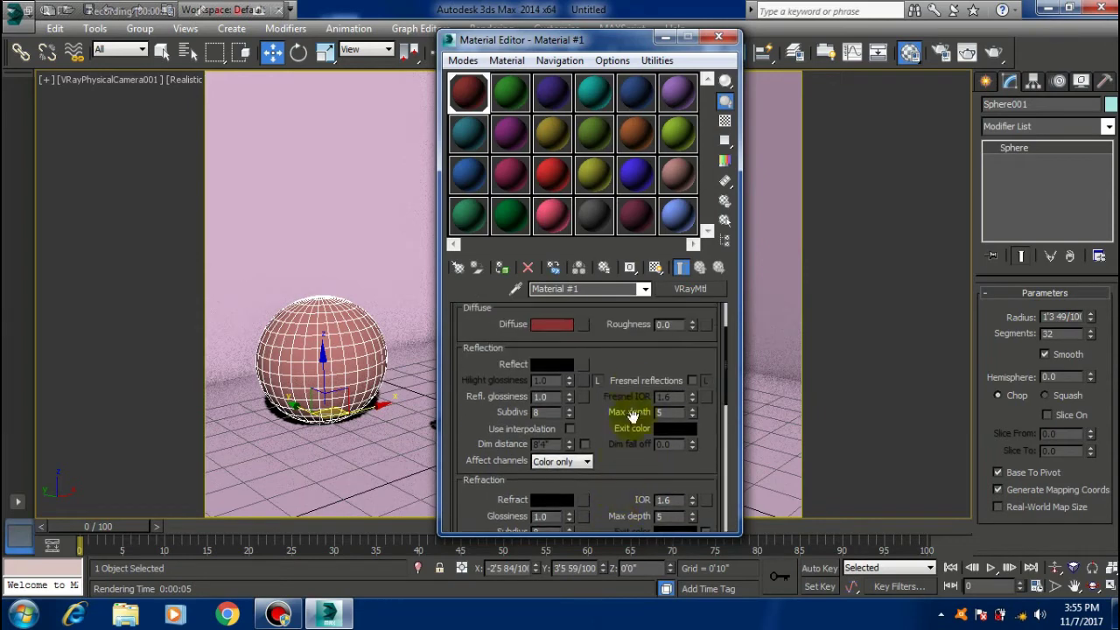
mouse_move(626, 361)
mouse_down()
mouse_move(625, 406)
mouse_move(683, 412)
mouse_up()
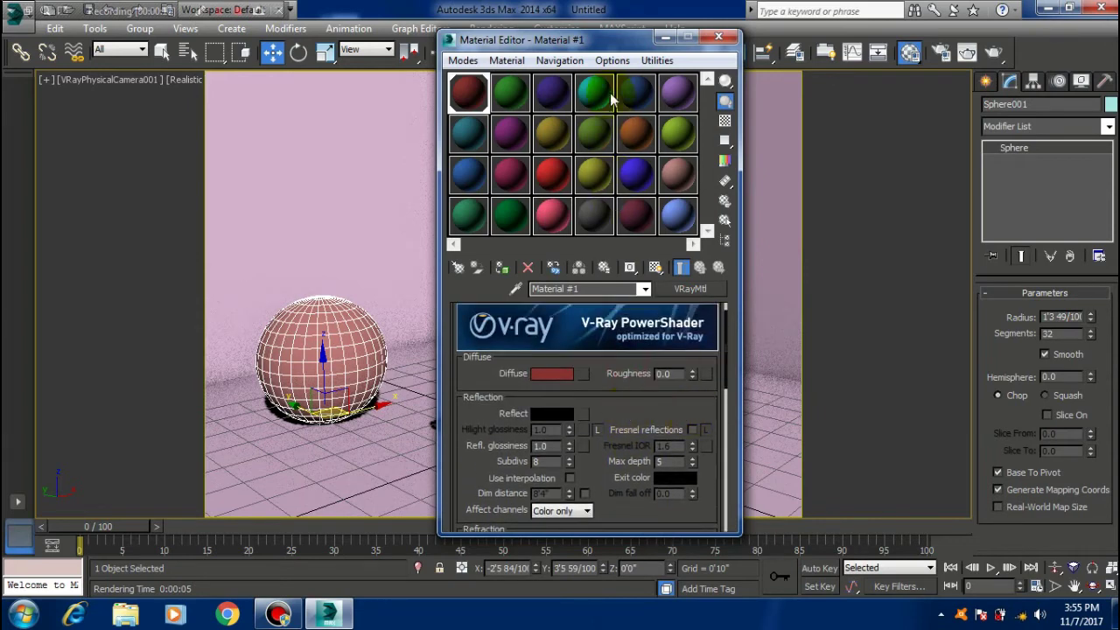
drag(524, 39, 418, 19)
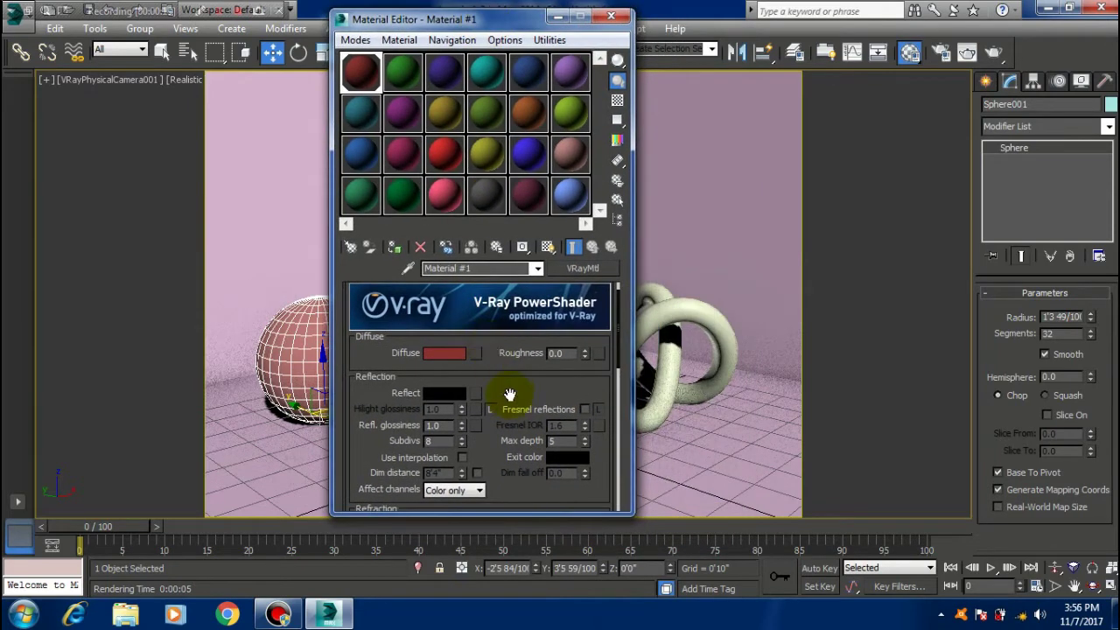
drag(509, 394, 509, 369)
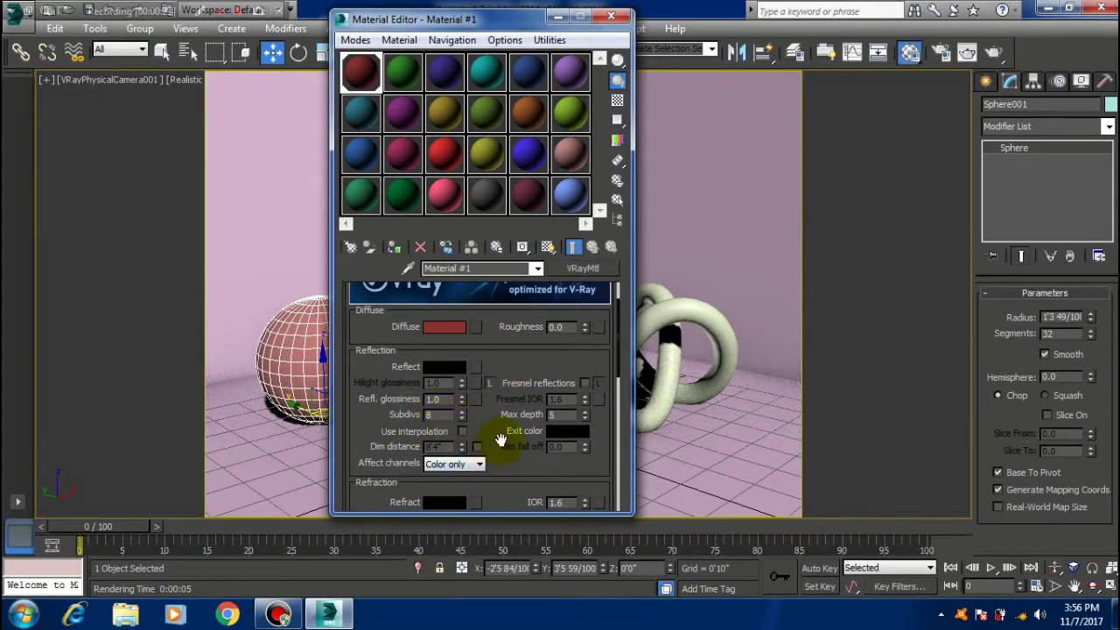
mouse_move(500, 439)
mouse_down()
mouse_move(491, 321)
mouse_move(487, 409)
mouse_up()
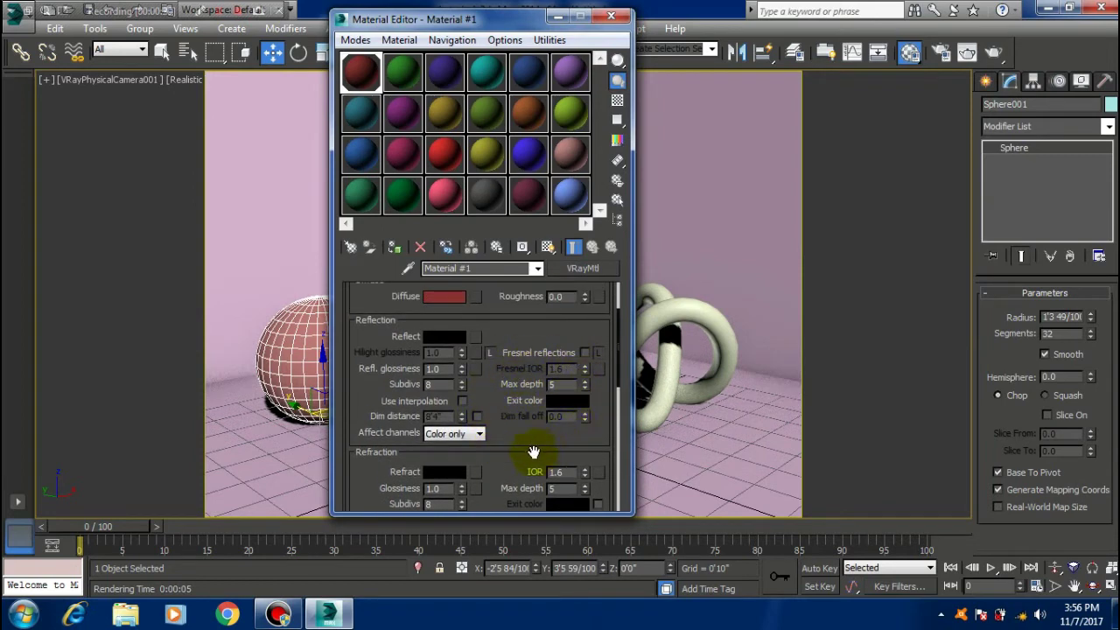
drag(512, 472, 507, 428)
drag(492, 352, 494, 402)
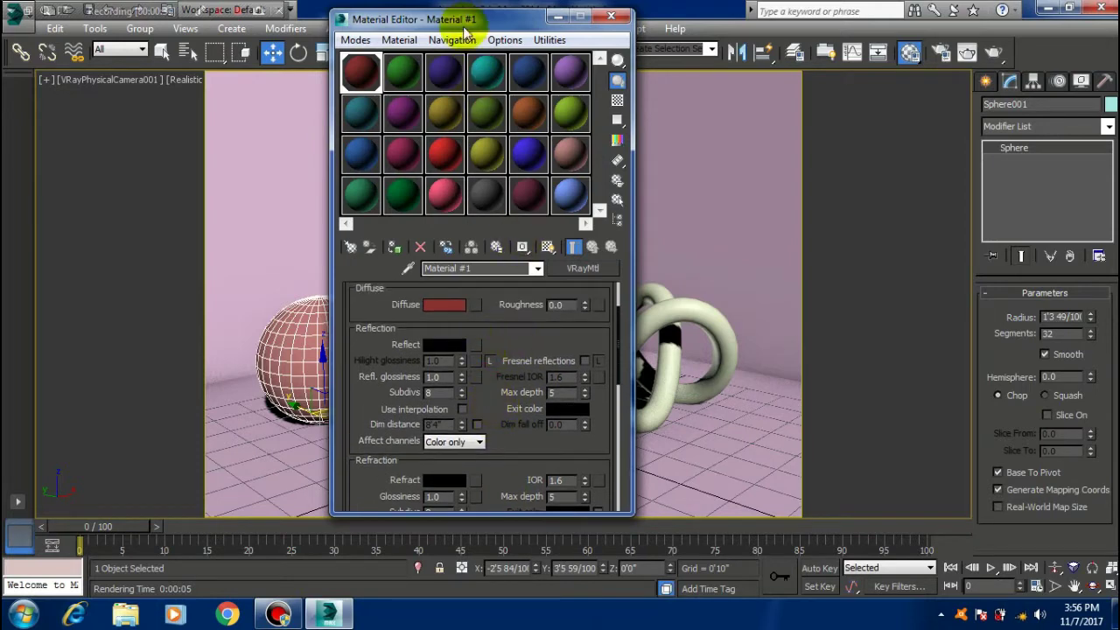
Drag the Material #1 sample slot onto the sphere to assign it
drag(463, 22, 589, 29)
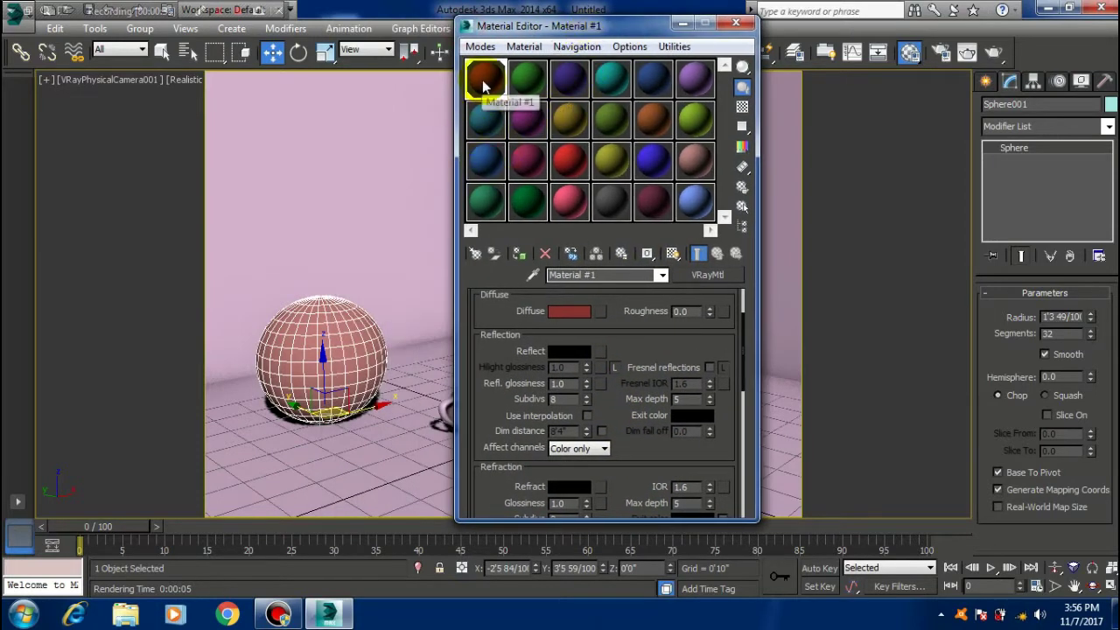
drag(490, 102, 371, 336)
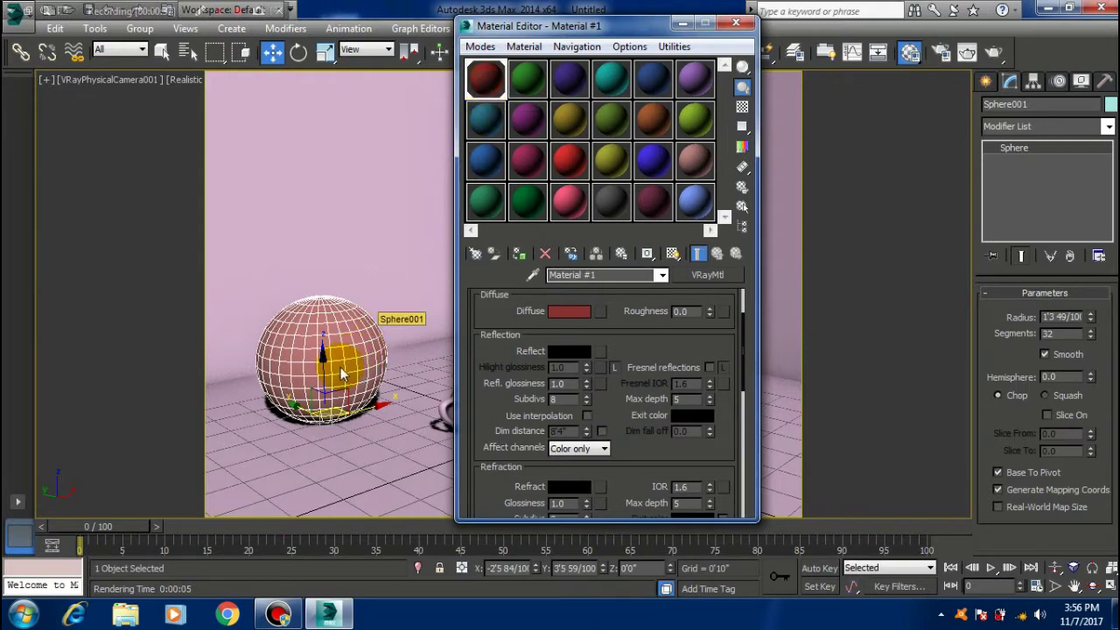
scroll(632, 330, down, 2)
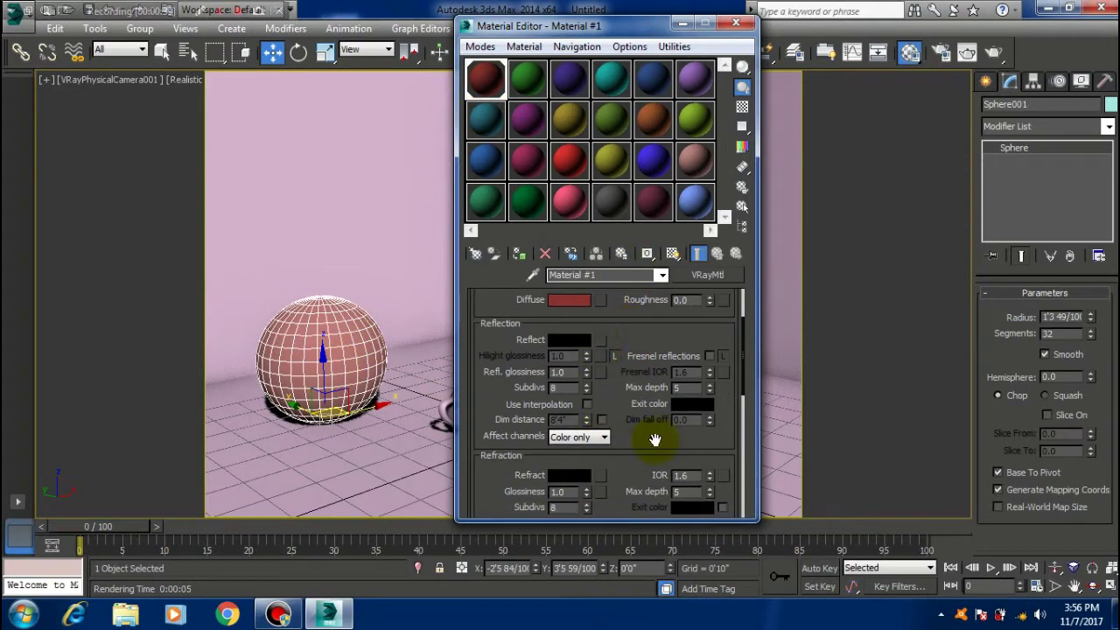
drag(623, 24, 675, 37)
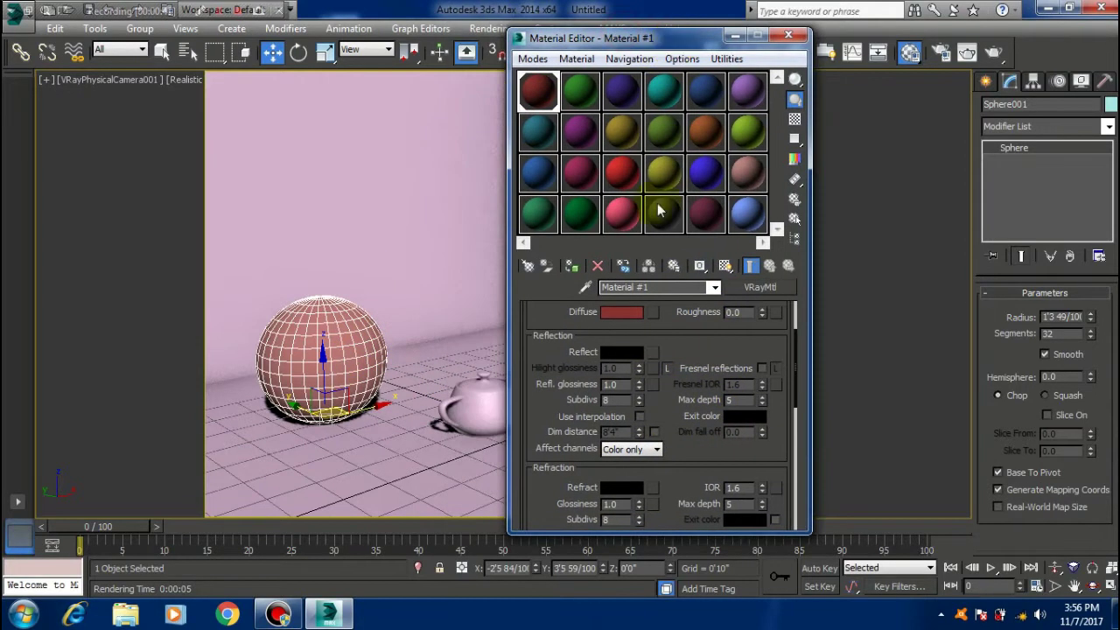
scroll(673, 356, down, 1)
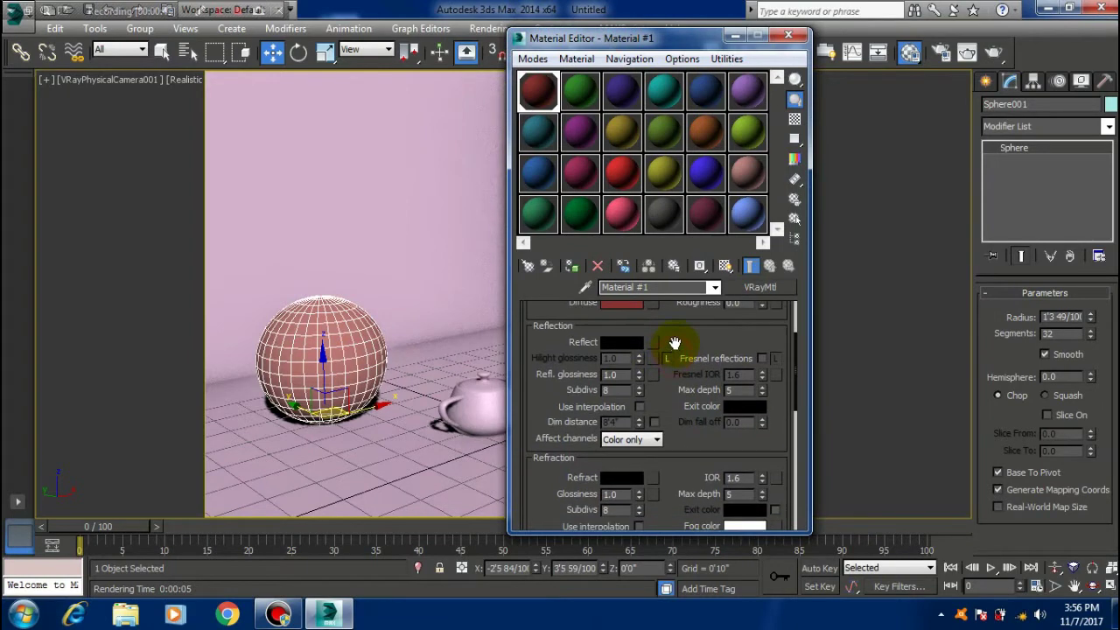
Set Material #1's Reflect colour to near-white RGB 250
click(623, 349)
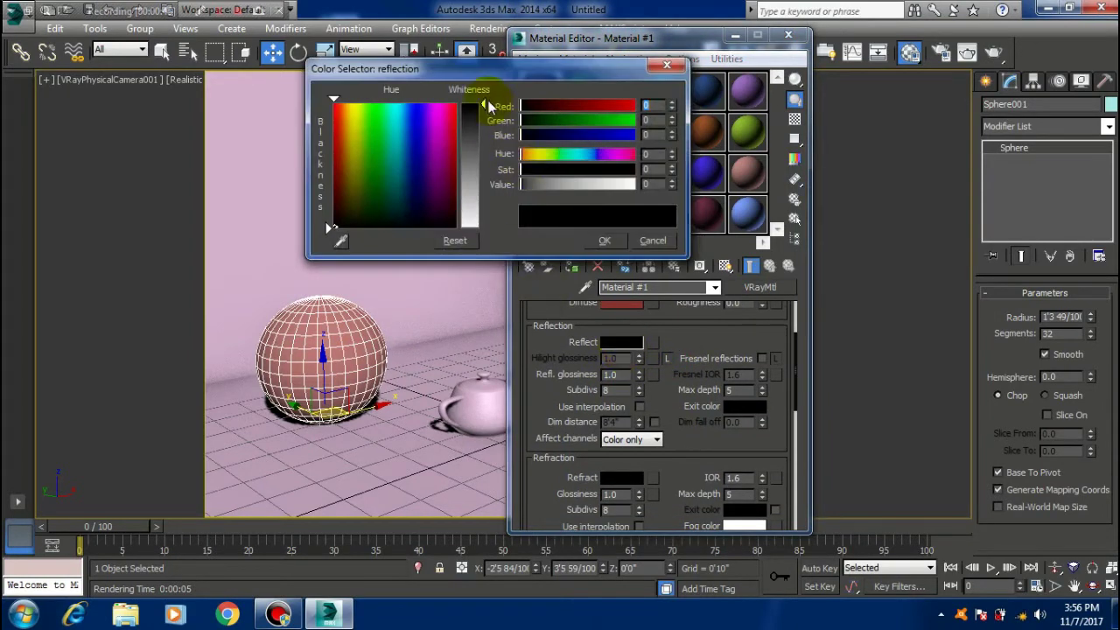
drag(482, 105, 483, 226)
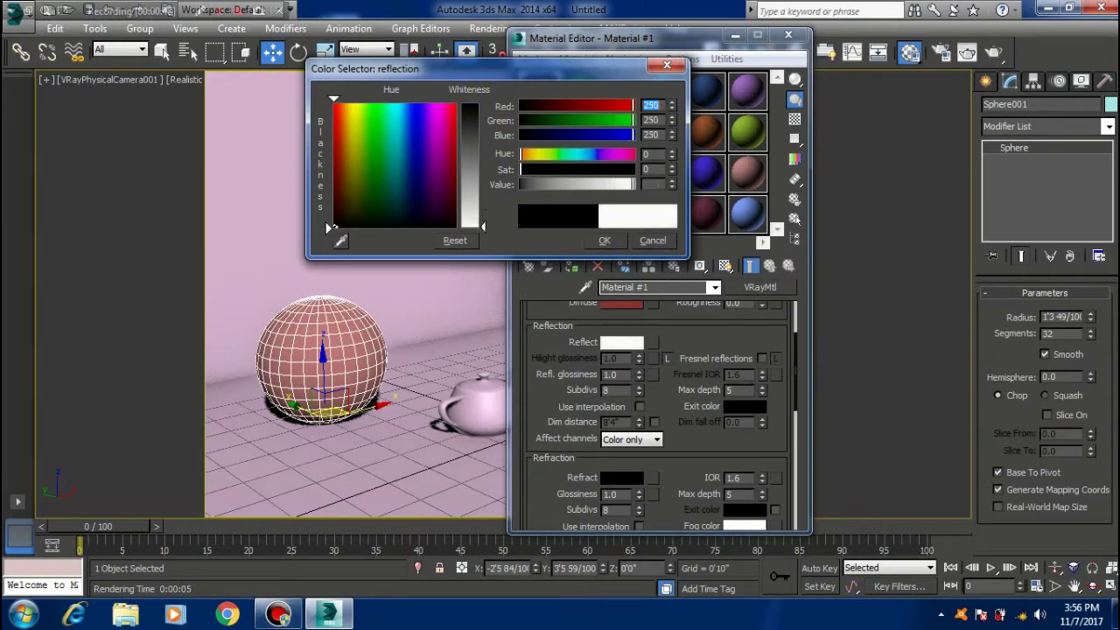
click(603, 240)
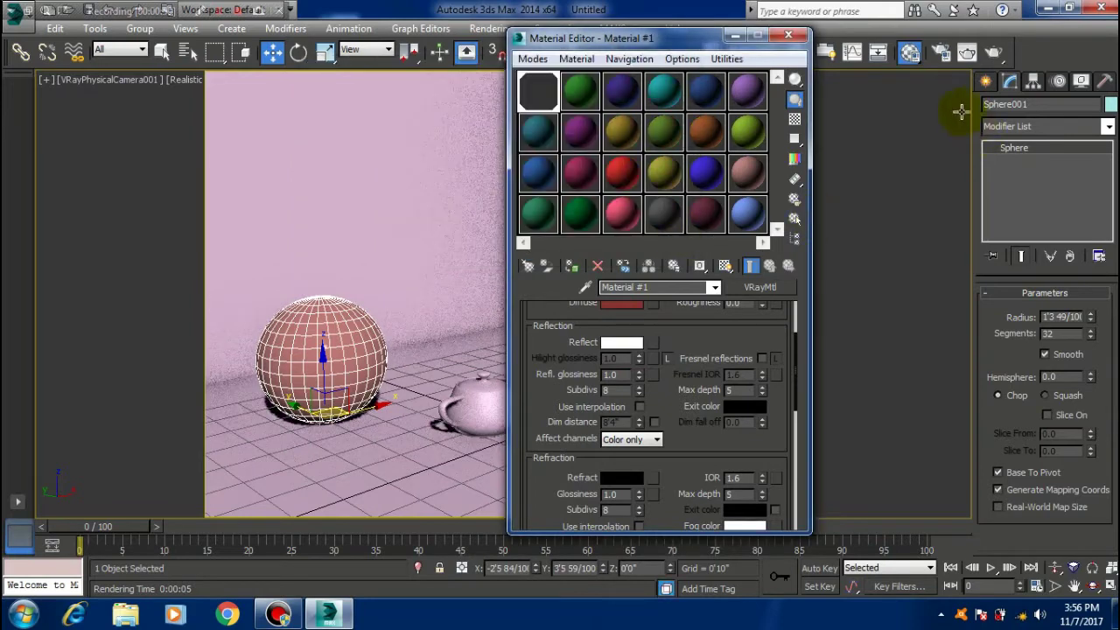
Render the camera view, with the V-Ray frame buffer and Material Editor side by side
click(998, 57)
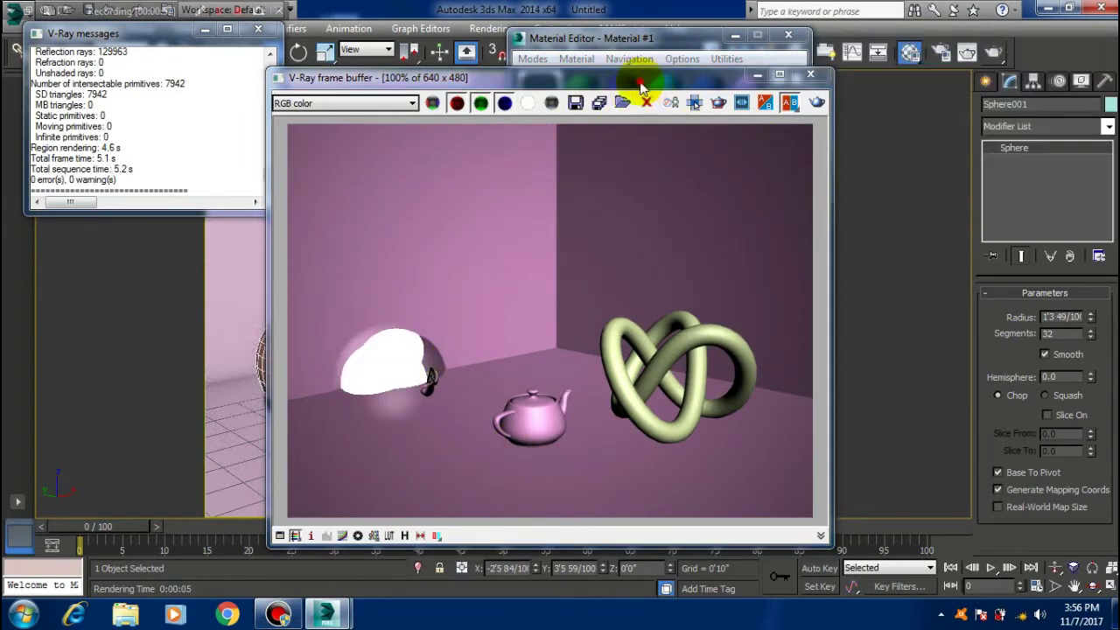
drag(577, 81, 455, 70)
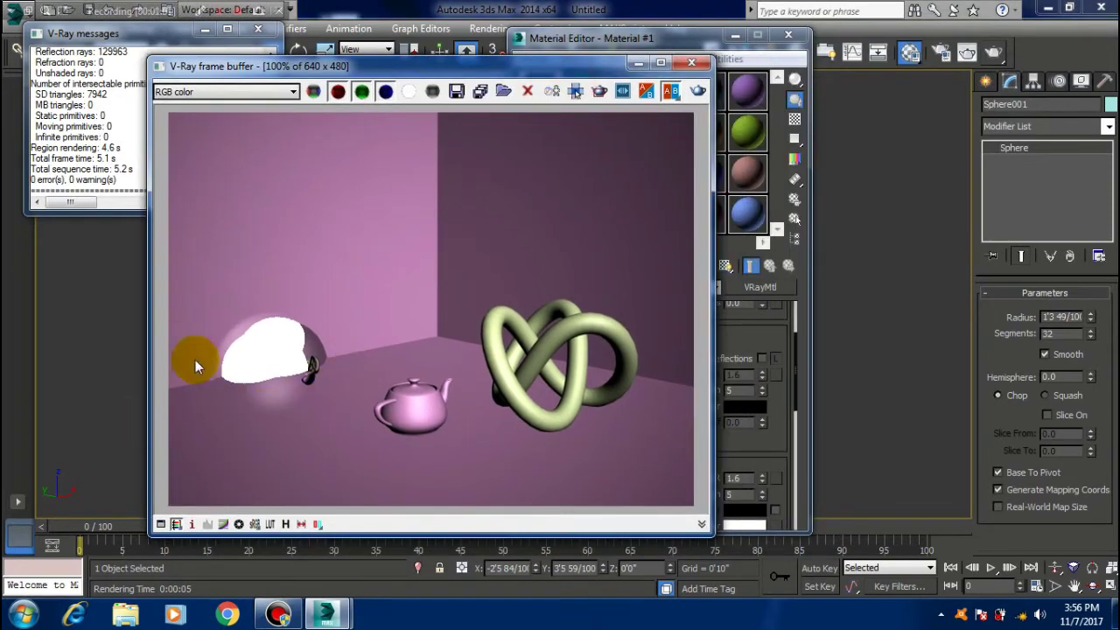
drag(529, 68, 438, 61)
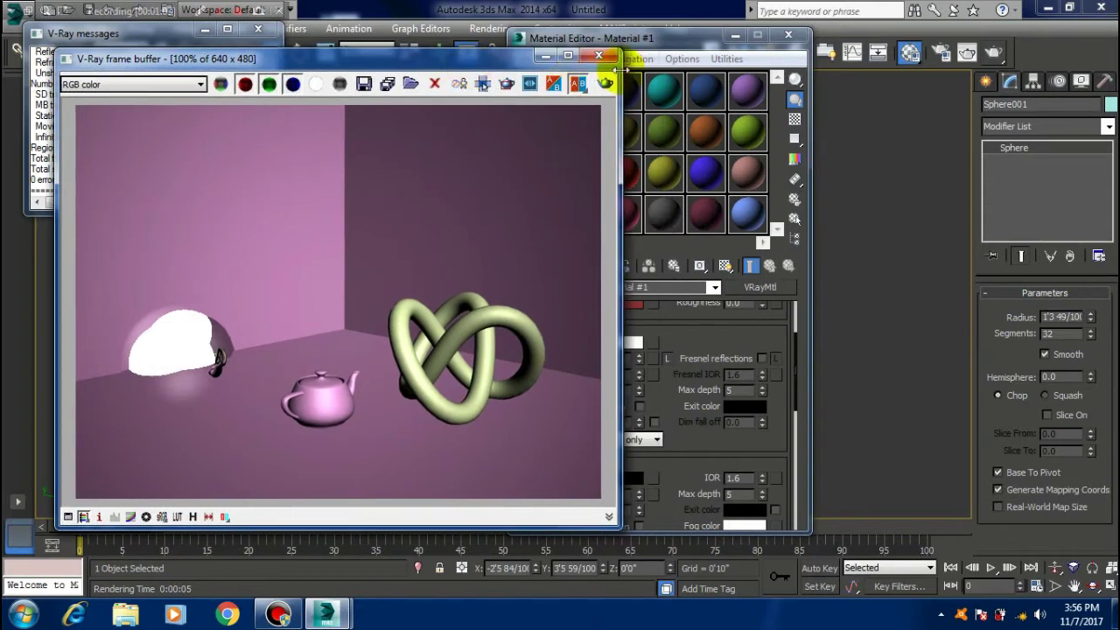
click(656, 50)
drag(656, 50, 732, 53)
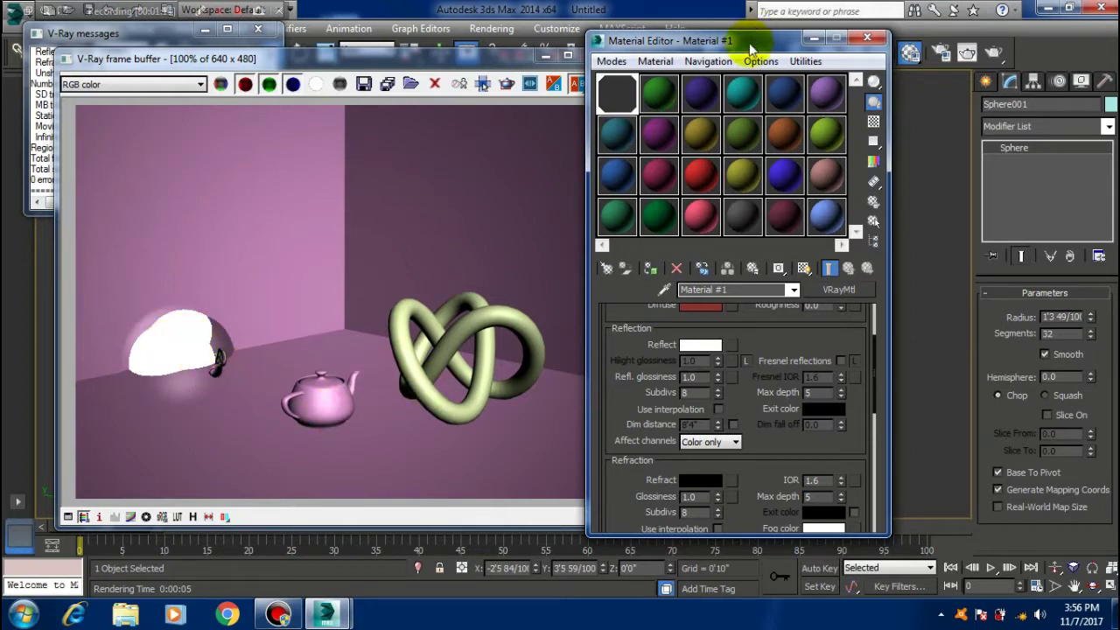
drag(750, 48, 804, 126)
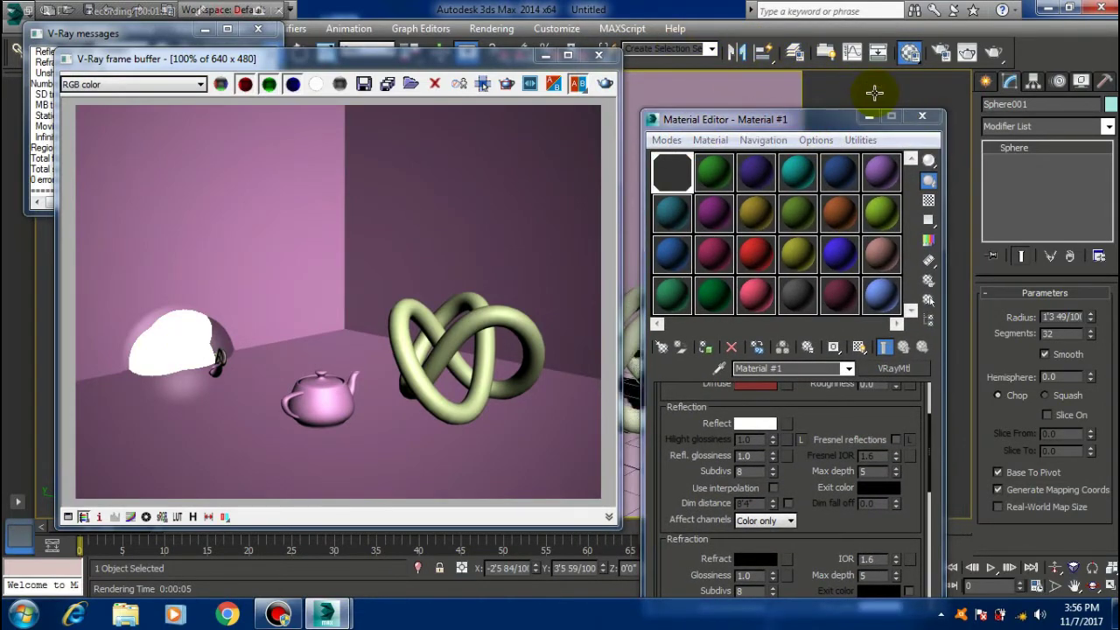
Remove the sky environment map, set the background to grey 77, and re-render
key(8)
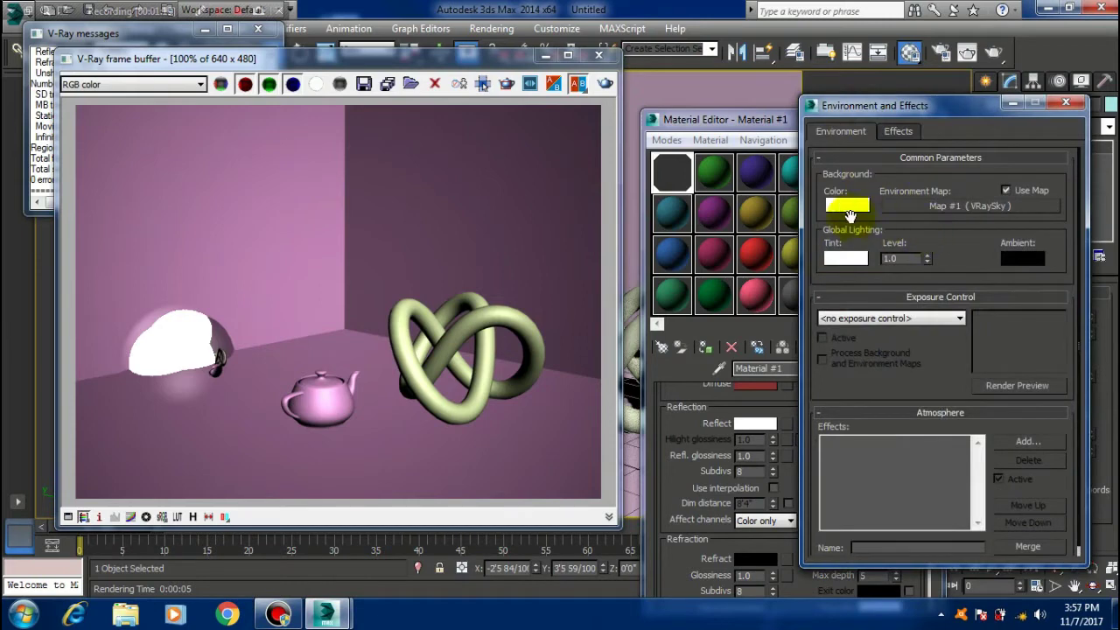
right_click(994, 206)
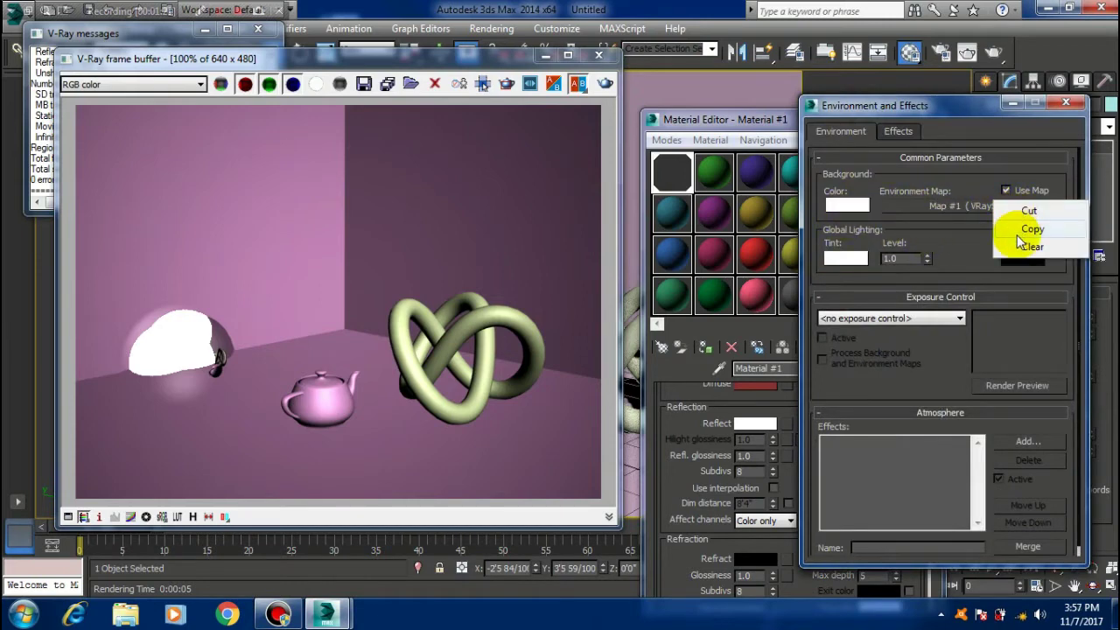
click(1021, 249)
click(848, 208)
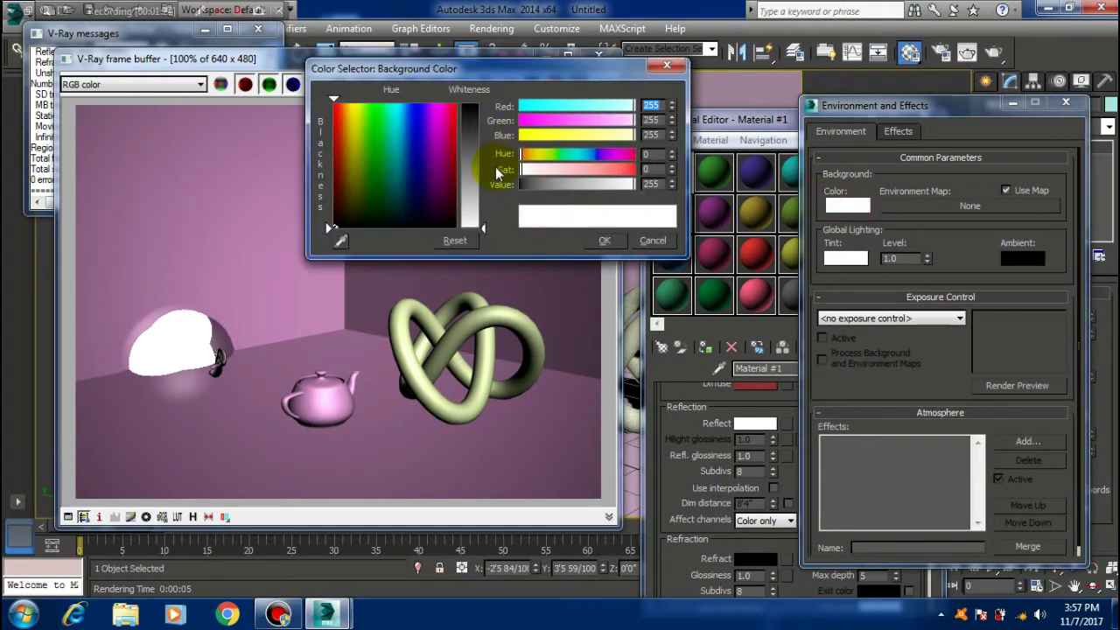
drag(487, 225, 483, 140)
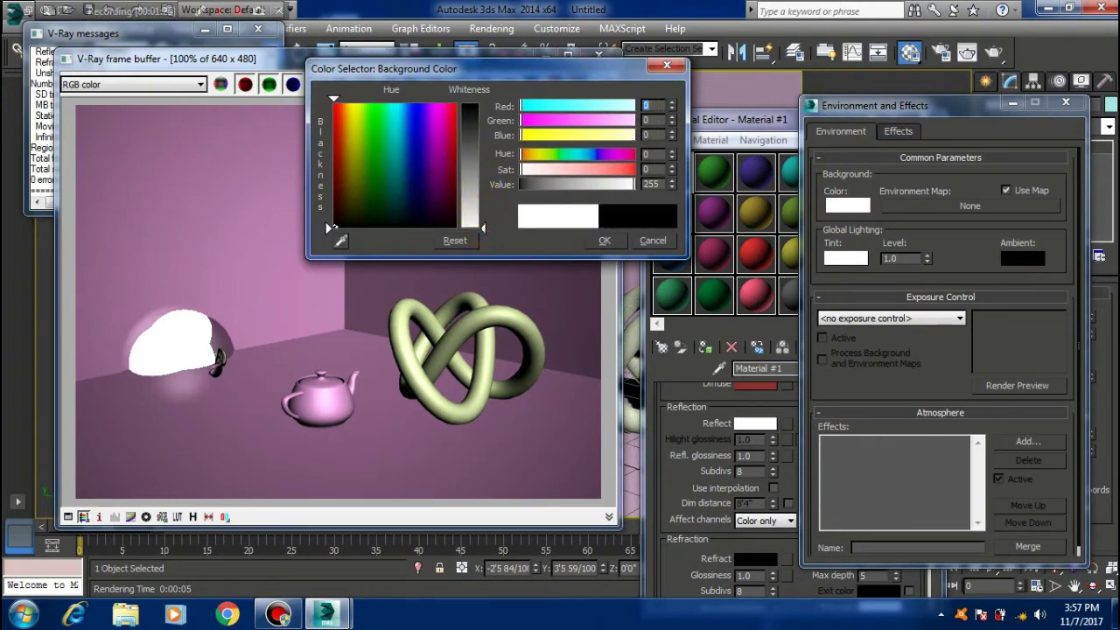
click(597, 240)
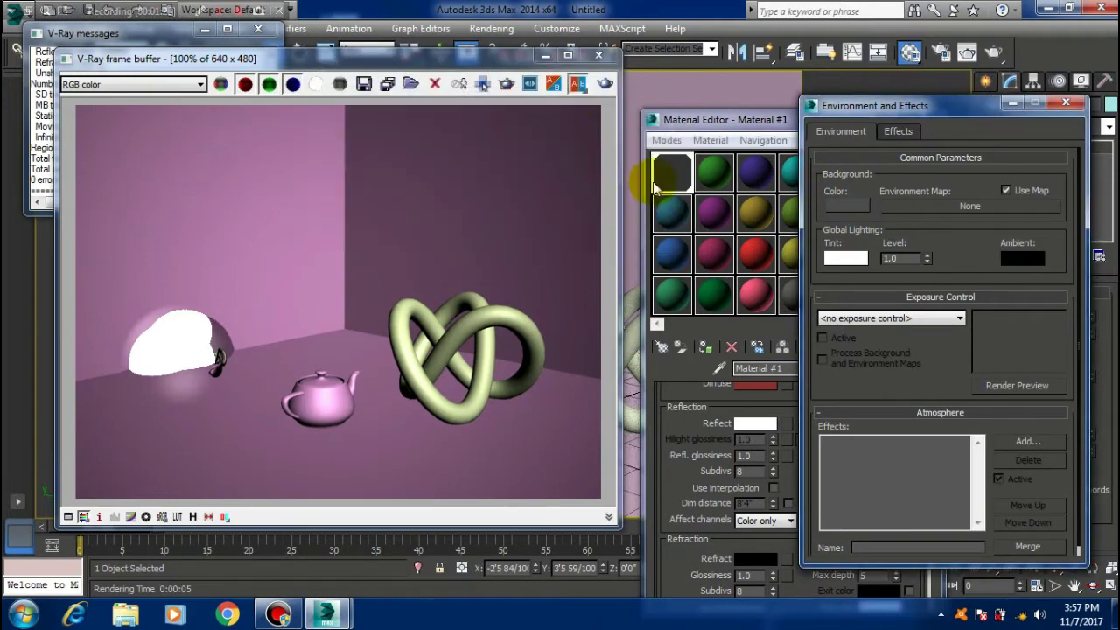
click(604, 84)
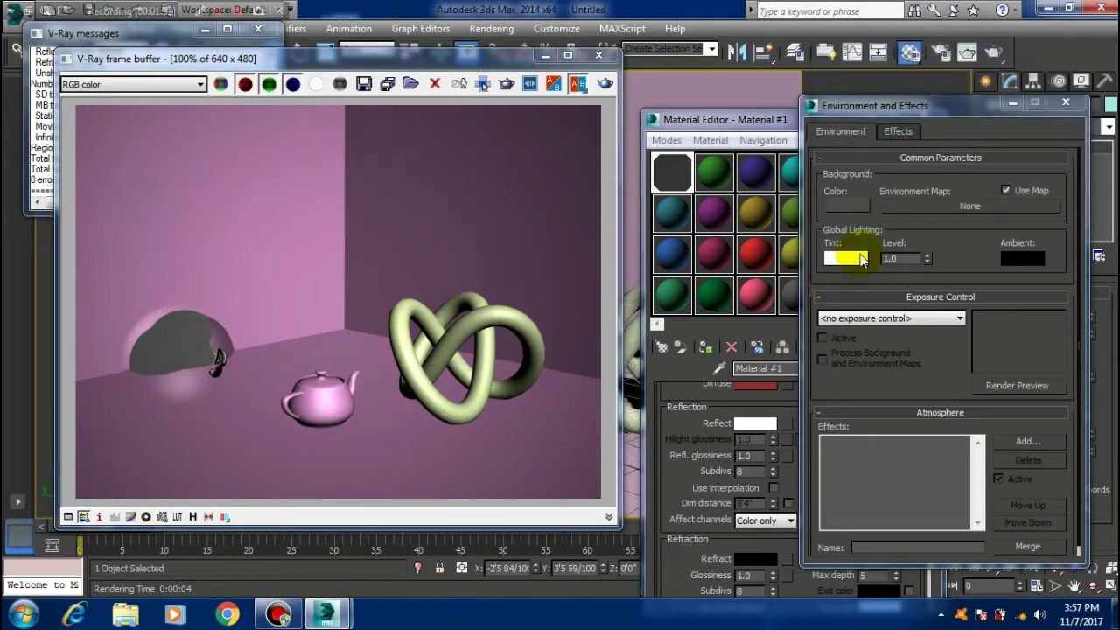
Lighten the background colour to light grey and close Environment and Effects
click(841, 203)
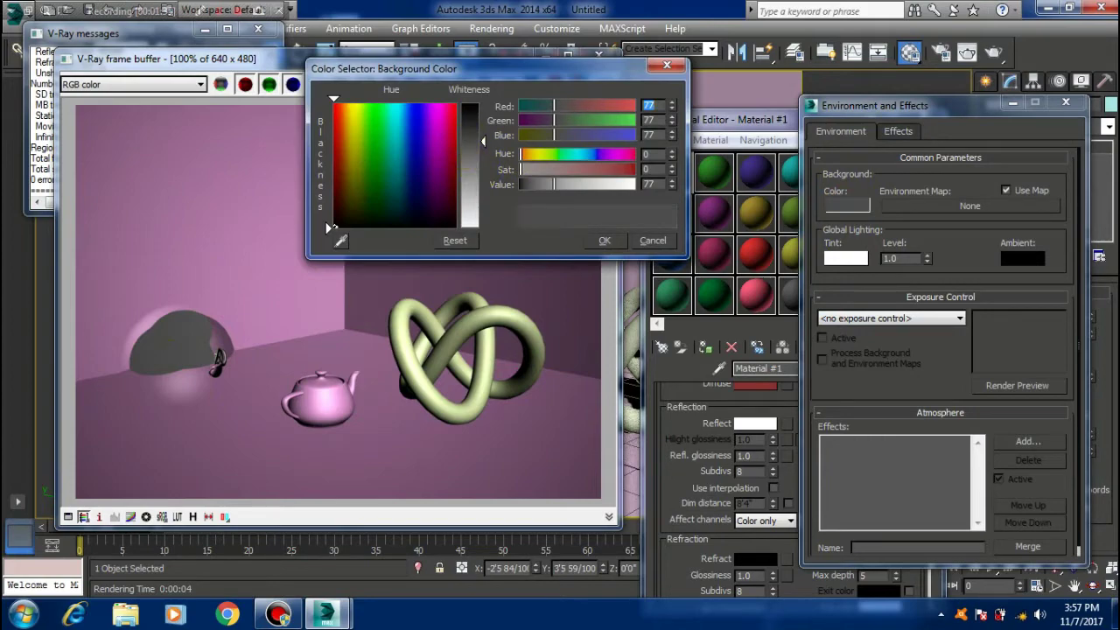
drag(553, 183, 612, 183)
click(603, 240)
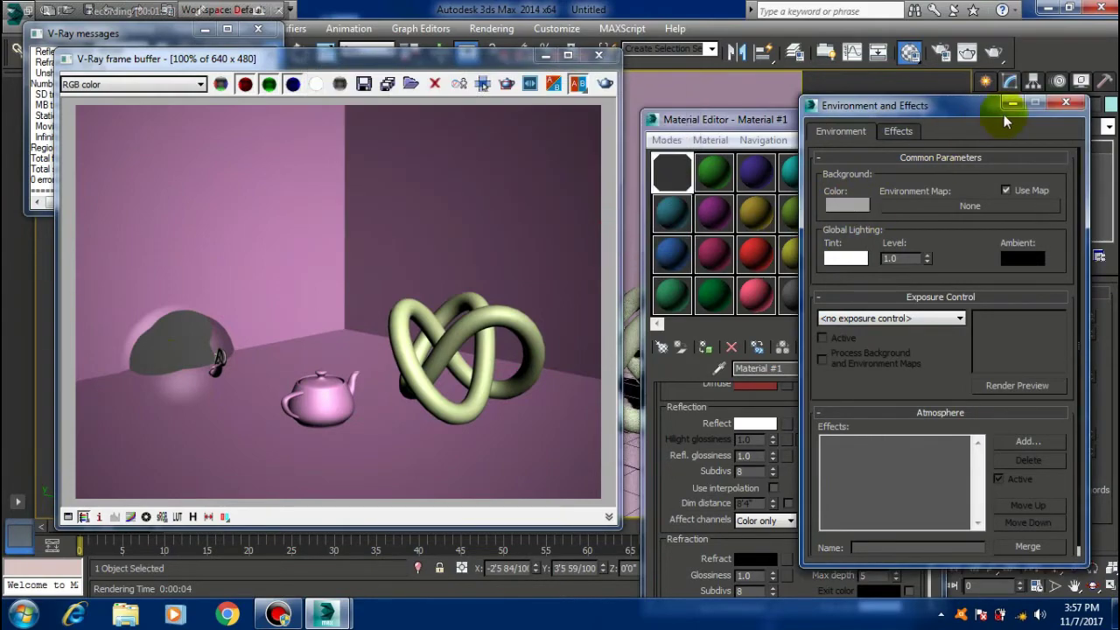
click(1067, 105)
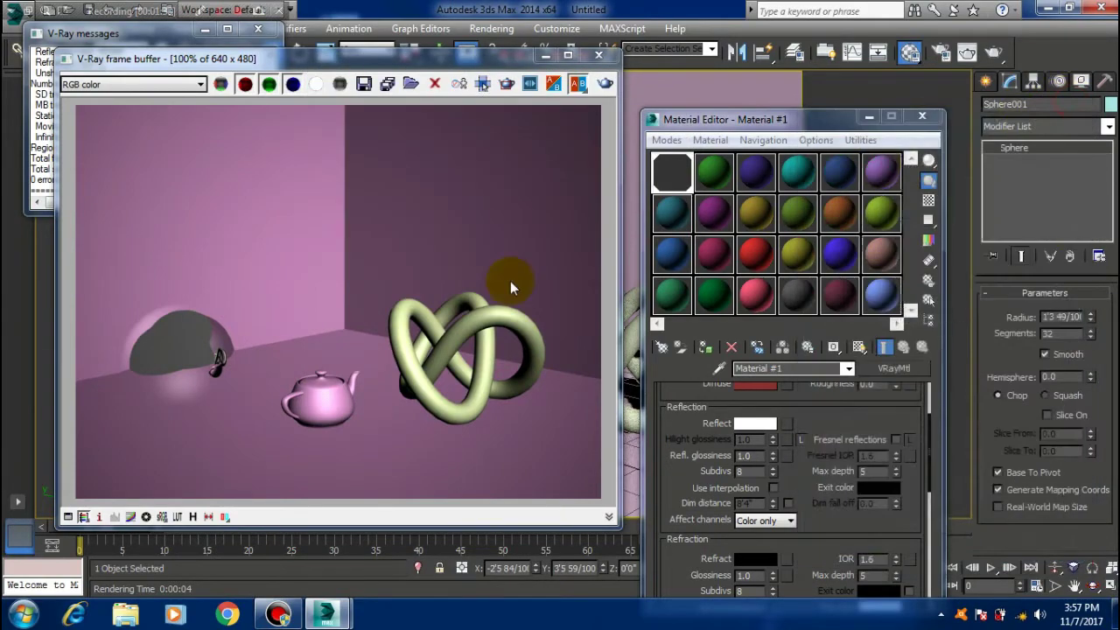
Re-render the scene with the lighter grey background and move the Material Editor aside
click(605, 84)
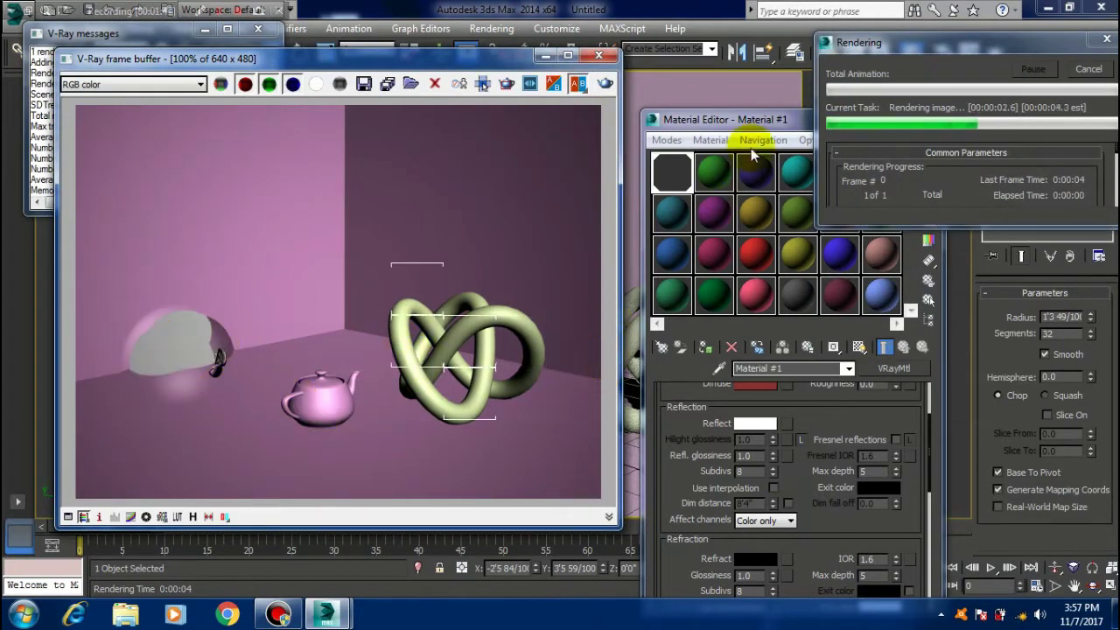
drag(755, 119, 750, 73)
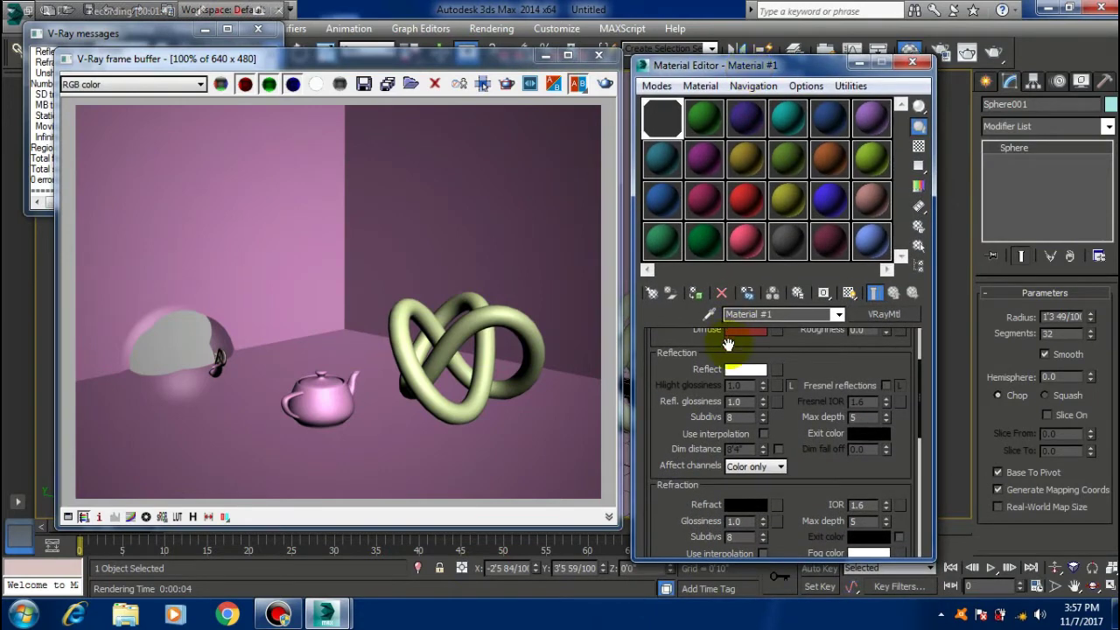
drag(788, 374, 792, 362)
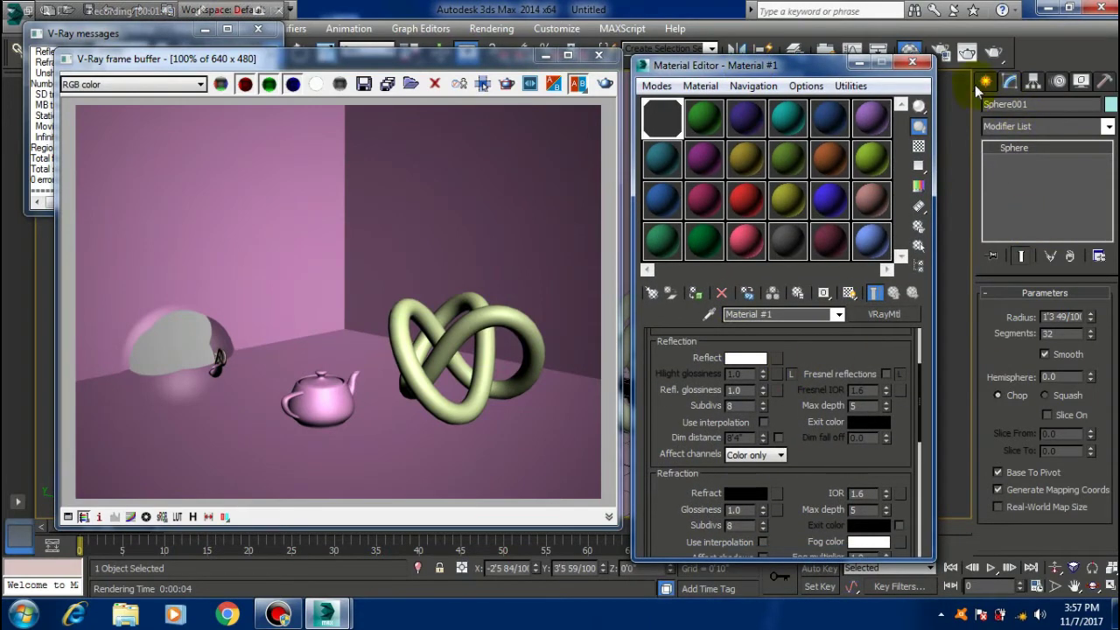
Create a Standard Omni light by clicking in the viewport
click(985, 81)
click(1029, 107)
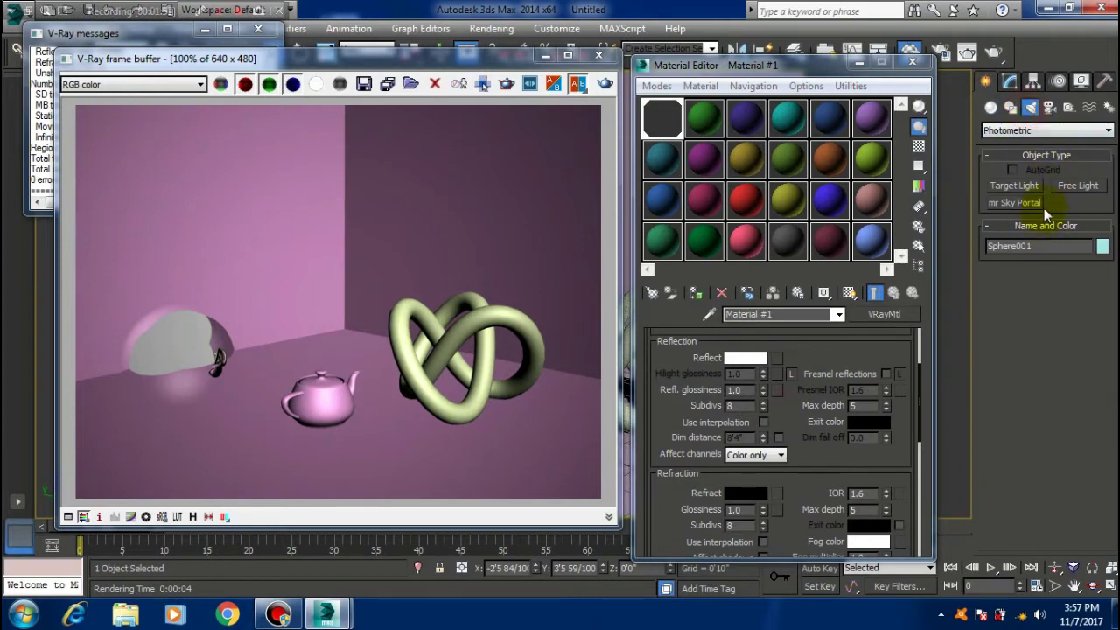
click(1040, 130)
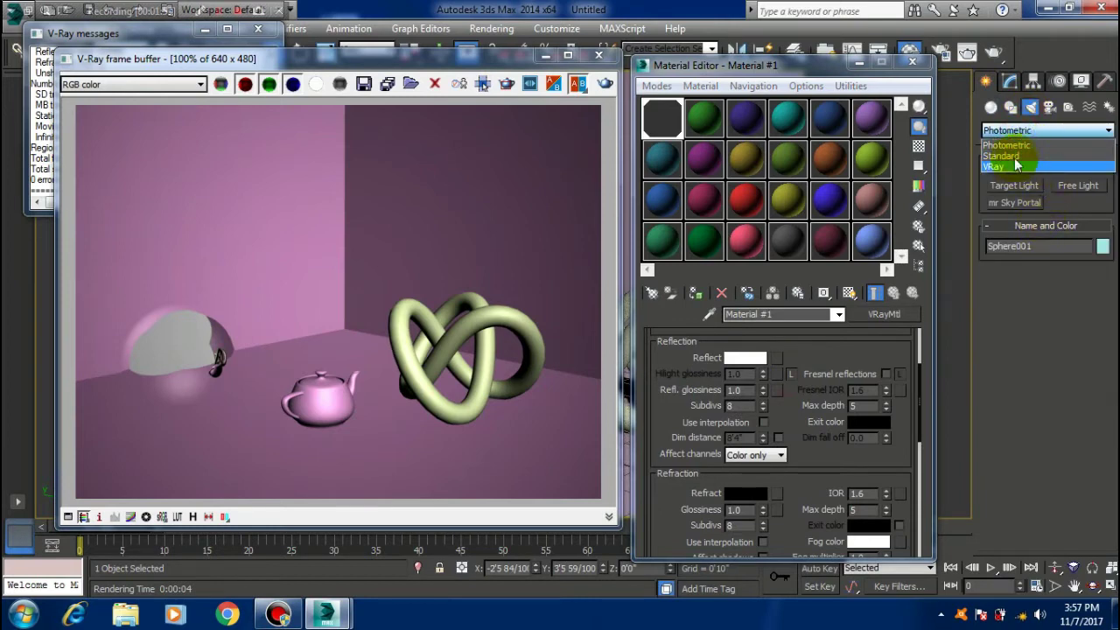
click(1014, 156)
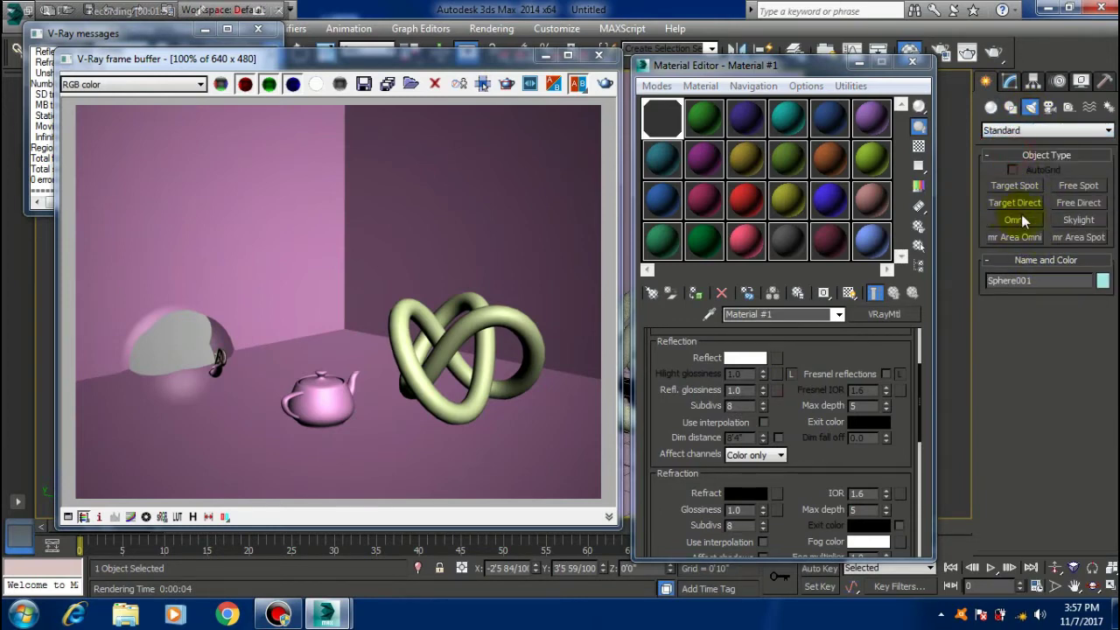
click(1020, 216)
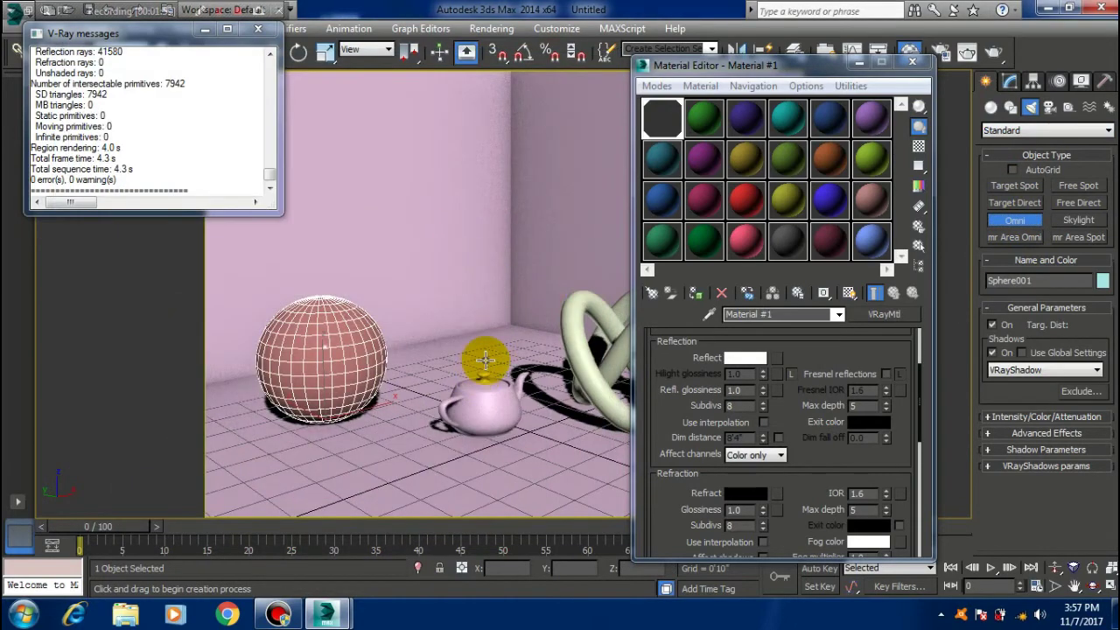
click(485, 357)
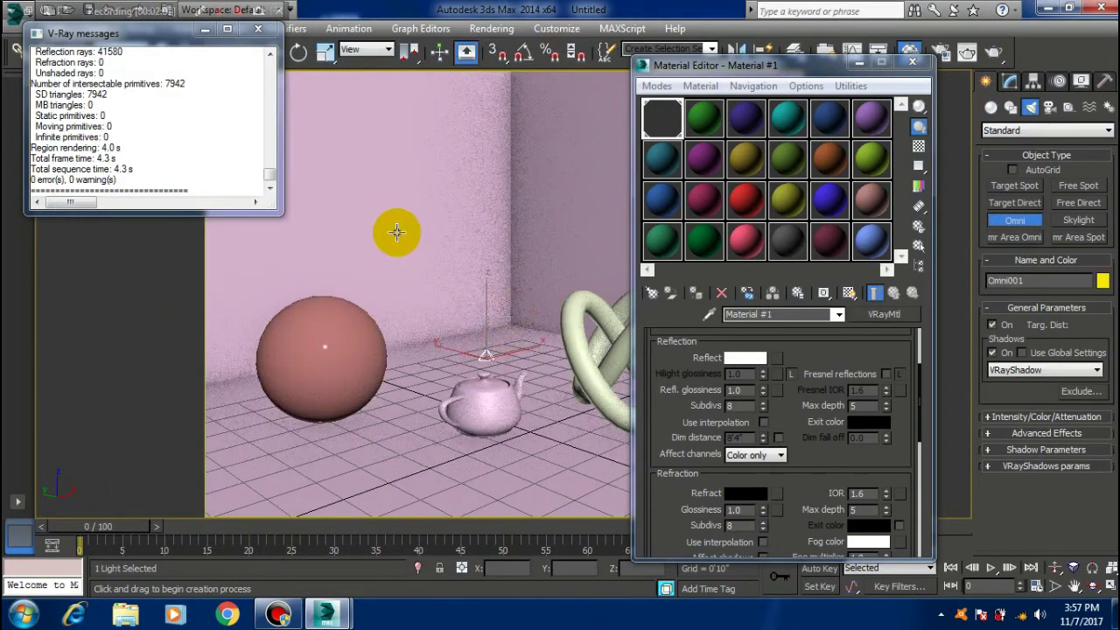
Move the omni light up above the objects and slightly right, rendering to check shadows
click(257, 29)
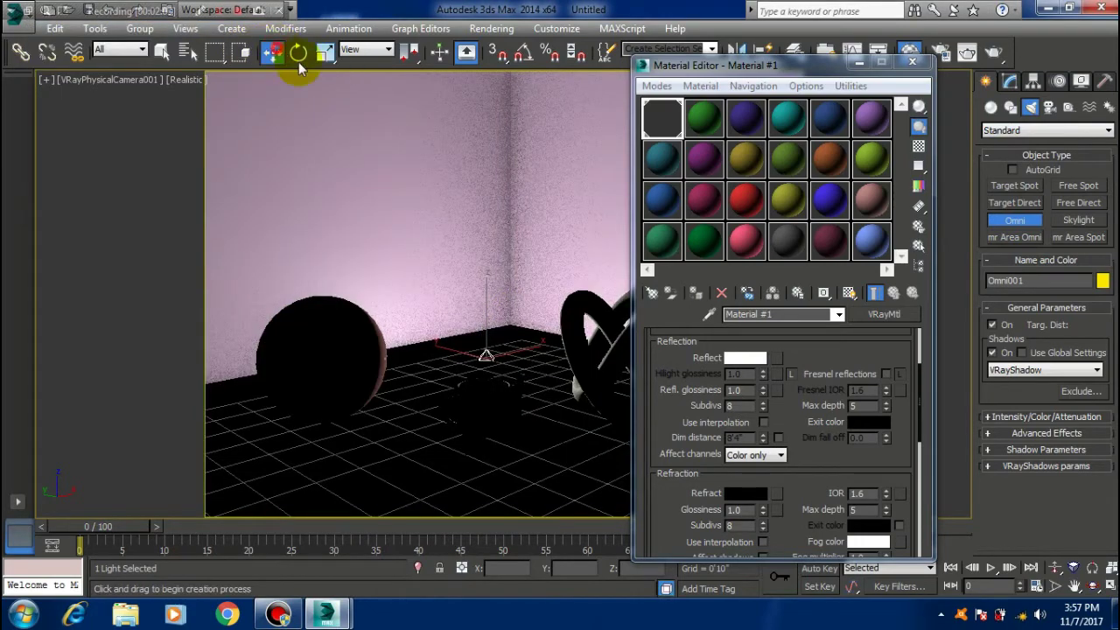
click(272, 52)
mouse_move(496, 355)
mouse_down()
mouse_move(495, 193)
mouse_move(512, 231)
mouse_move(338, 247)
mouse_move(364, 235)
mouse_move(295, 180)
mouse_move(301, 140)
mouse_up()
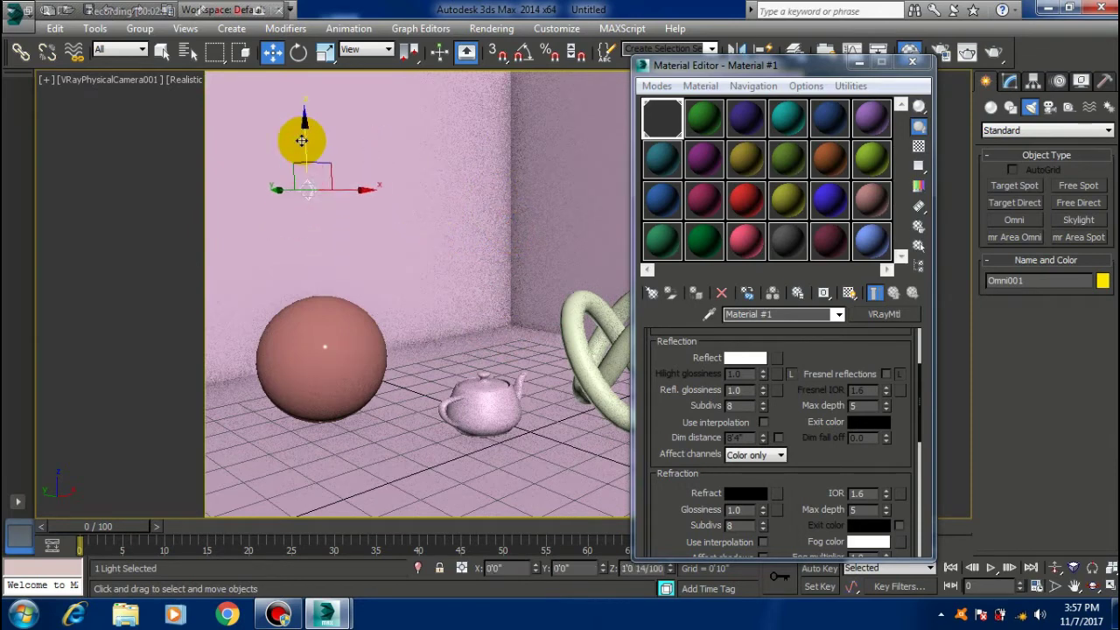
click(966, 51)
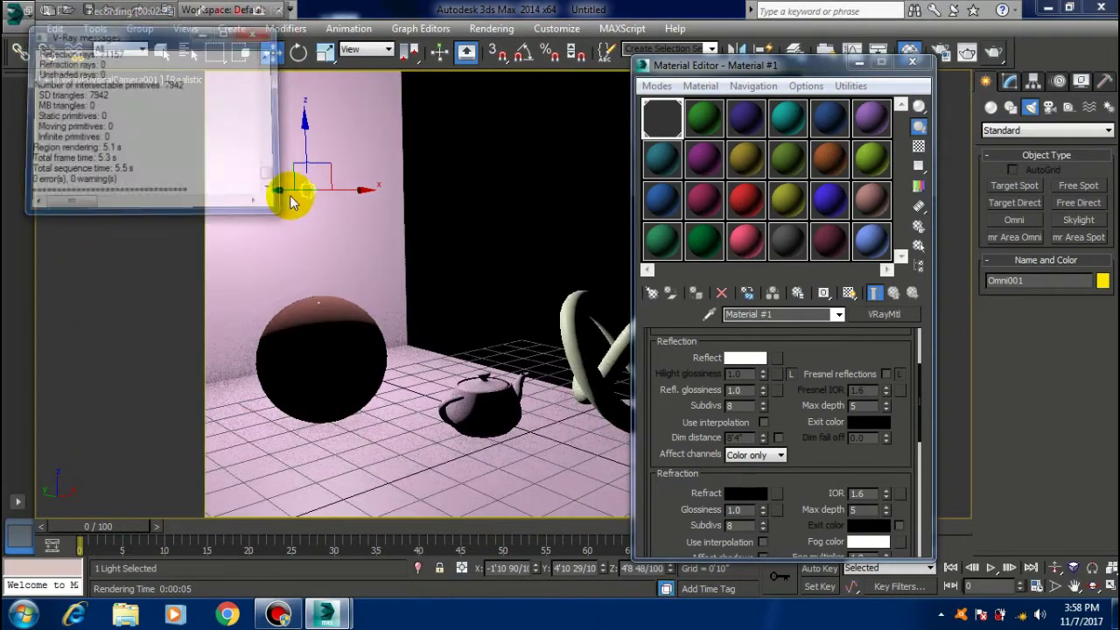
mouse_move(289, 195)
mouse_down()
mouse_move(438, 217)
mouse_move(374, 209)
mouse_up()
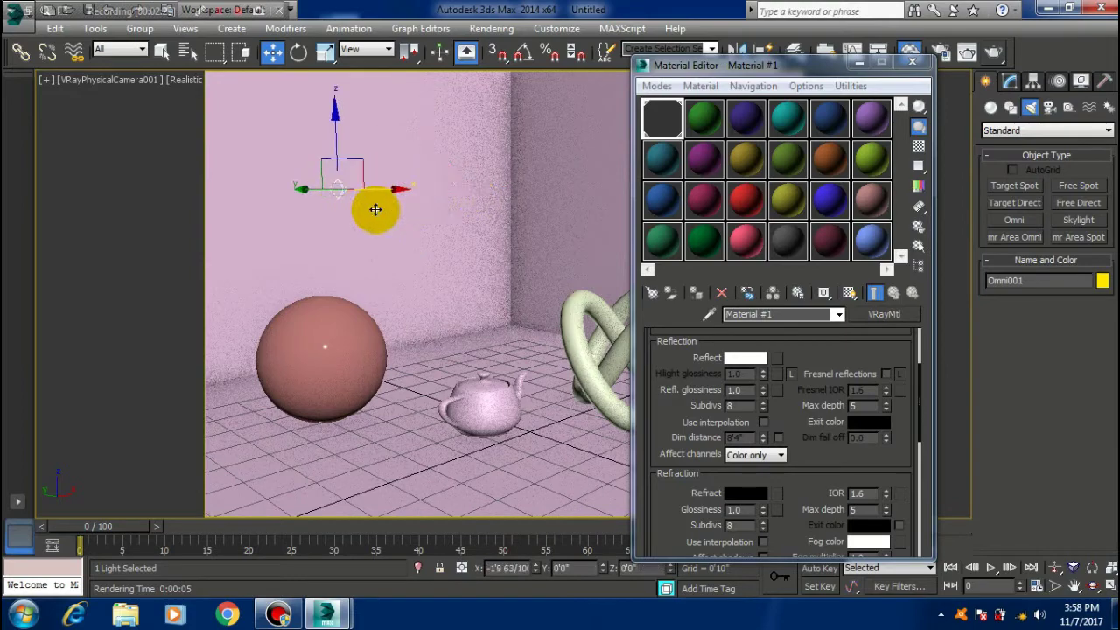
click(993, 52)
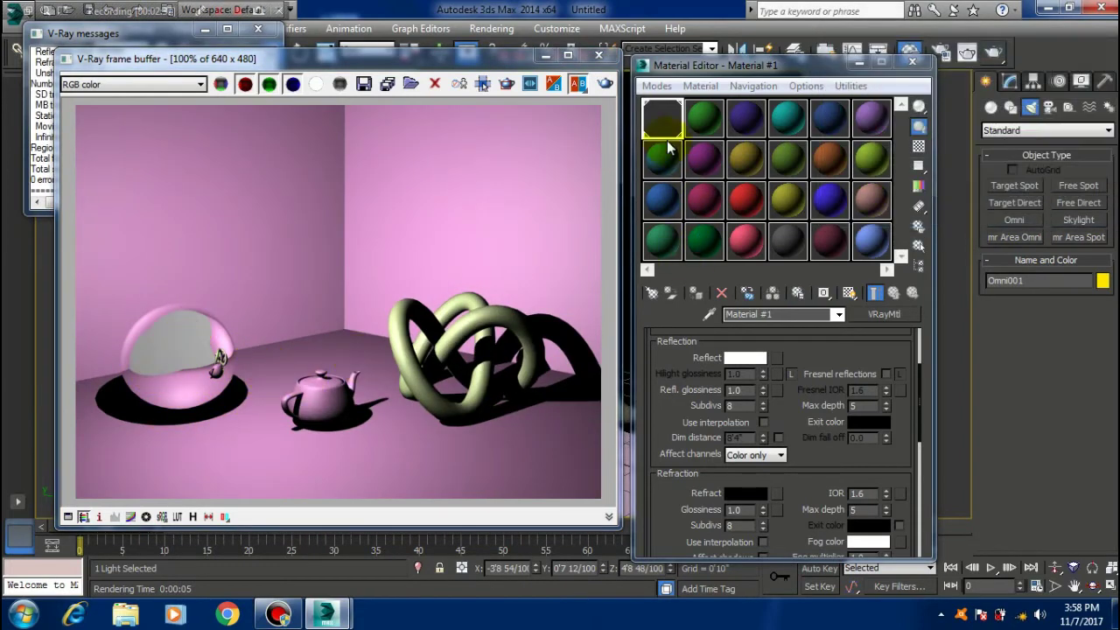
Lower Material #1's Reflect colour from white to dark grey RGB 39
scroll(787, 350, down, 1)
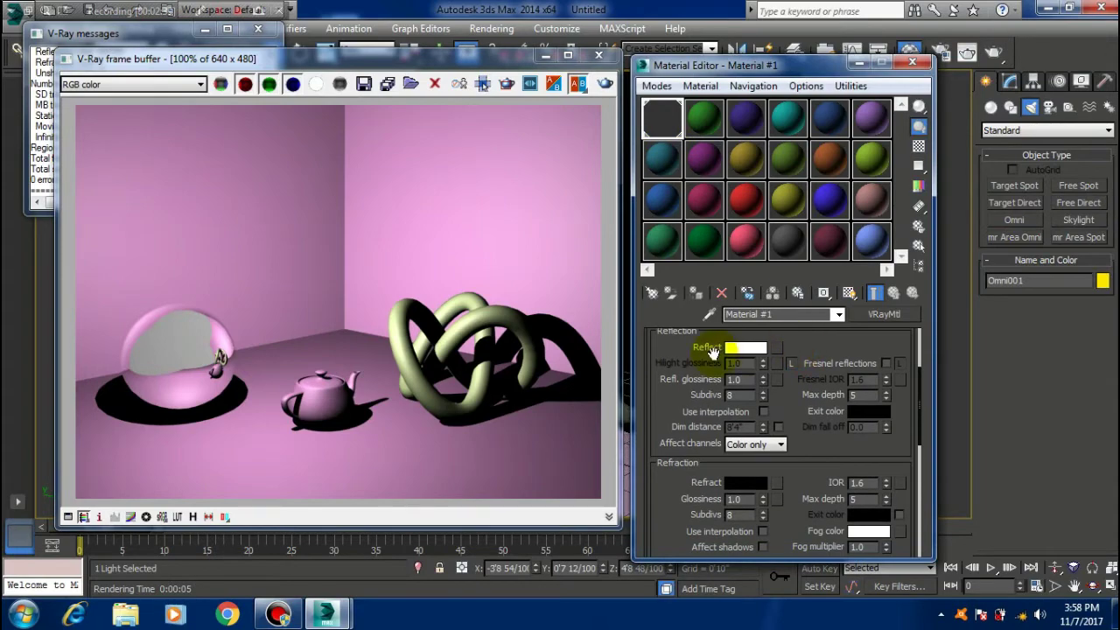
click(772, 350)
click(809, 29)
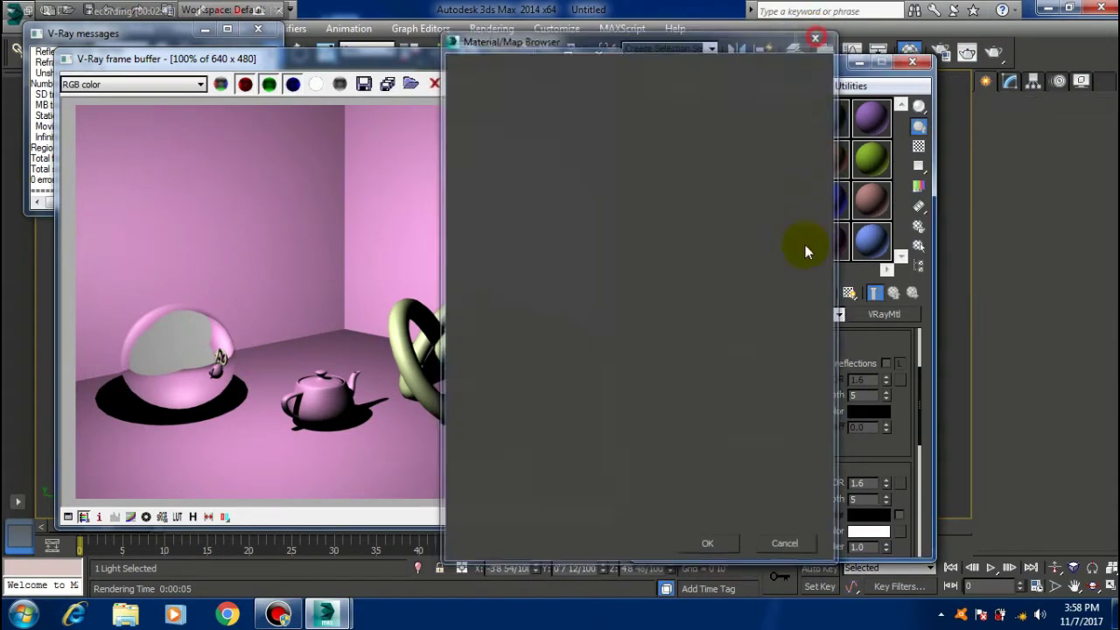
drag(796, 345, 804, 395)
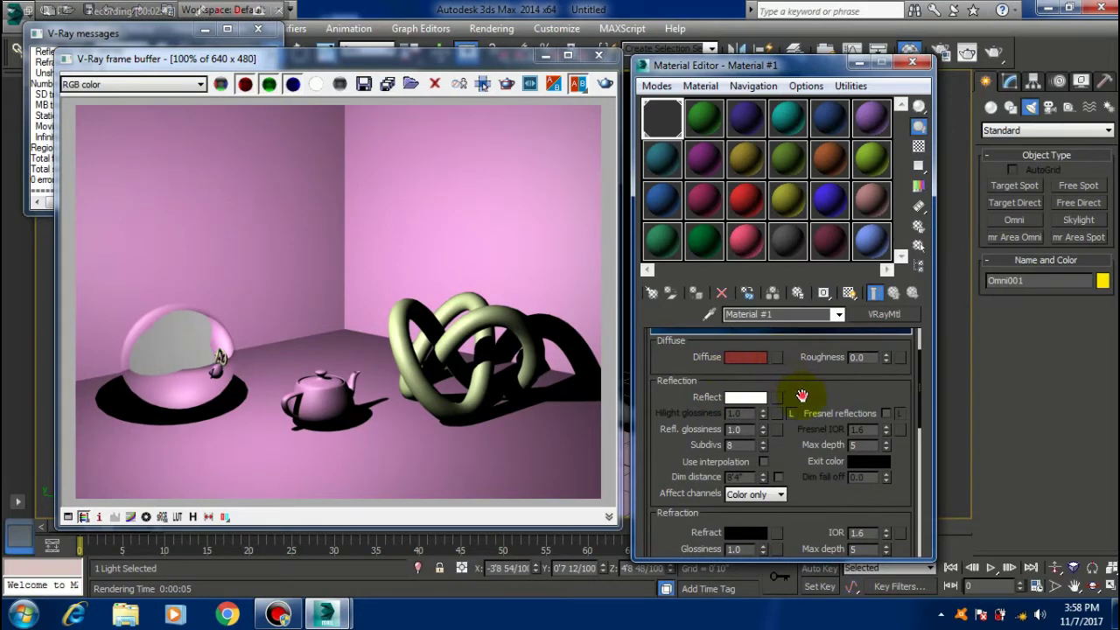
scroll(801, 396, down, 2)
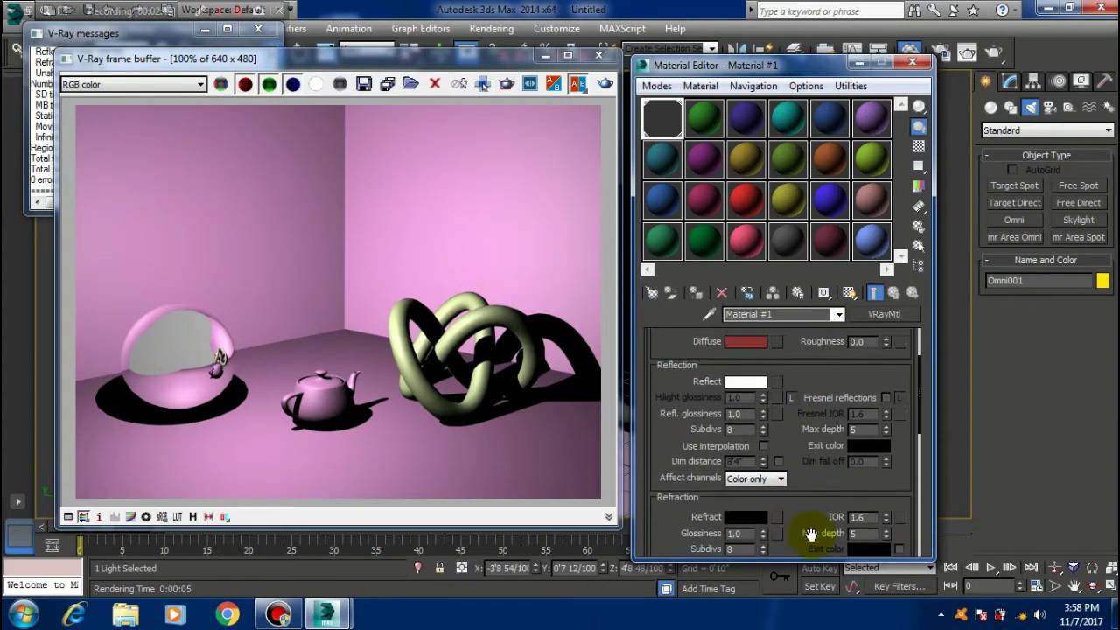
scroll(811, 534, up, 2)
click(754, 408)
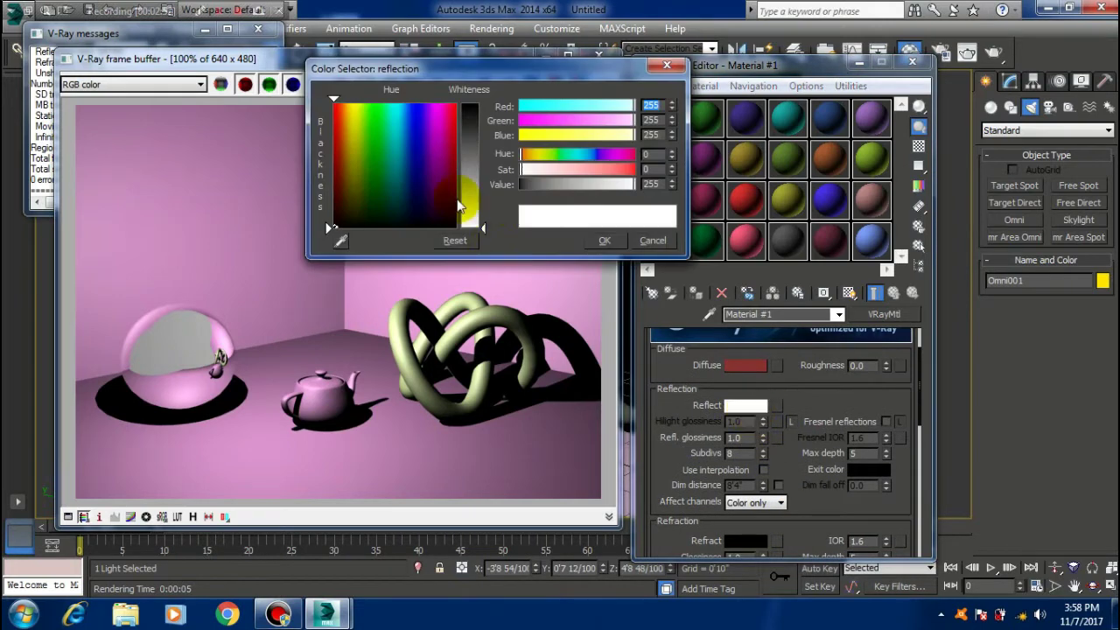
drag(483, 227, 483, 129)
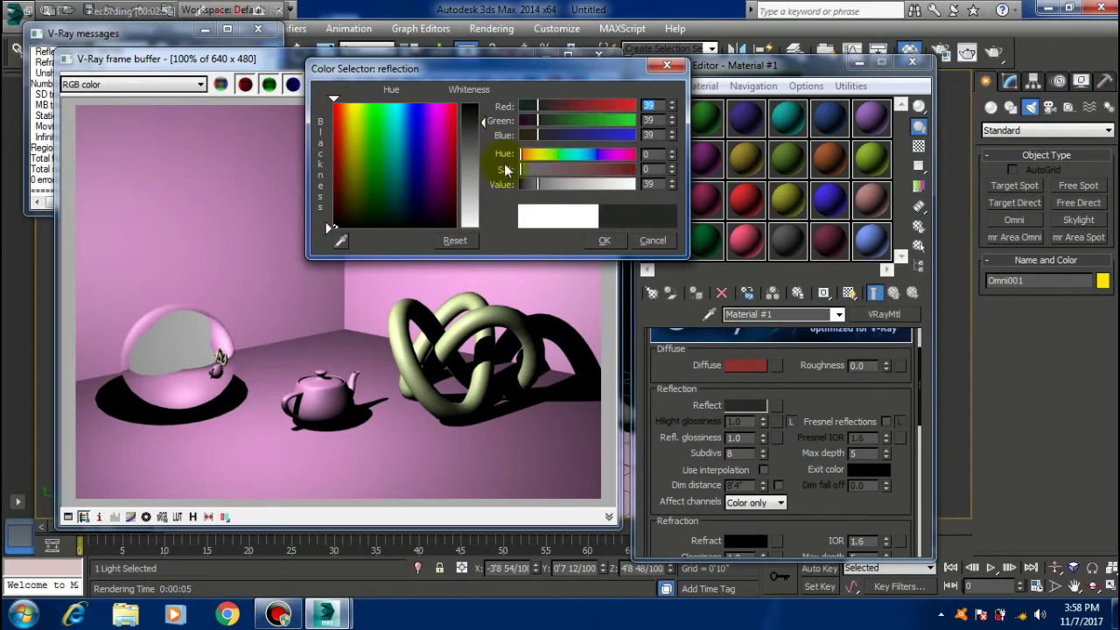
click(602, 240)
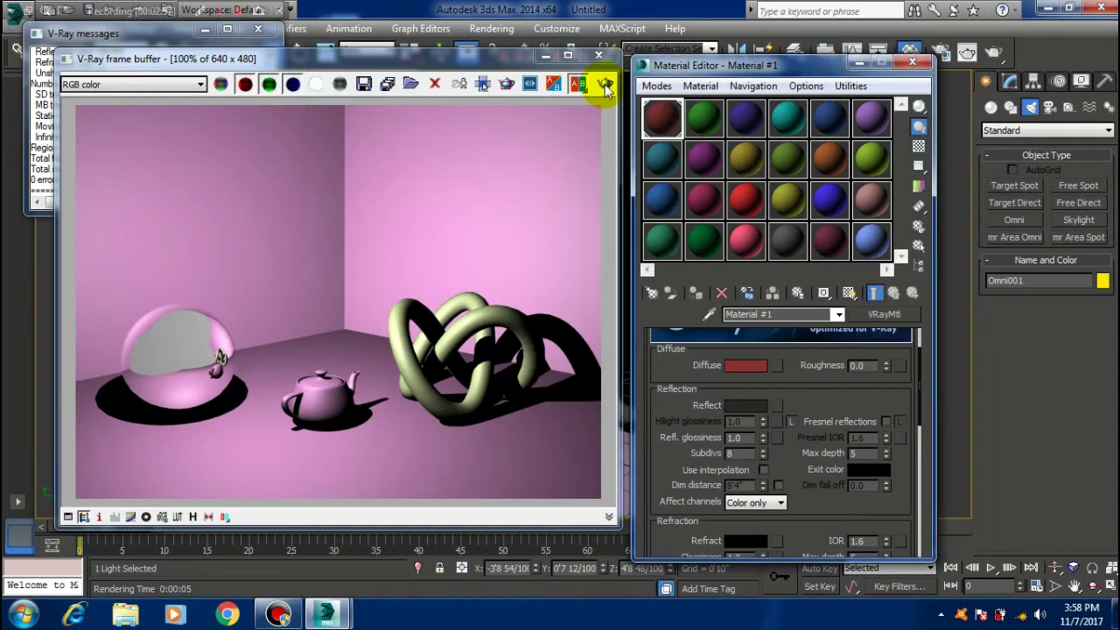
Render the duller sphere, then give Material #1 a grey Refract colour and re-render
click(605, 87)
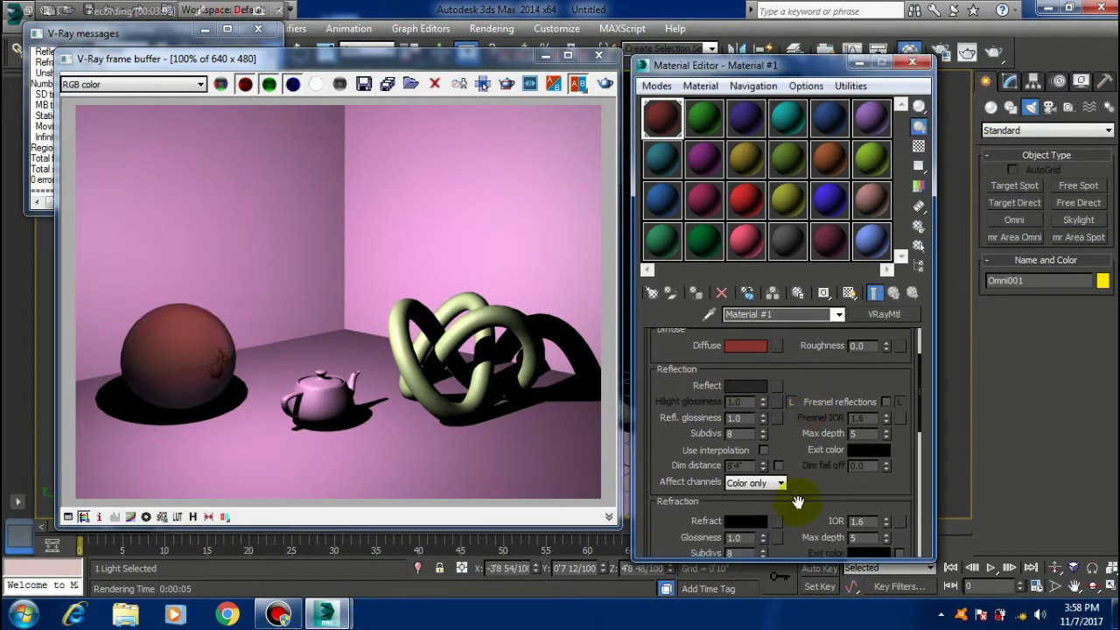
scroll(795, 500, down, 1)
scroll(795, 499, down, 2)
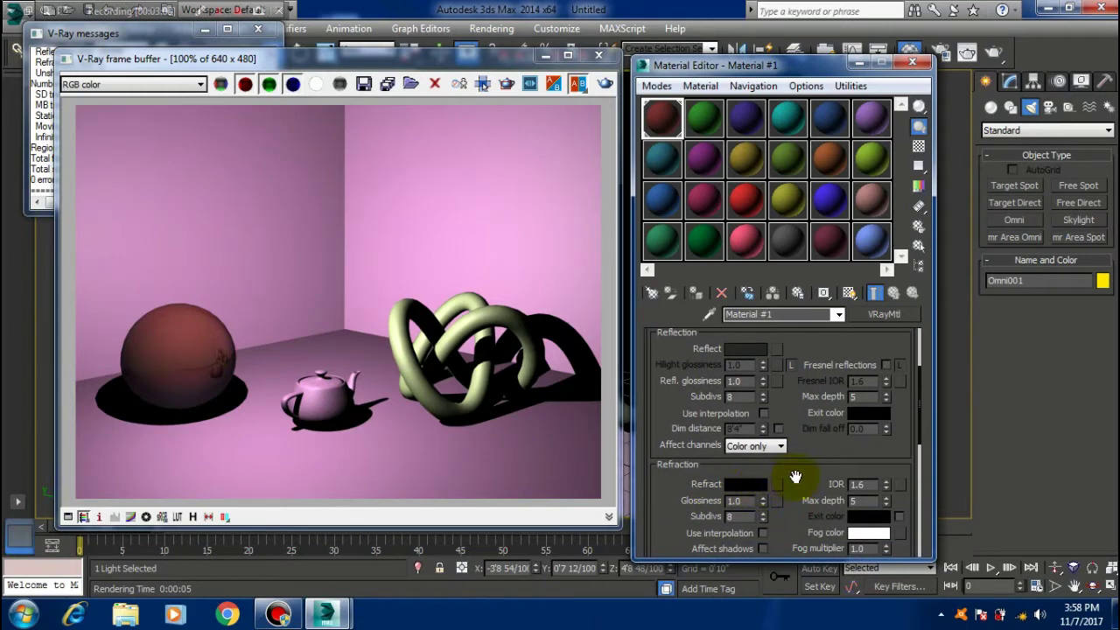
drag(795, 476, 800, 448)
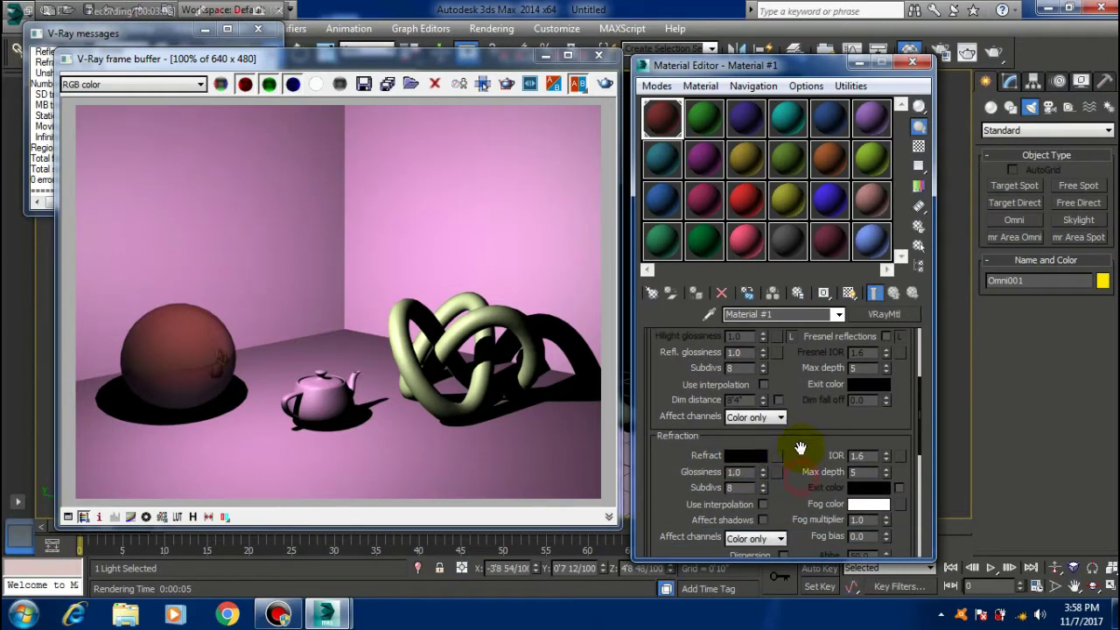
click(751, 458)
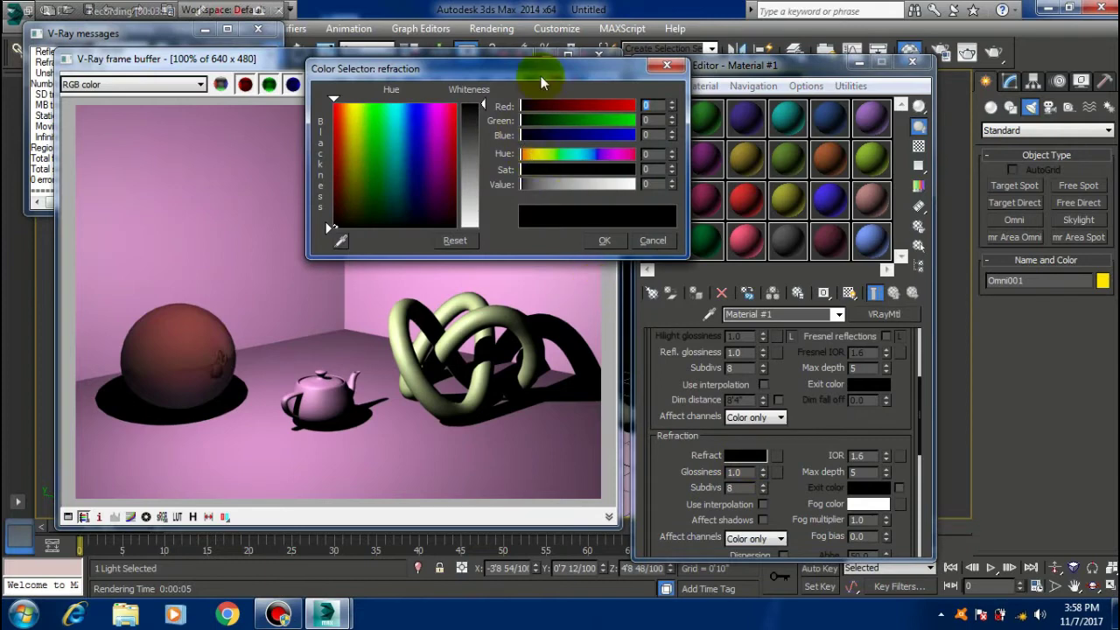
drag(537, 70, 646, 94)
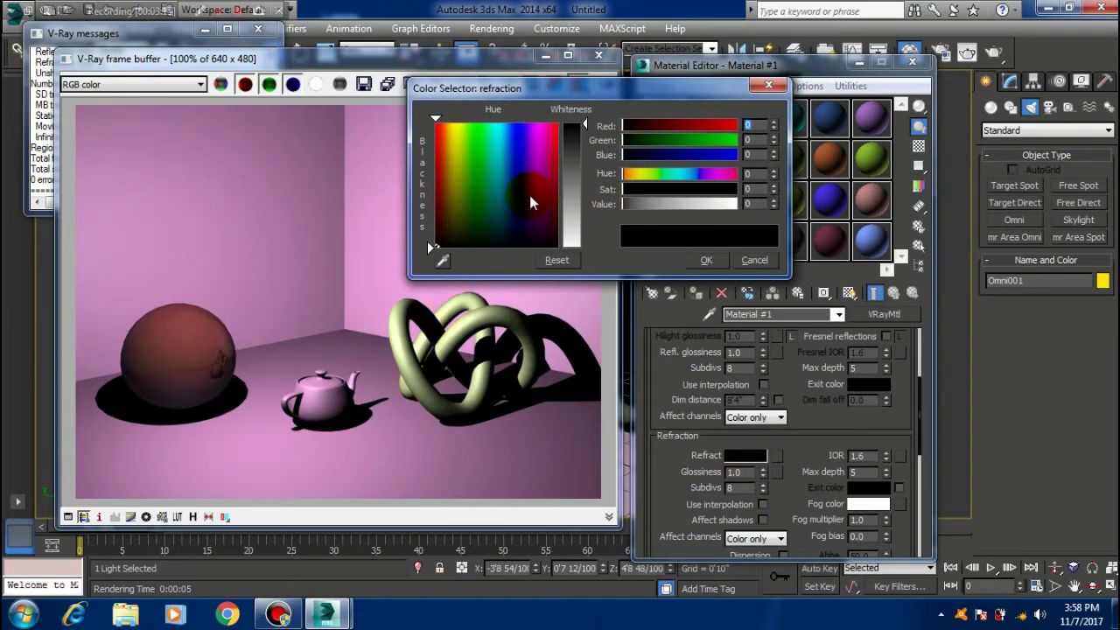
drag(584, 125, 584, 219)
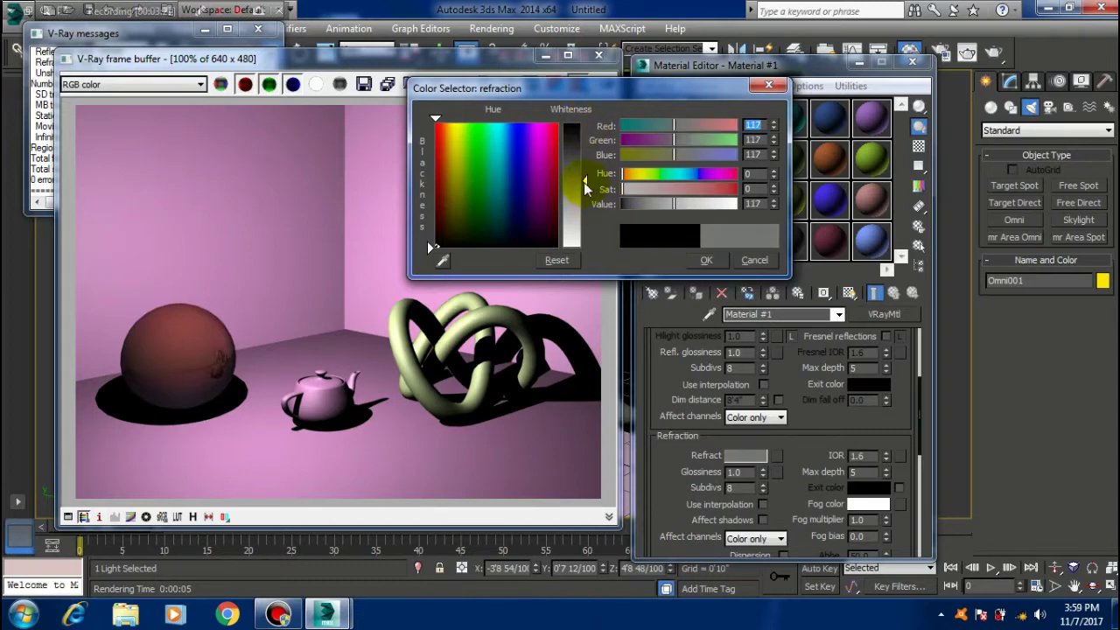
click(705, 260)
click(602, 87)
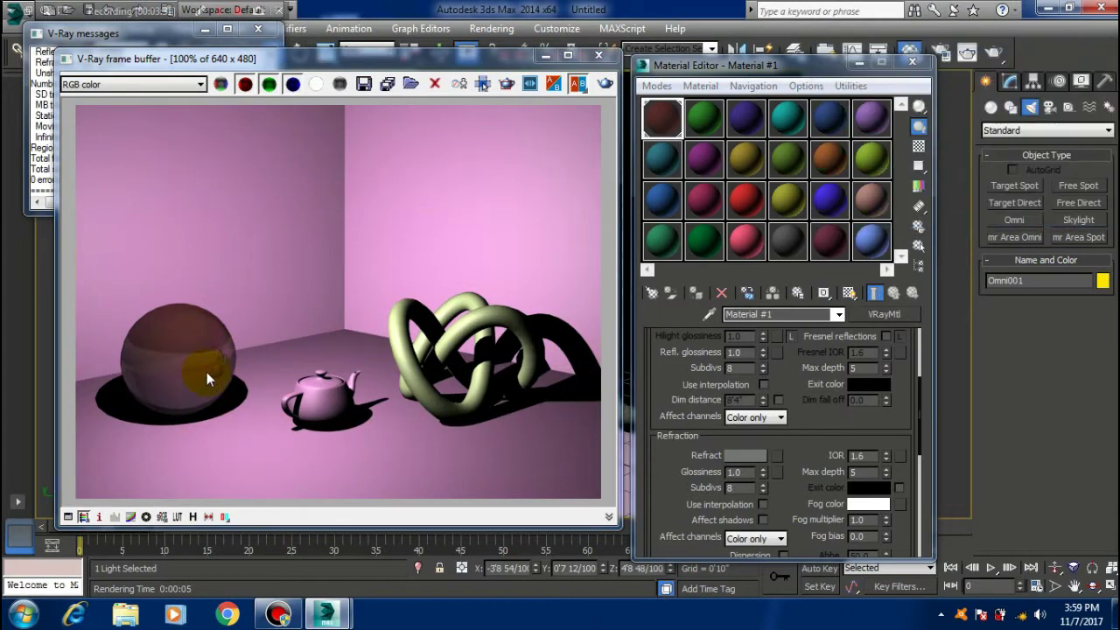
Raise the Refract colour to grey 174 and render the semi-transparent sphere
drag(670, 363, 675, 450)
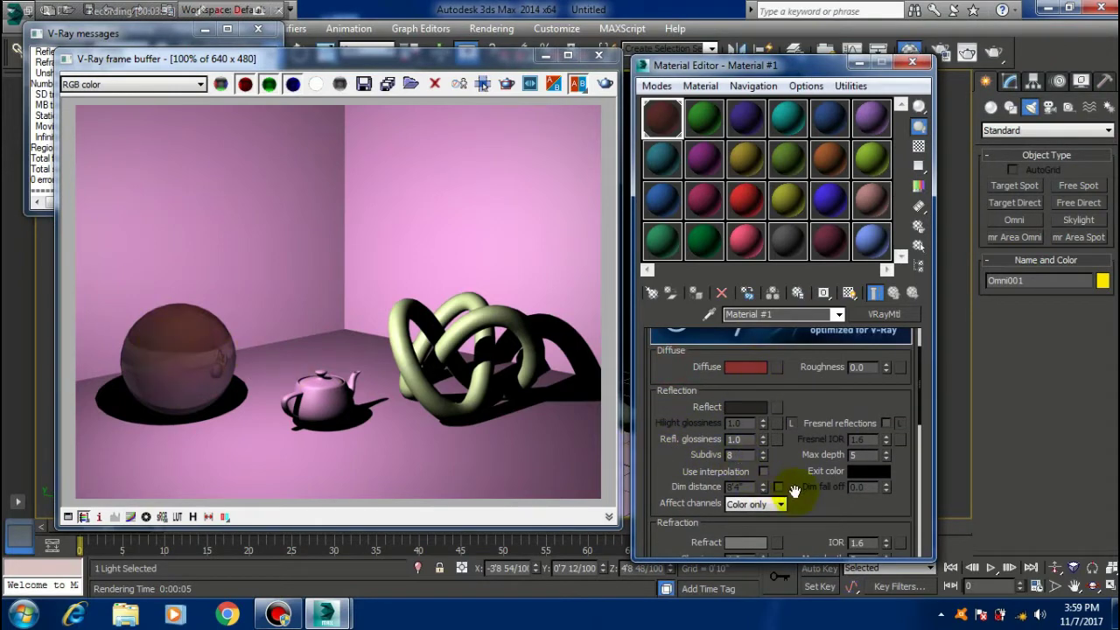
drag(793, 490, 794, 413)
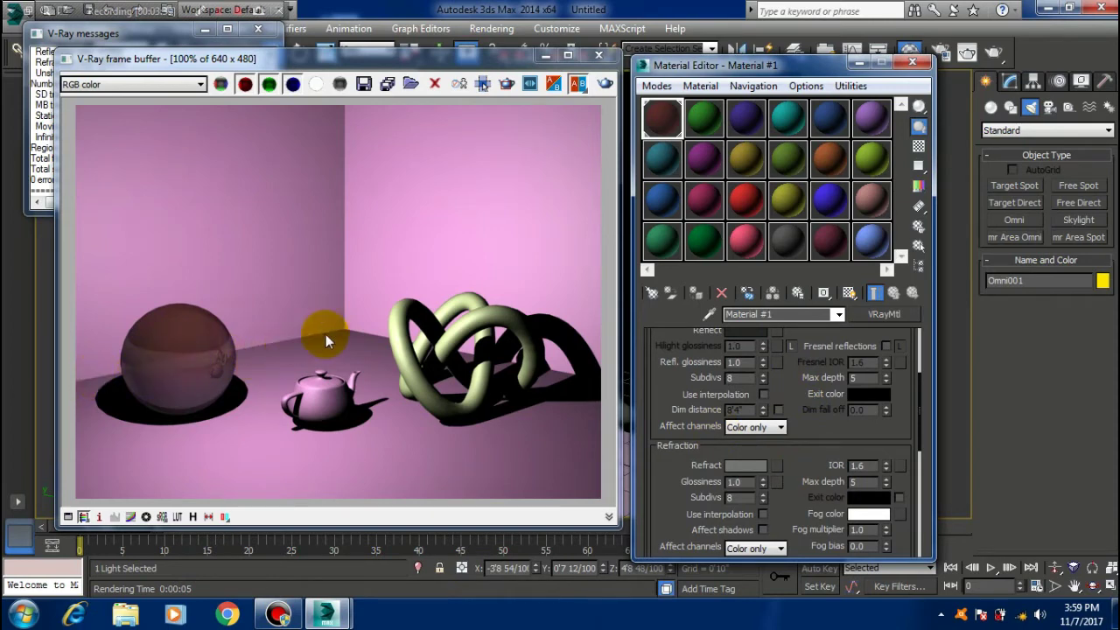
click(740, 465)
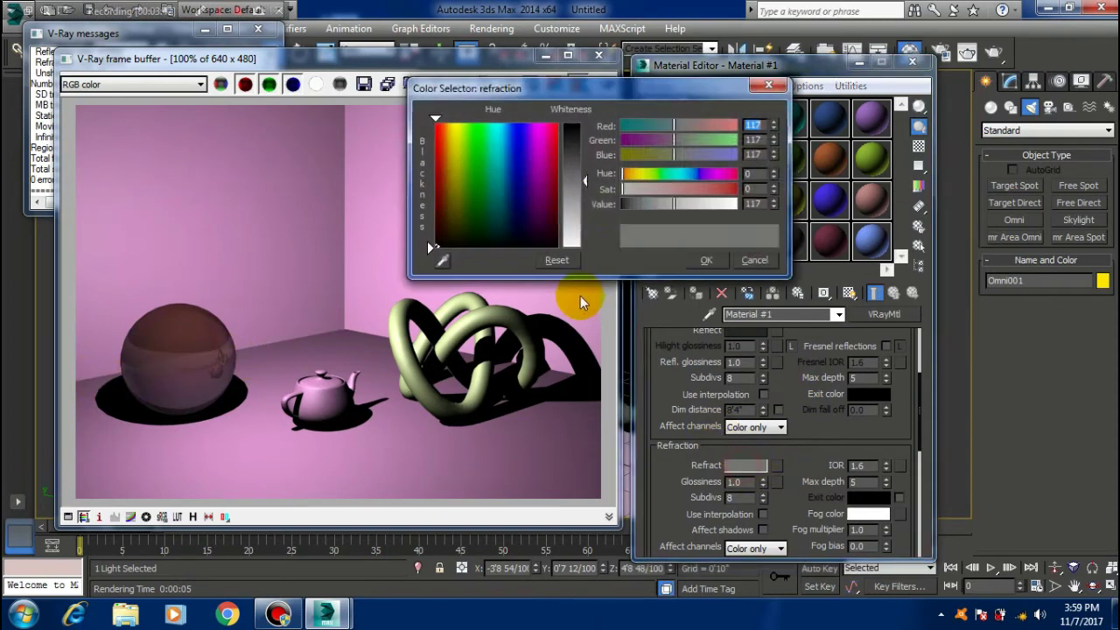
drag(580, 180, 584, 207)
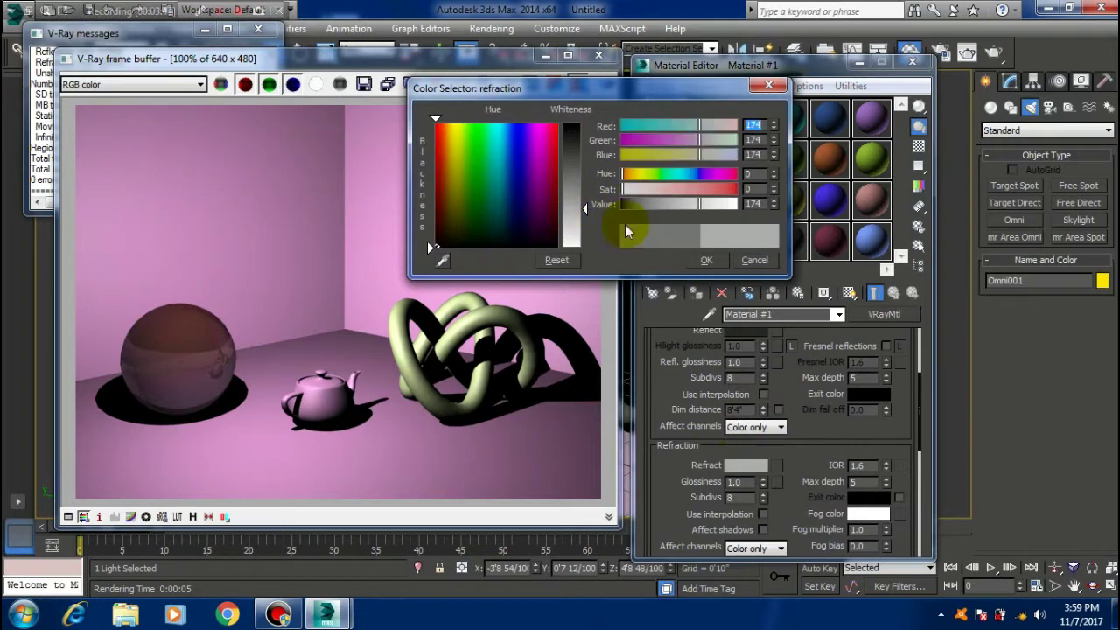
click(707, 260)
click(604, 83)
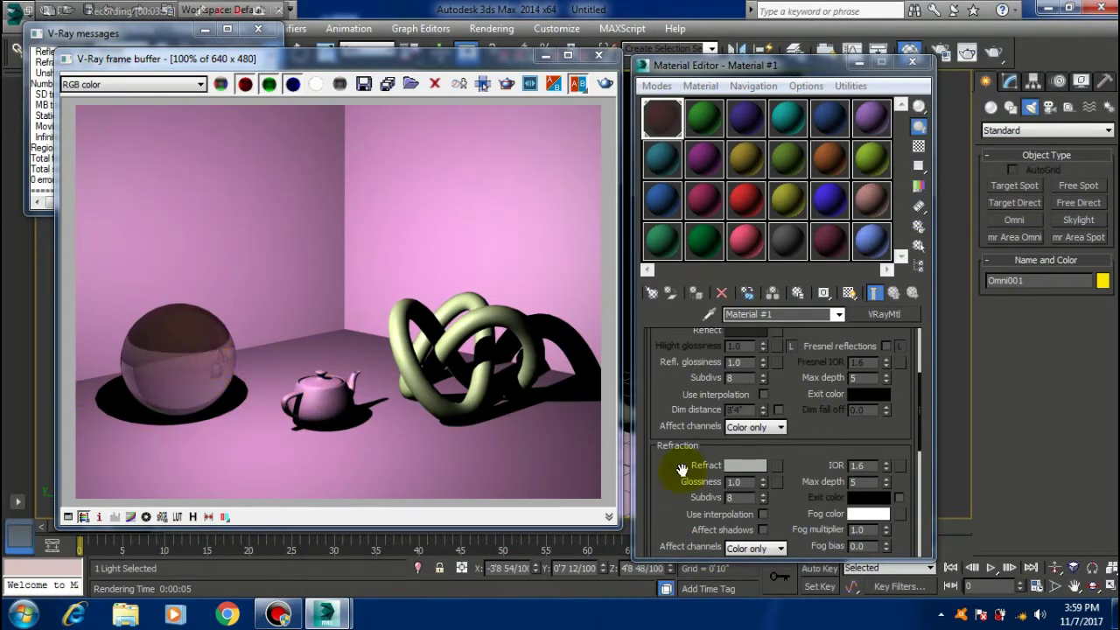
Set the Reflect colour to black and render, then to dark grey 25 and render again
click(746, 332)
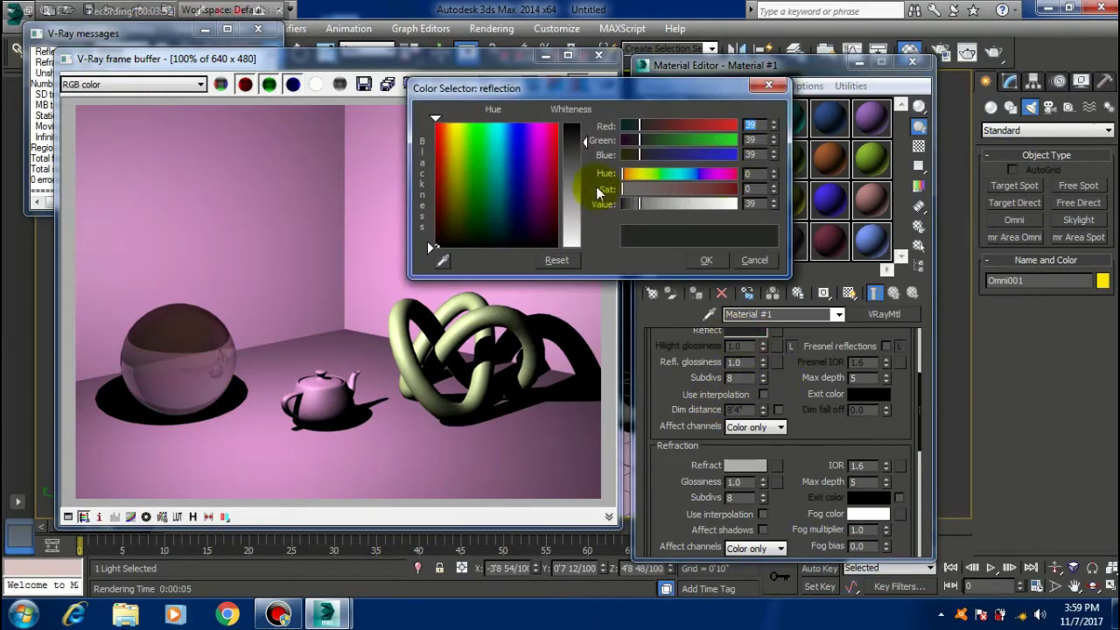
drag(590, 143, 588, 122)
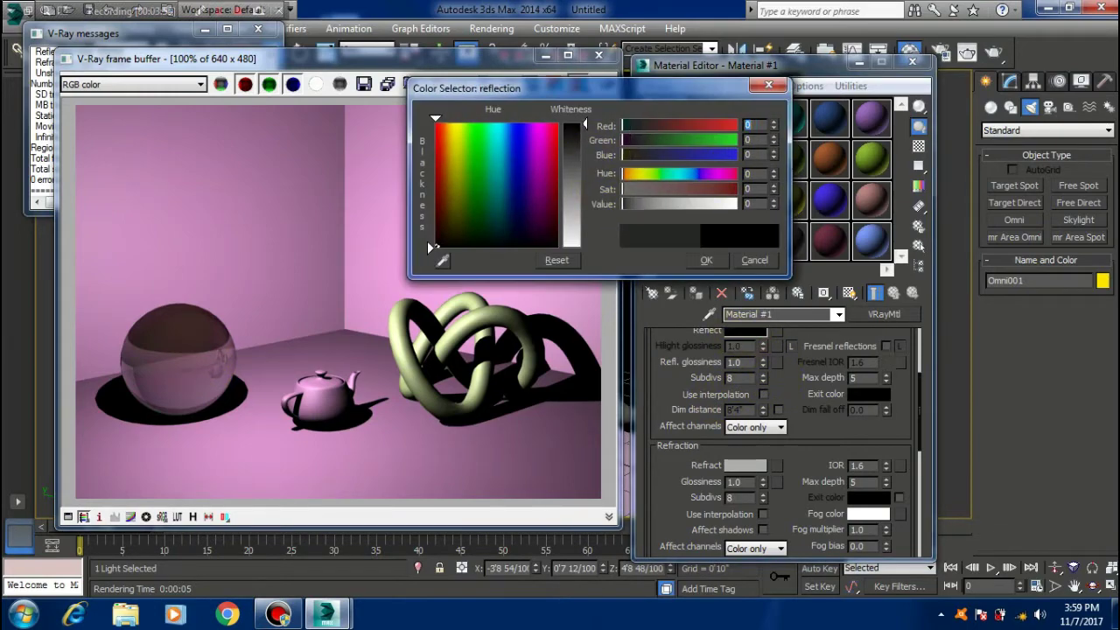
click(708, 261)
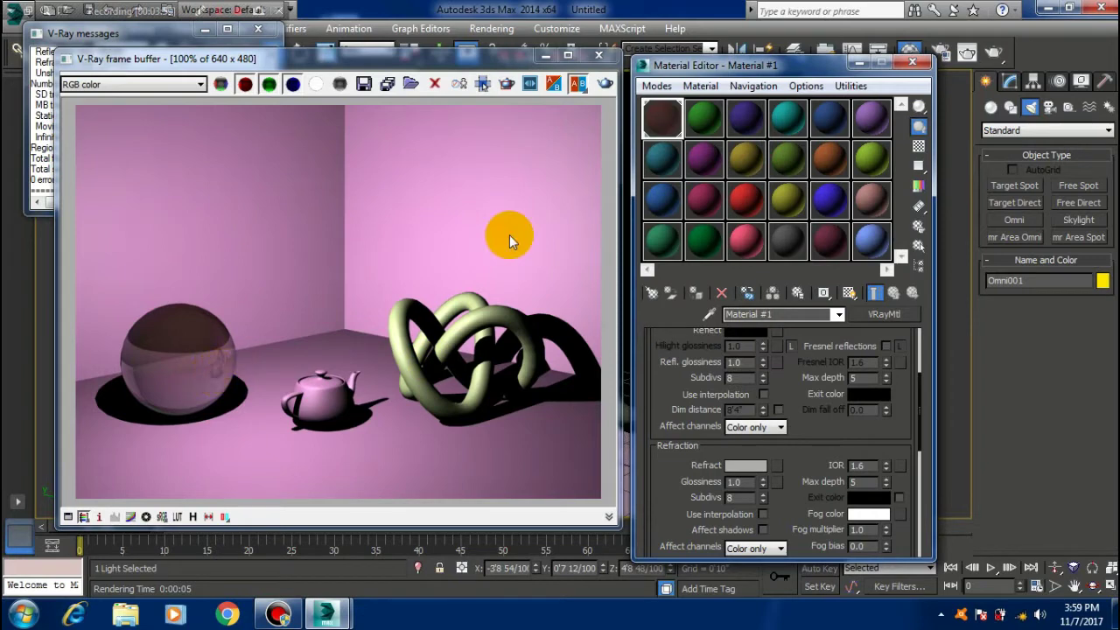
click(600, 88)
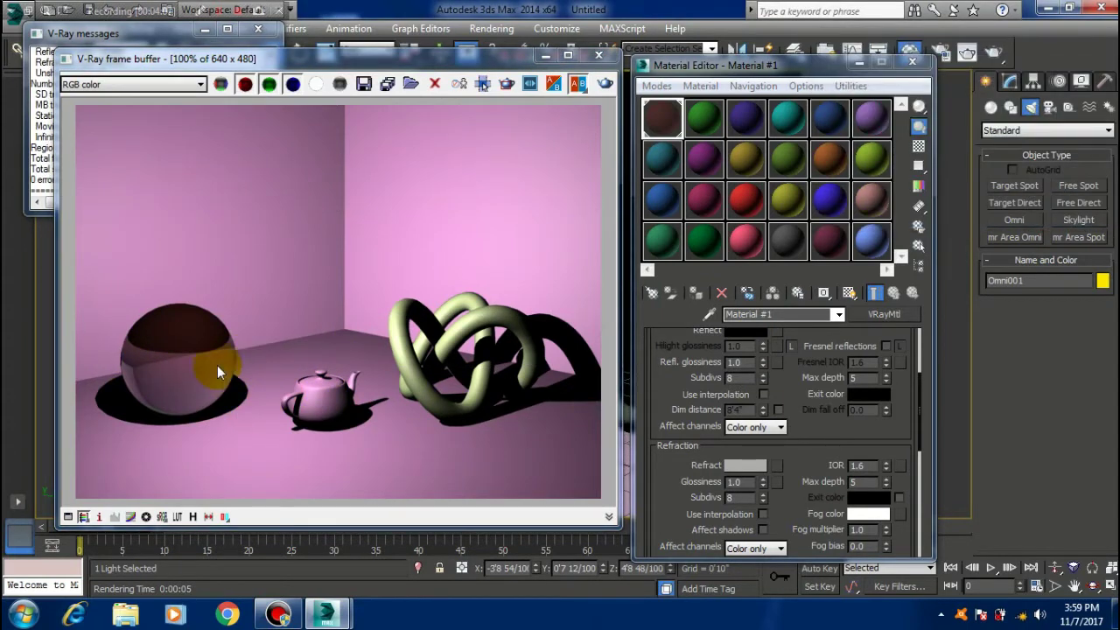
drag(789, 392, 796, 432)
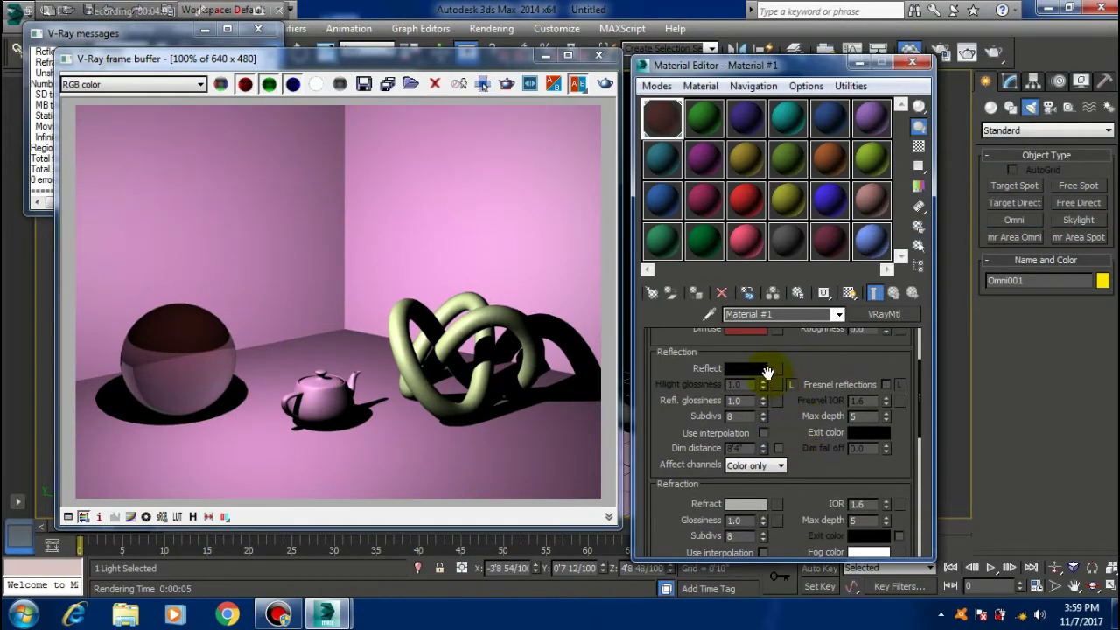
click(745, 369)
drag(585, 123, 585, 140)
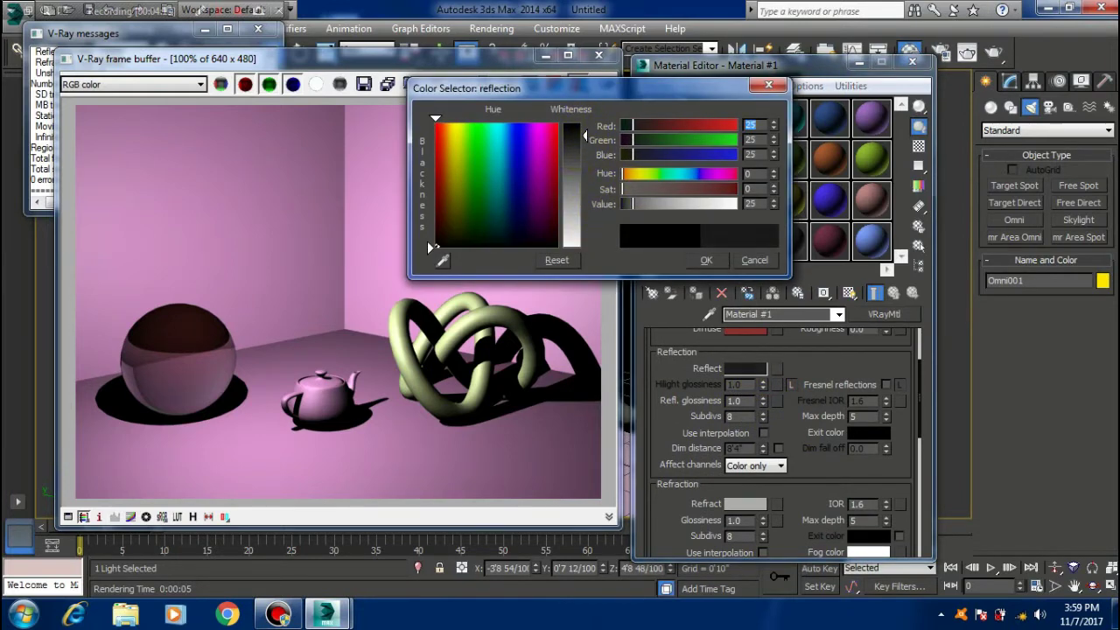
click(703, 260)
click(604, 84)
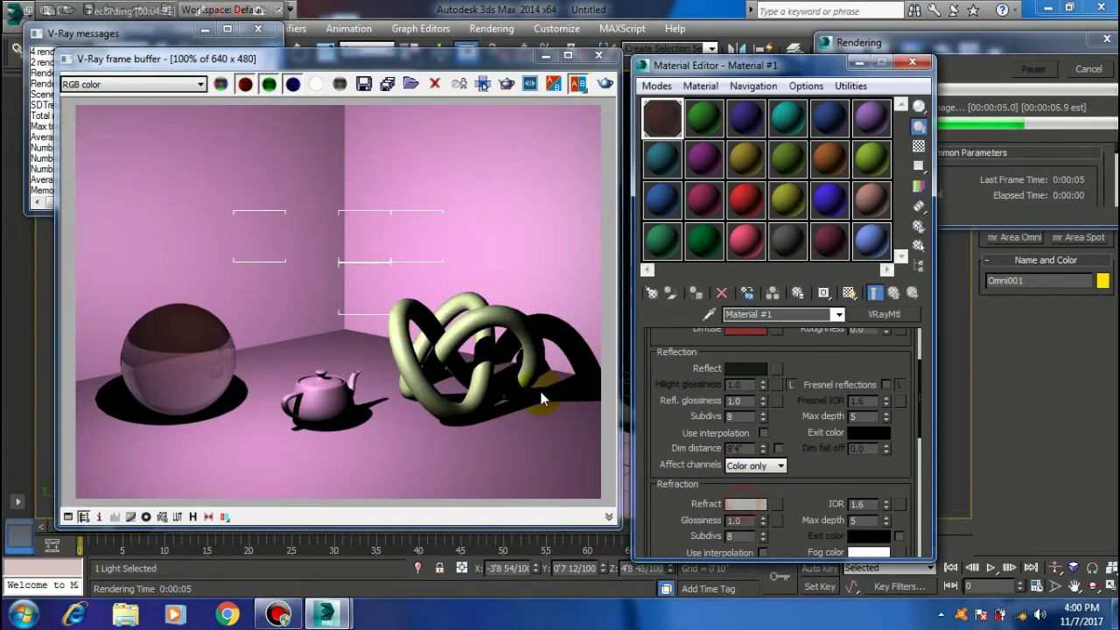
Make Material #1's Refract colour fully white (255)
click(747, 506)
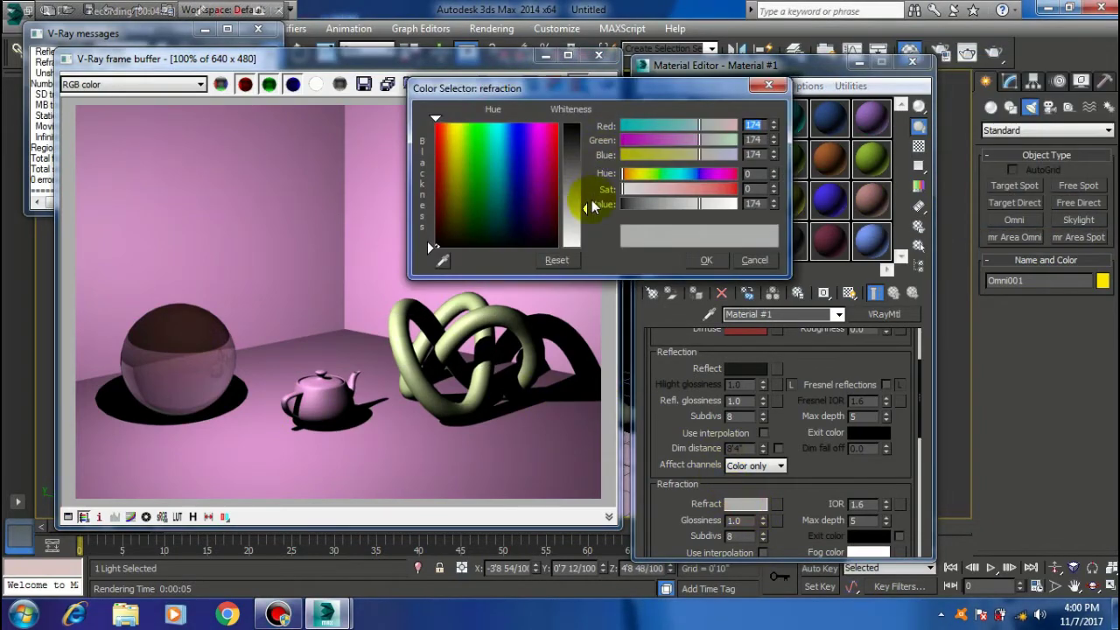
drag(584, 132, 601, 248)
click(701, 263)
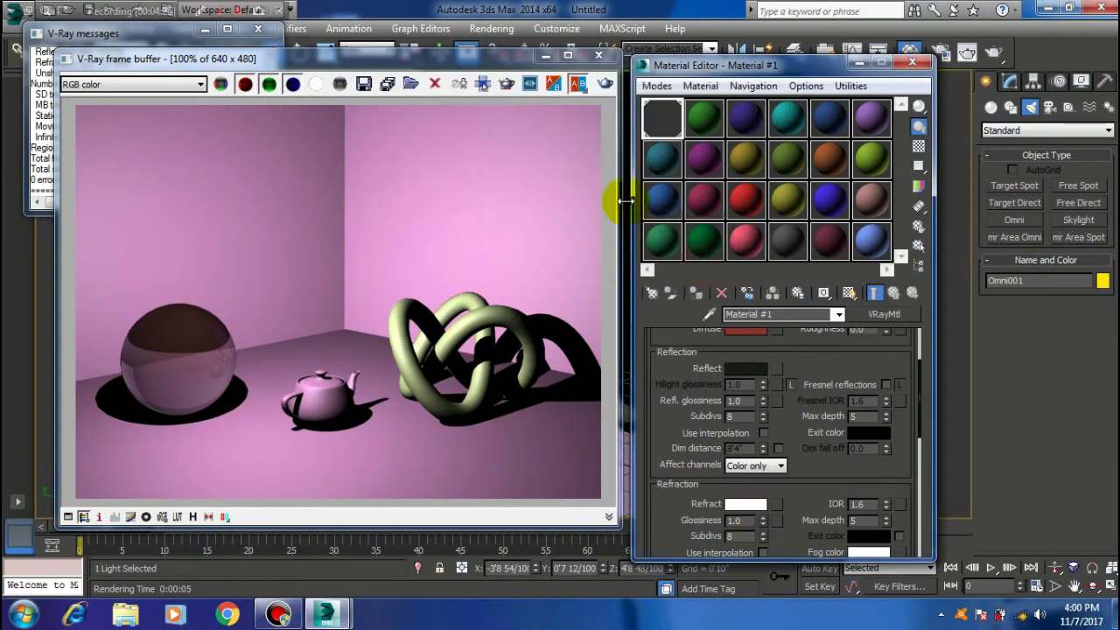
Render the sphere as clear glass with the white refraction
click(604, 85)
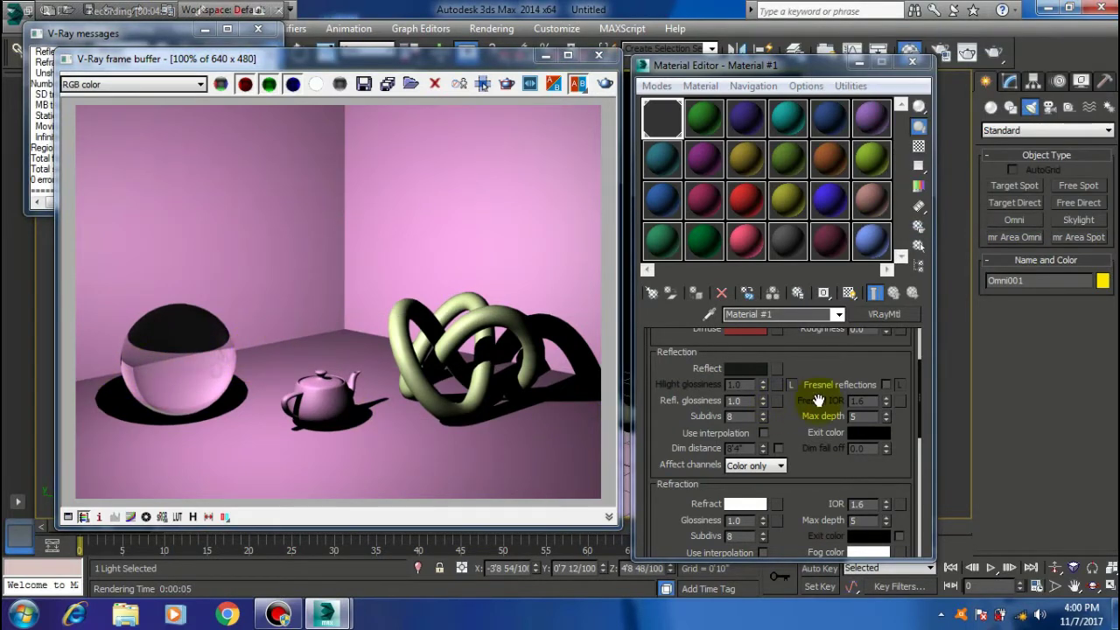
drag(815, 360, 817, 445)
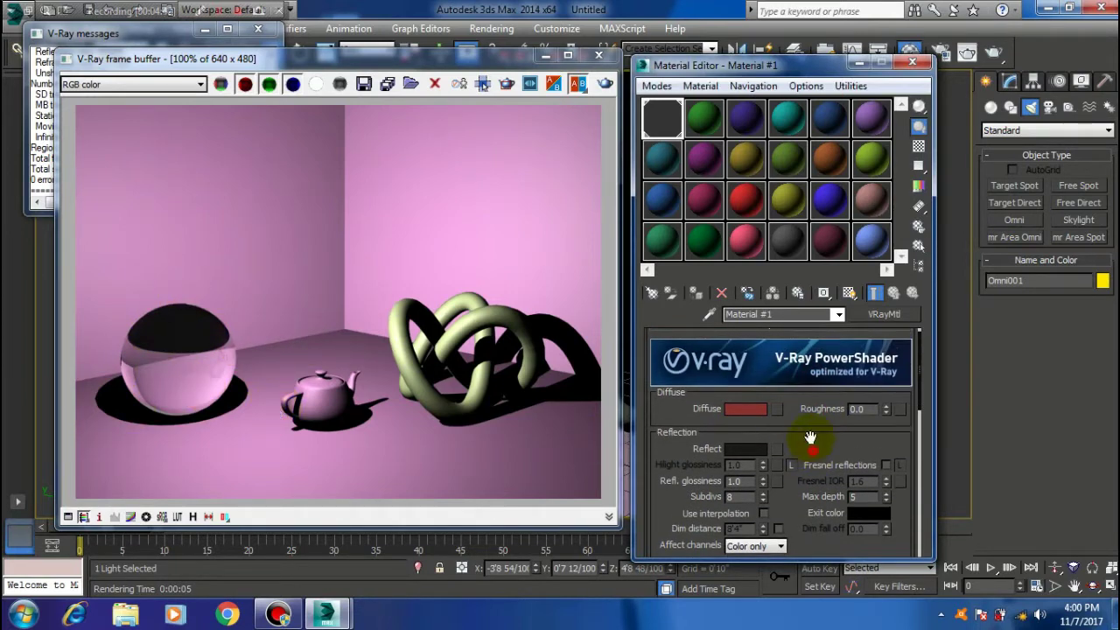
scroll(805, 446, down, 2)
drag(793, 473, 795, 439)
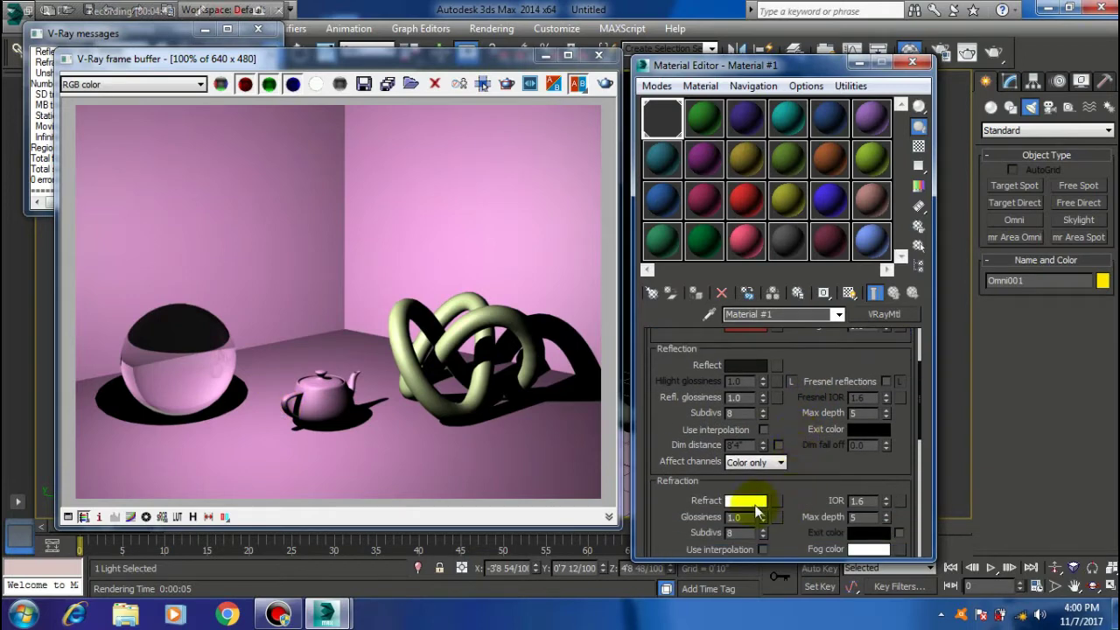
drag(797, 358, 801, 377)
Raise Material #1's Reflect colour to pure white 255
click(744, 385)
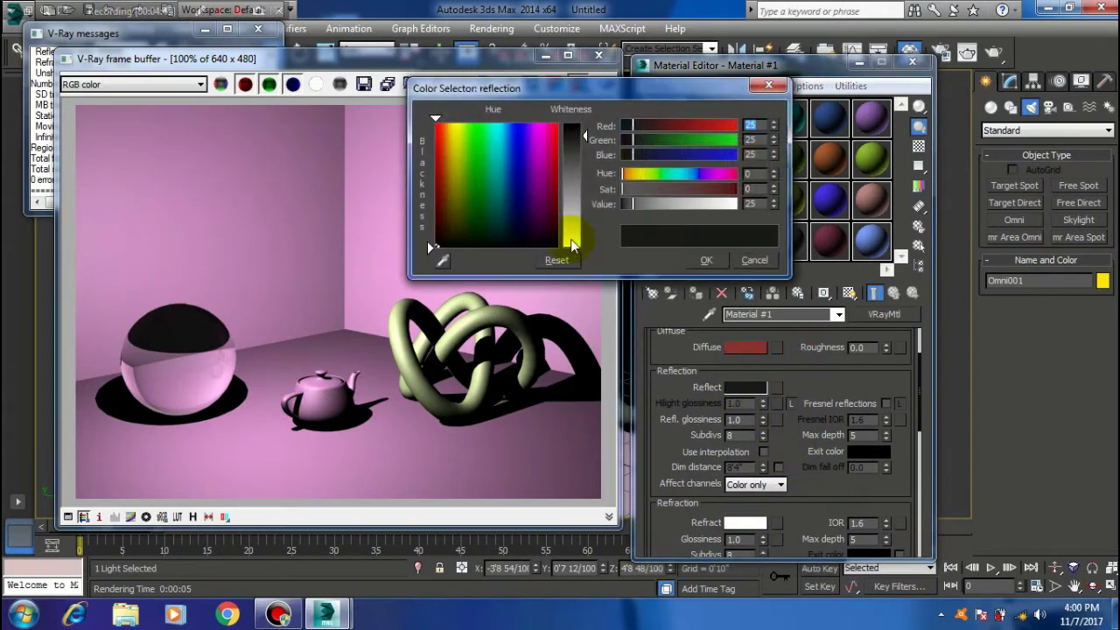
drag(582, 136, 584, 247)
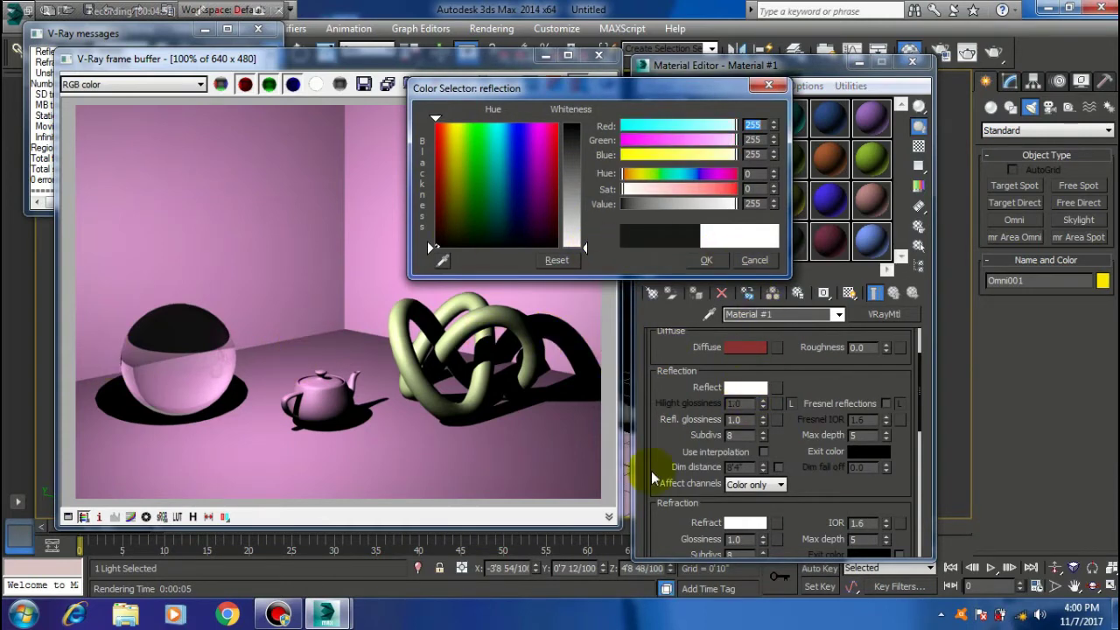
drag(801, 516, 725, 467)
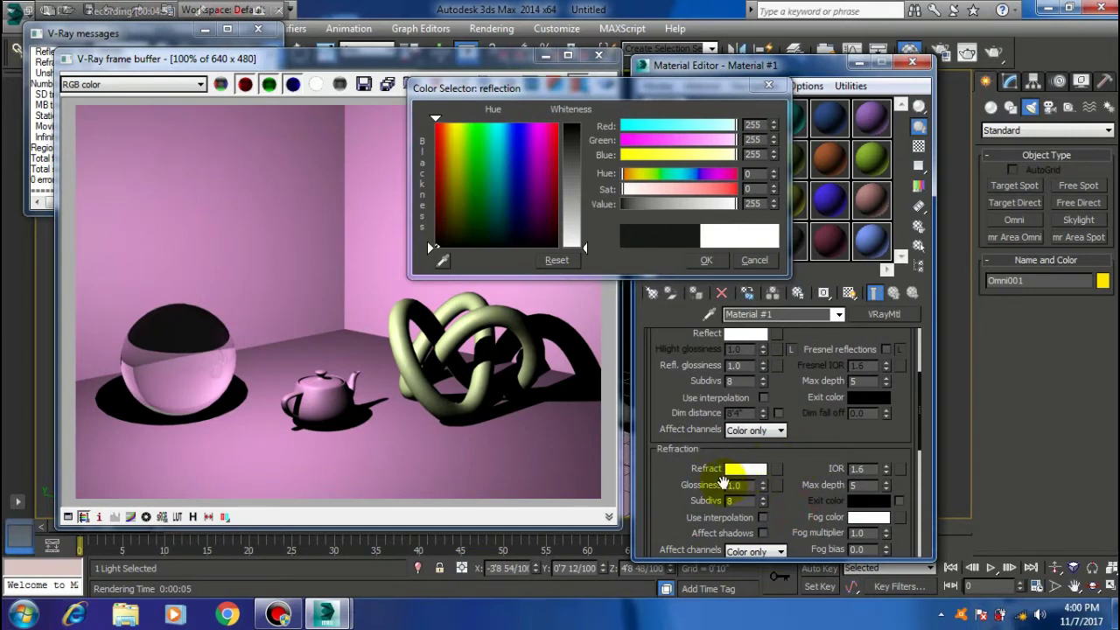
scroll(758, 405, up, 2)
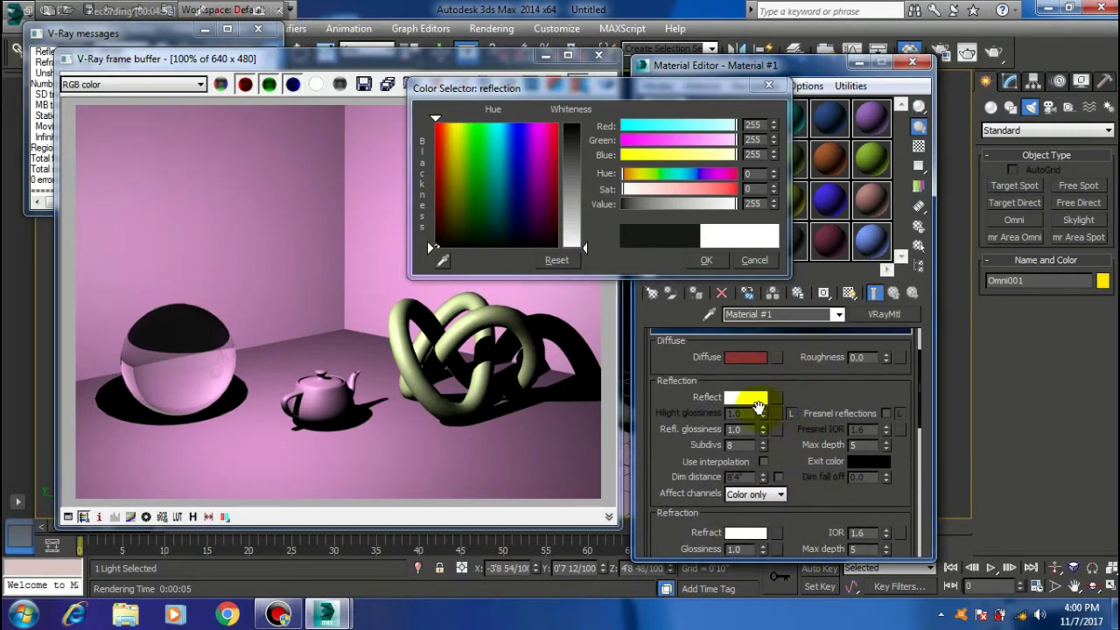
click(706, 260)
drag(805, 400, 818, 353)
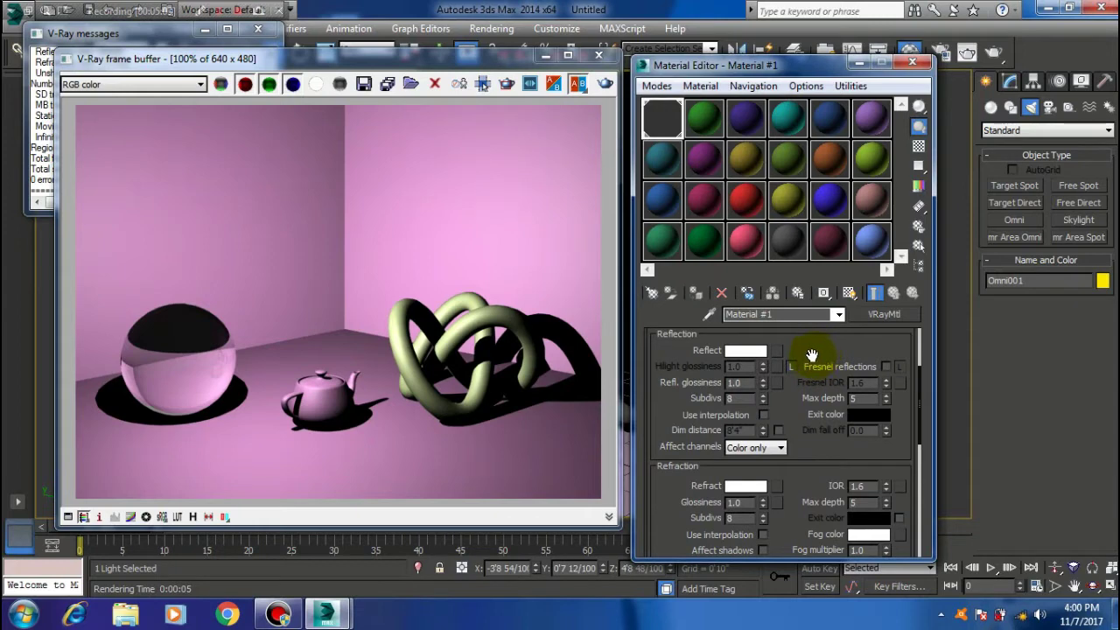
scroll(799, 448, down, 2)
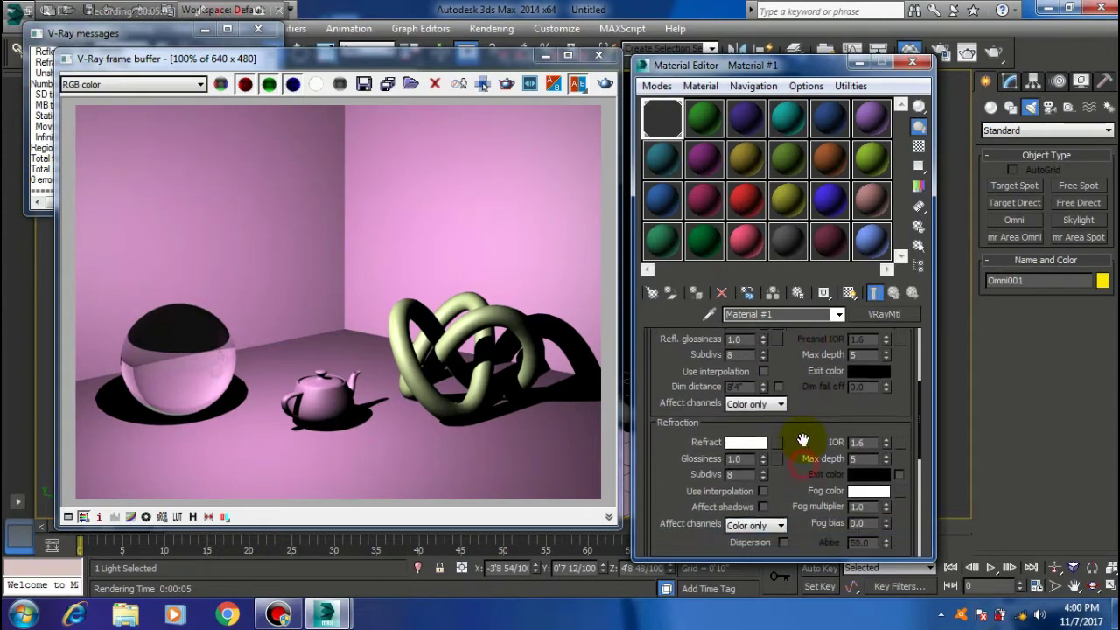
mouse_move(800, 445)
mouse_down()
mouse_move(804, 499)
mouse_move(799, 462)
mouse_up()
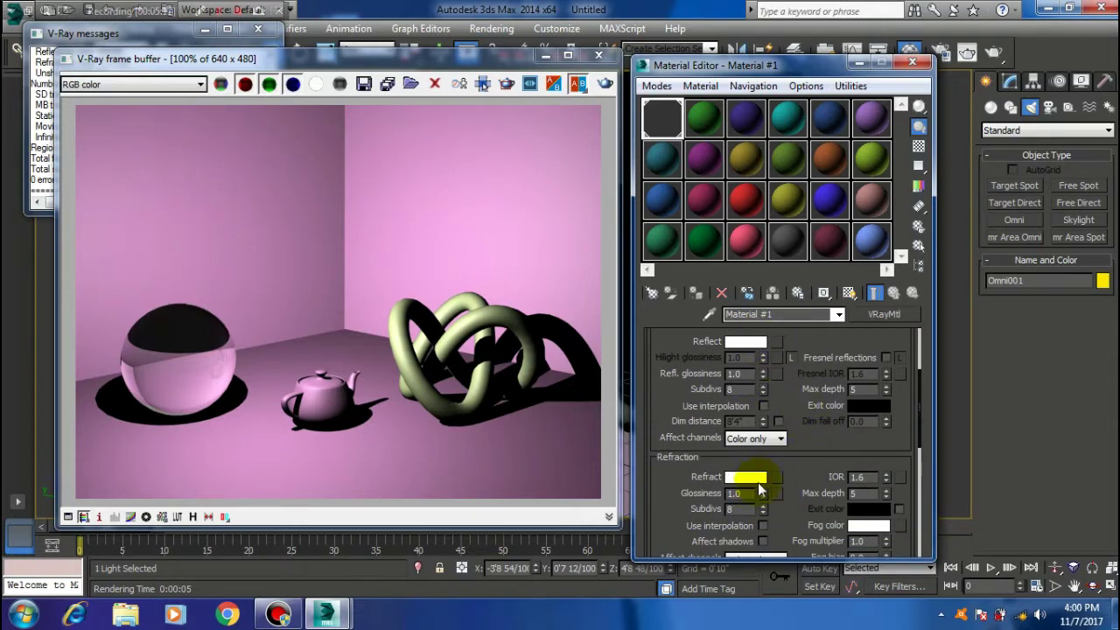
Re-render the chrome sphere, then confirm its Reflect colour still reads pure white 255
click(604, 85)
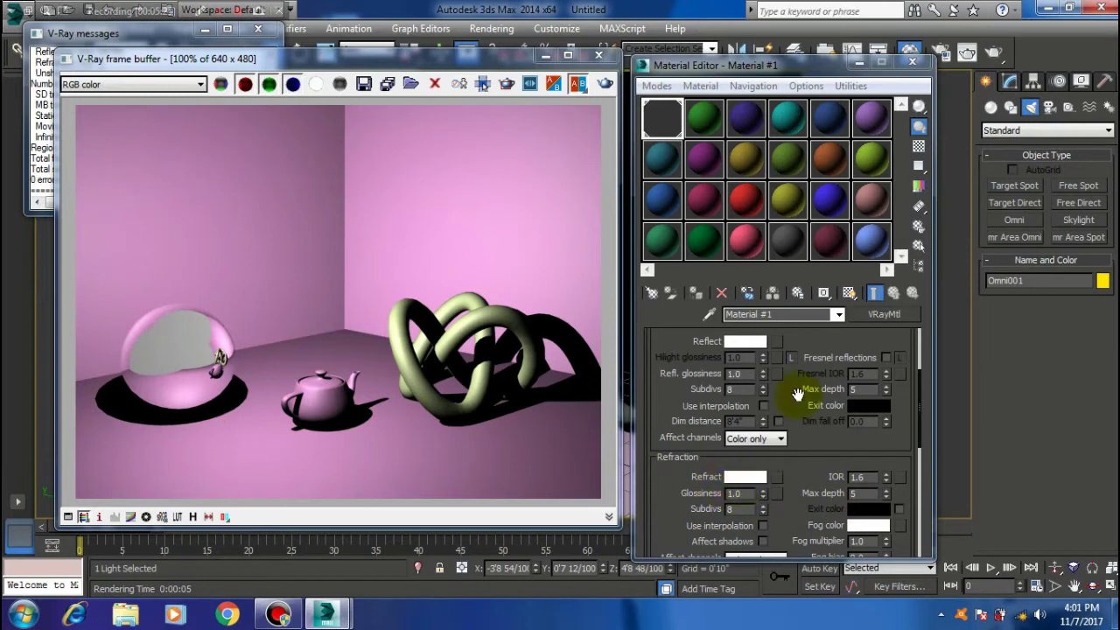
drag(813, 351, 746, 374)
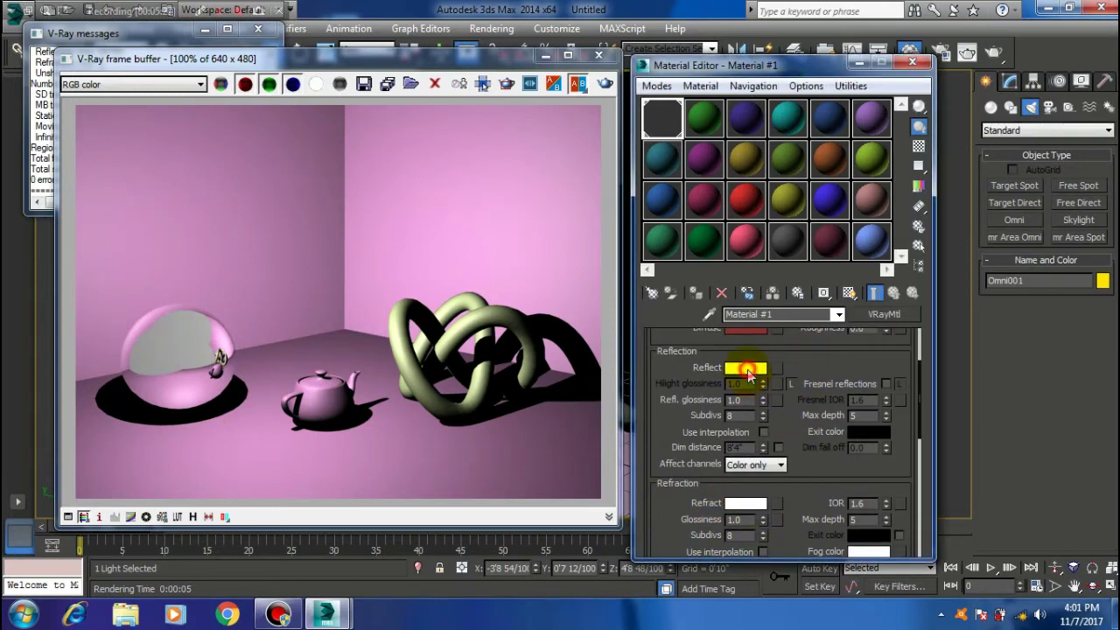
click(746, 368)
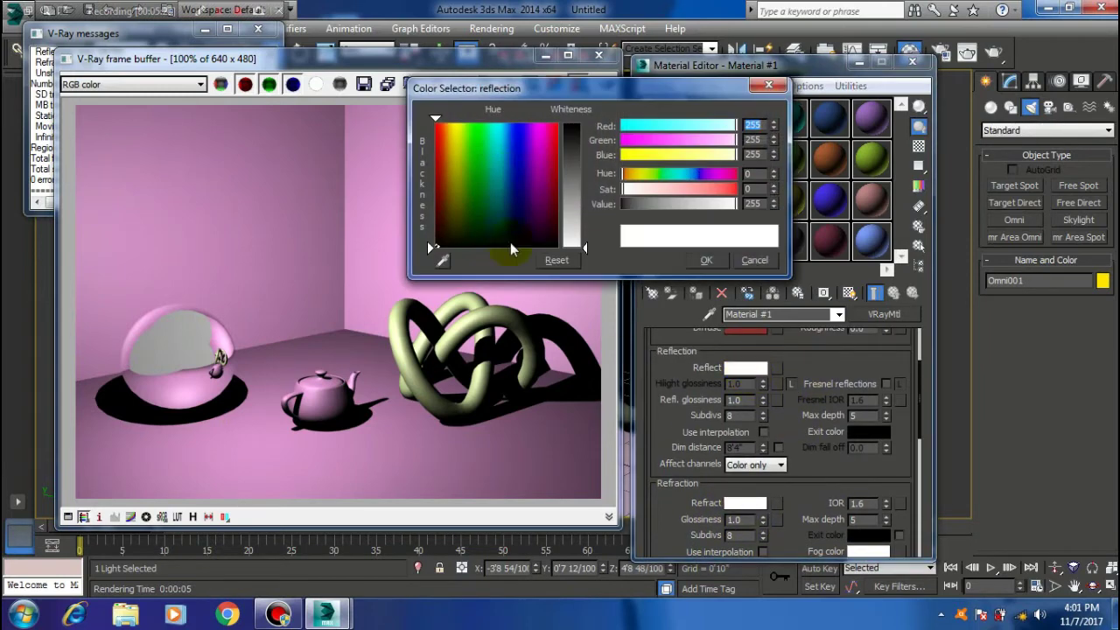
click(706, 260)
Scroll through Material #1's rollout to review its reflection settings
mouse_move(833, 368)
mouse_down()
mouse_move(833, 415)
mouse_move(825, 368)
mouse_up()
drag(737, 522, 805, 474)
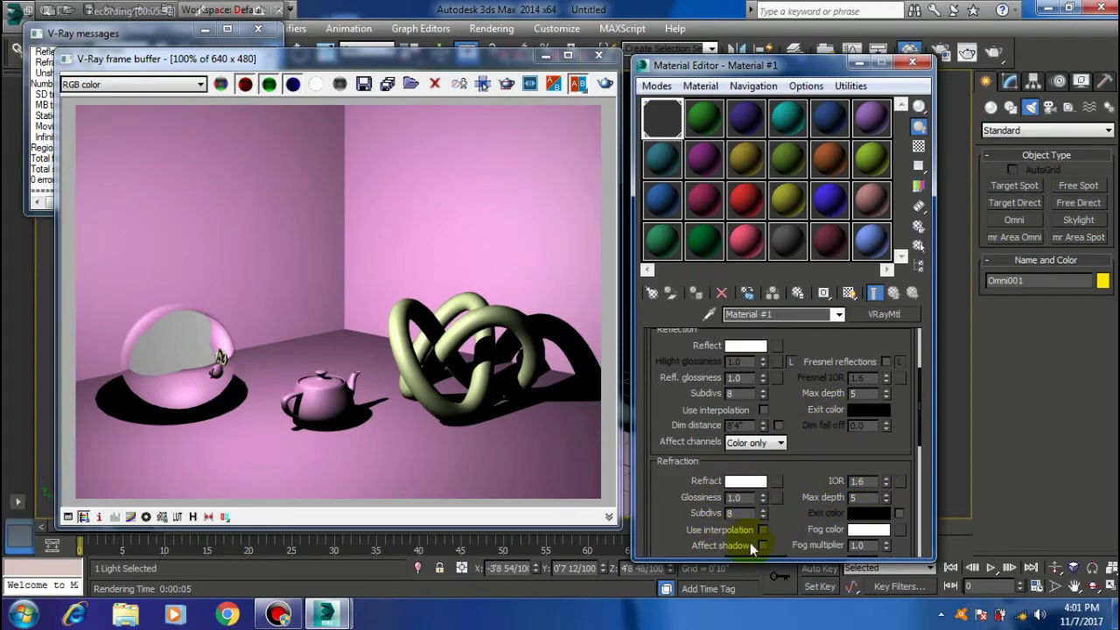
scroll(765, 472, up, 2)
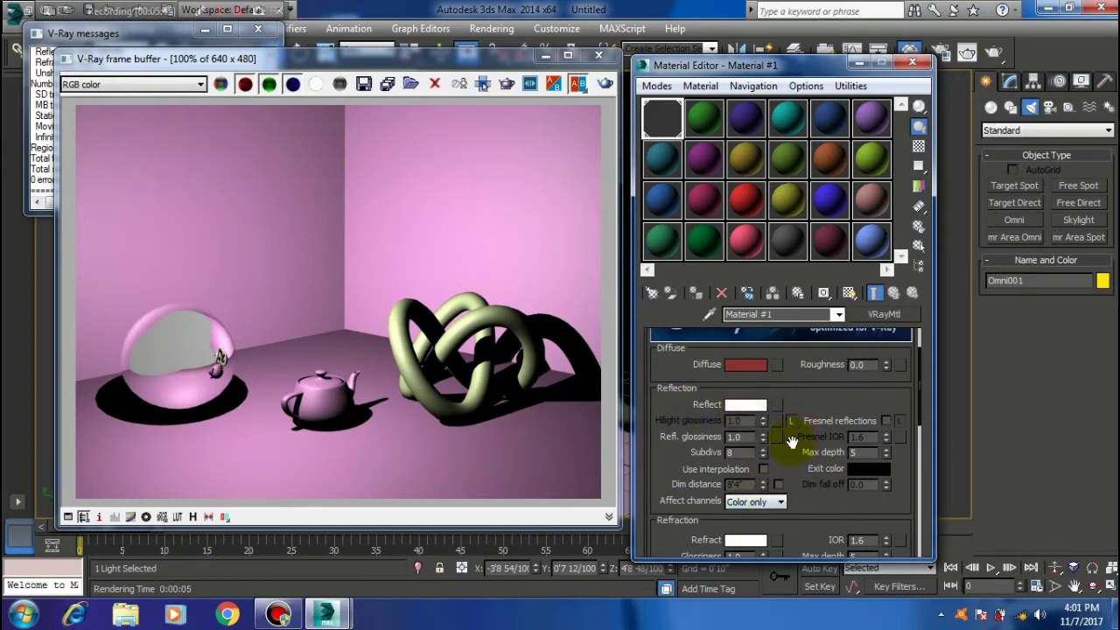
drag(790, 440, 815, 388)
Darken Material #1's reflection colour almost to black
click(748, 392)
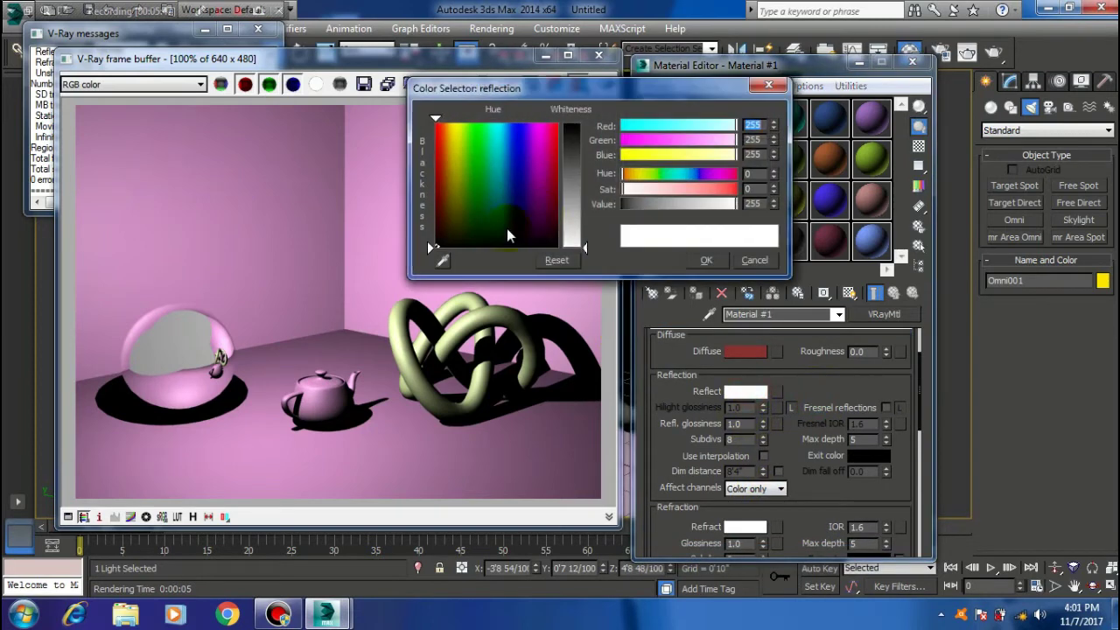
drag(577, 247, 584, 137)
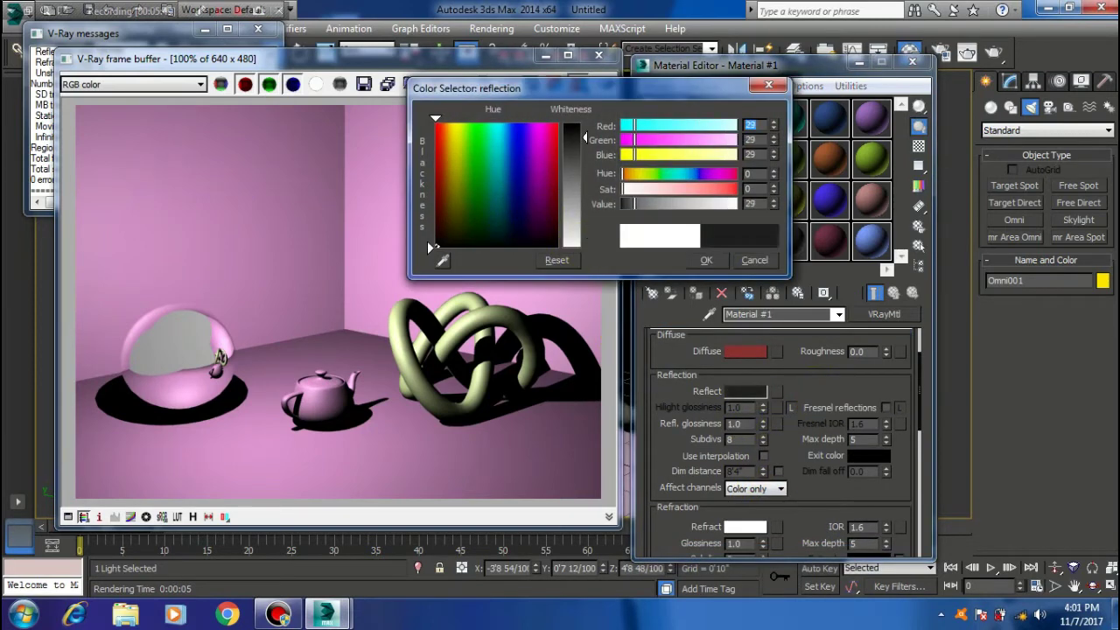
click(706, 260)
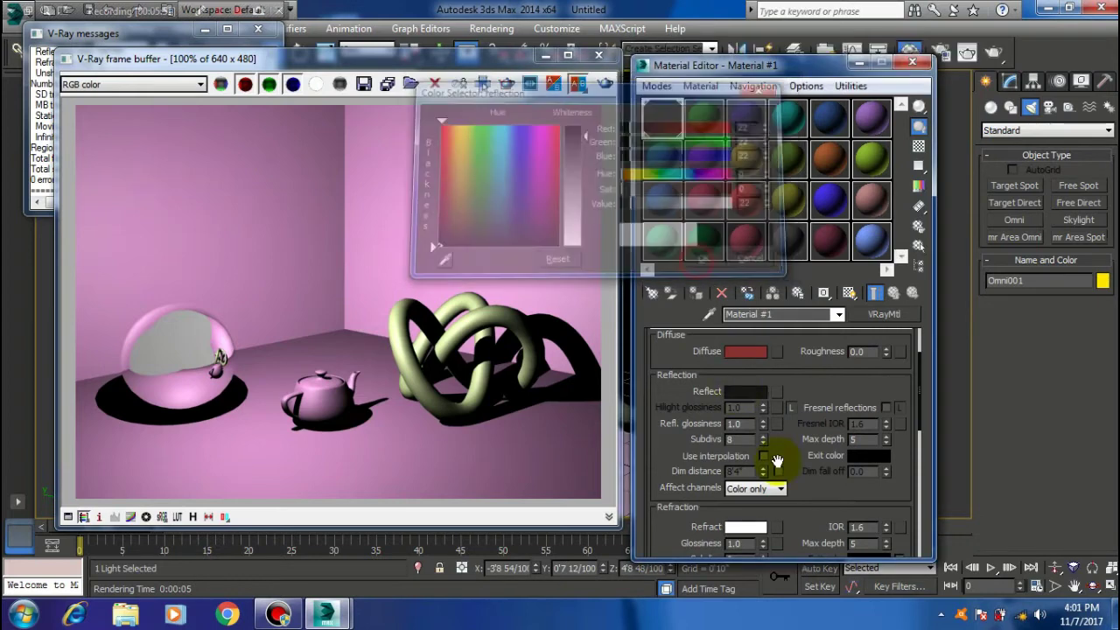
Adjust the Refraction settings and re-render to see the clear glass sphere
drag(809, 542, 805, 417)
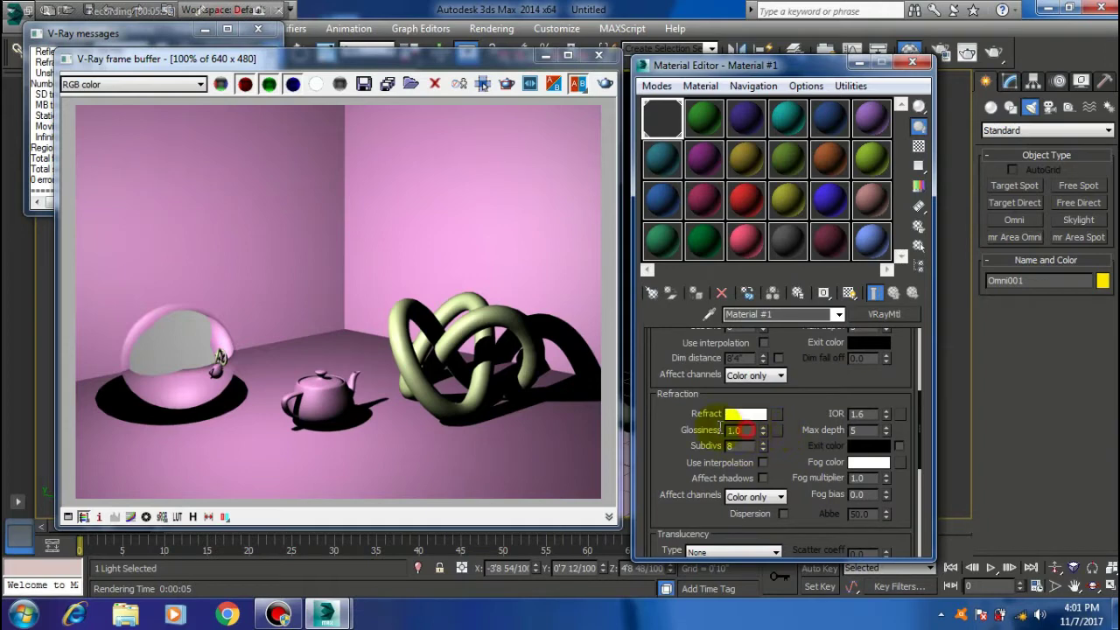
click(749, 431)
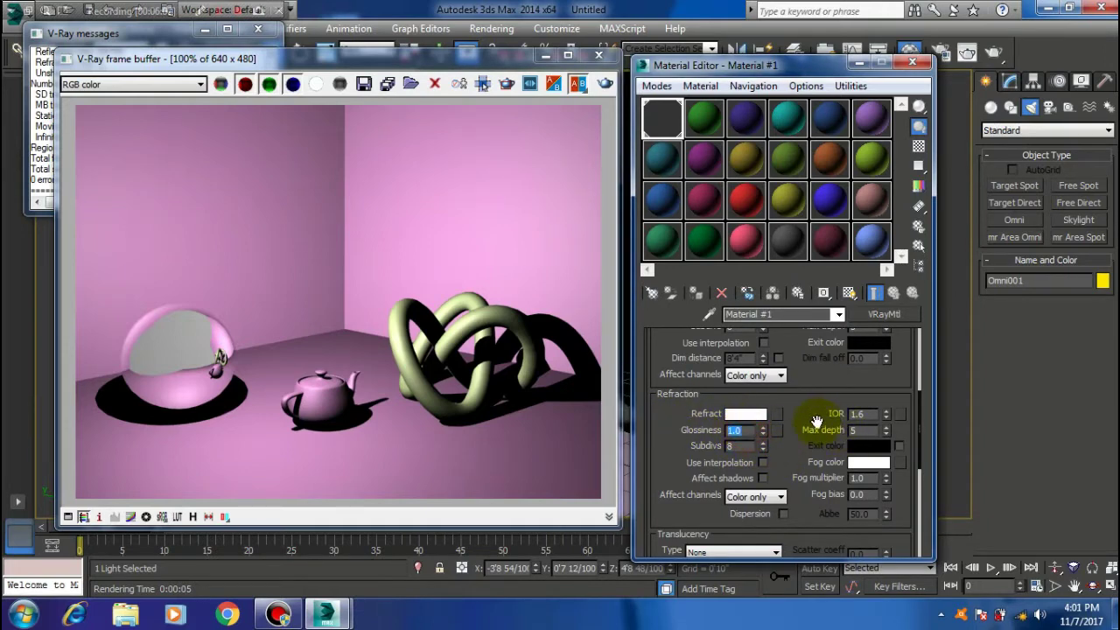
drag(793, 425, 791, 399)
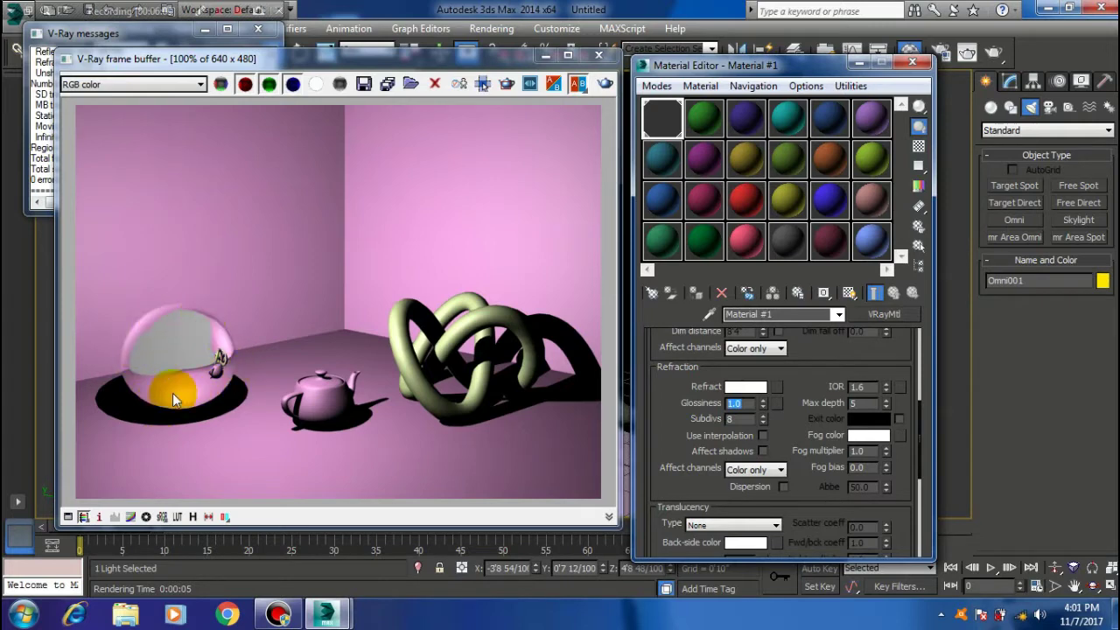
click(605, 85)
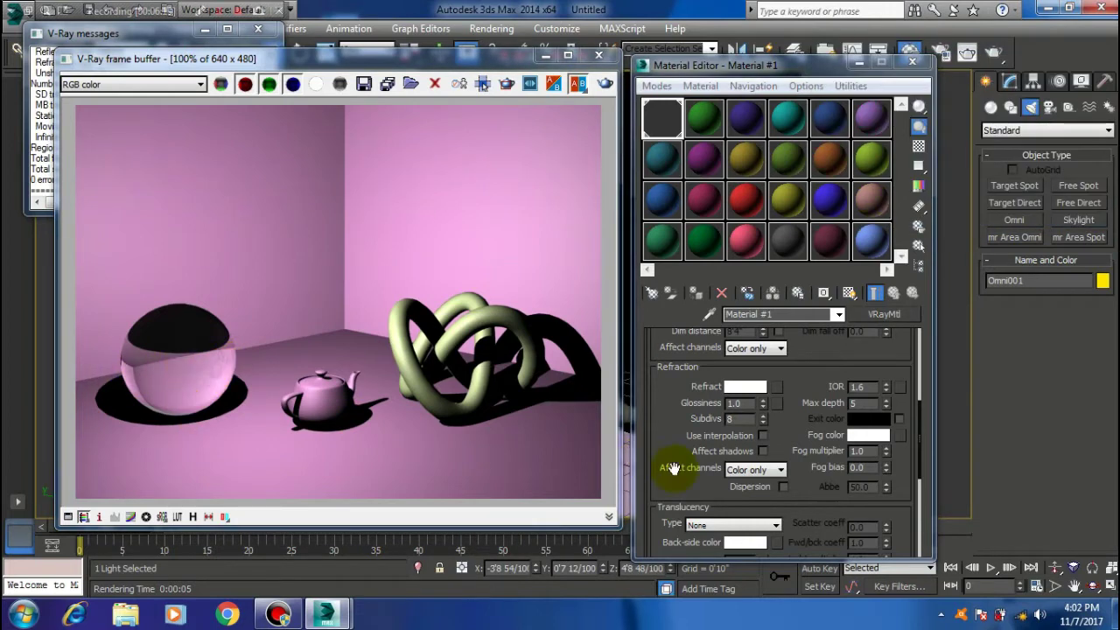
Change the sphere's refraction glossiness from 1.0 to 0.9
click(746, 403)
drag(745, 404, 720, 422)
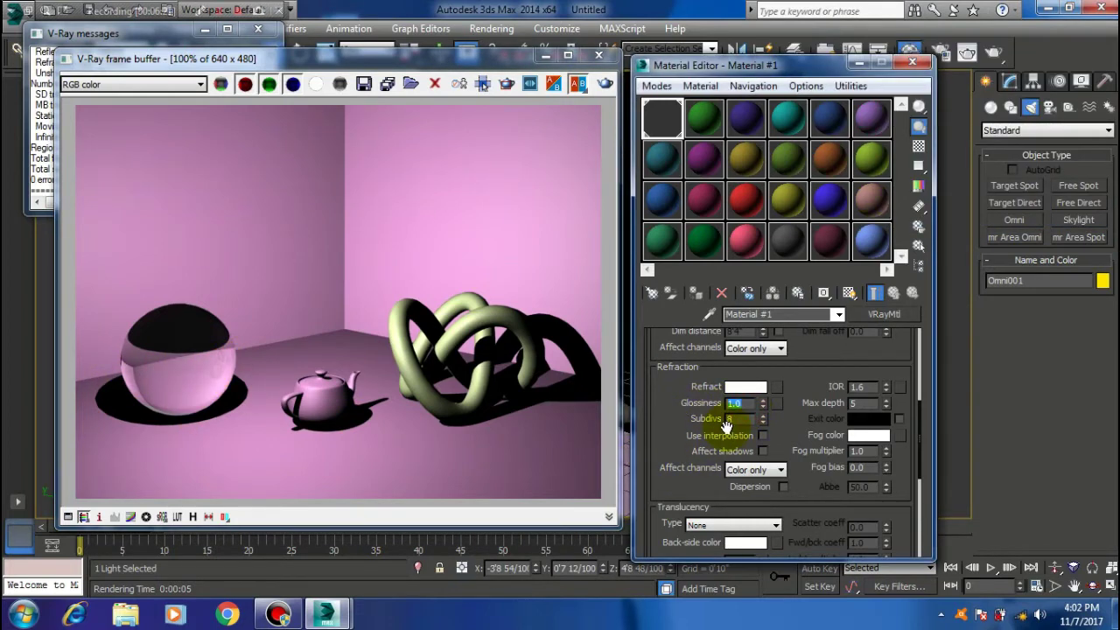
key(BackSpace)
text(.9)
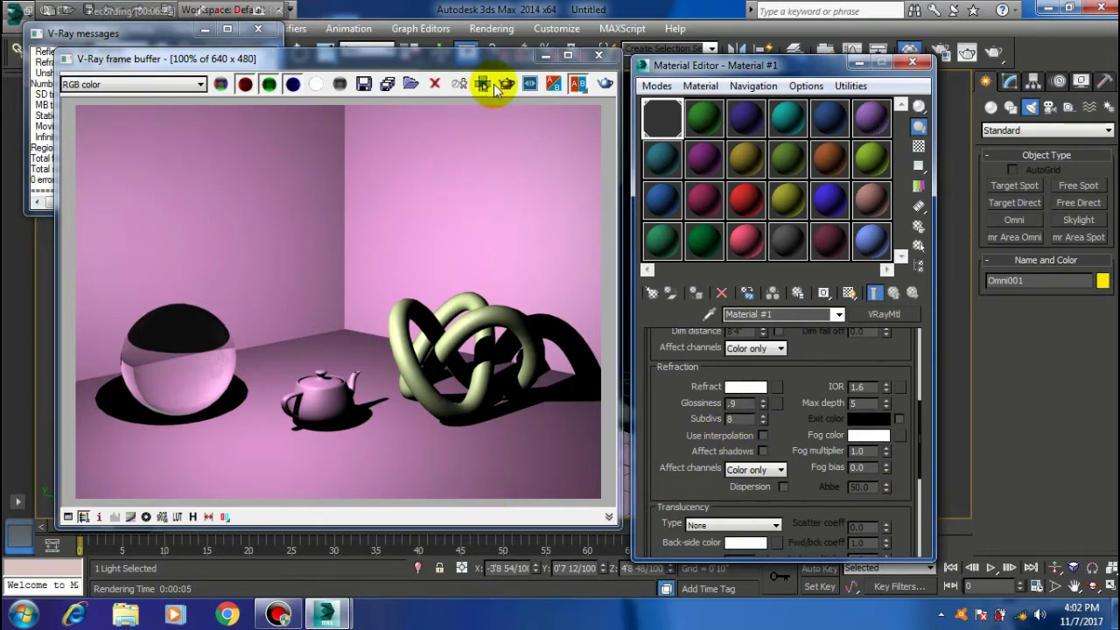
Region-render just the area around the glass sphere to preview the blur
click(507, 83)
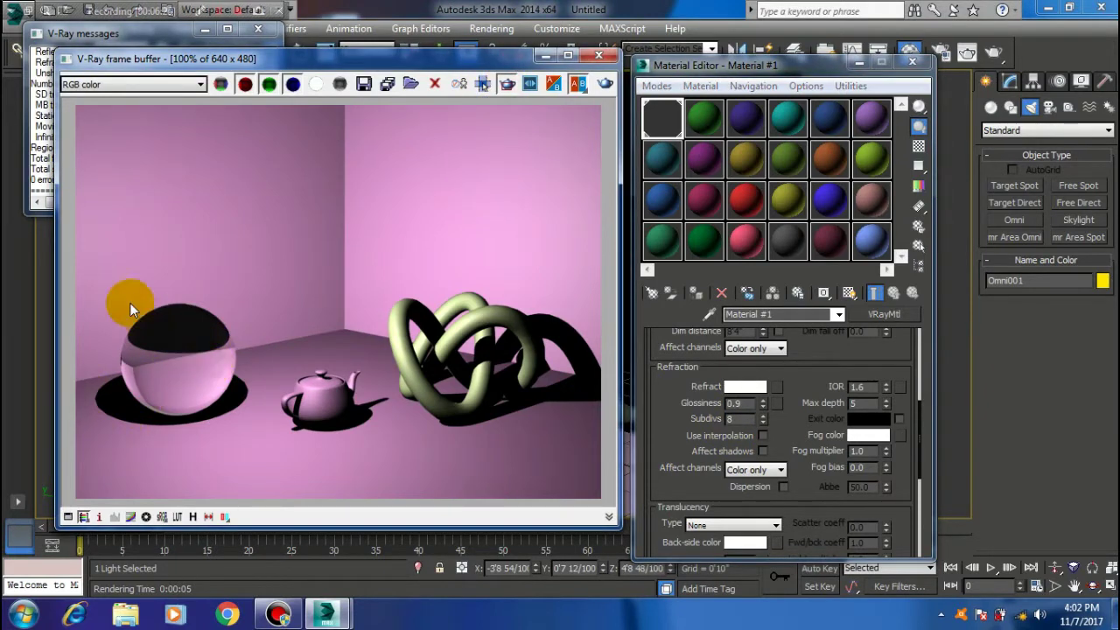
drag(110, 303, 240, 423)
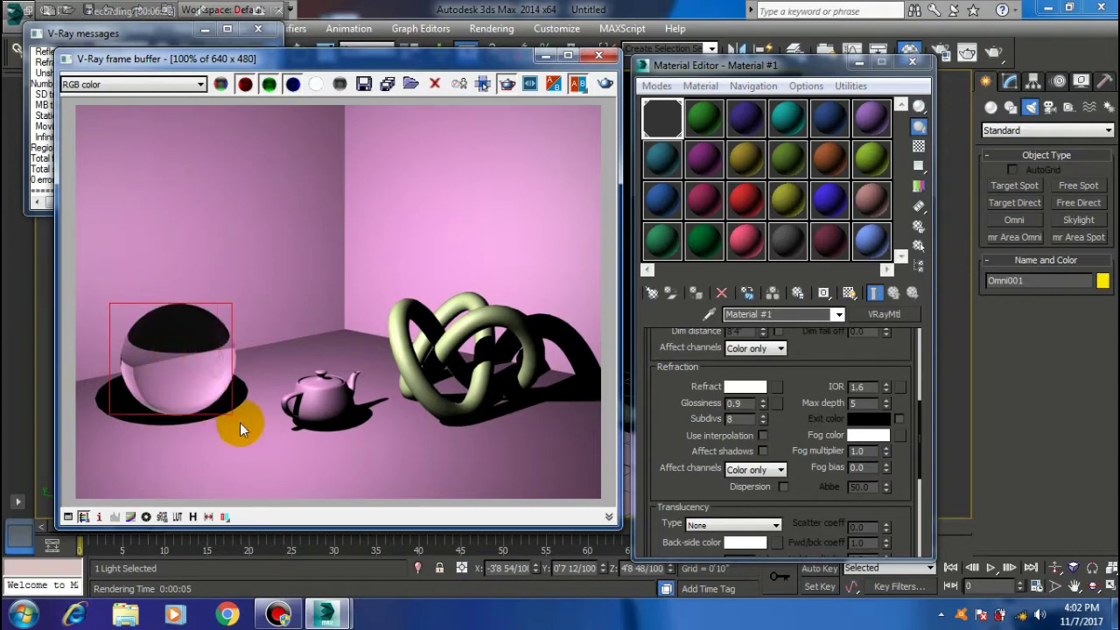
click(605, 83)
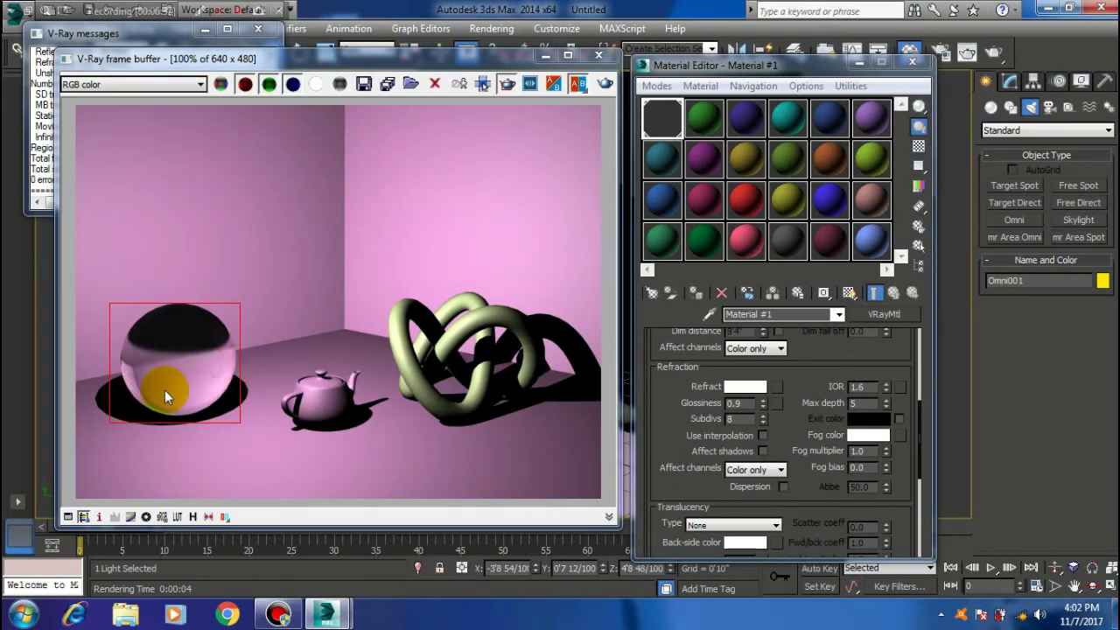
click(542, 58)
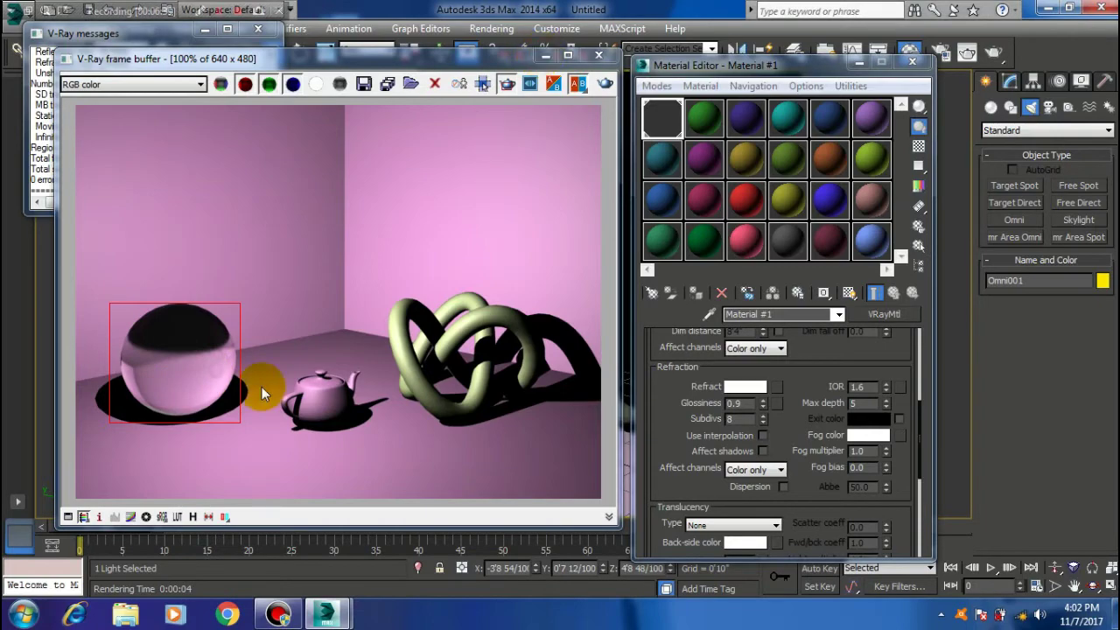
Move the teapot behind the glass sphere and render the scene
click(316, 368)
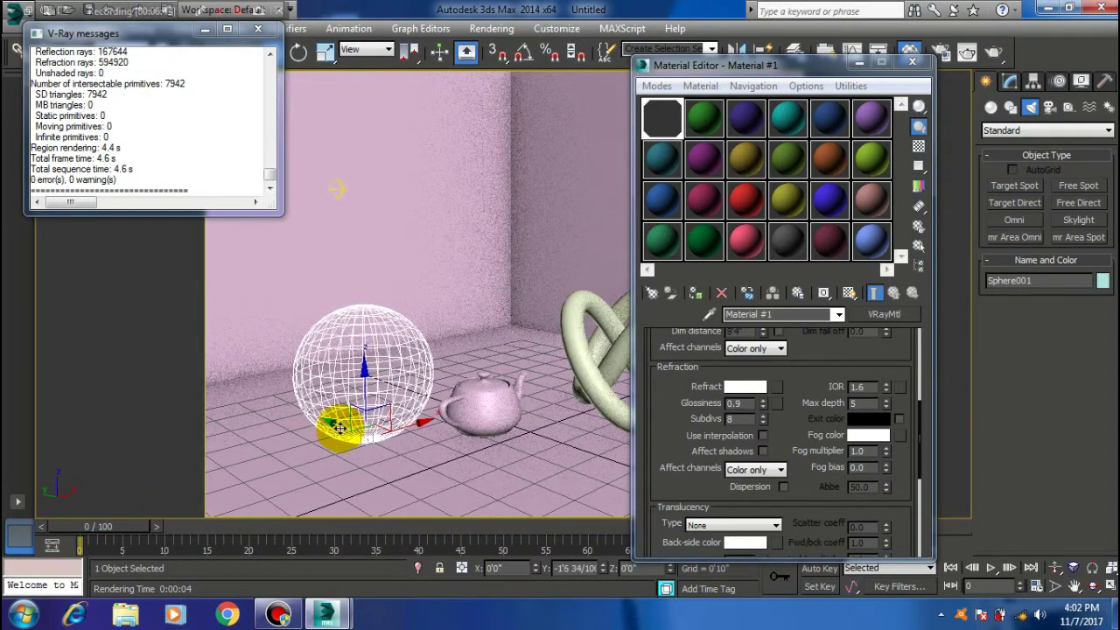
click(494, 407)
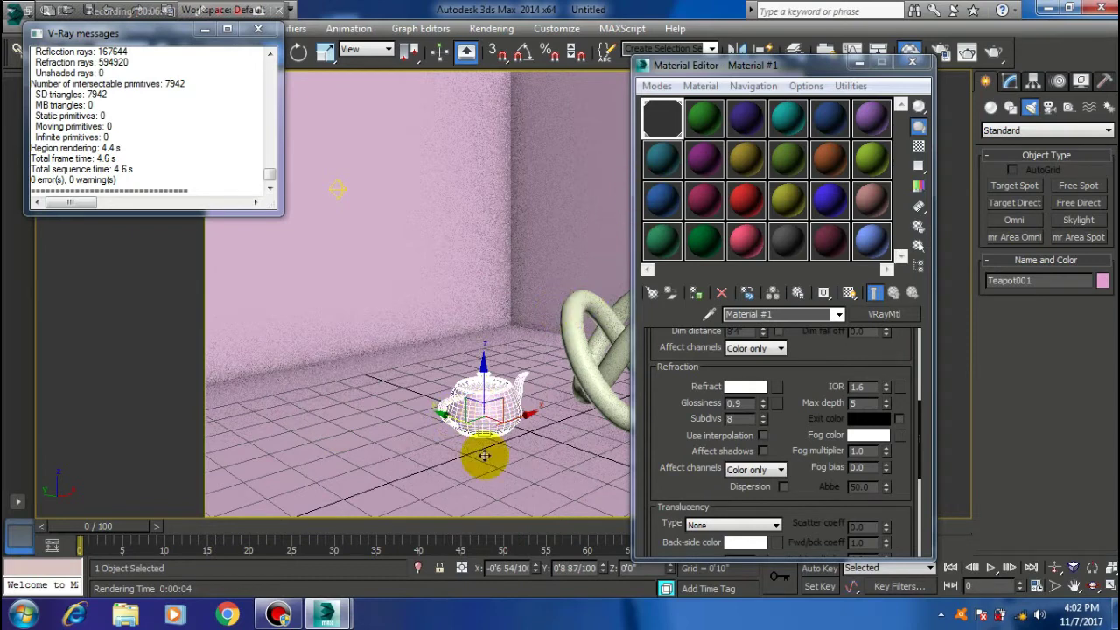
mouse_move(453, 412)
mouse_down()
mouse_move(350, 386)
mouse_move(346, 373)
mouse_up()
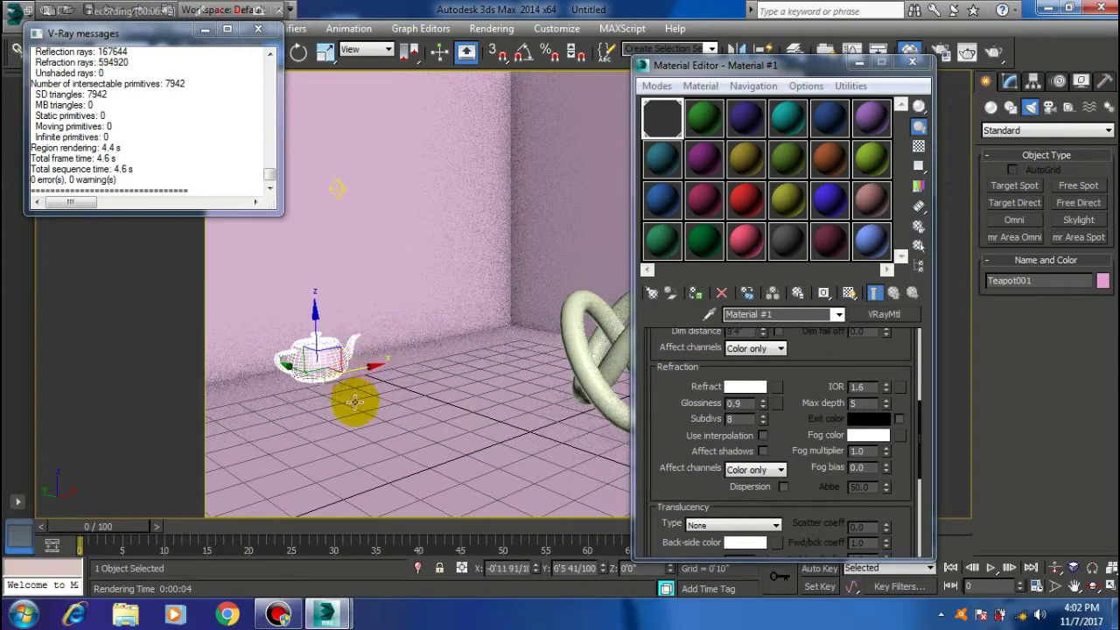
click(357, 396)
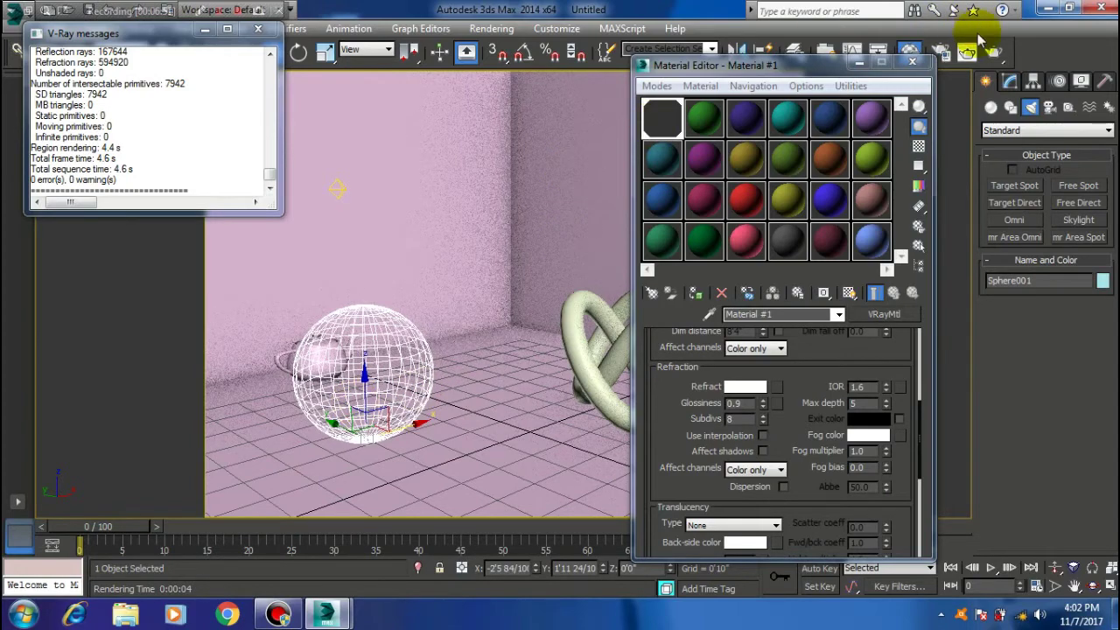
click(966, 51)
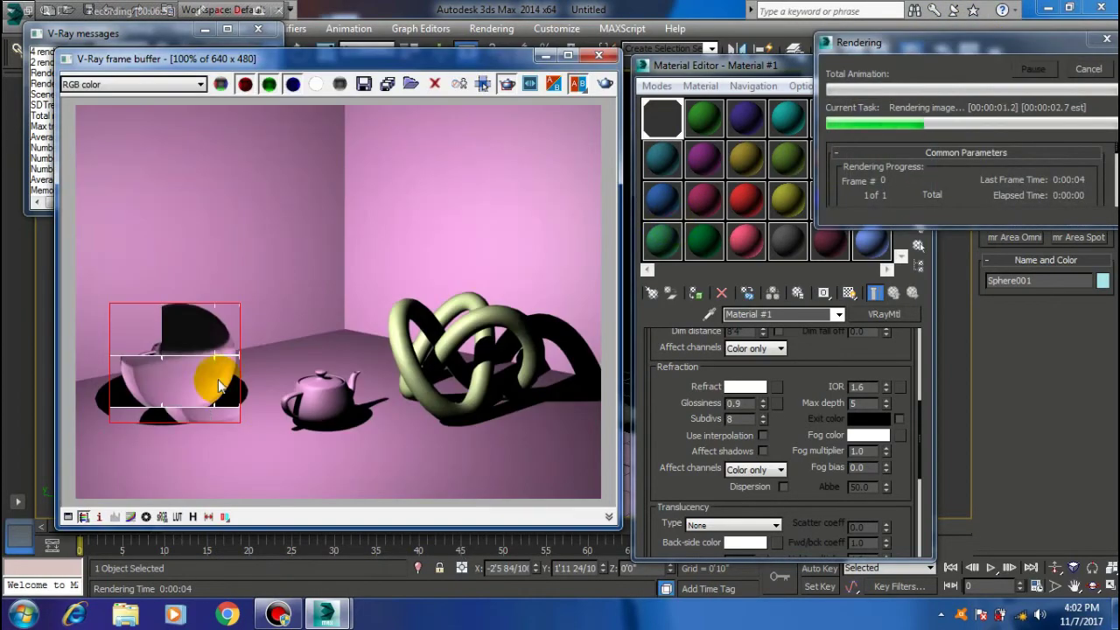
drag(219, 374, 232, 408)
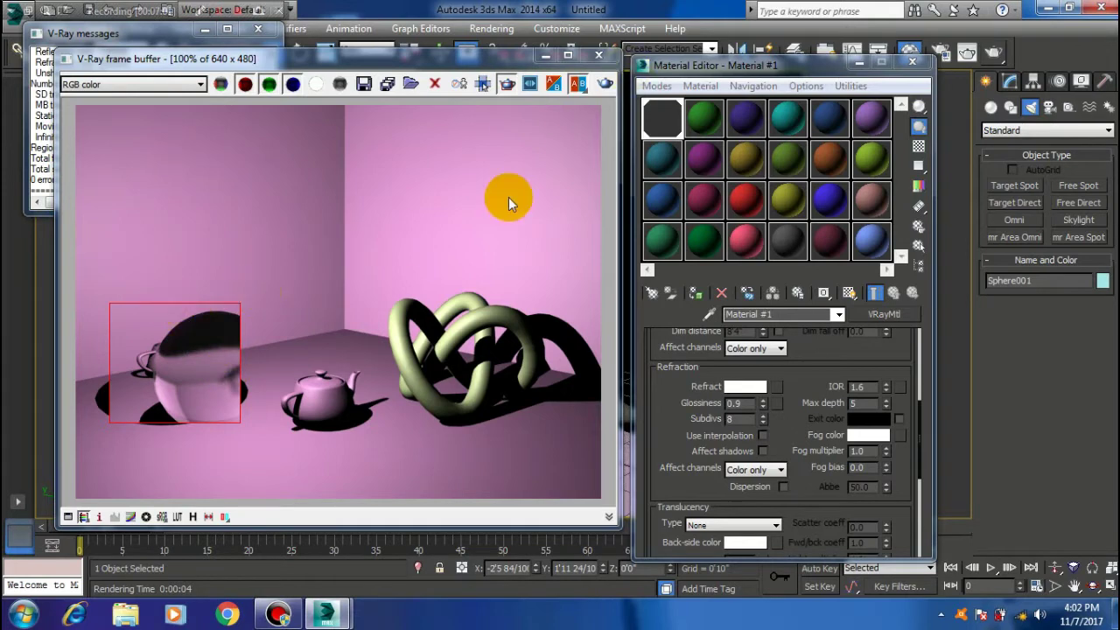
Turn off Region Render, reset refraction glossiness to 1.0, and re-render the full frame
click(508, 83)
click(605, 84)
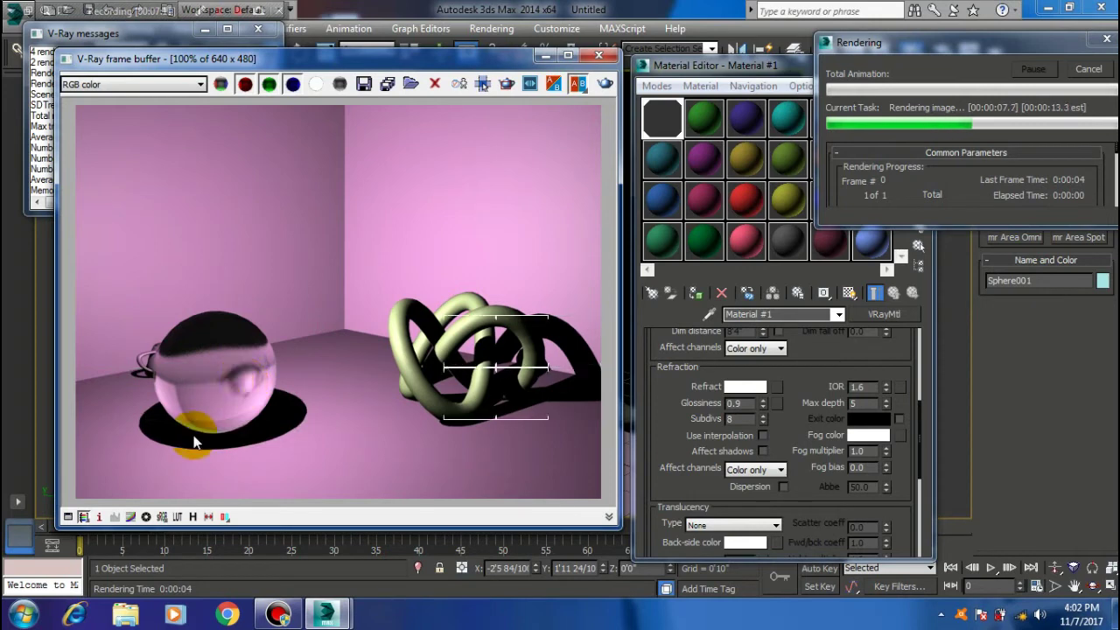
double_click(733, 402)
text(1)
key(Return)
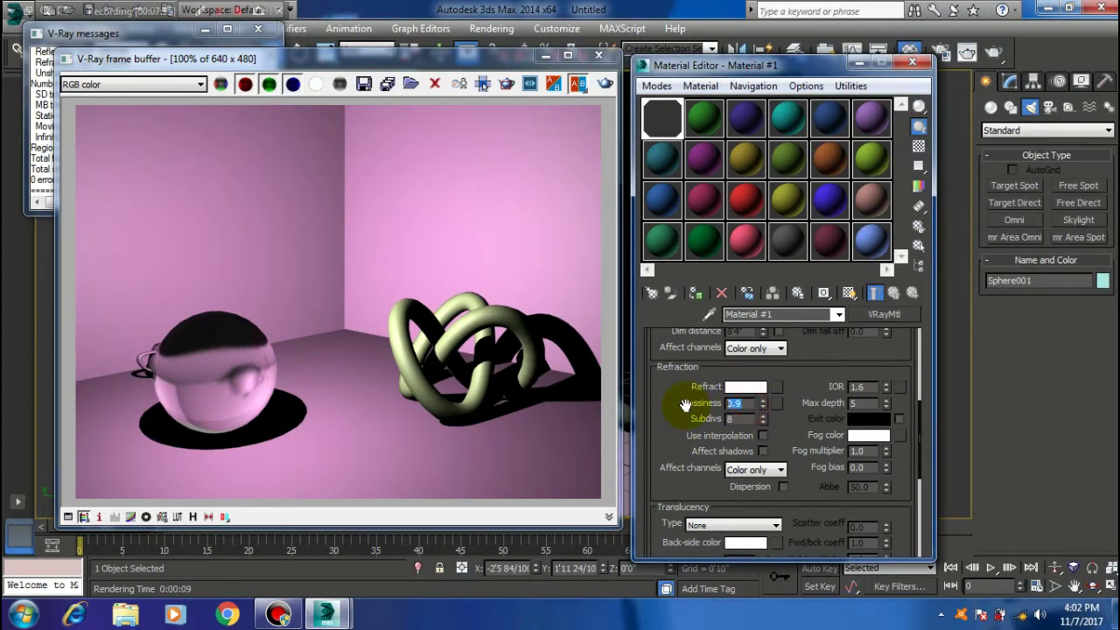
click(604, 83)
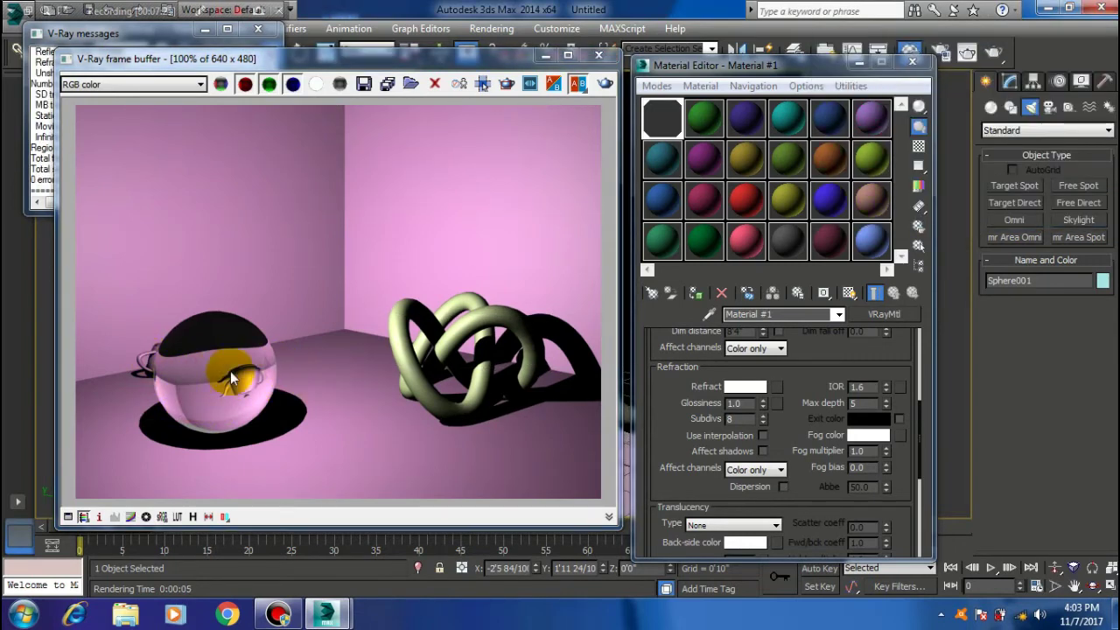
Enter 0.8 as the refraction glossiness and re-render with Shift+Q
click(742, 403)
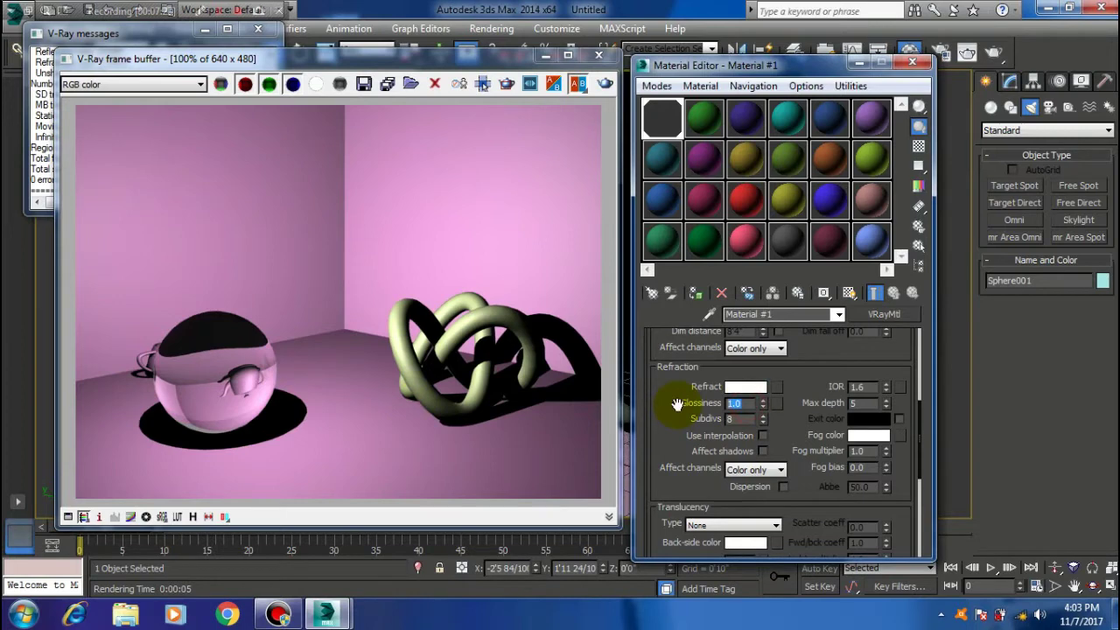
text(.8)
key(Return)
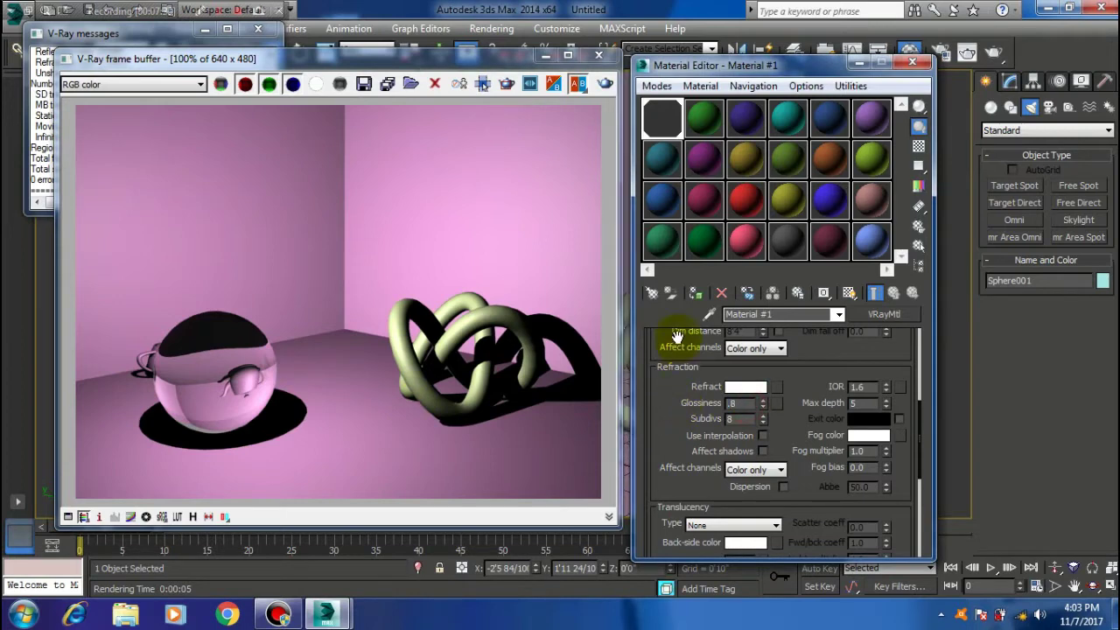
key(shift+q)
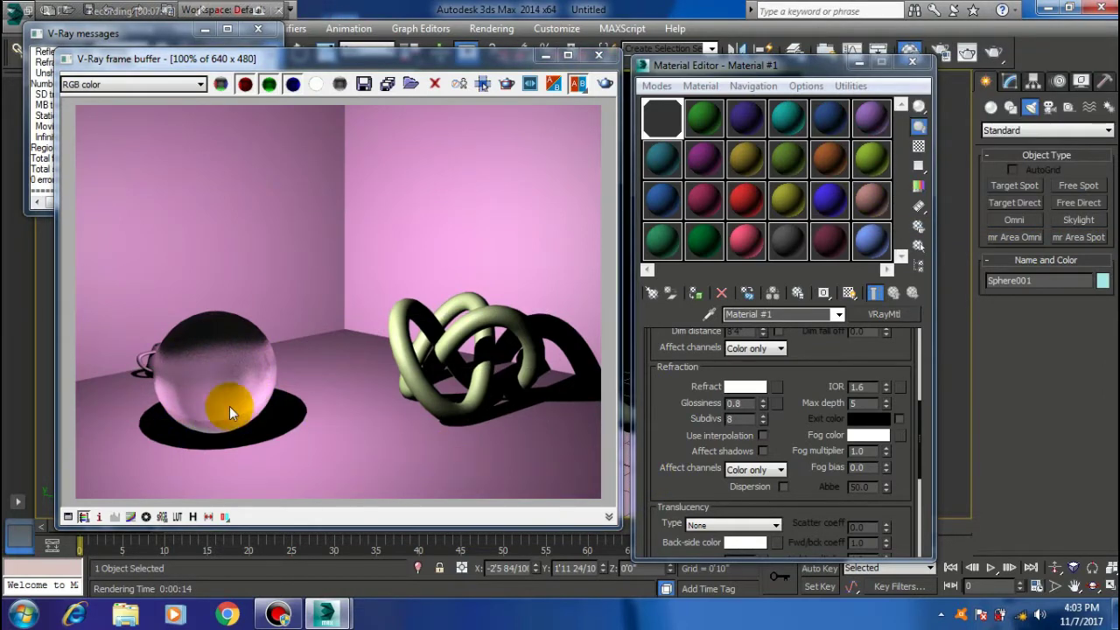
Zoom in and out on the frame buffer to inspect the frosted, blurred sphere
drag(790, 417, 790, 398)
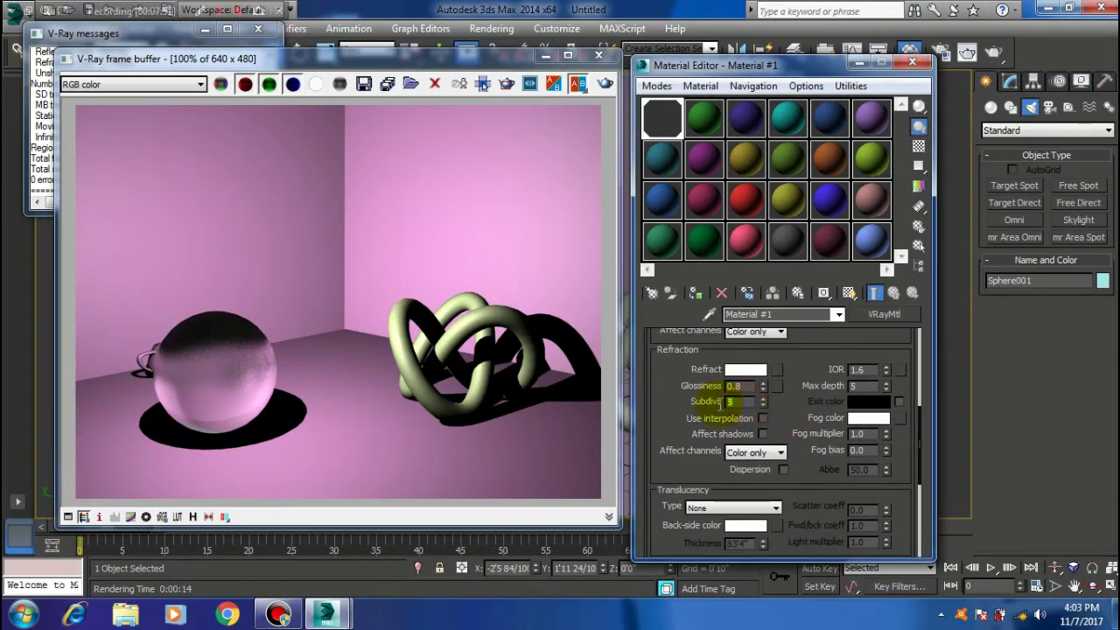
drag(779, 380, 787, 410)
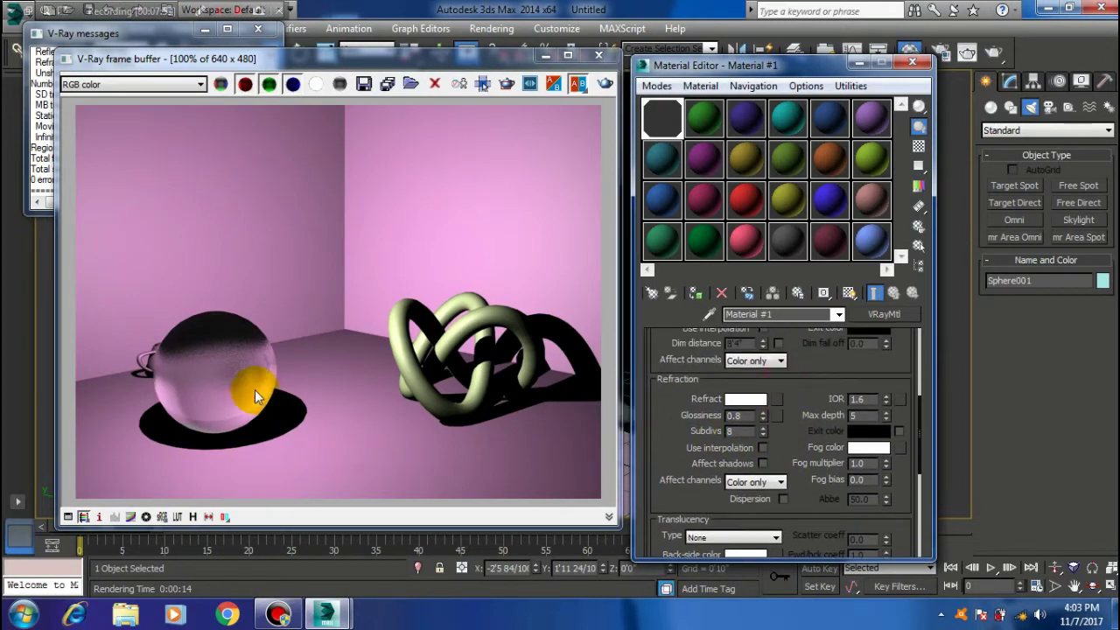
scroll(226, 364, up, 1)
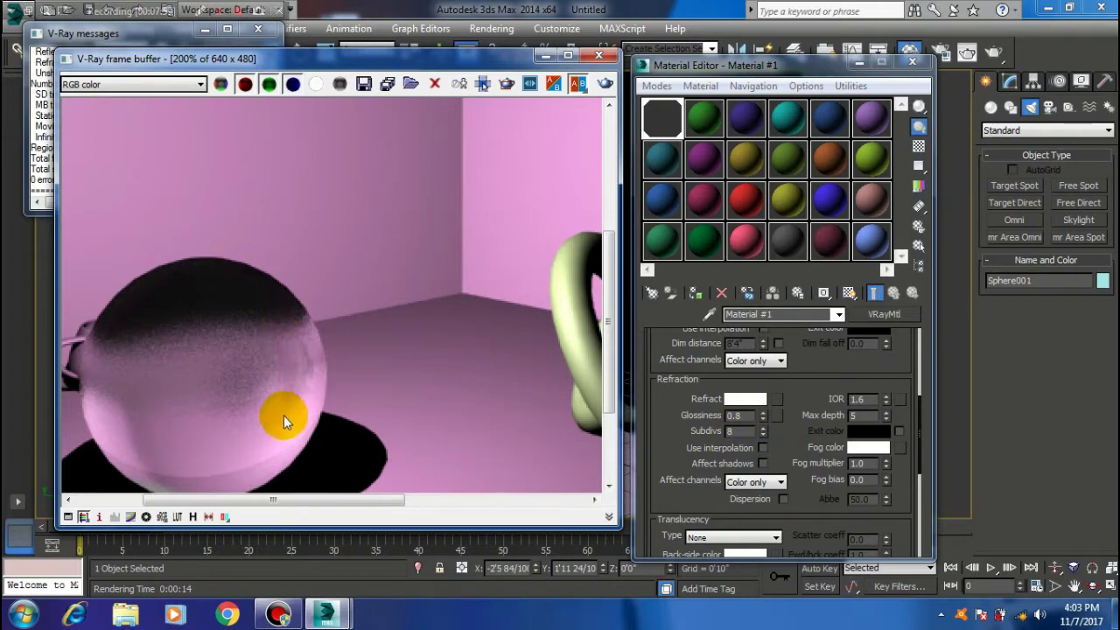
scroll(267, 393, down, 1)
scroll(237, 395, up, 1)
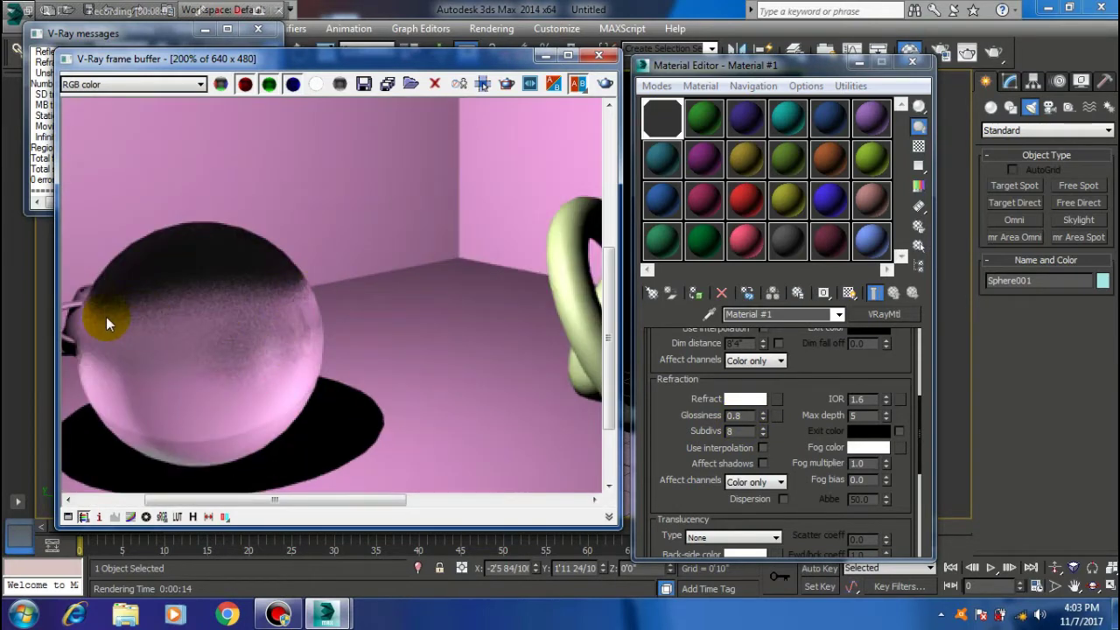
scroll(255, 380, down, 1)
scroll(255, 379, up, 1)
scroll(432, 390, down, 1)
scroll(432, 390, up, 1)
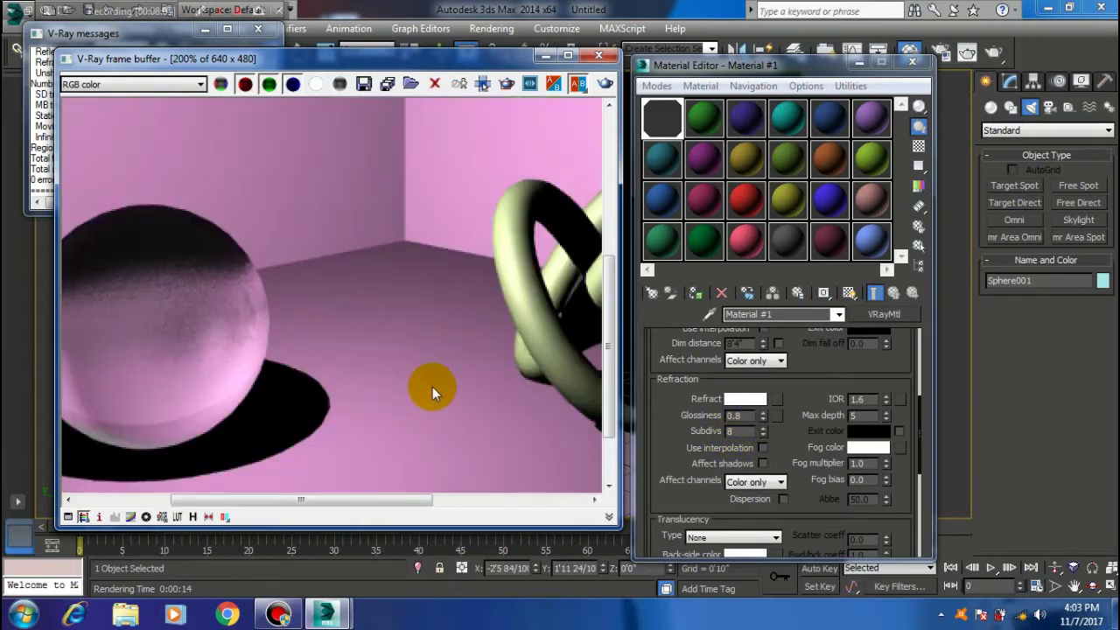
scroll(432, 387, down, 1)
scroll(158, 378, up, 1)
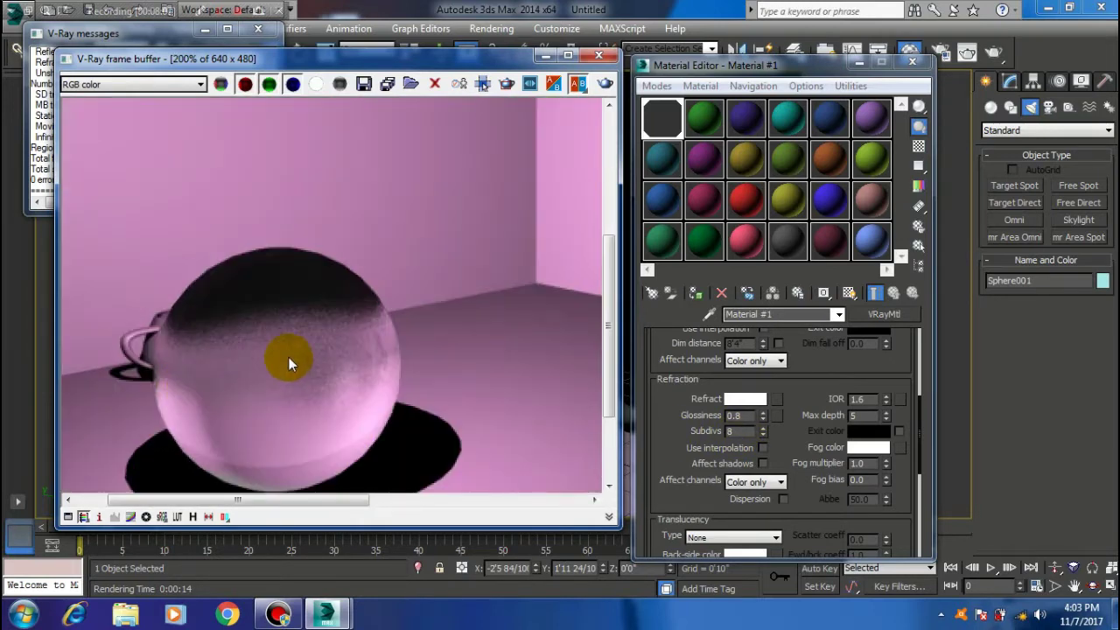
scroll(289, 357, down, 1)
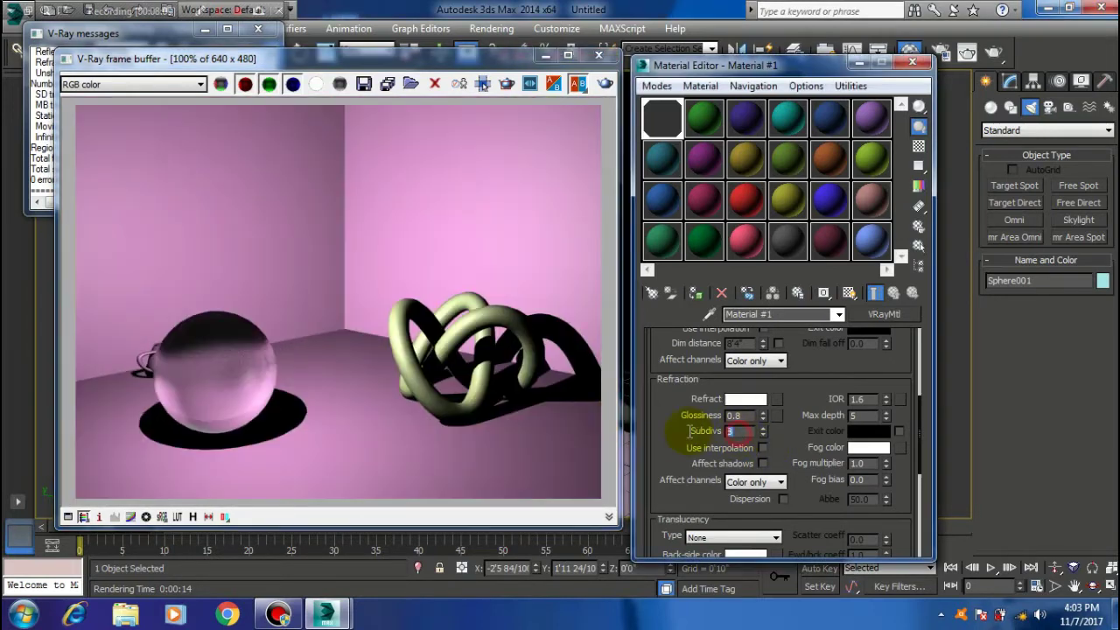
Raise the refraction subdivs from 8 to 12 and re-render to check the sphere
double_click(739, 432)
text(3)
text(8)
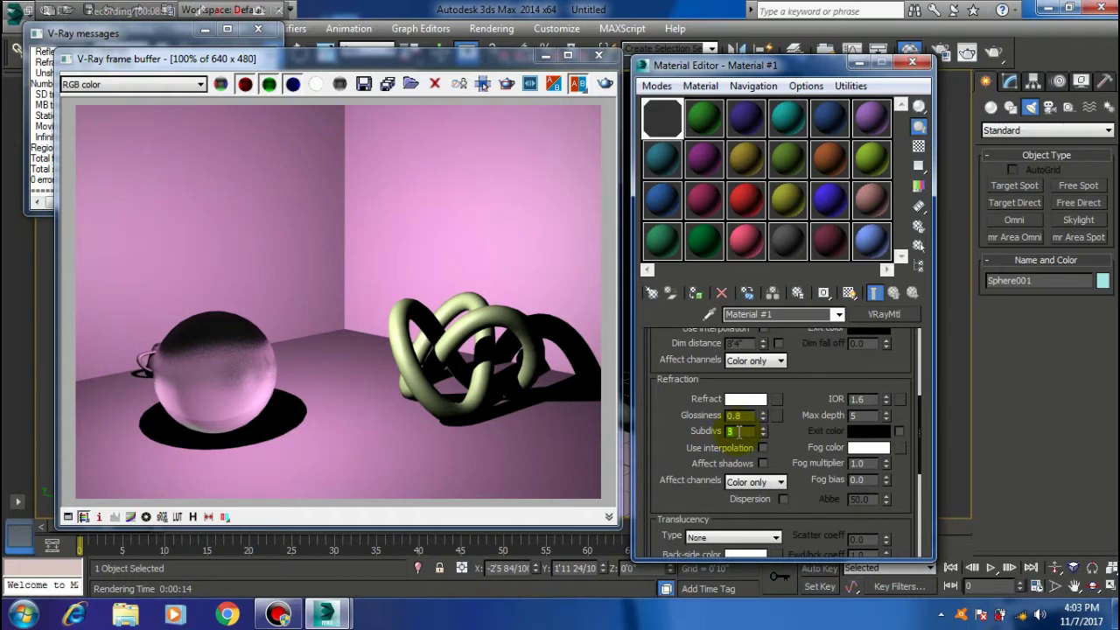
text(12)
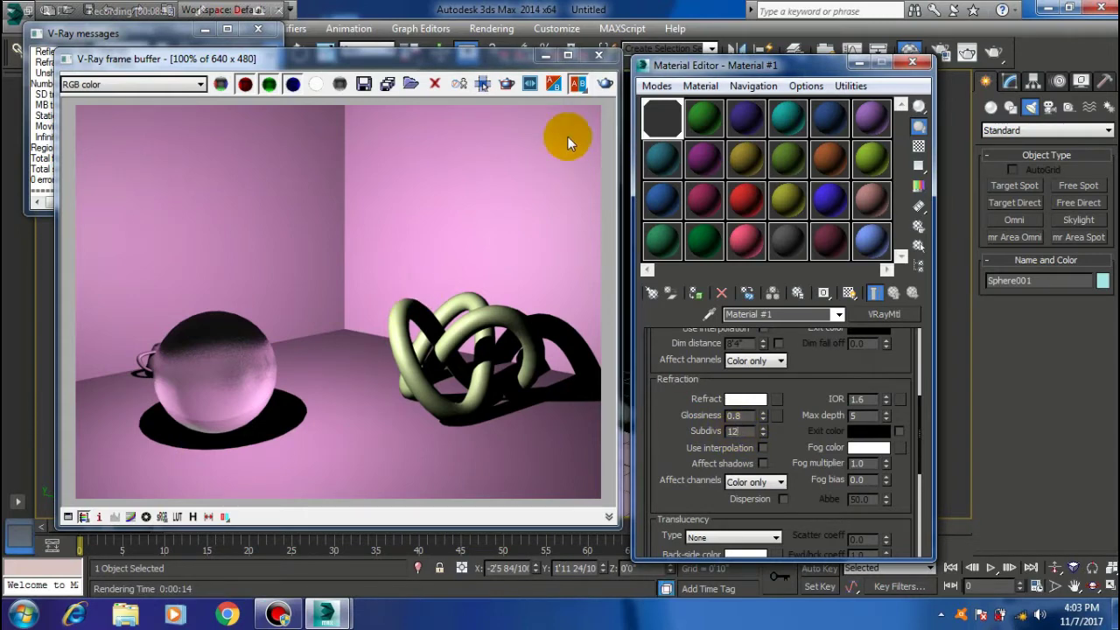
click(595, 87)
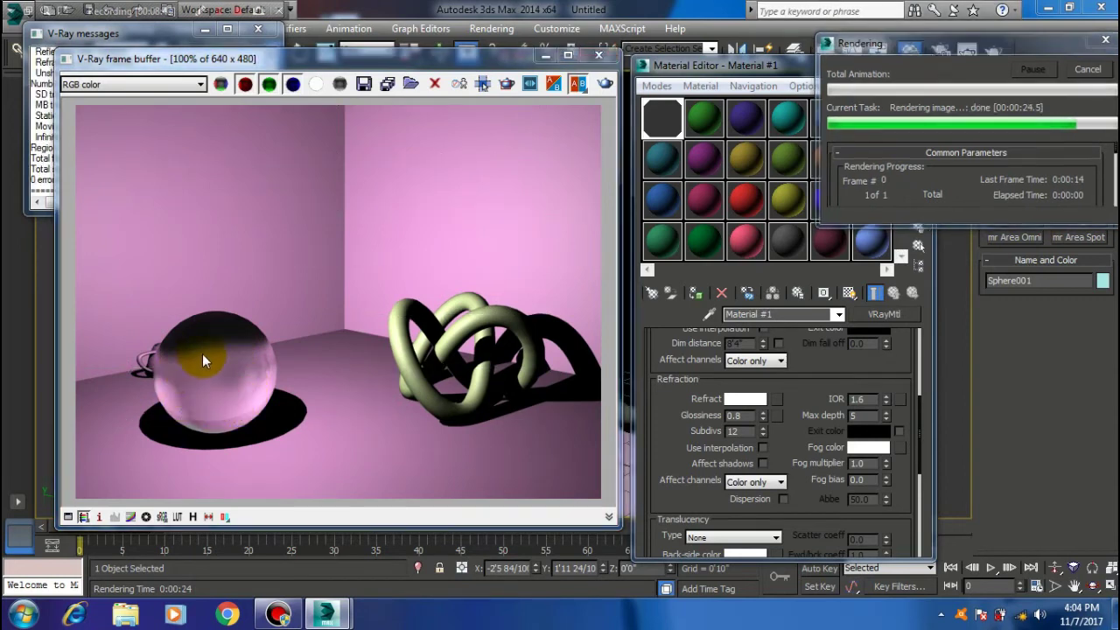
Set refraction glossiness to 1.0, re-render, then set refraction subdivs back to 8
click(735, 414)
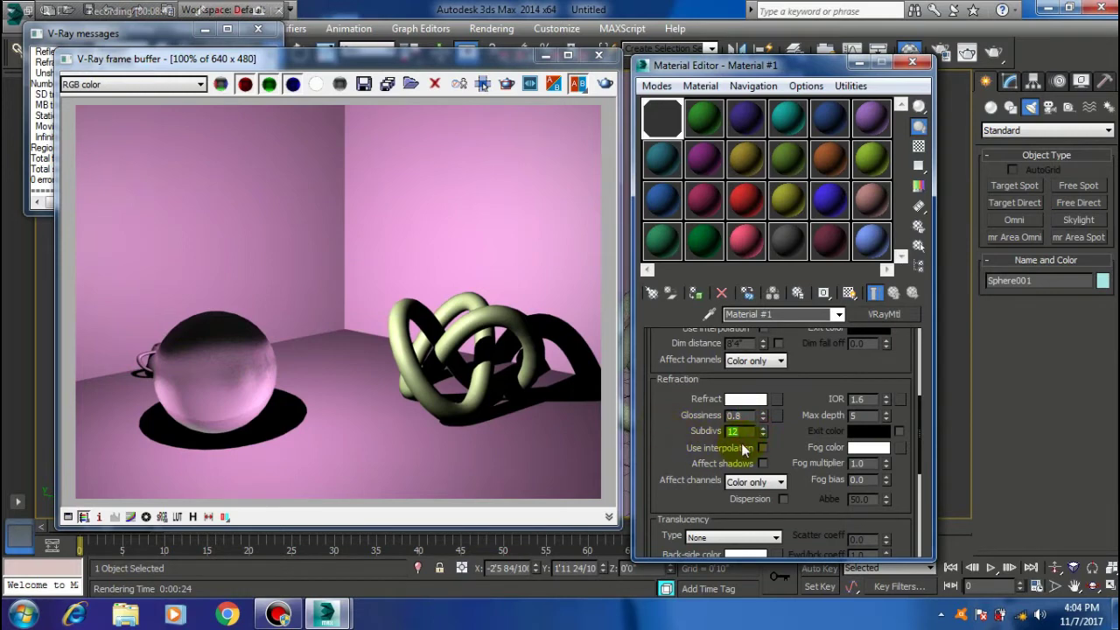
click(731, 431)
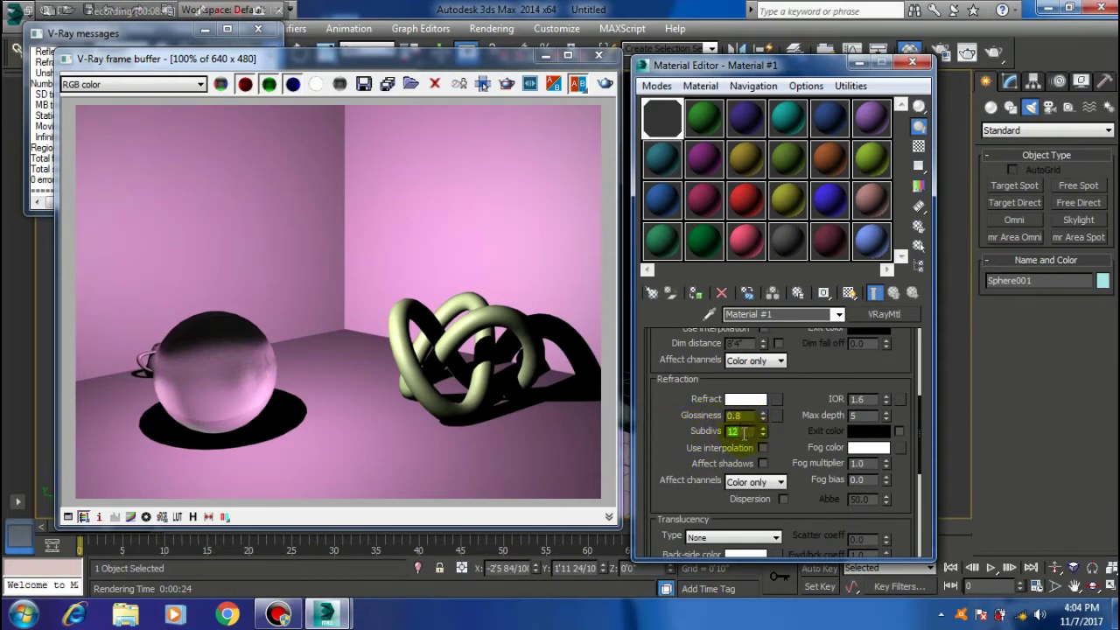
click(747, 427)
text(1.0)
key(Return)
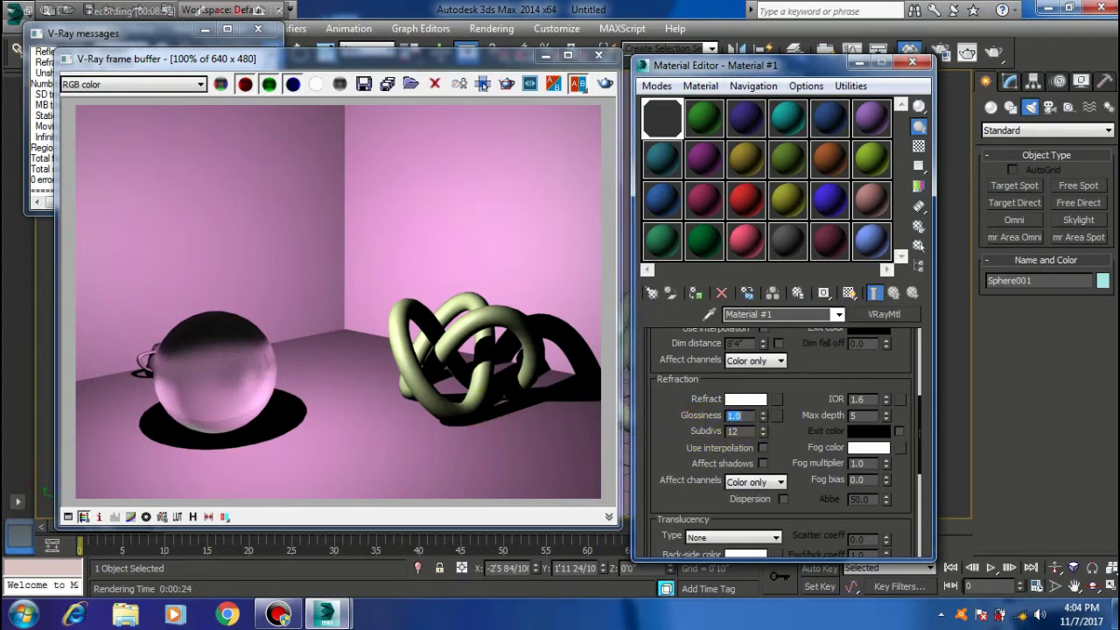
click(490, 292)
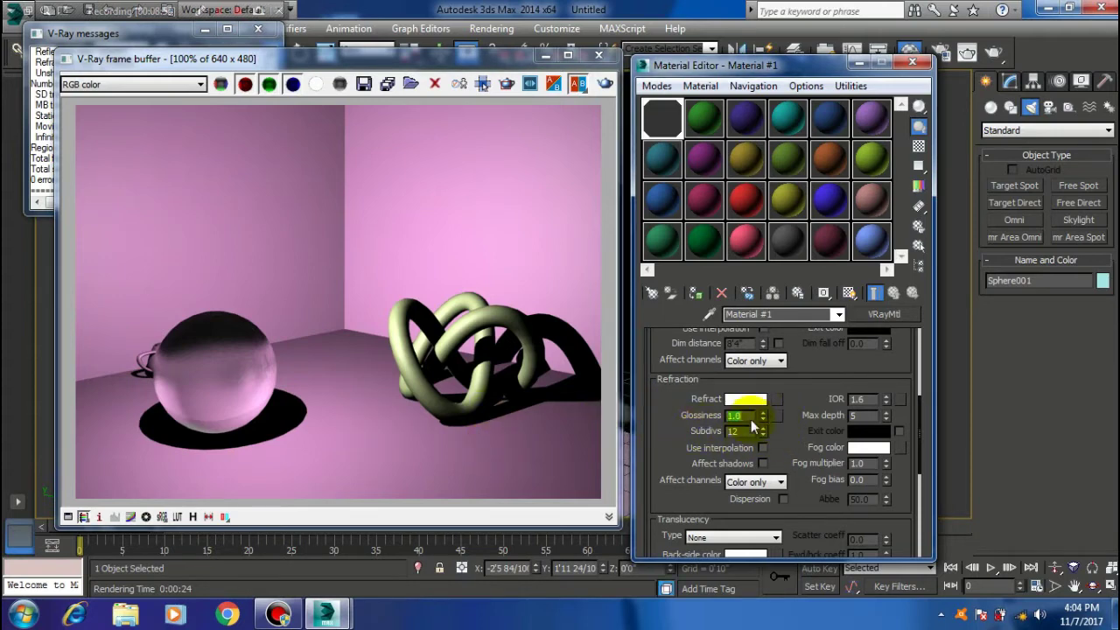
click(604, 86)
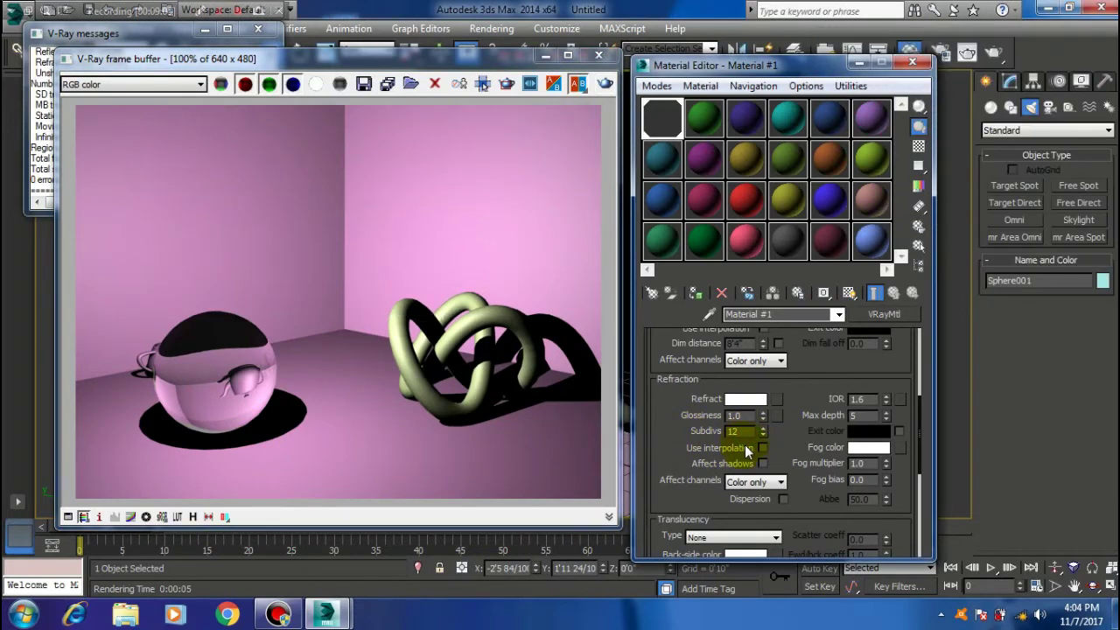
double_click(746, 430)
text(8)
Change the refraction IOR from 1.6 to 1.2 and render the sphere
scroll(812, 405, down, 1)
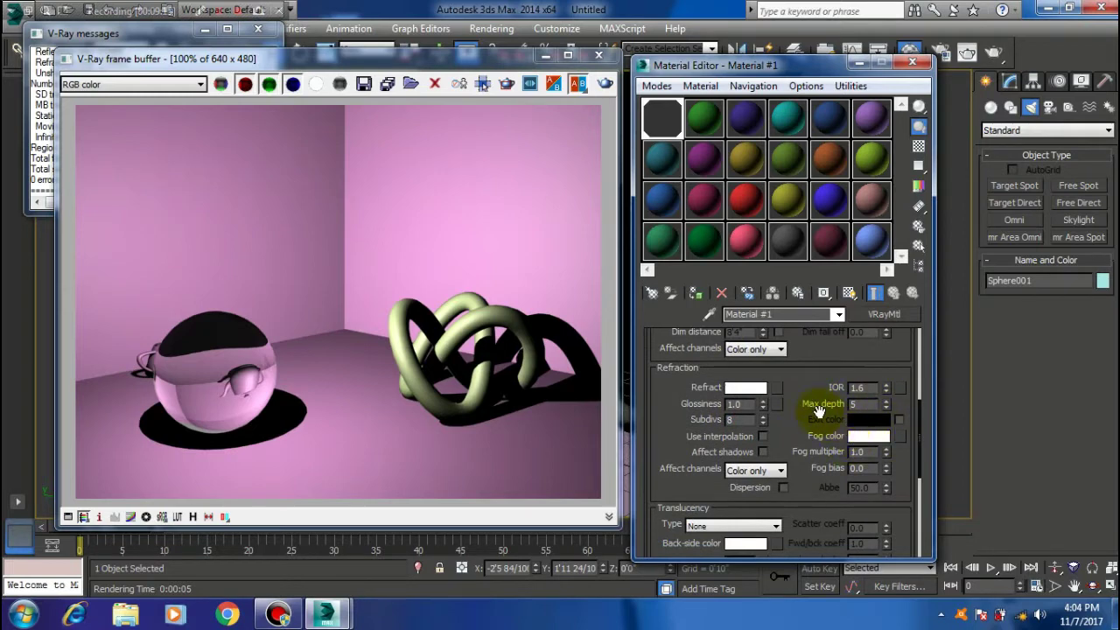
scroll(811, 408, down, 1)
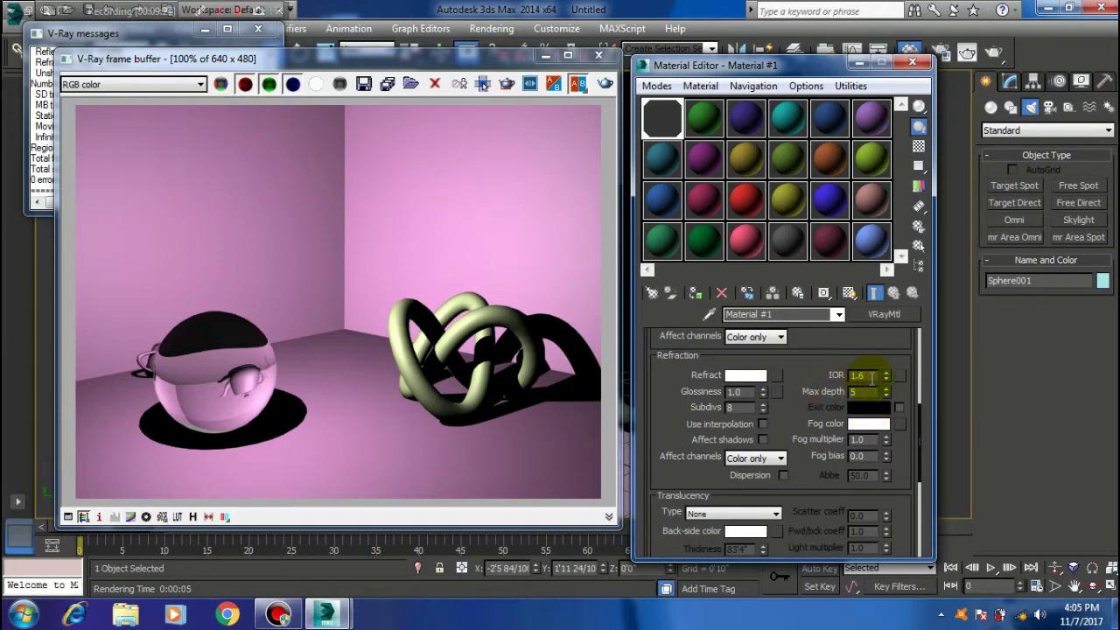
scroll(869, 377, down, 1)
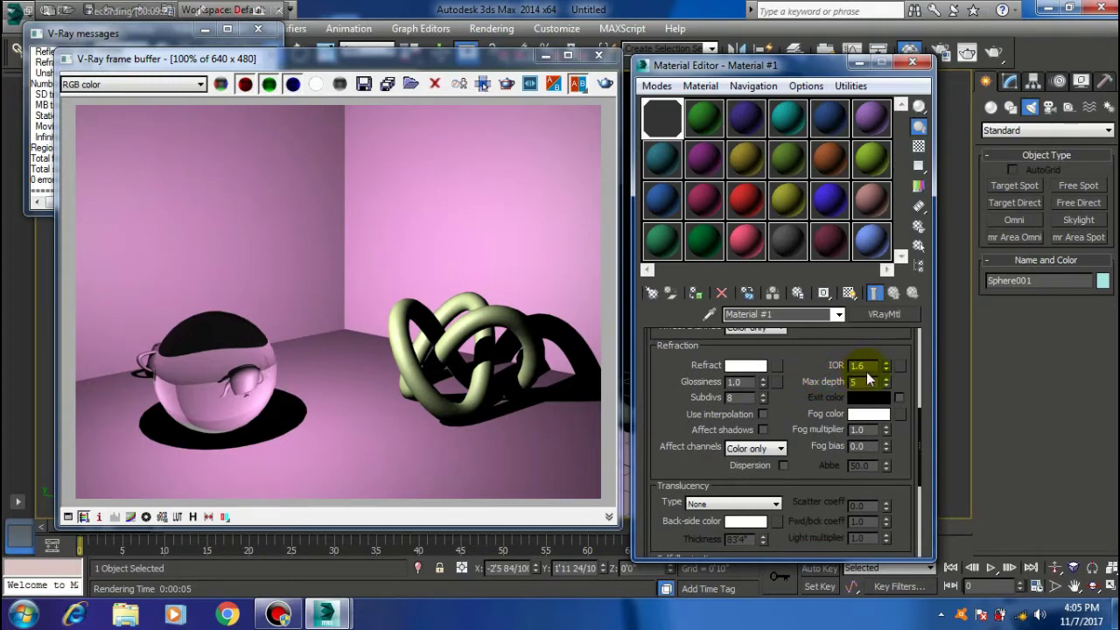
scroll(799, 394, up, 2)
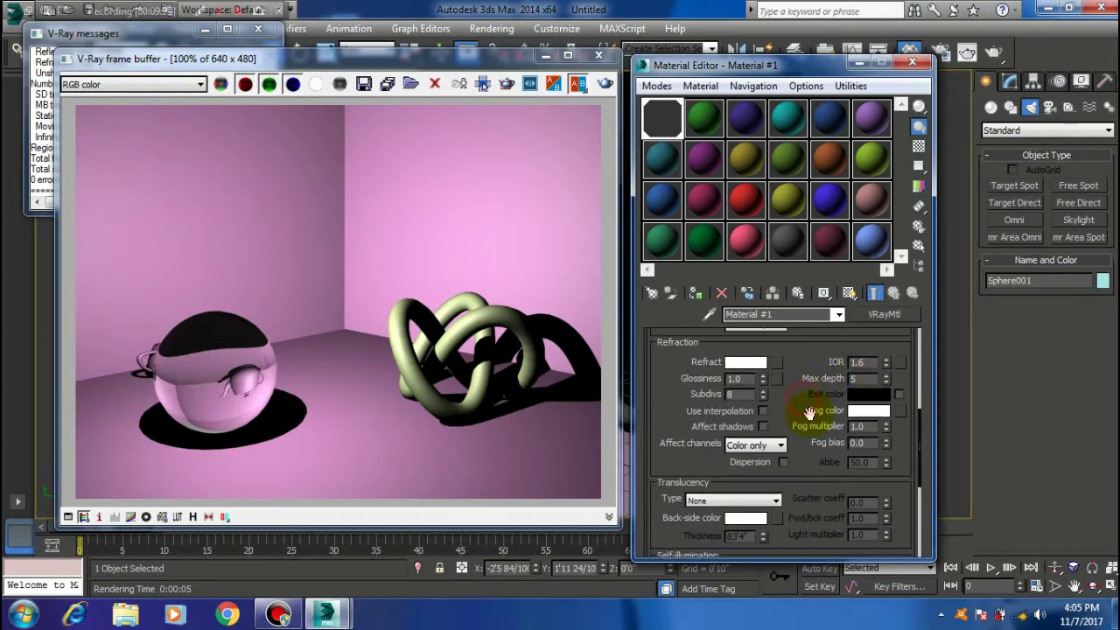
scroll(811, 407, up, 1)
scroll(811, 412, down, 2)
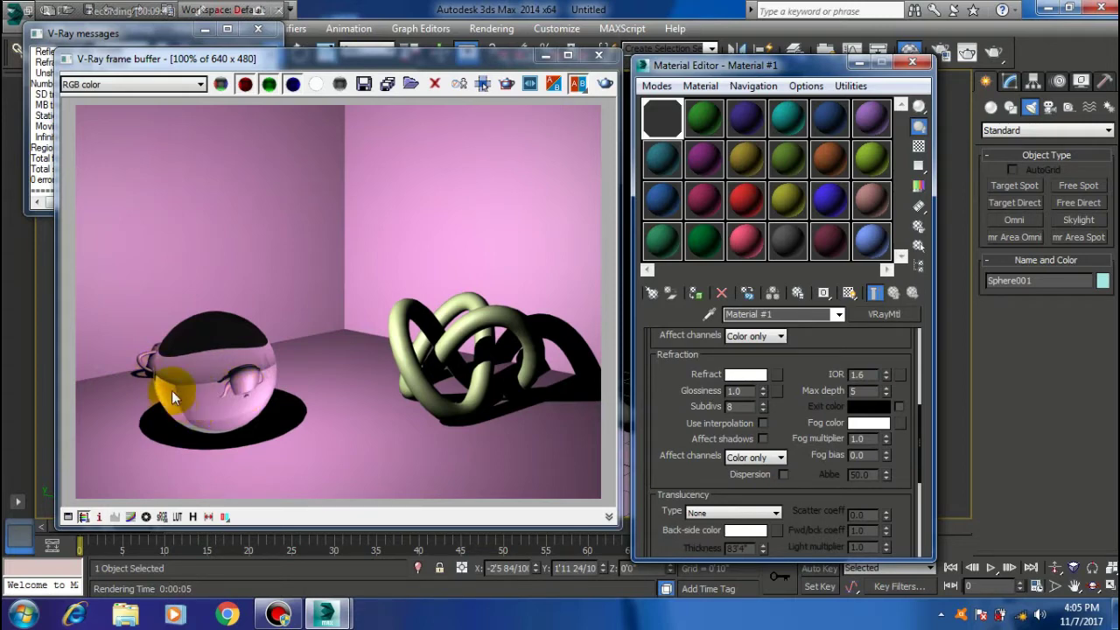
double_click(872, 373)
text(.2)
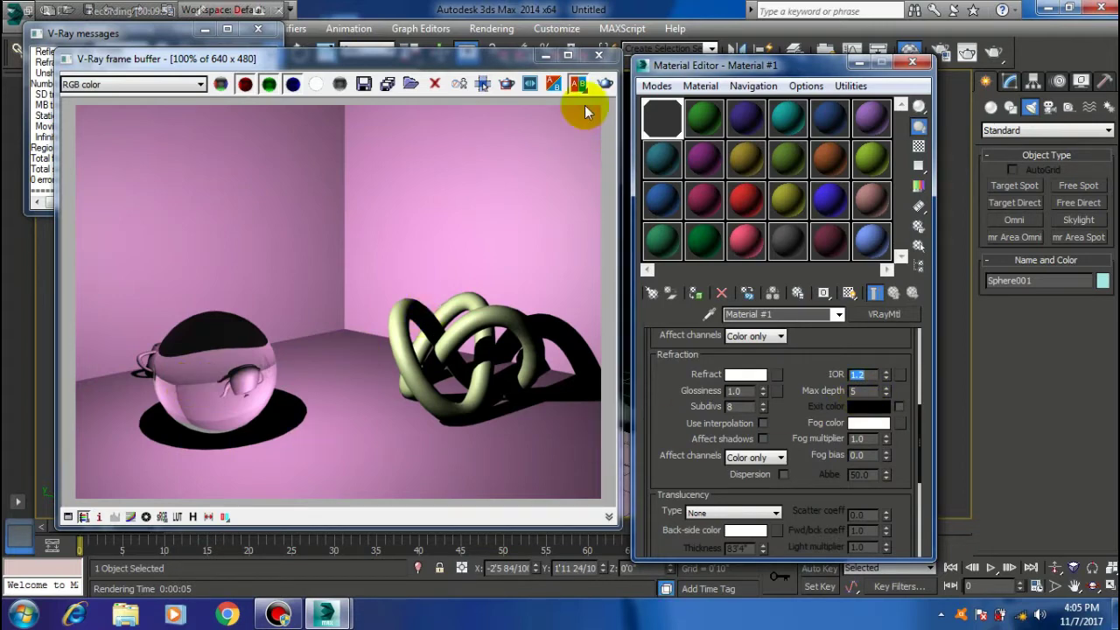
click(604, 84)
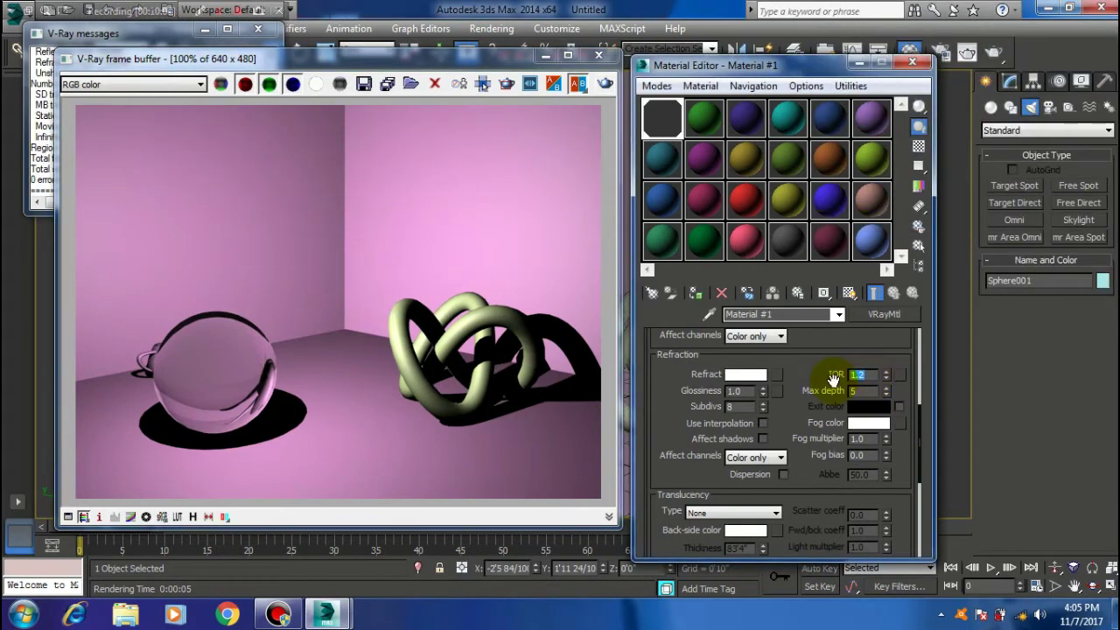
Test-render with IOR 1.0 and then 1.1, then begin entering 1.3
text(1.0)
key(Return)
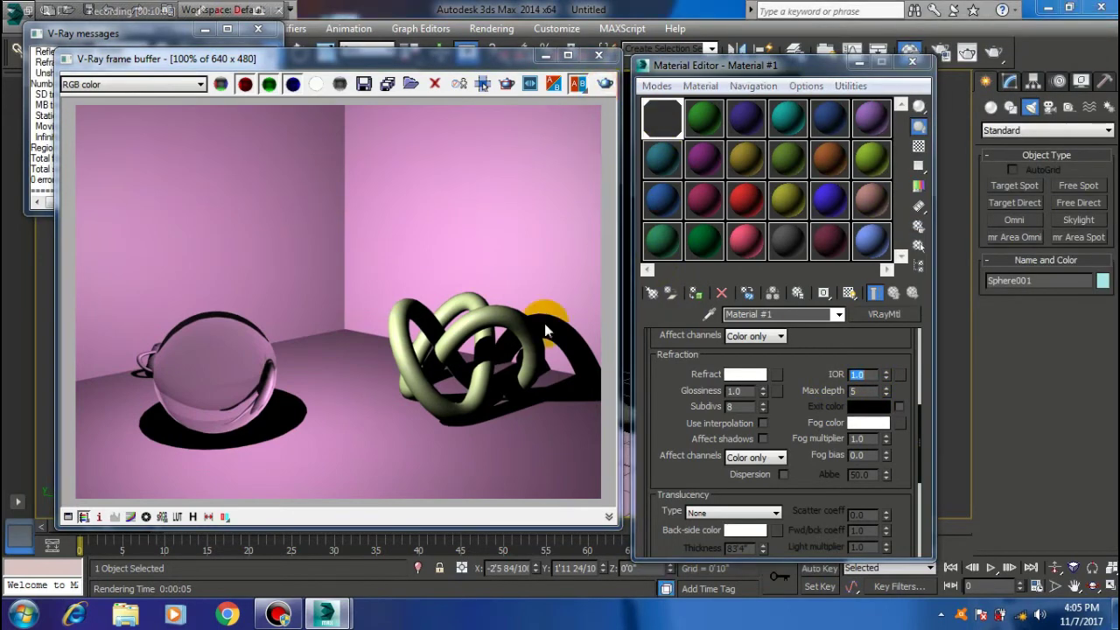
key(shift+q)
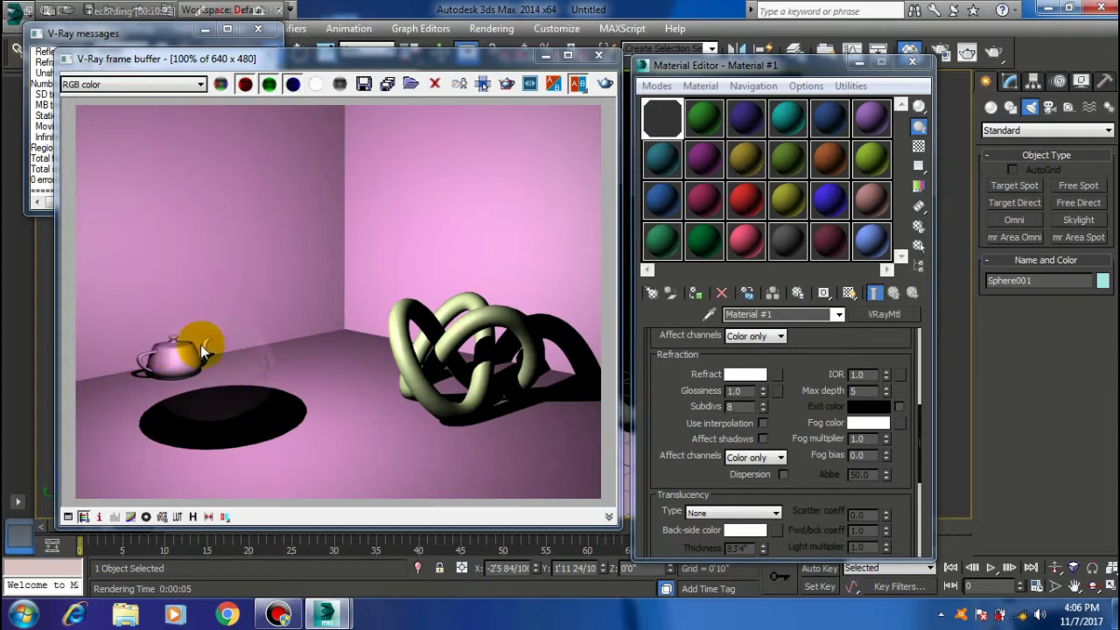
click(875, 377)
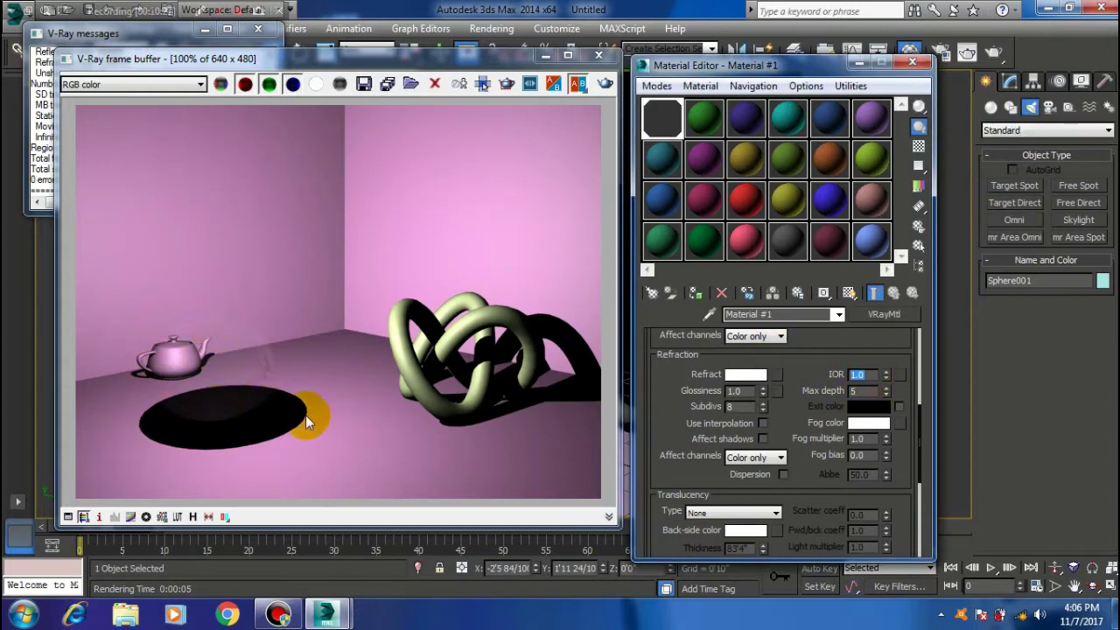
text(1.)
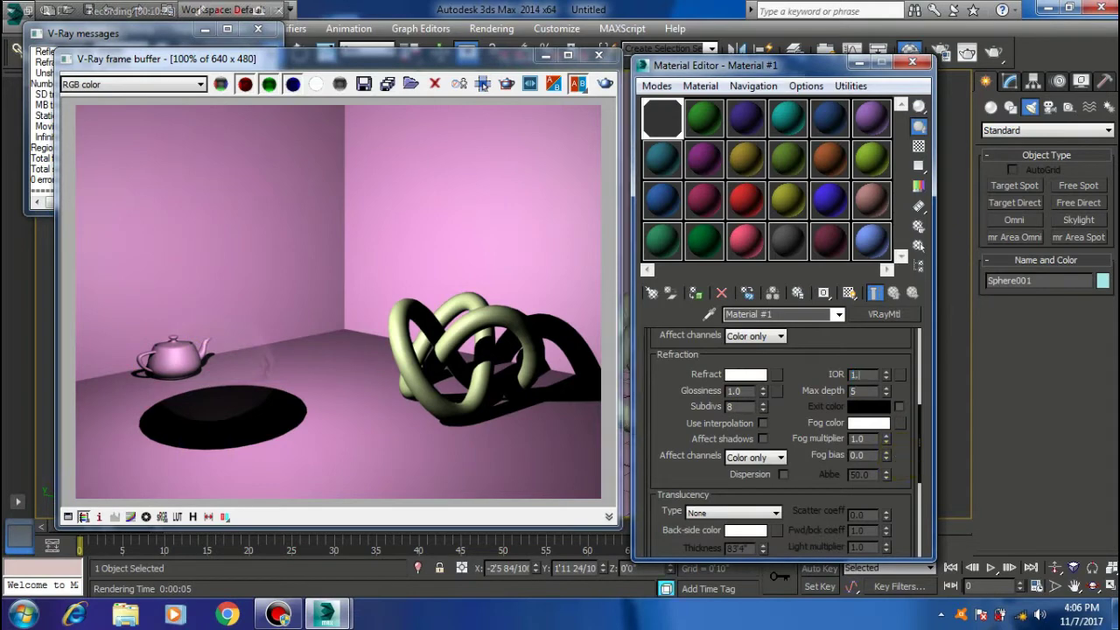
key(Return)
click(597, 86)
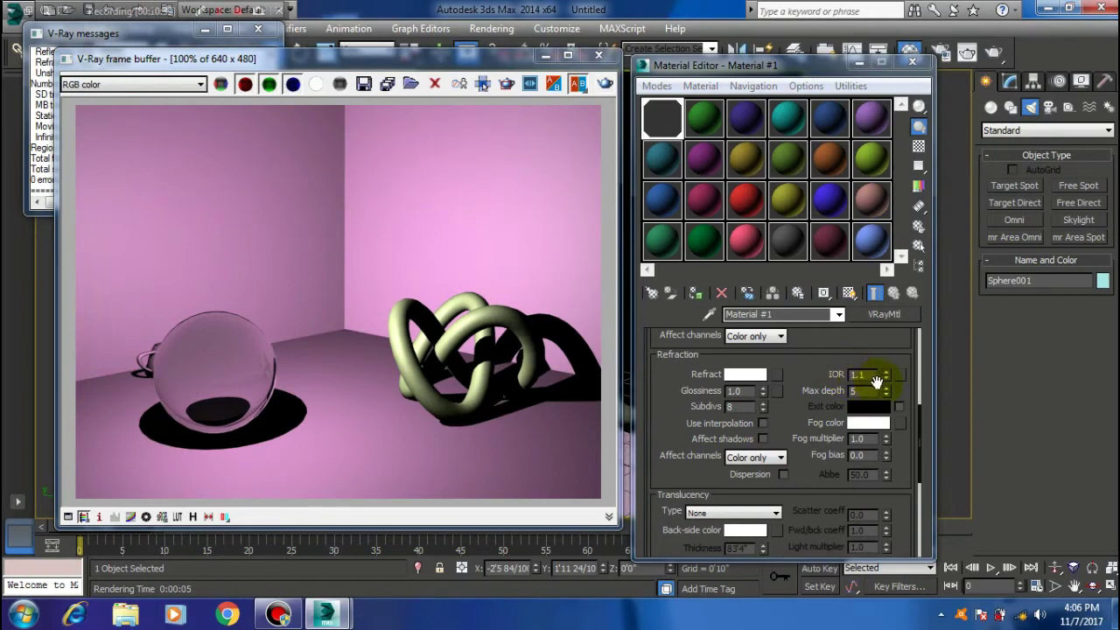
text(1.)
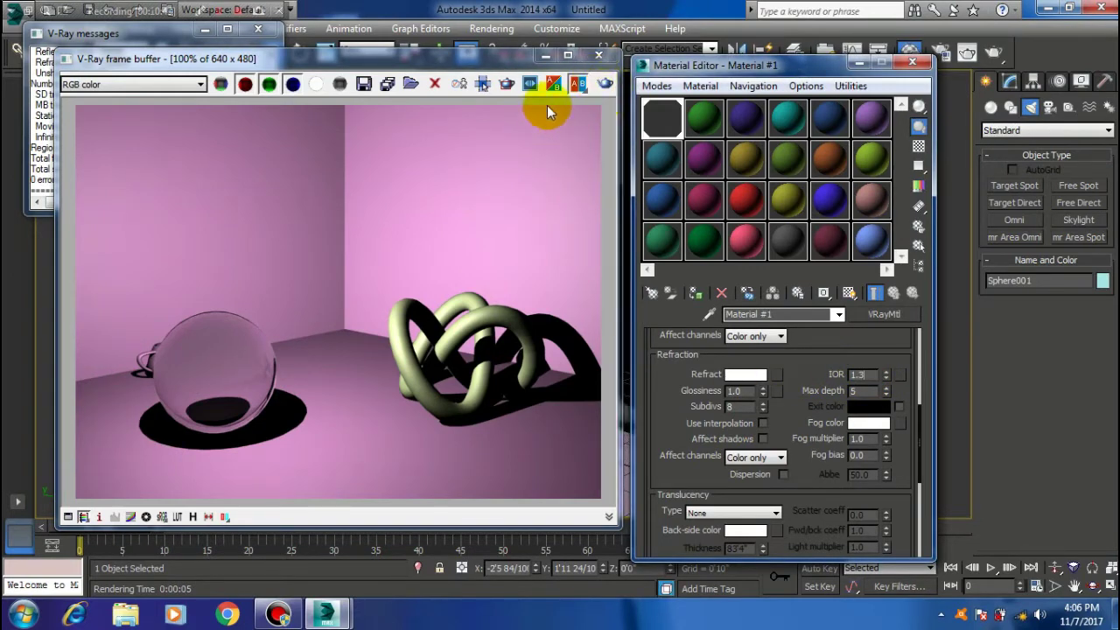
Region-render around the sphere, then try IOR 1.5 and re-render
click(507, 84)
drag(126, 309, 310, 457)
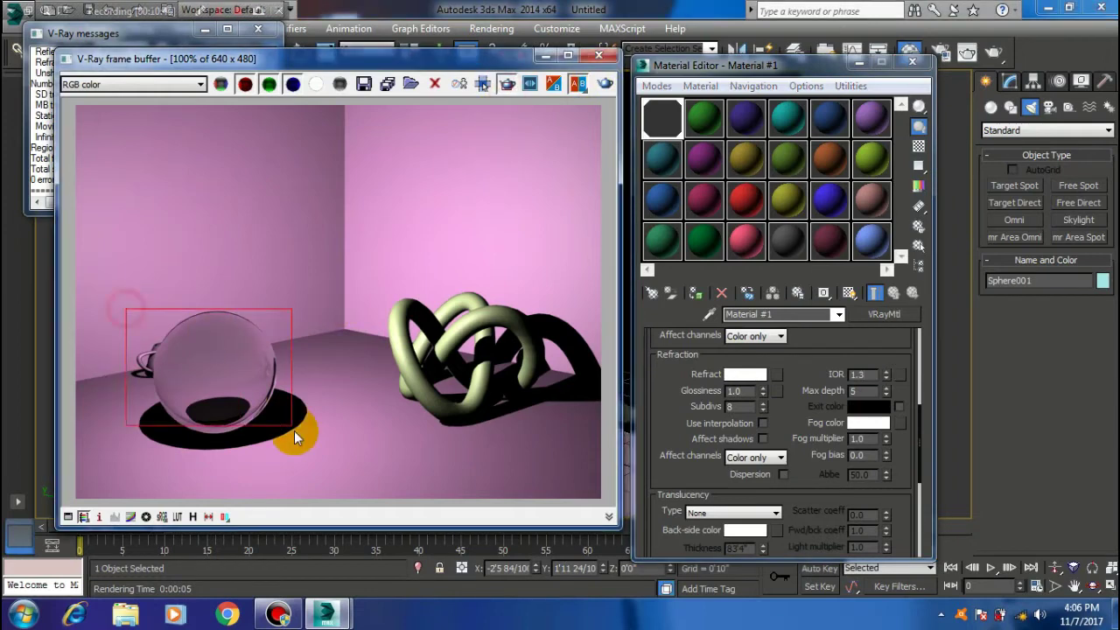
click(605, 83)
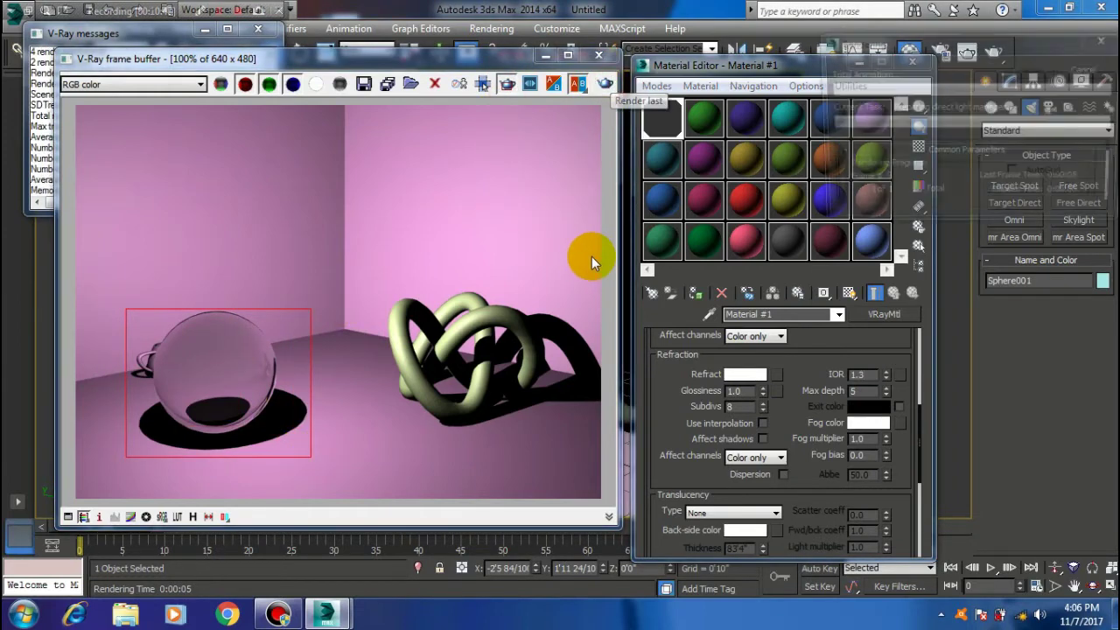
double_click(859, 375)
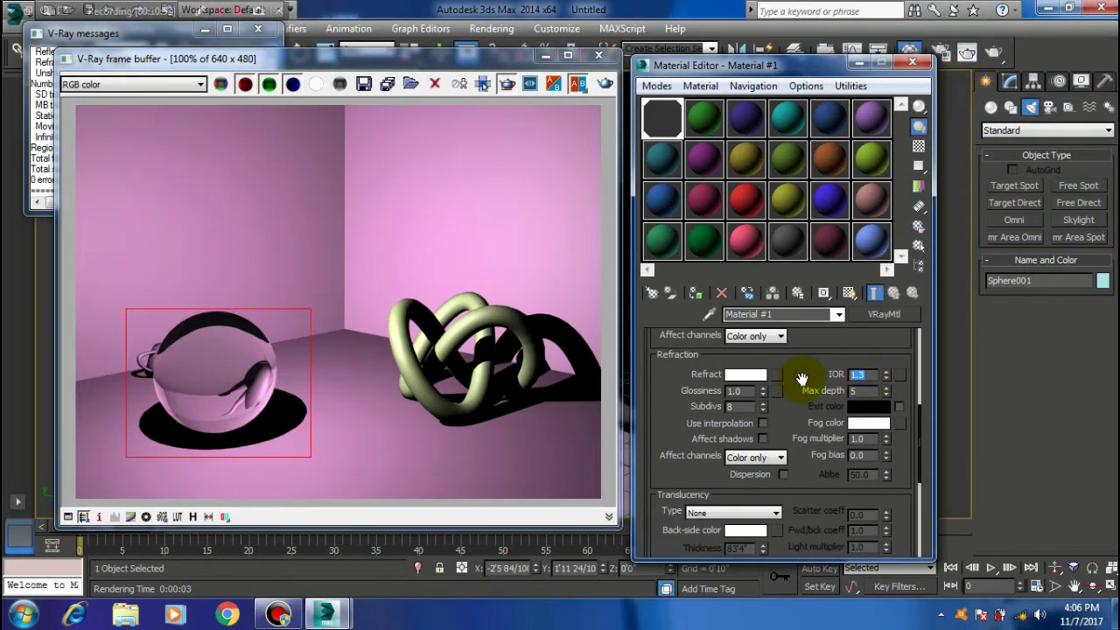
text(1.)
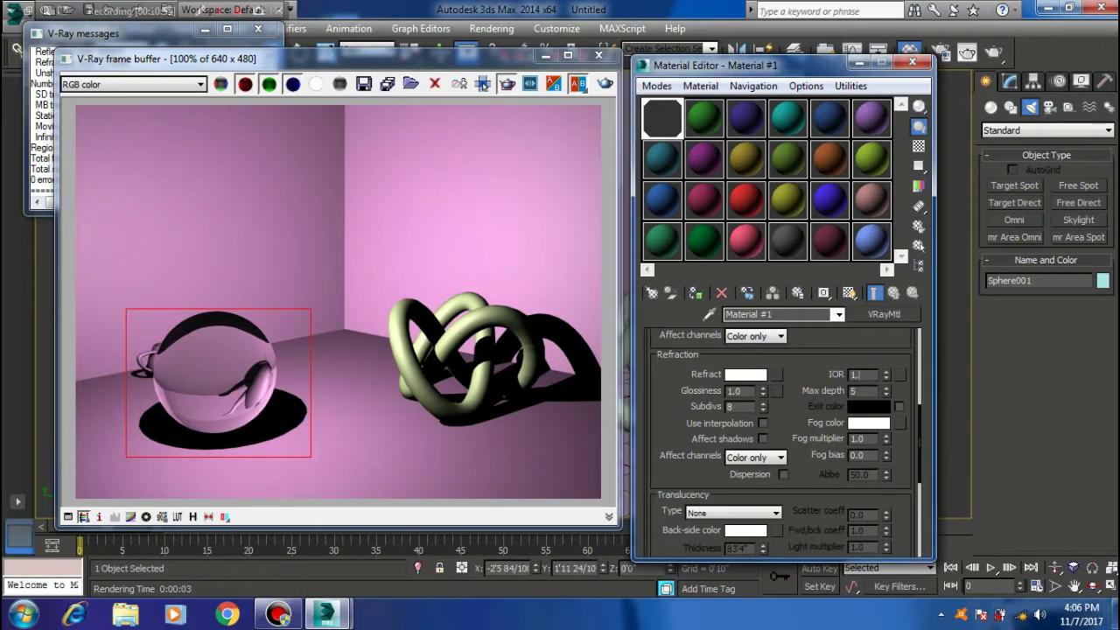
click(603, 84)
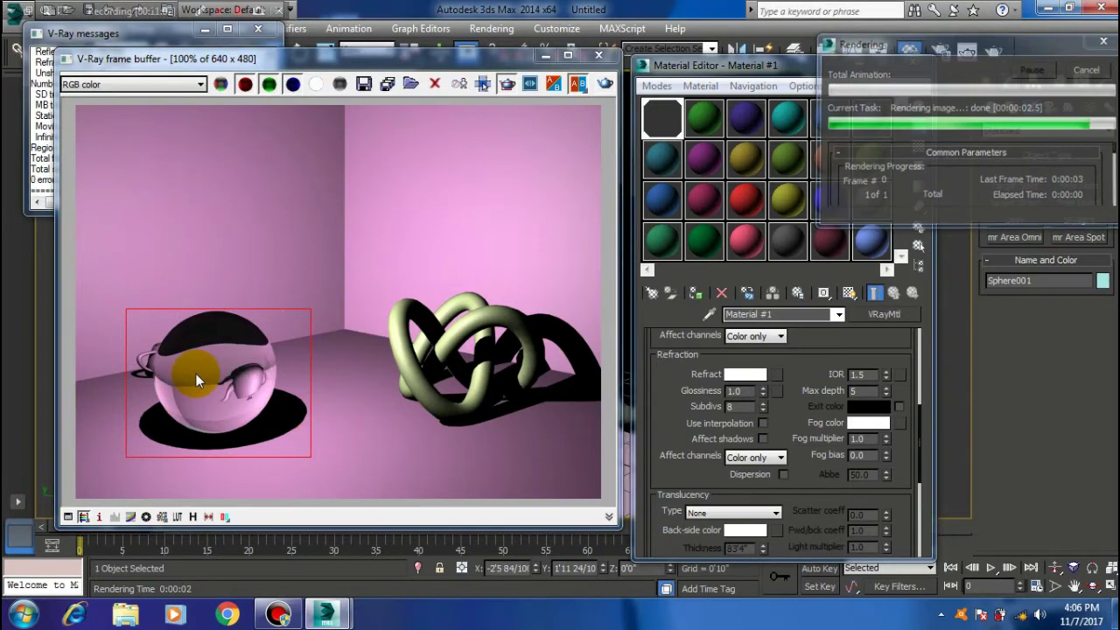
Test-render the sphere with refraction IOR 1.8 and then 2.0
drag(871, 375, 803, 375)
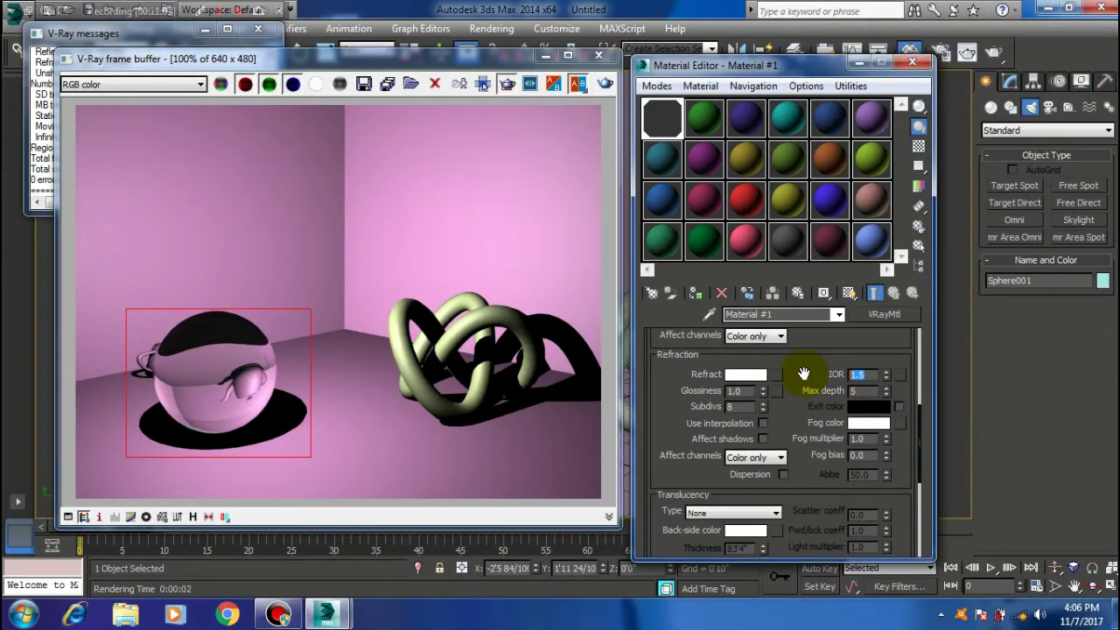
text(1.8)
click(603, 85)
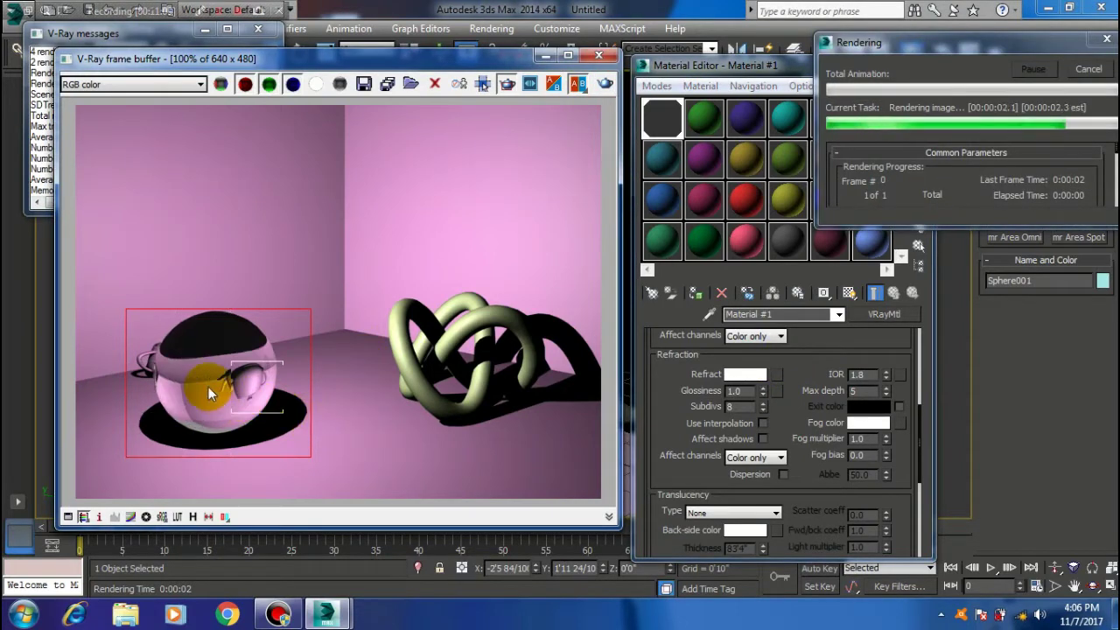
click(864, 374)
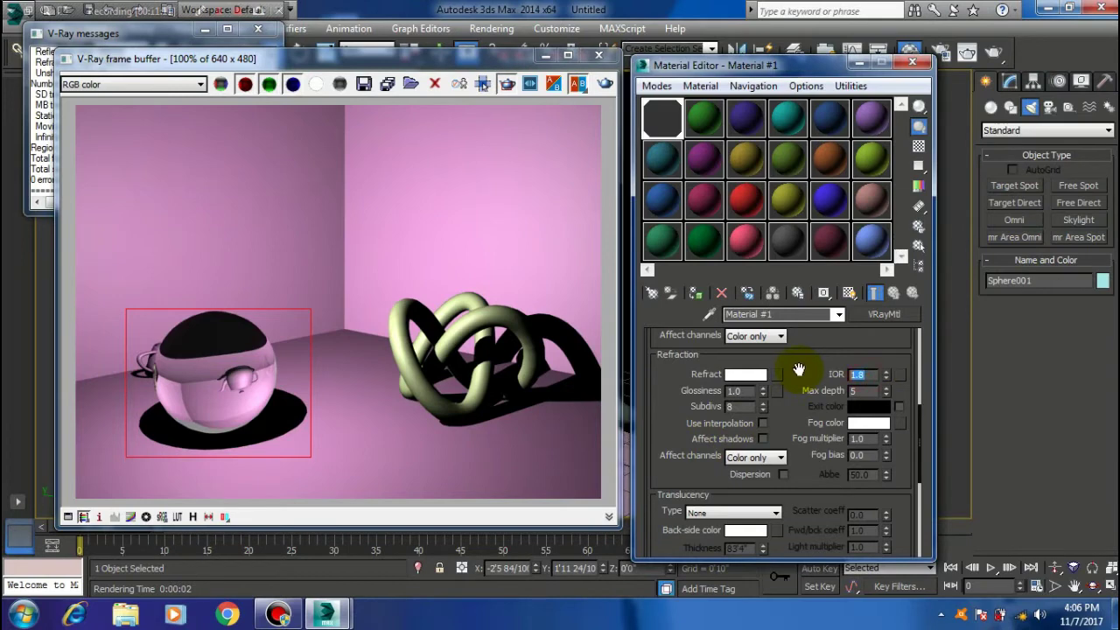
text(2)
key(Return)
click(604, 84)
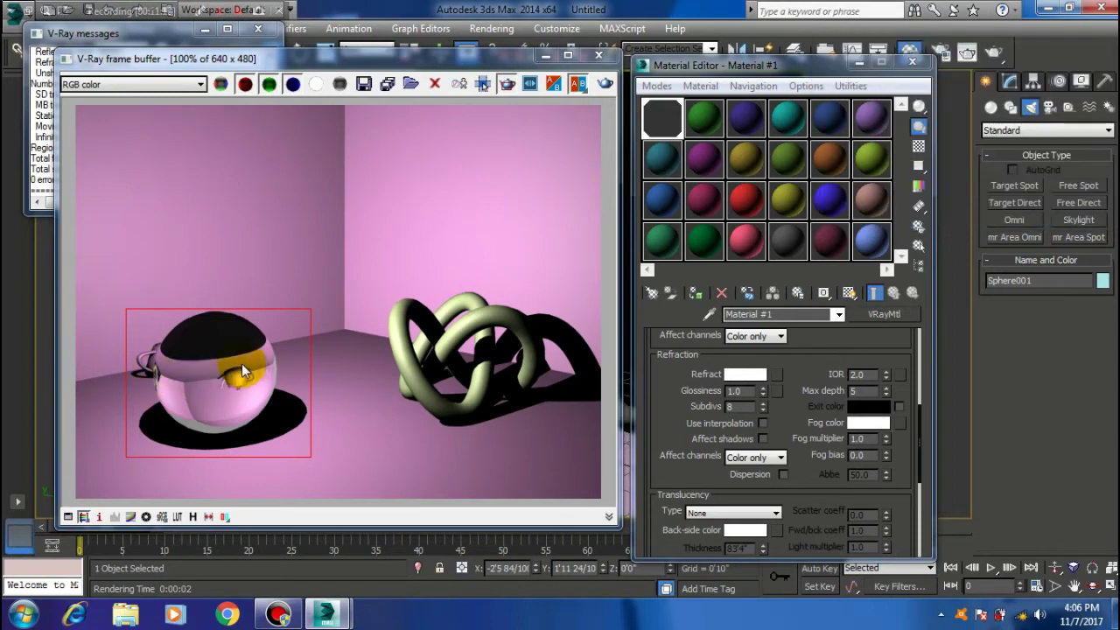
Push the IOR up to 14.5 and render, then set it back to 1.6 and re-render
drag(885, 375, 880, 267)
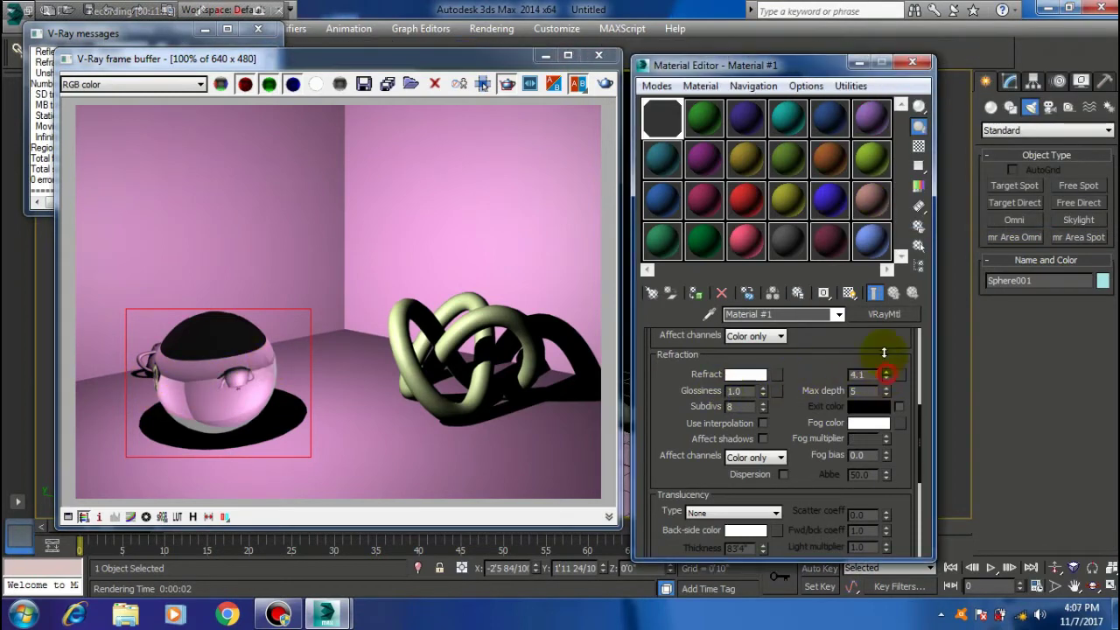
click(605, 84)
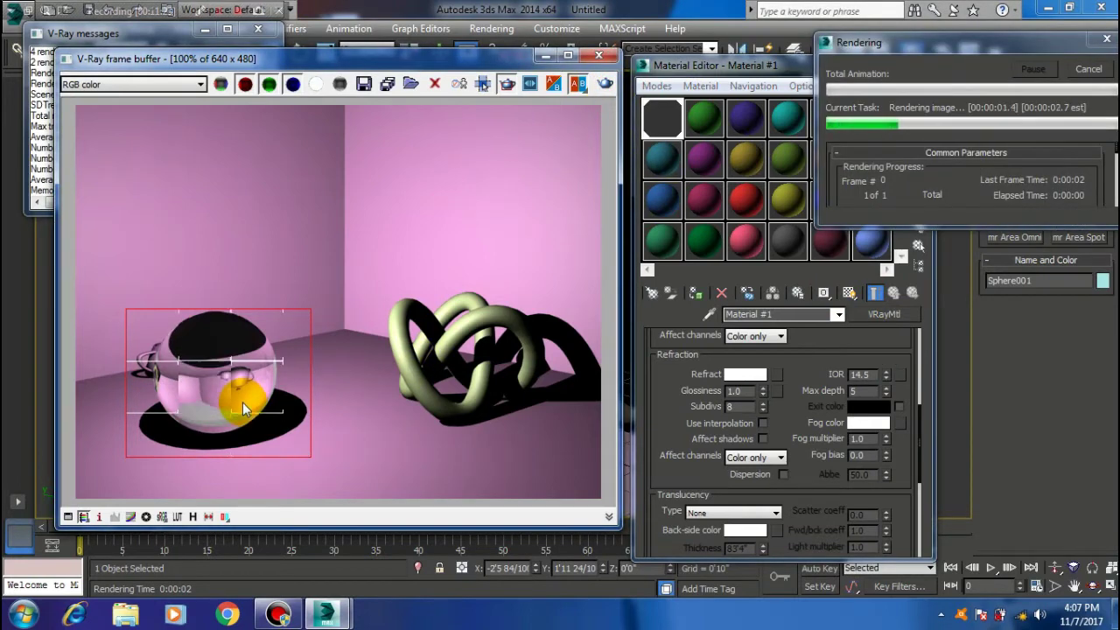
double_click(866, 374)
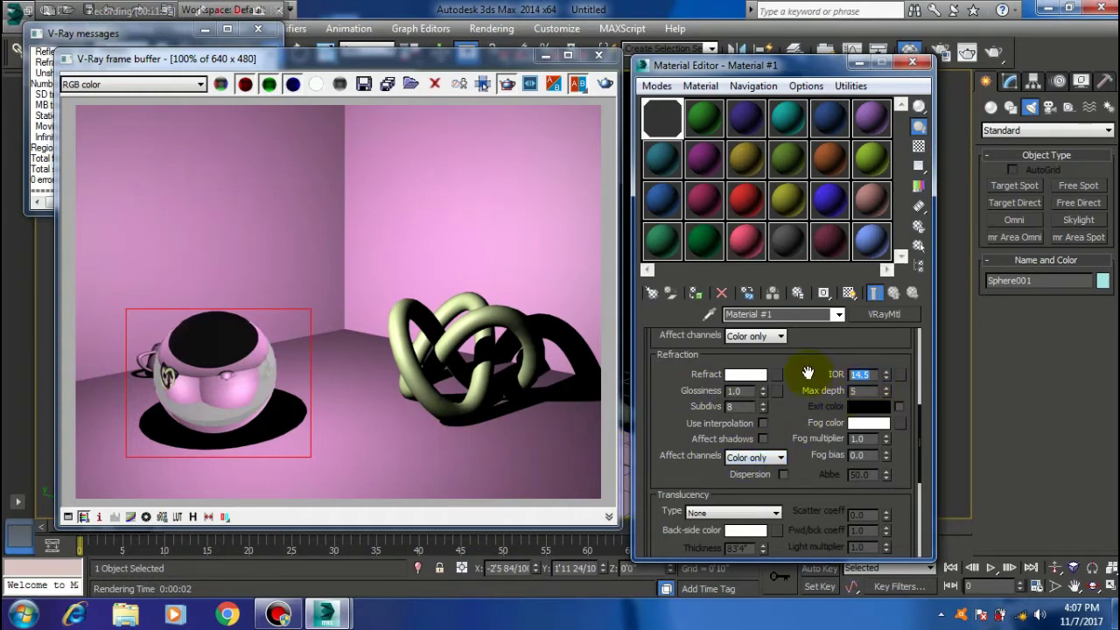
drag(800, 379, 804, 410)
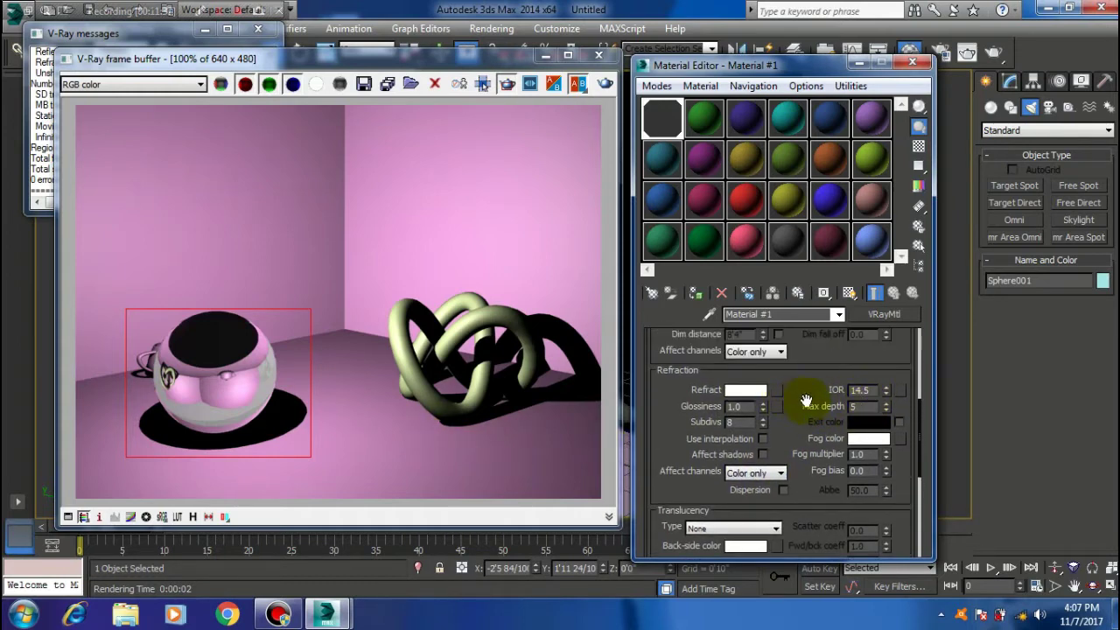
click(871, 390)
drag(872, 390, 808, 395)
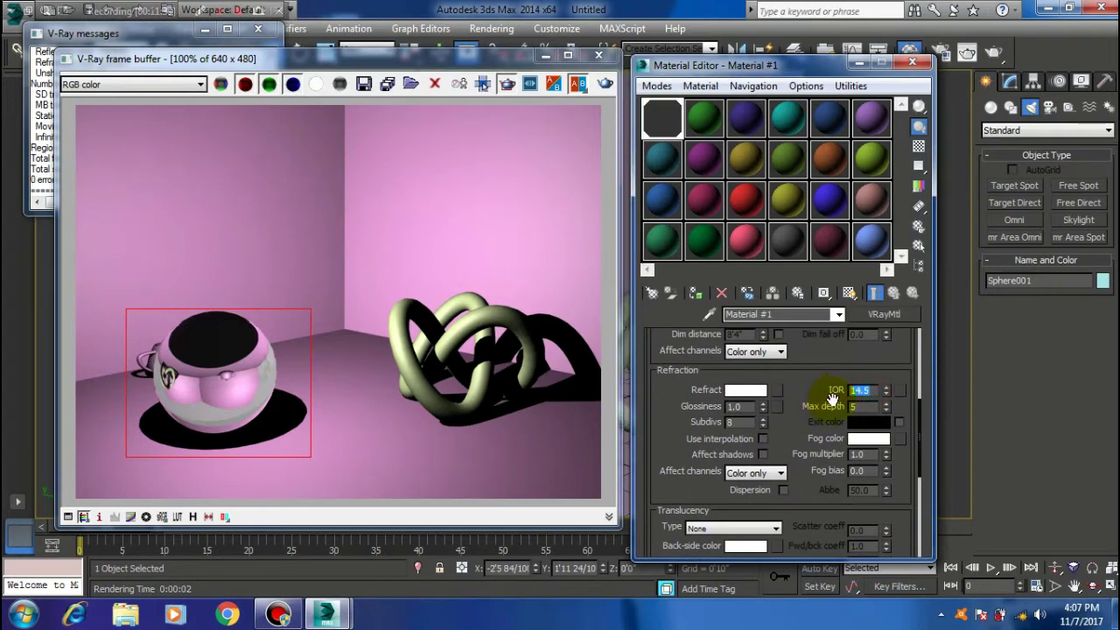
text(1)
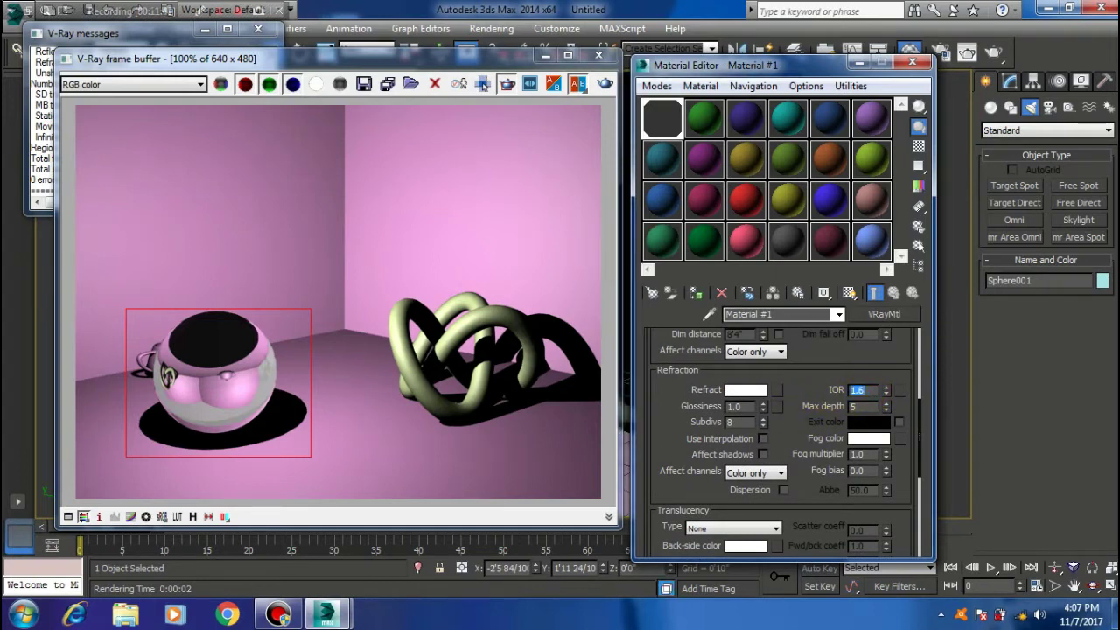
click(604, 84)
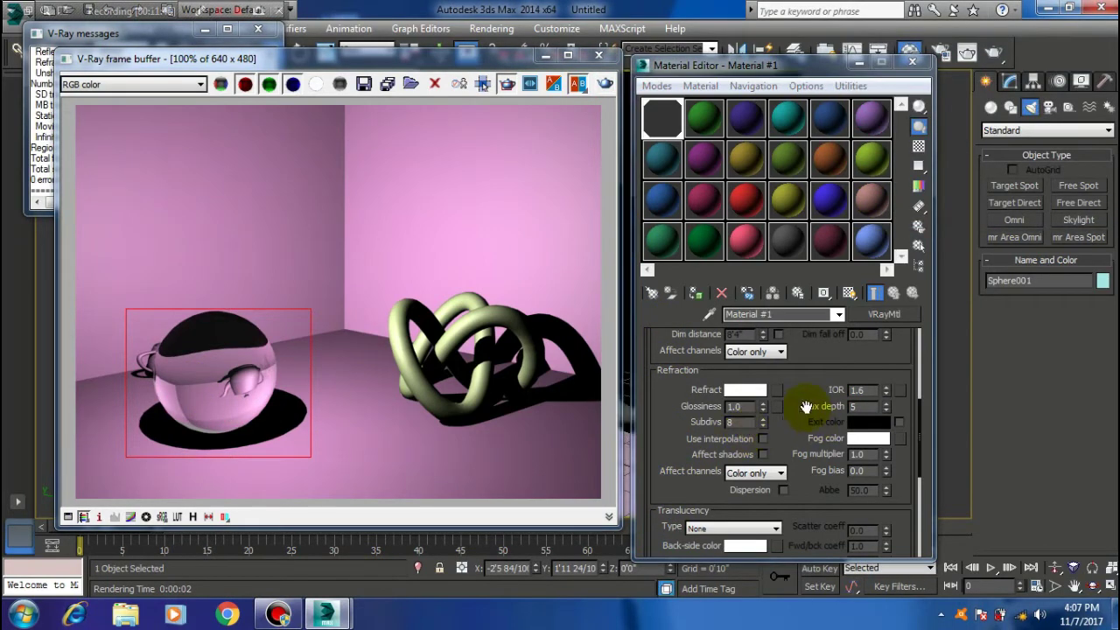
drag(808, 378, 812, 462)
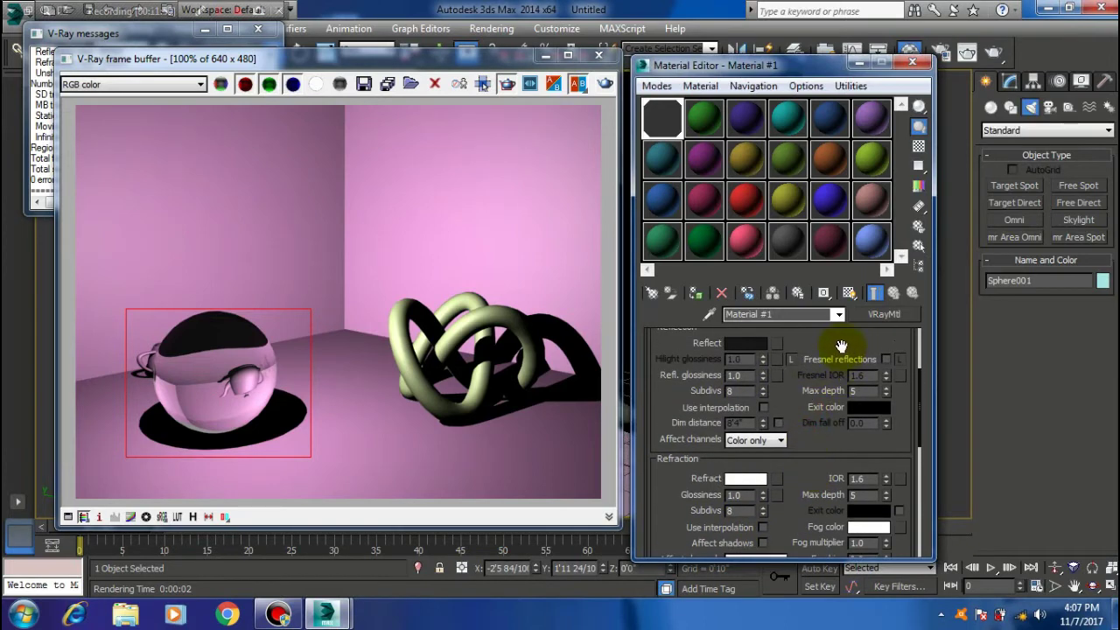
Move the render window aside to uncover Material #1's settings
drag(838, 350, 841, 379)
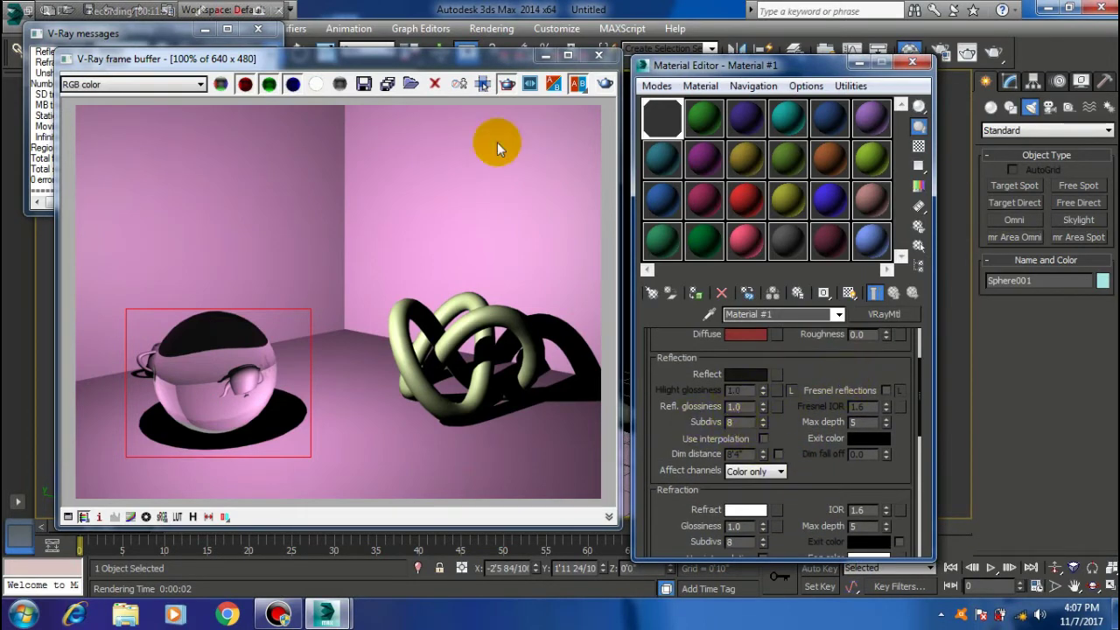
drag(487, 59, 498, 66)
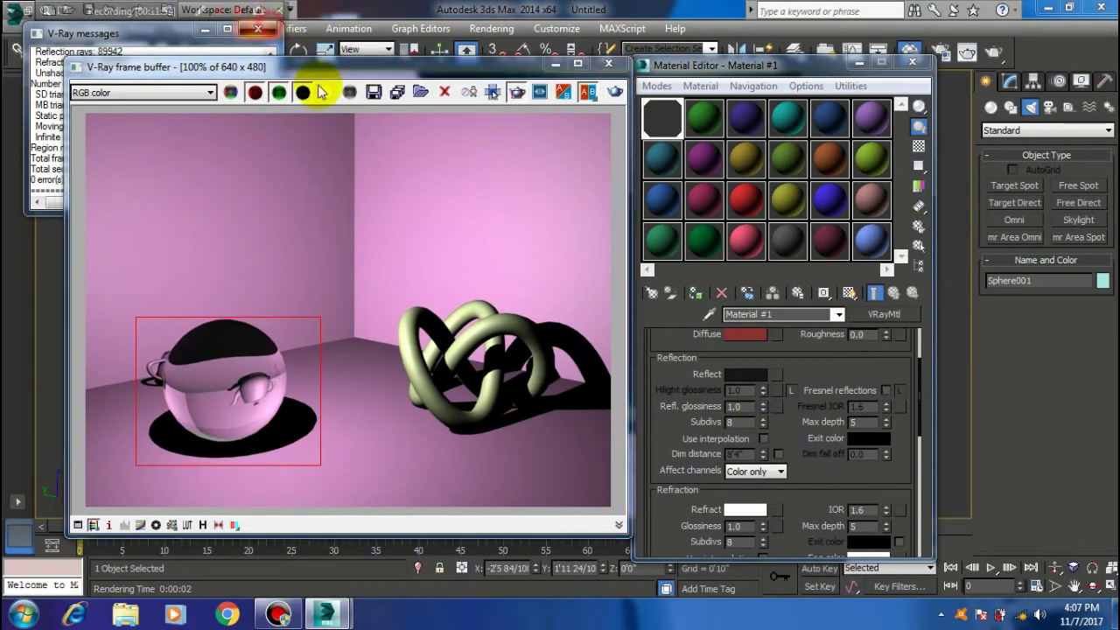
drag(367, 73, 345, 87)
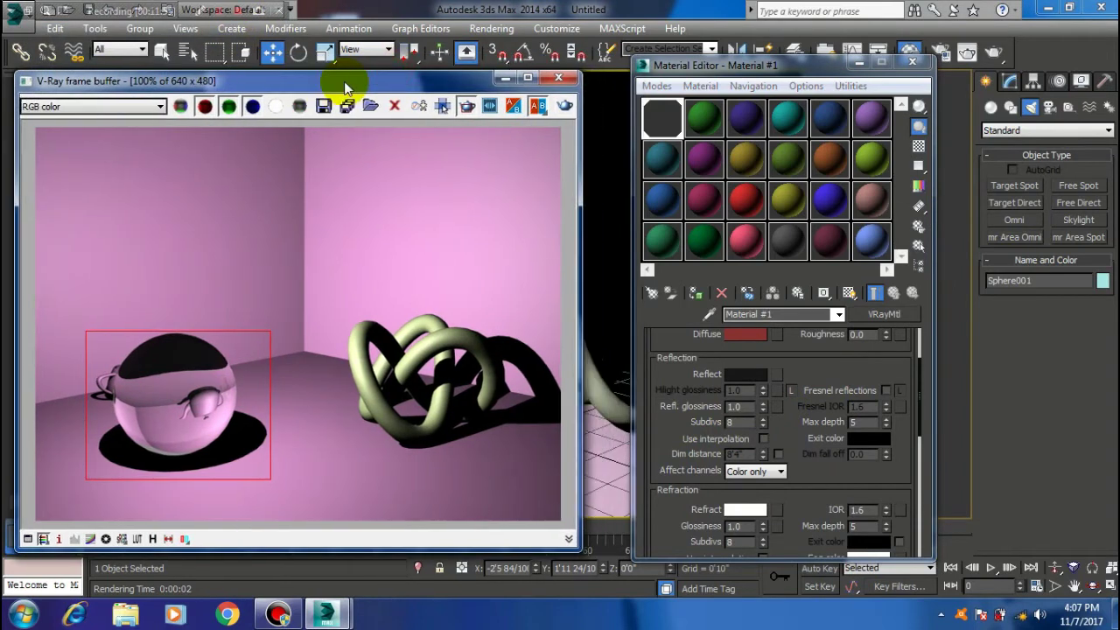
scroll(794, 440, down, 3)
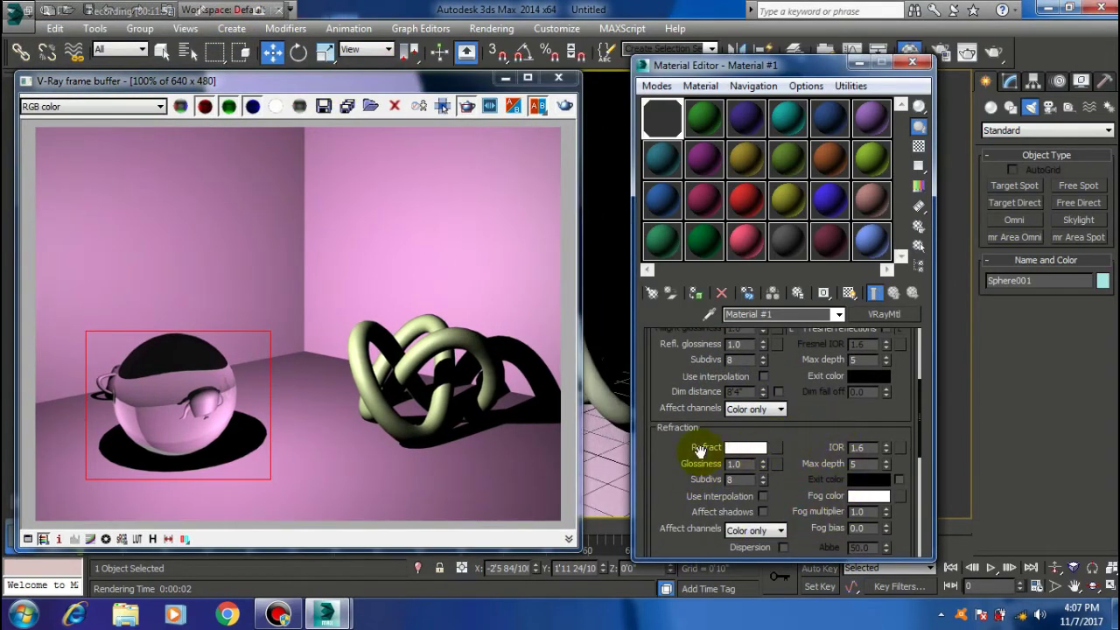
scroll(790, 403, up, 3)
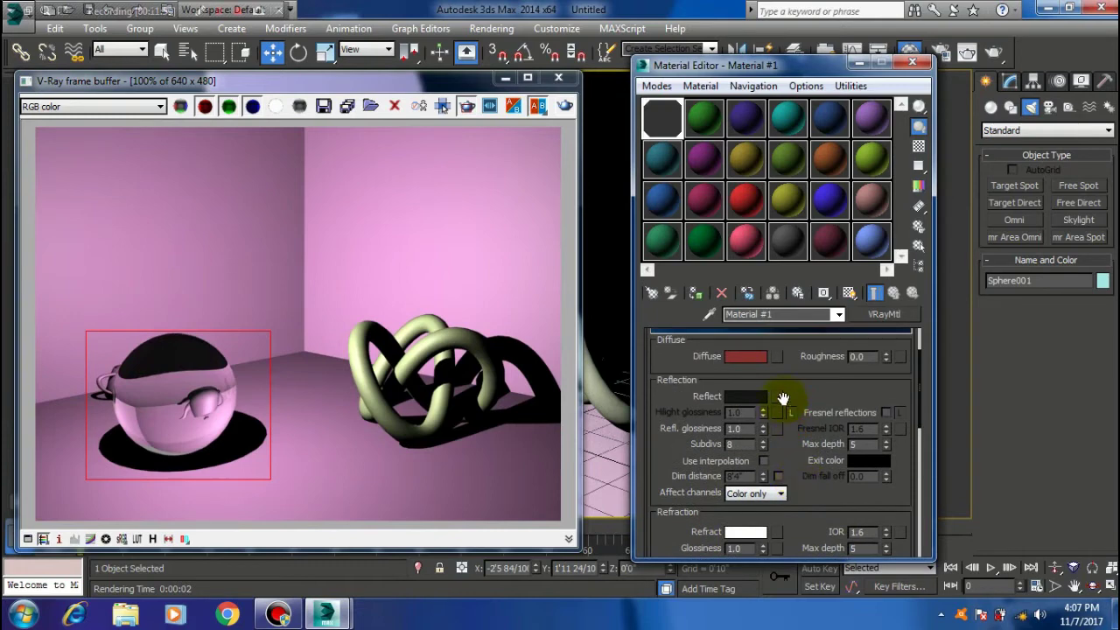
Set the Reflect colour to near-white 250 and the Refract colour to near-black 10
click(742, 398)
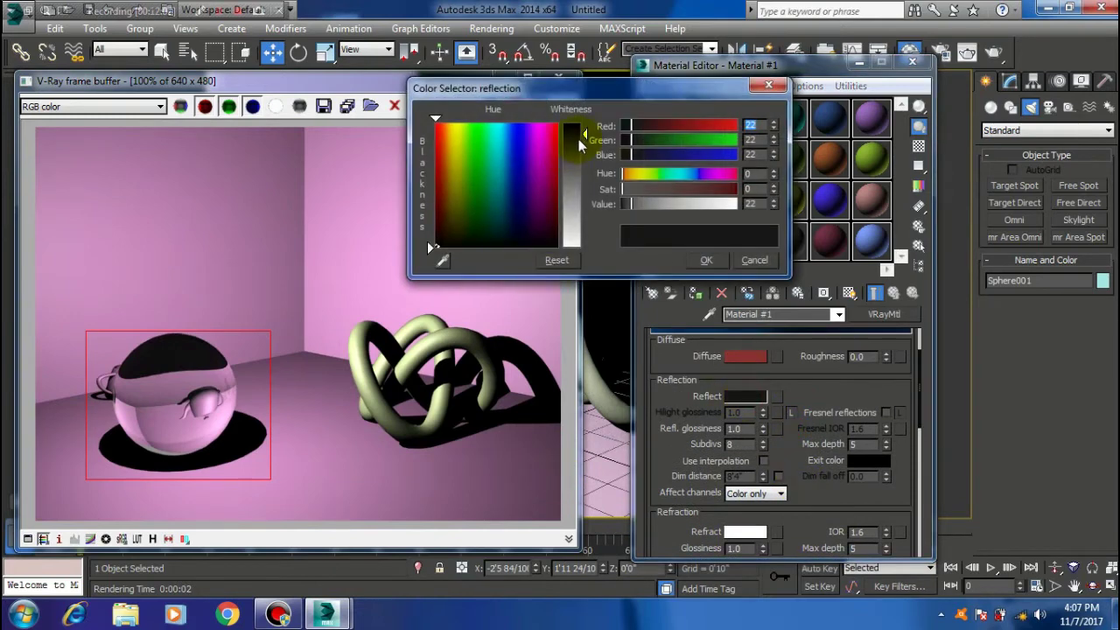
drag(584, 140, 584, 248)
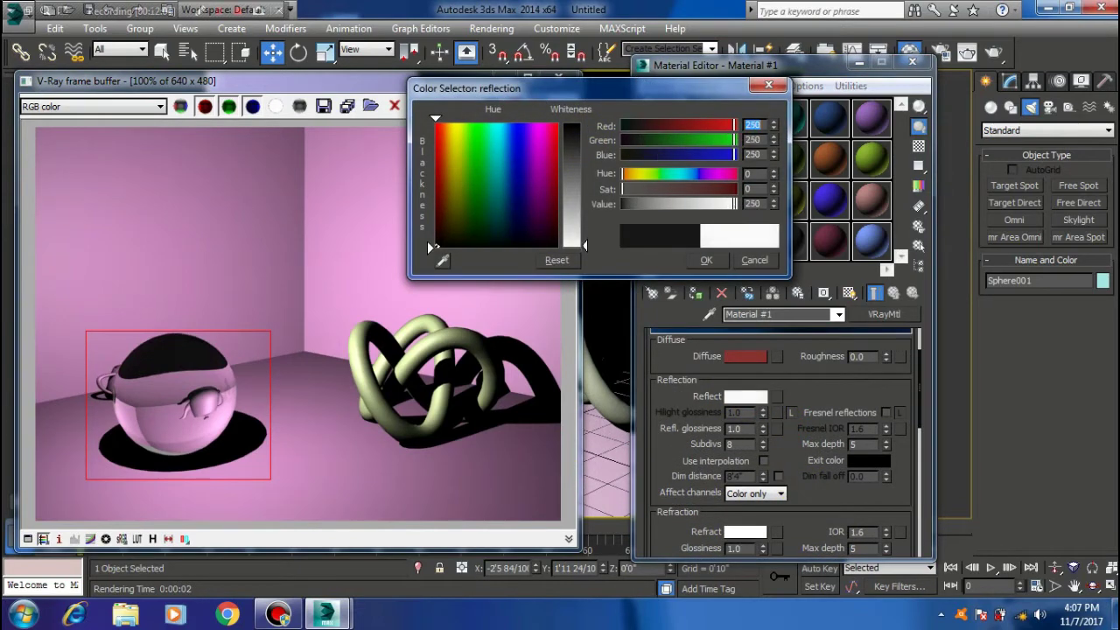
click(707, 261)
click(744, 530)
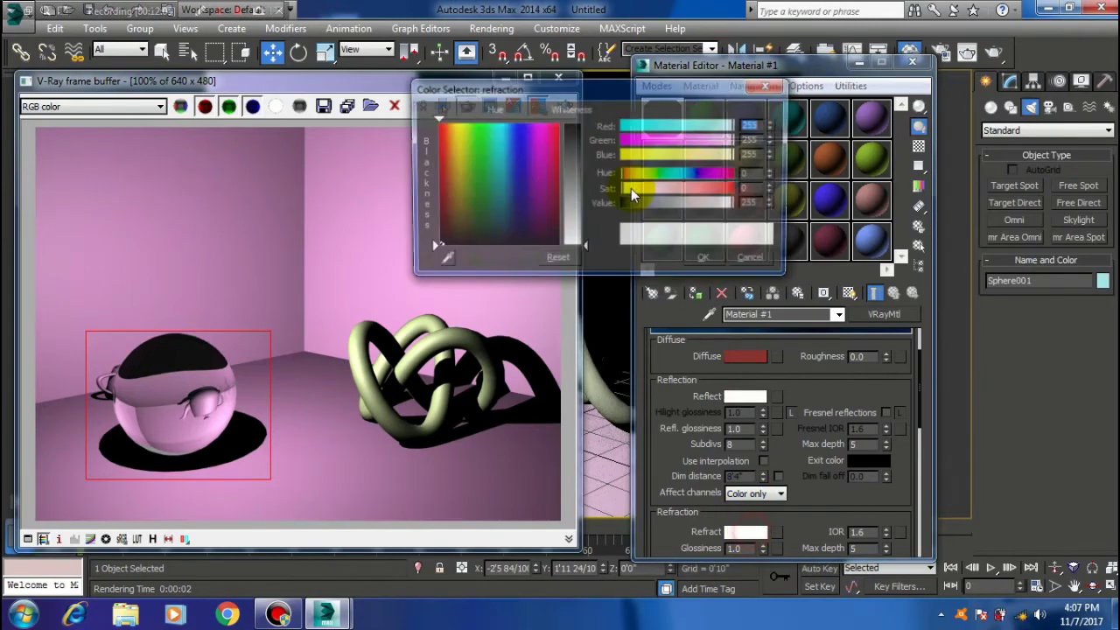
drag(584, 244, 584, 119)
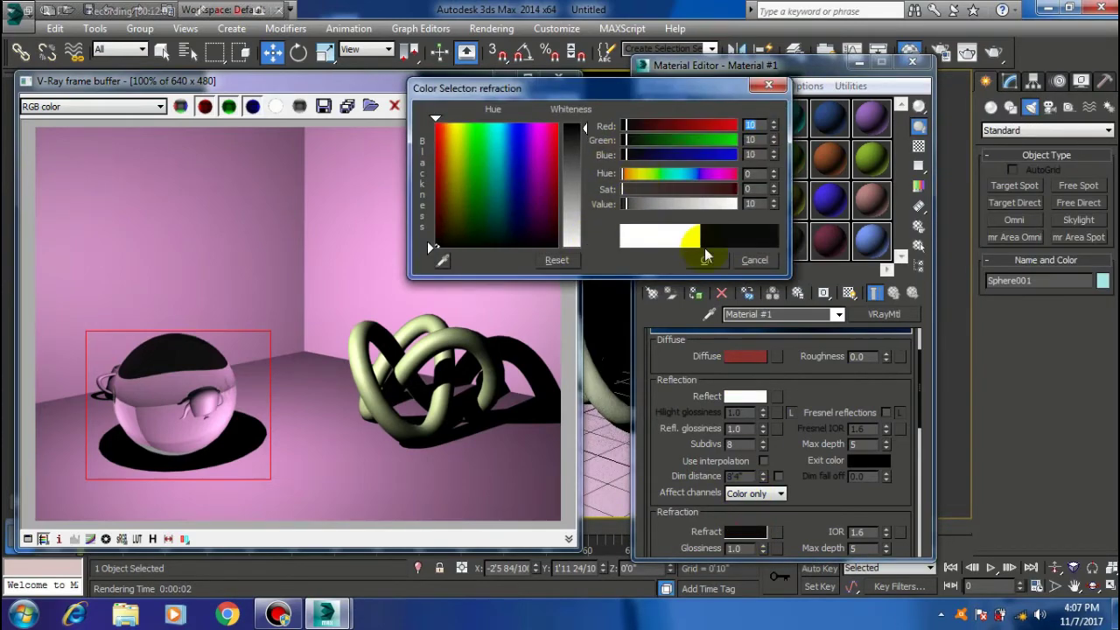
click(705, 260)
scroll(817, 385, down, 1)
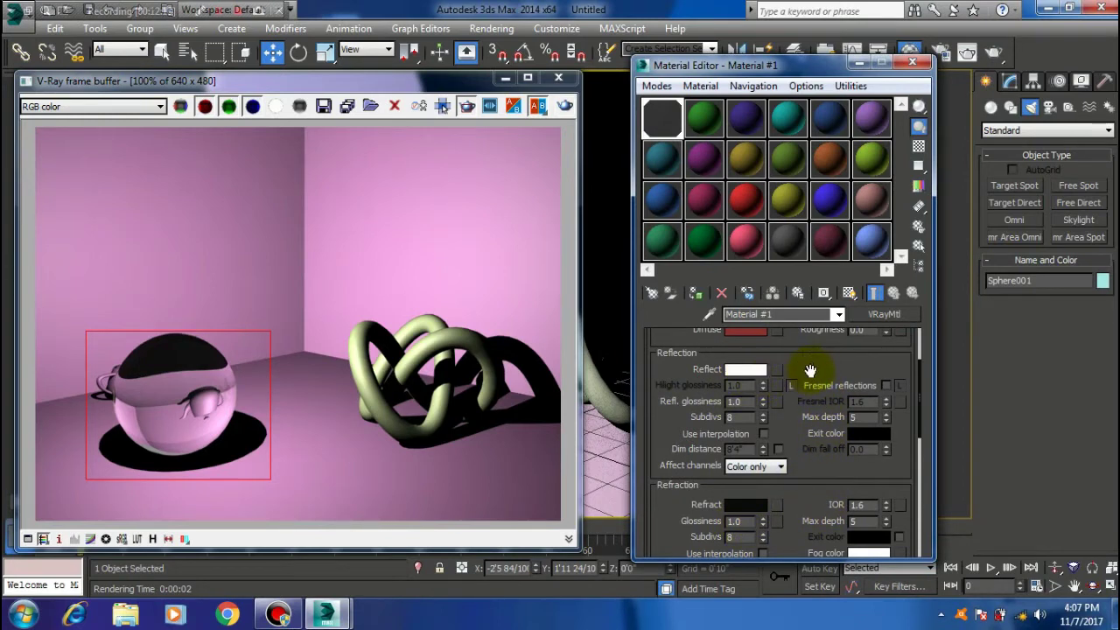
Render the mirror sphere, then enable Fresnel reflections on its material
click(553, 108)
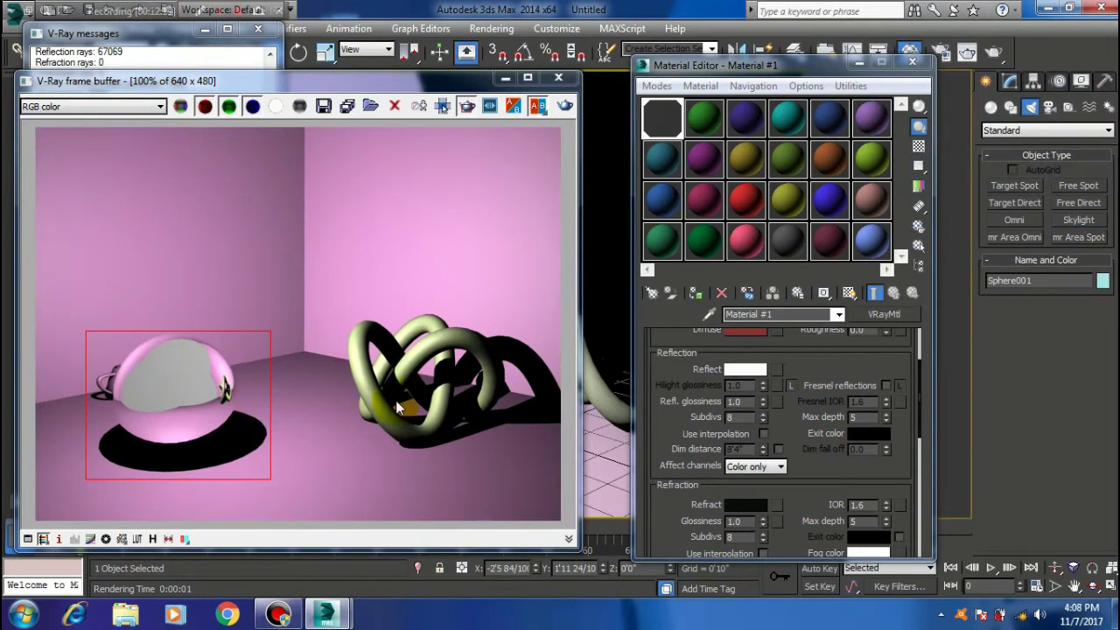
scroll(787, 377, down, 1)
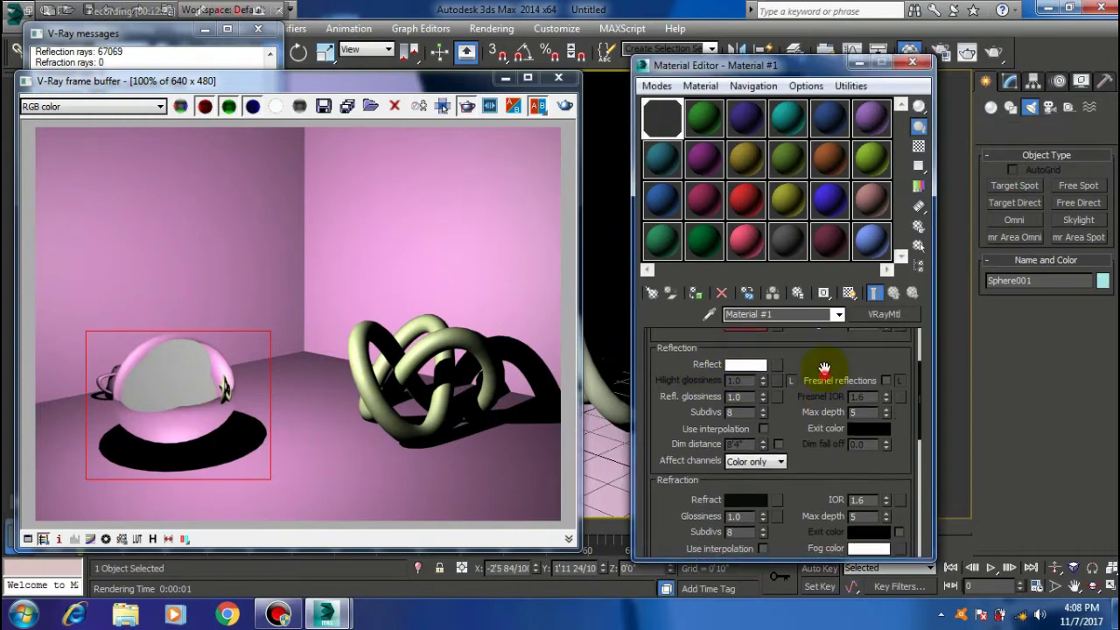
click(886, 375)
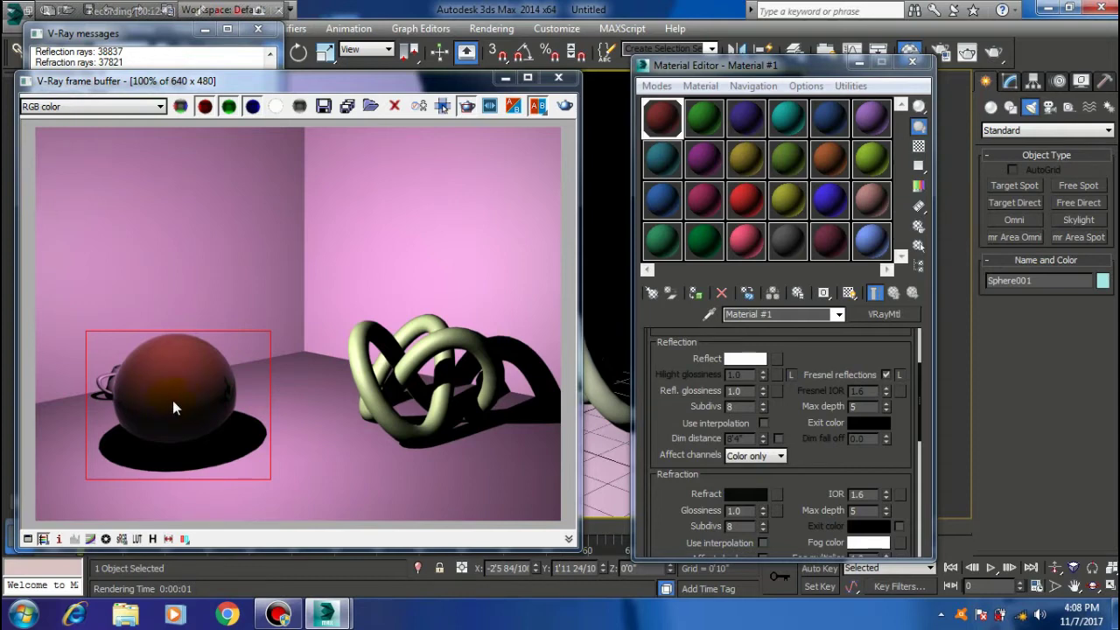
Zoom and centre the glossy dark-red sphere in the frame buffer, then open the Diffuse colour selector
scroll(176, 401, up, 2)
scroll(173, 394, down, 1)
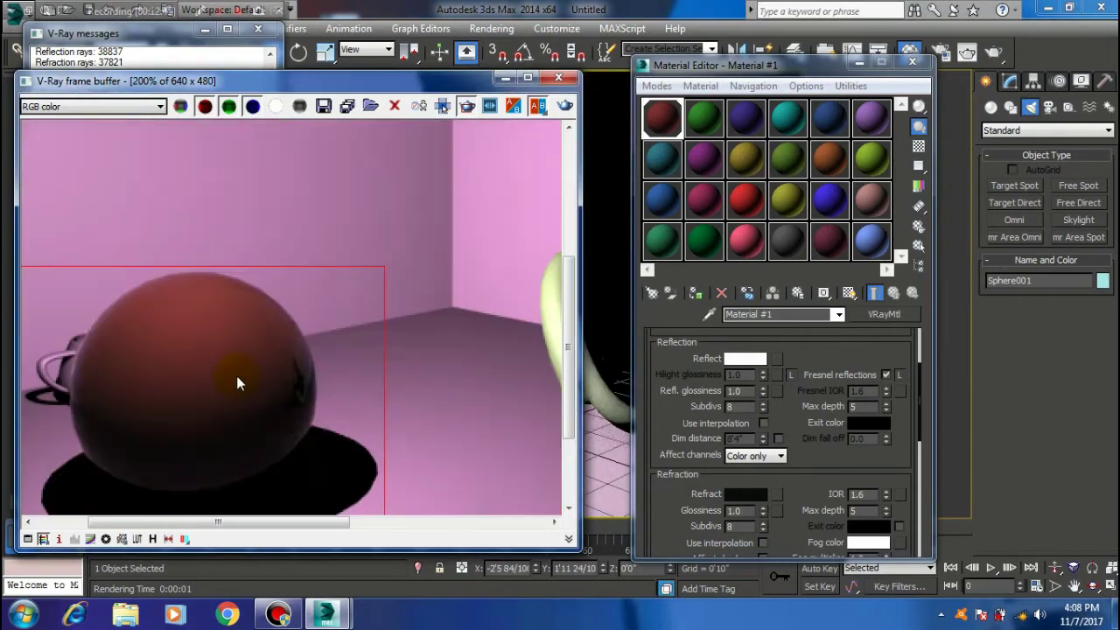
middle_drag(189, 417, 278, 345)
scroll(288, 309, up, 1)
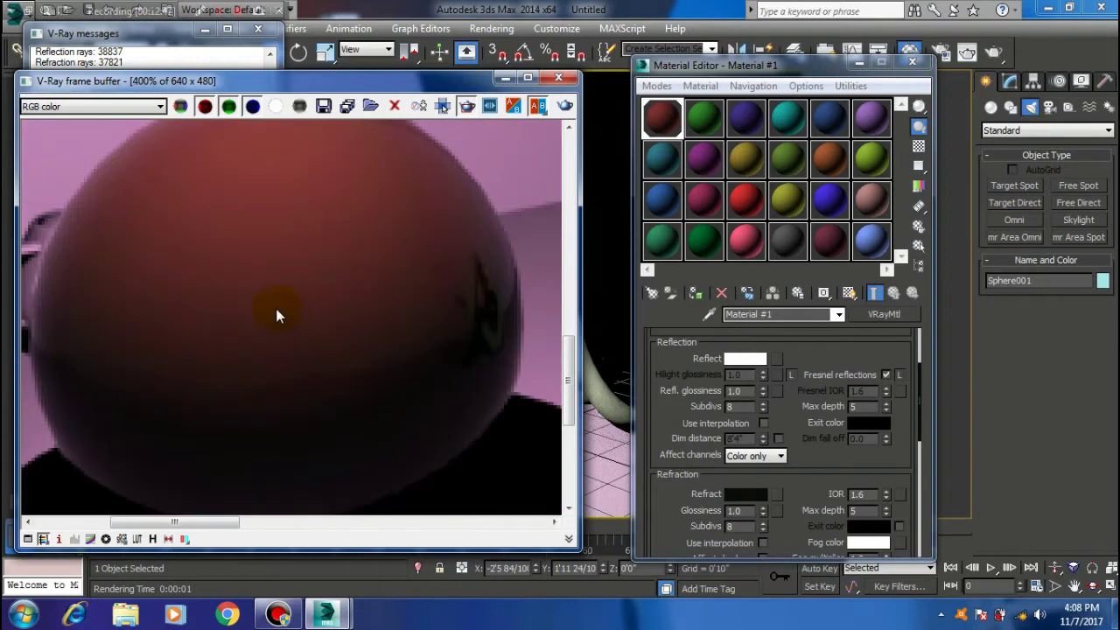
scroll(276, 307, down, 1)
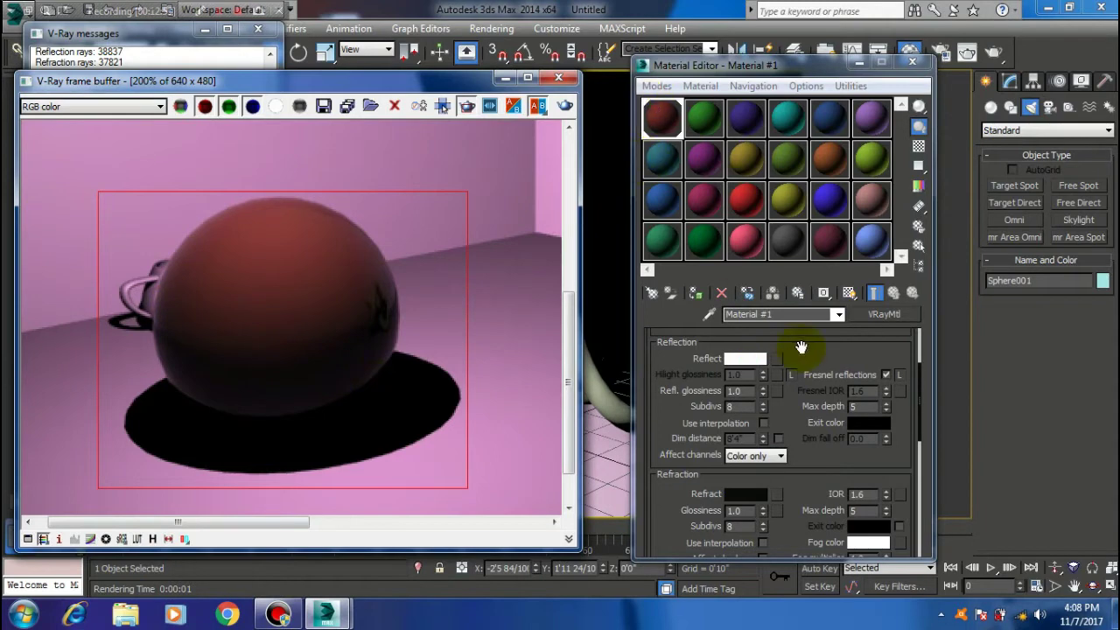
scroll(800, 347, up, 2)
click(745, 387)
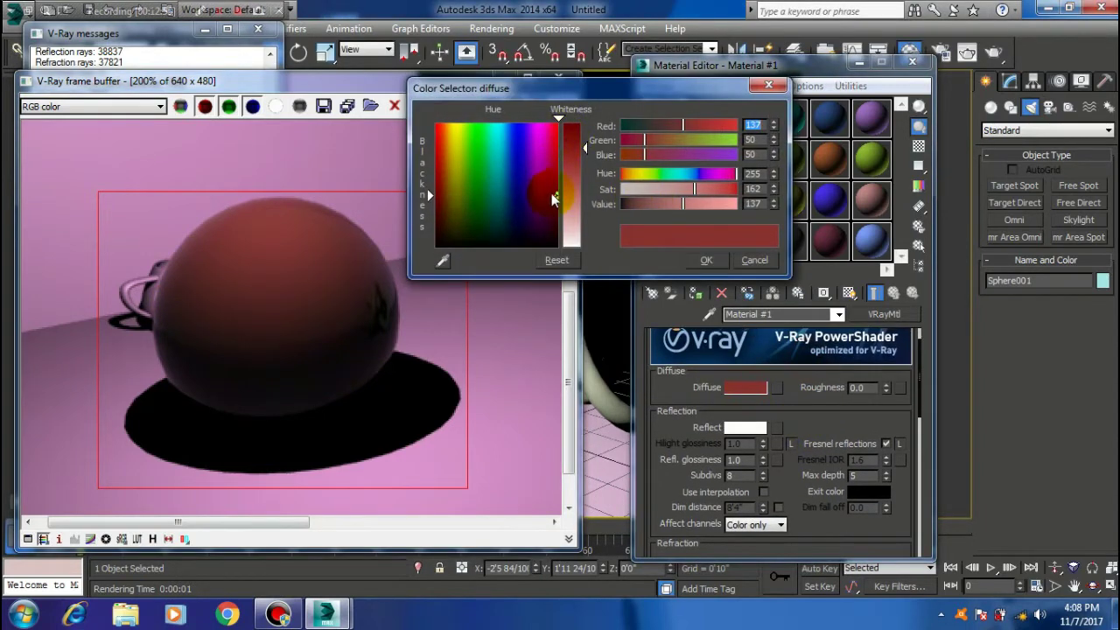
Make the sphere's diffuse colour blue (RGB 75, 124, 213) and re-render the scene
drag(551, 194, 509, 152)
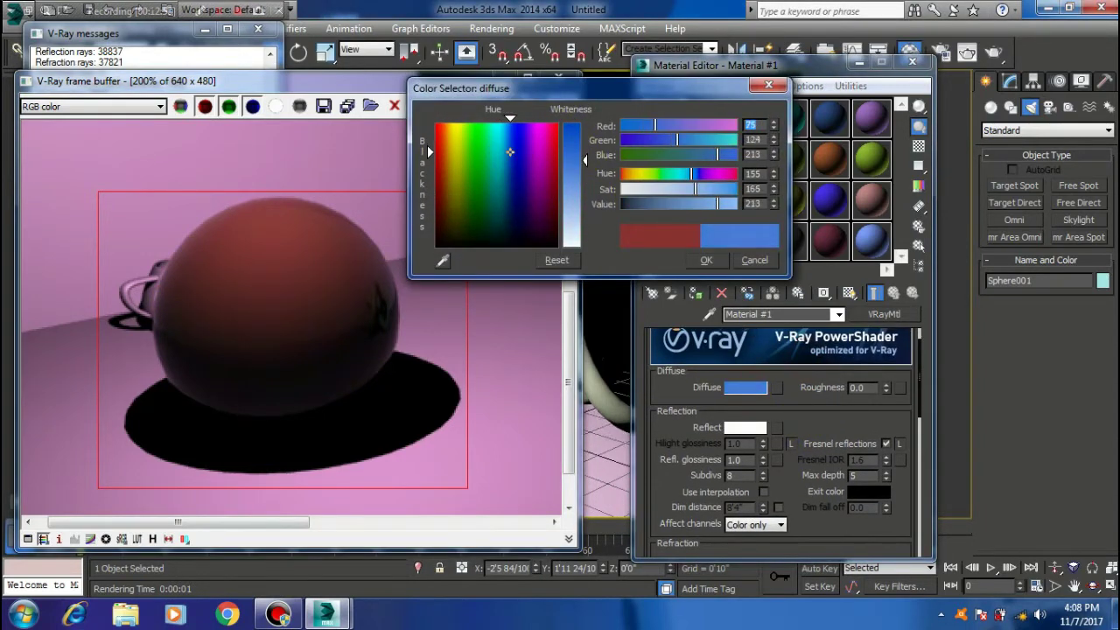
click(706, 260)
click(476, 296)
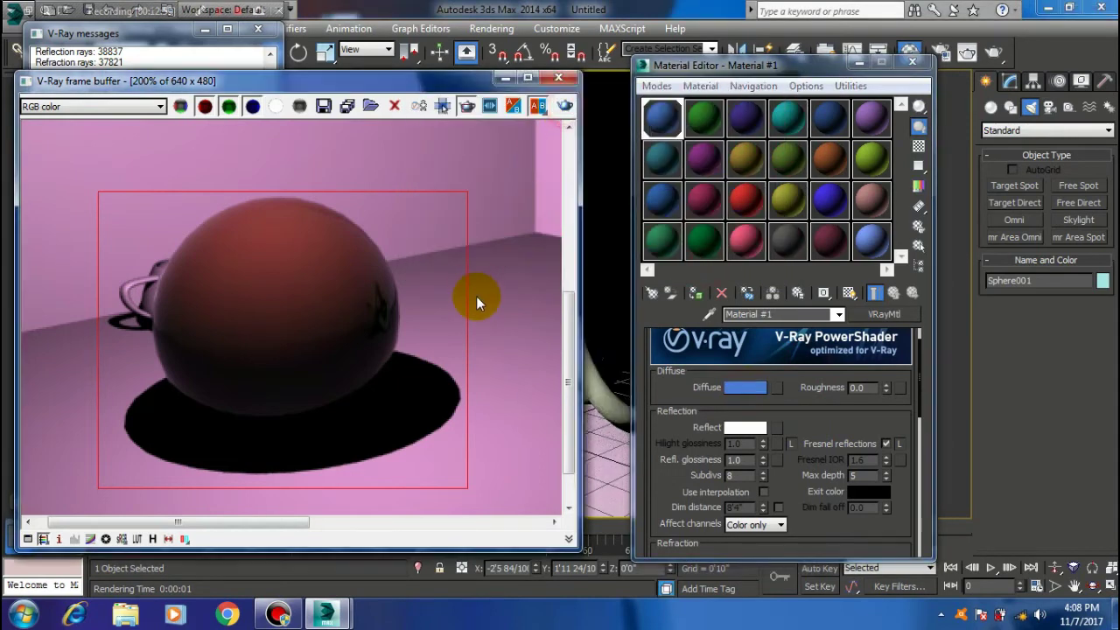
key(shift+q)
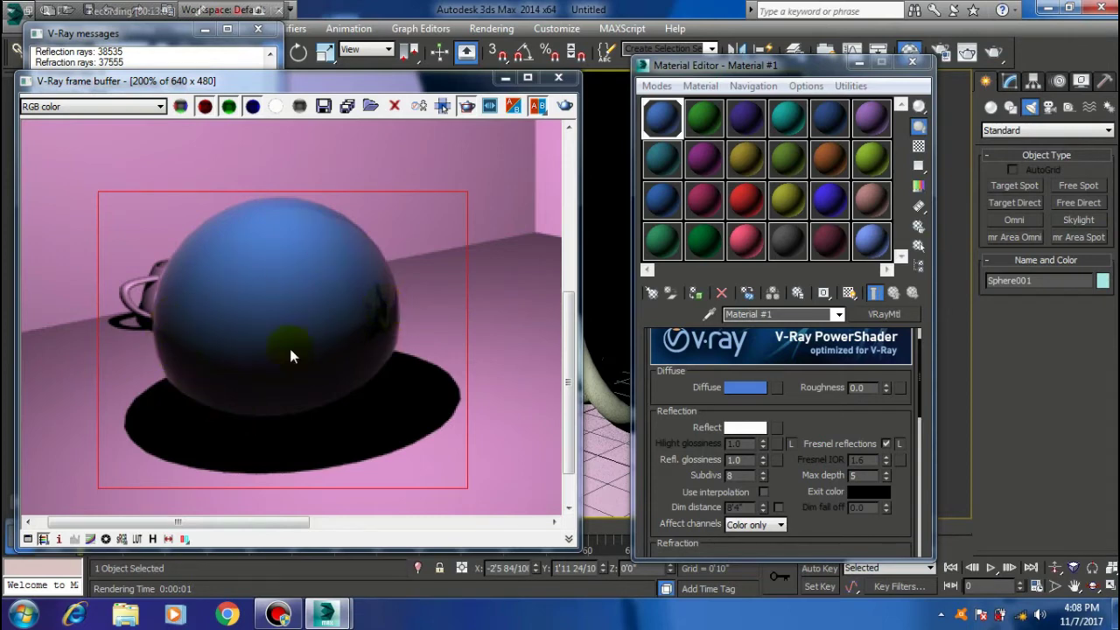
Unlock the sphere material's Fresnel IOR from the refraction IOR, leaving it at 1.6
drag(842, 412, 842, 413)
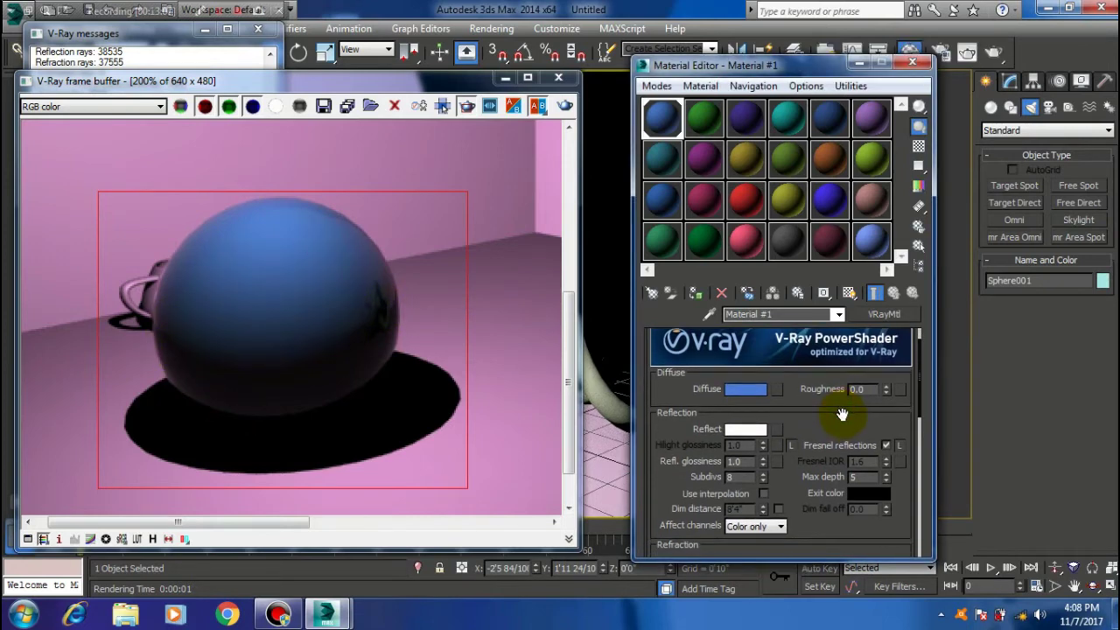
drag(809, 513, 820, 415)
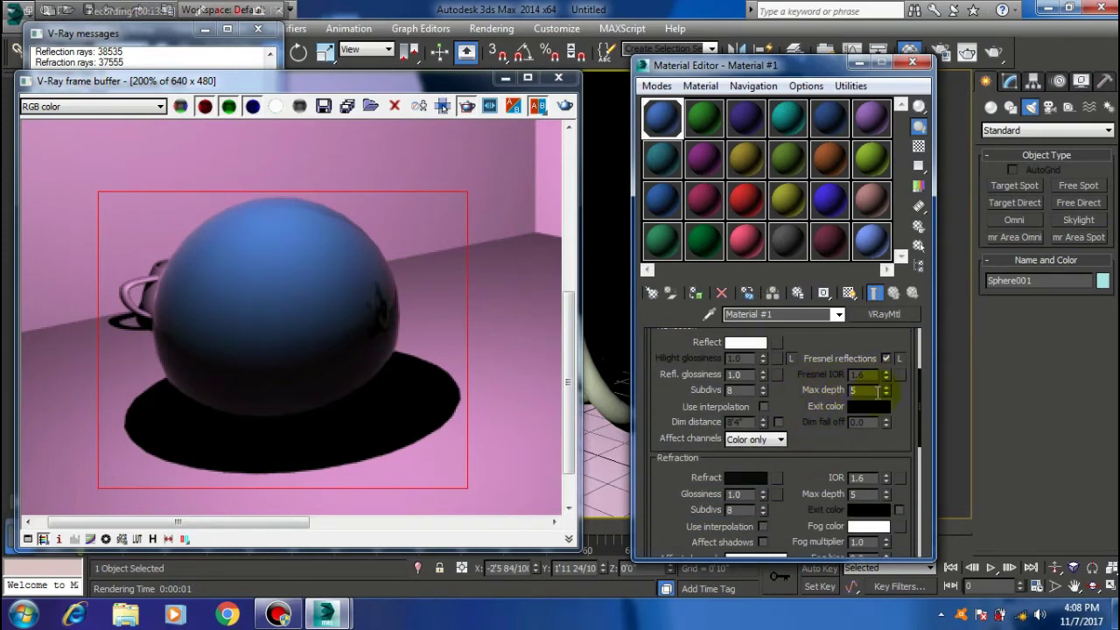
drag(823, 431, 823, 421)
drag(868, 370, 862, 366)
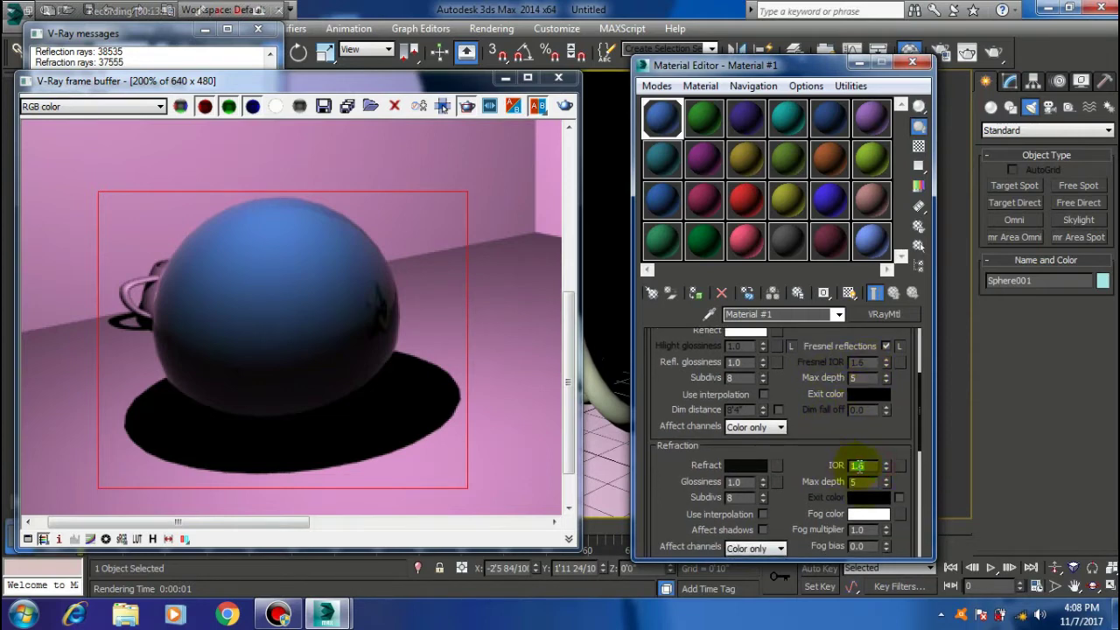
double_click(875, 465)
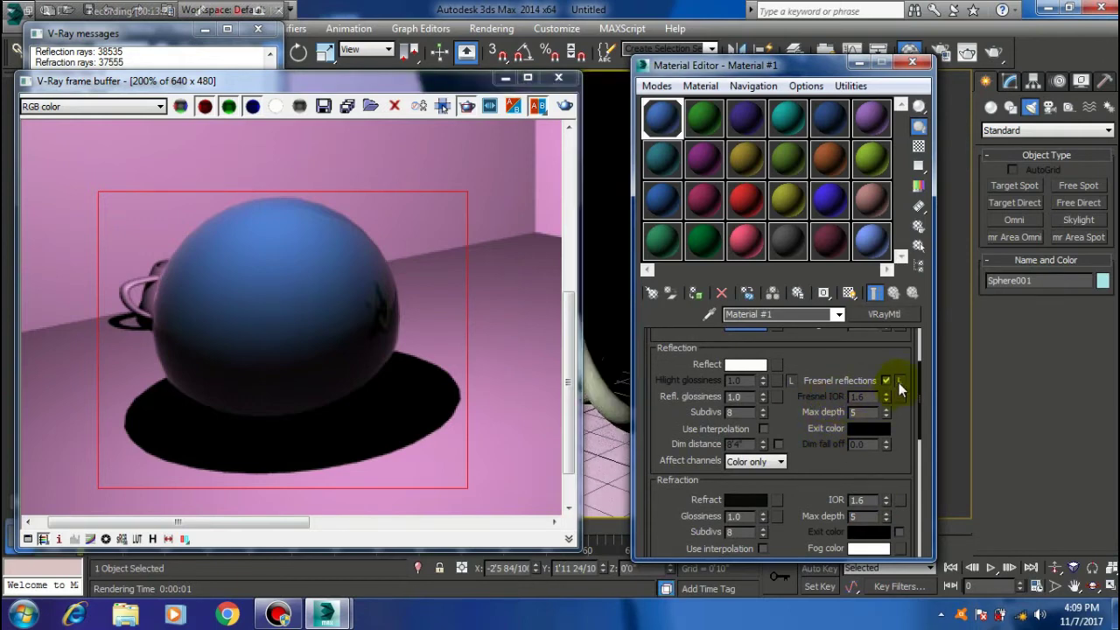
click(898, 382)
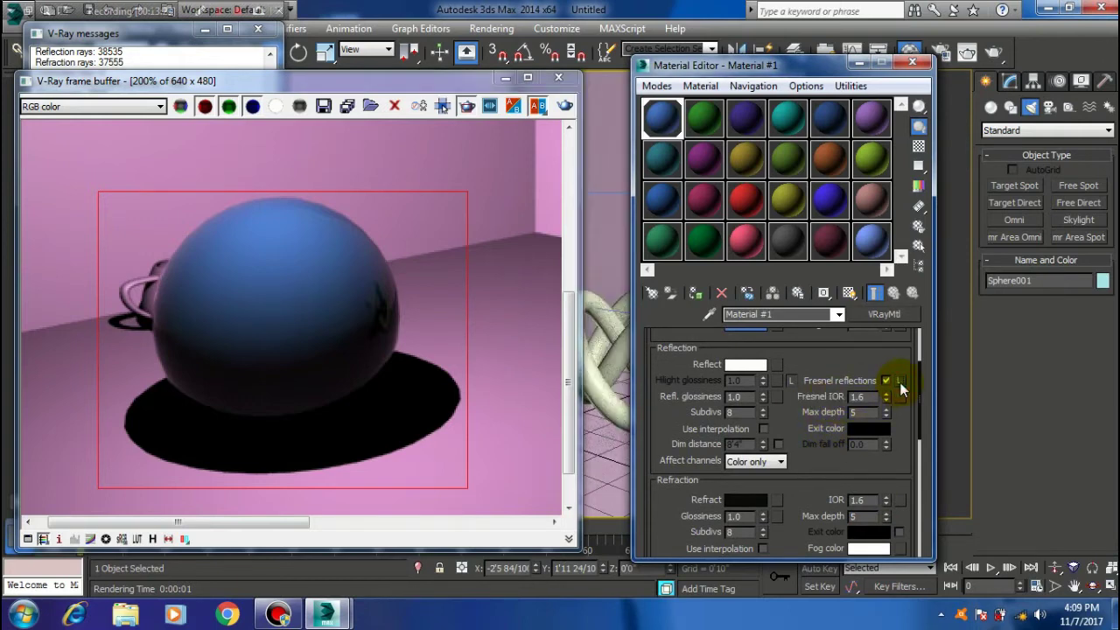
drag(825, 417, 823, 412)
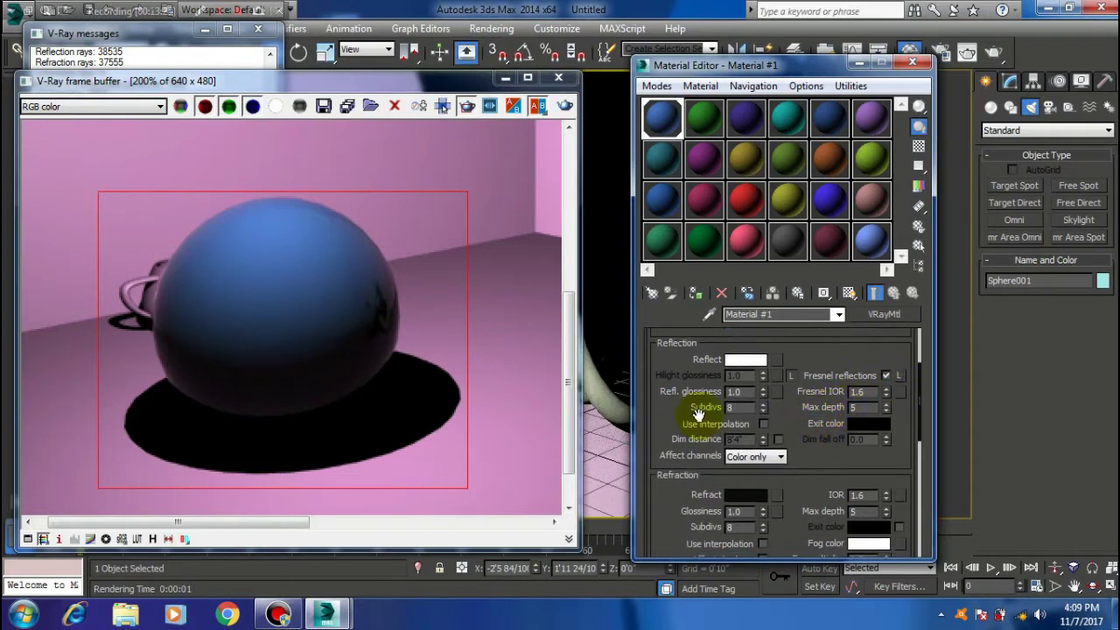
Set the Fresnel IOR to 1.0 and render the scene
double_click(874, 391)
text(1)
key(Return)
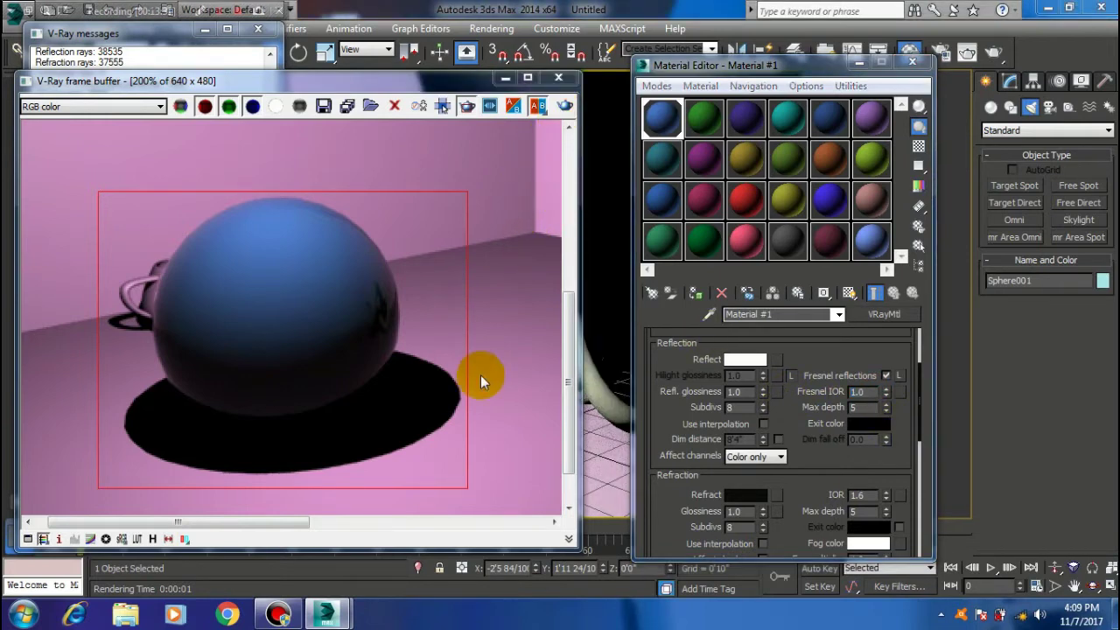
key(shift+q)
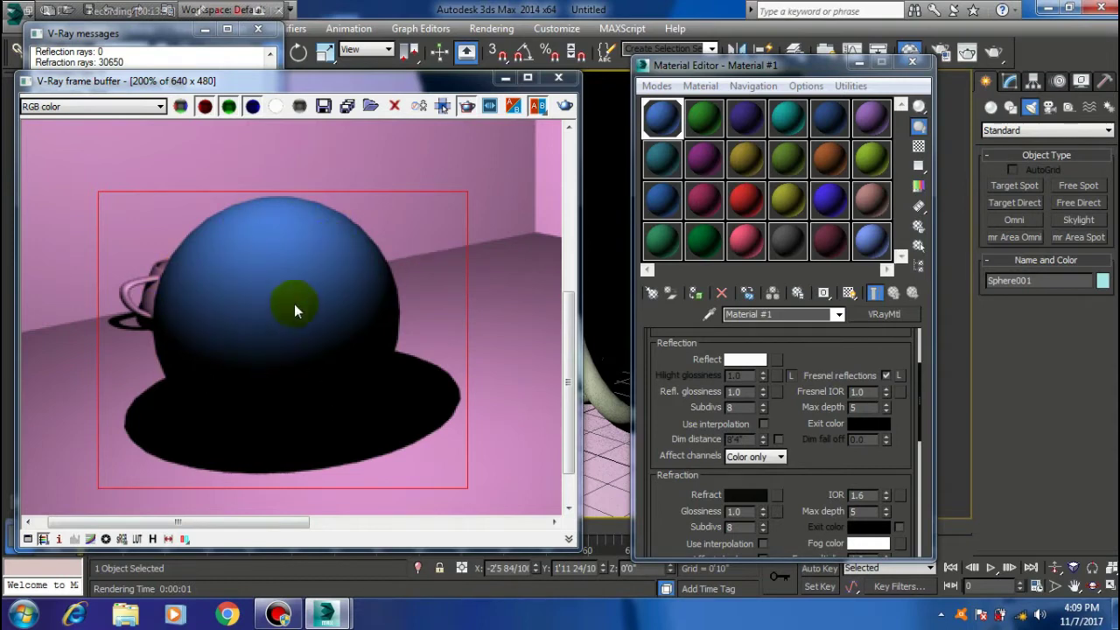
Set the Fresnel IOR to 1.8 and render, then raise it to 8.2
click(893, 356)
double_click(870, 393)
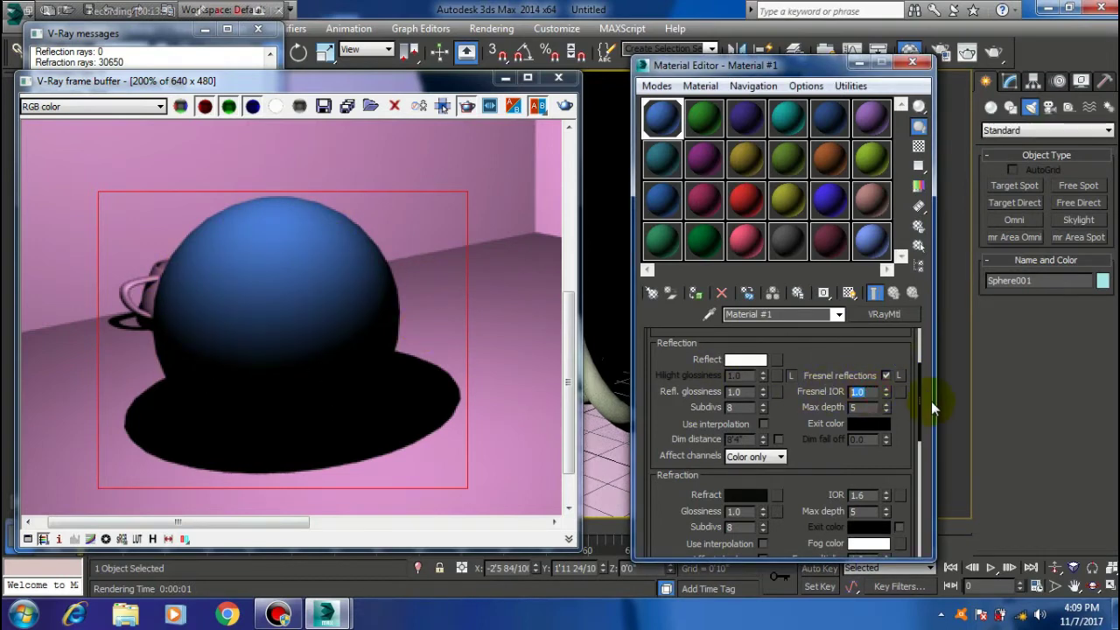
text(1.)
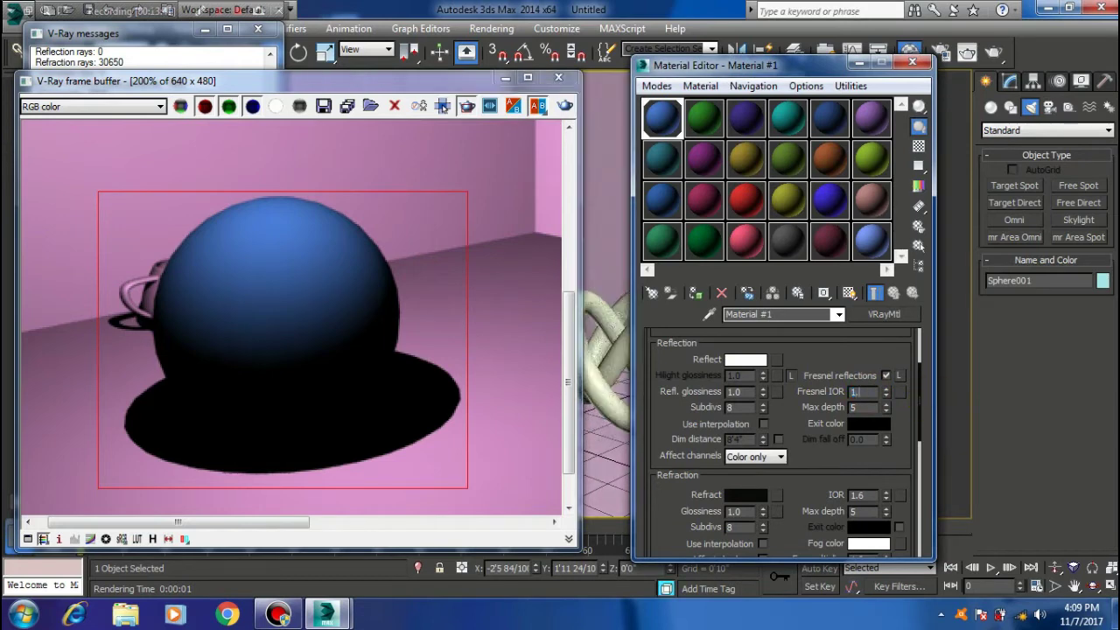
text(8)
click(776, 346)
click(558, 108)
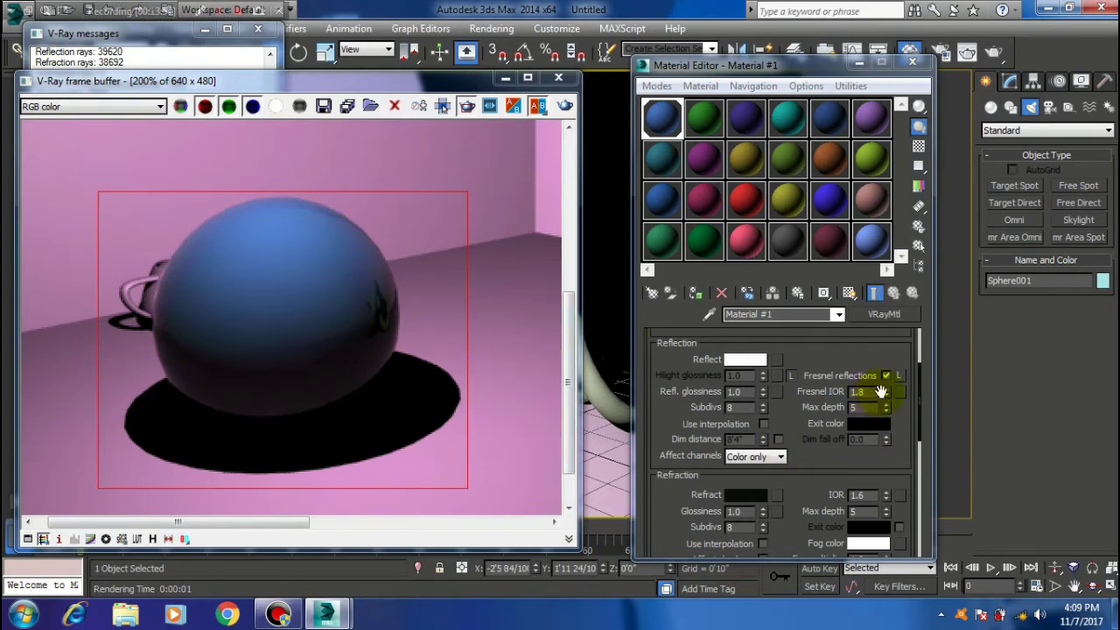
drag(886, 393, 885, 287)
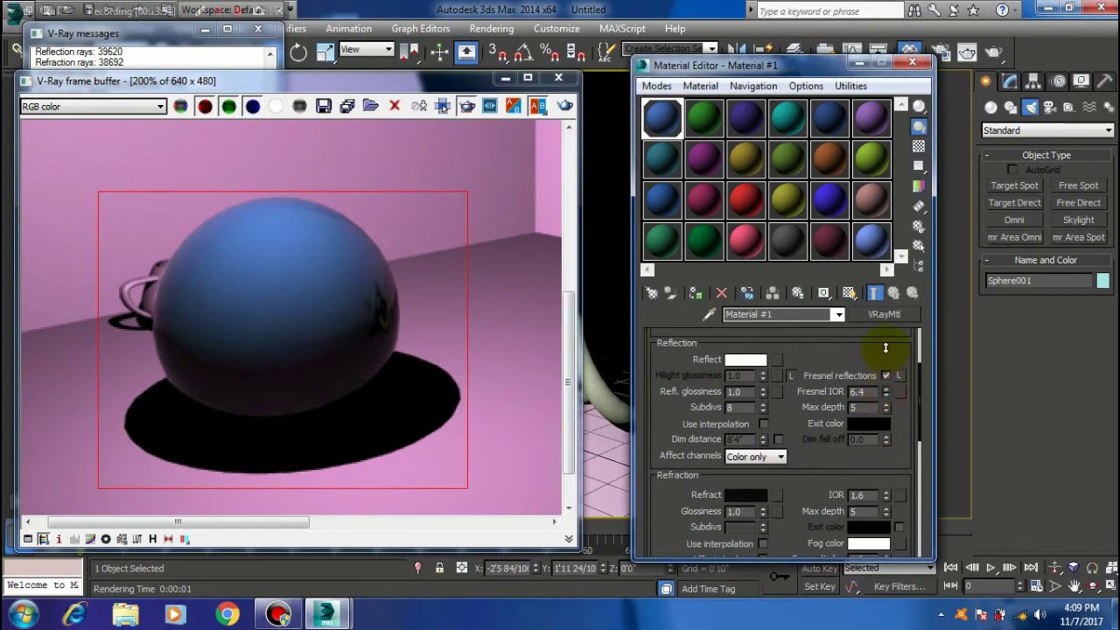
Render at Fresnel IOR 8.2, then raise the IOR to 21.4 and render again
click(565, 105)
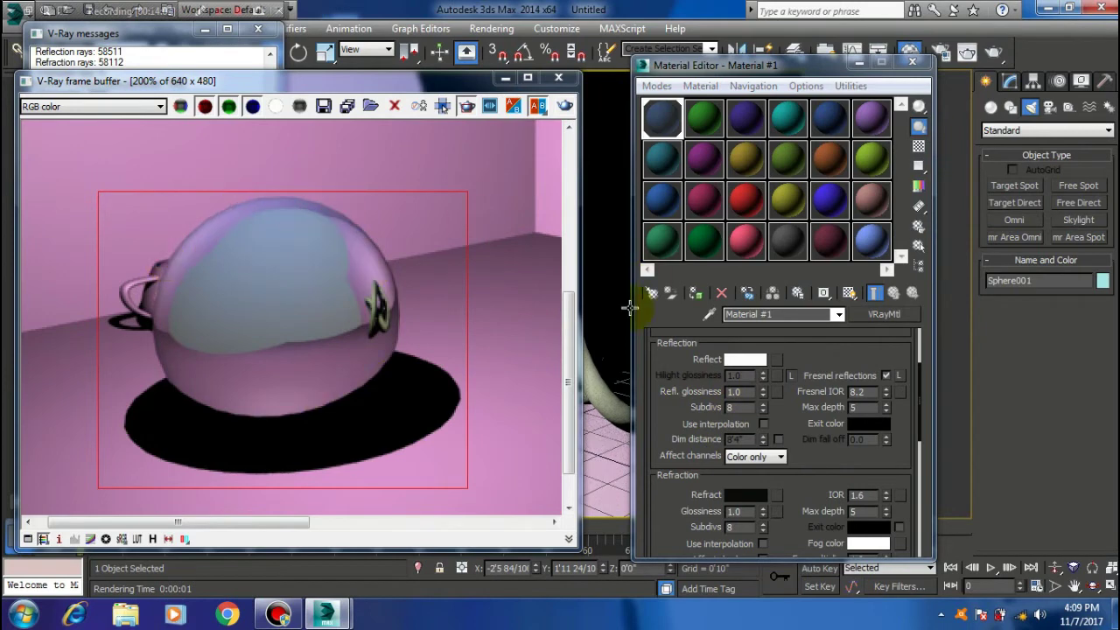
click(805, 353)
scroll(419, 315, down, 2)
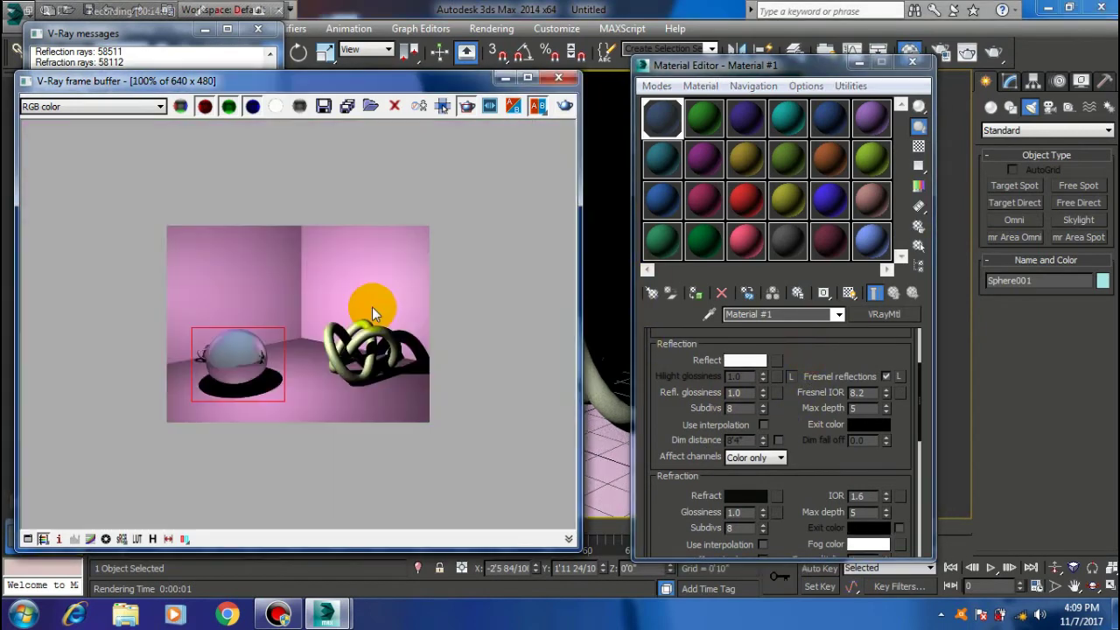
scroll(229, 380, up, 1)
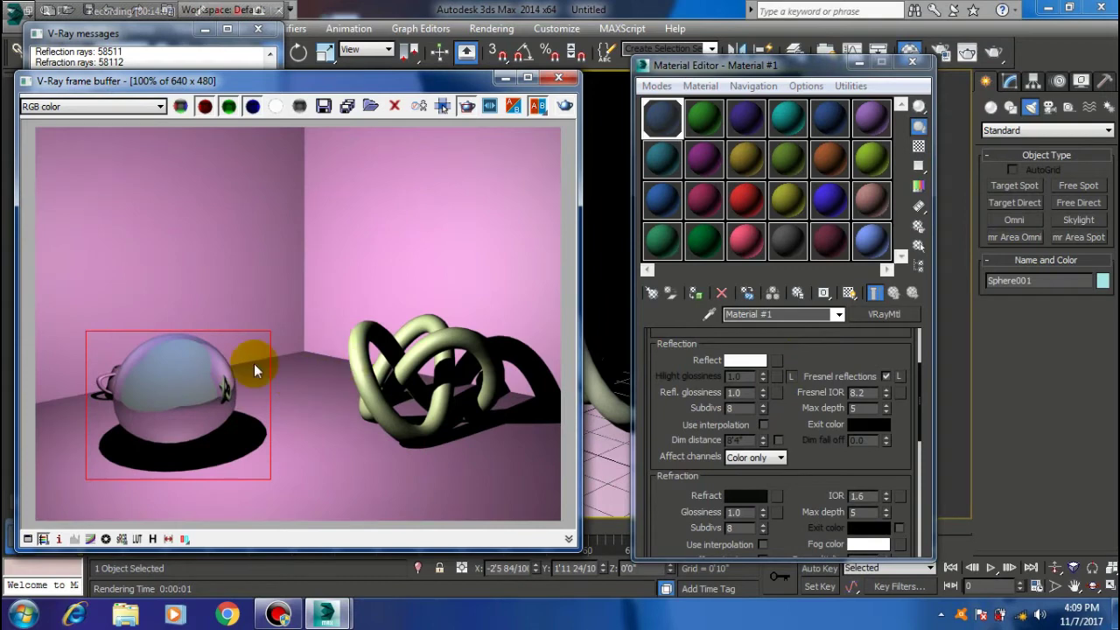
scroll(253, 370, up, 1)
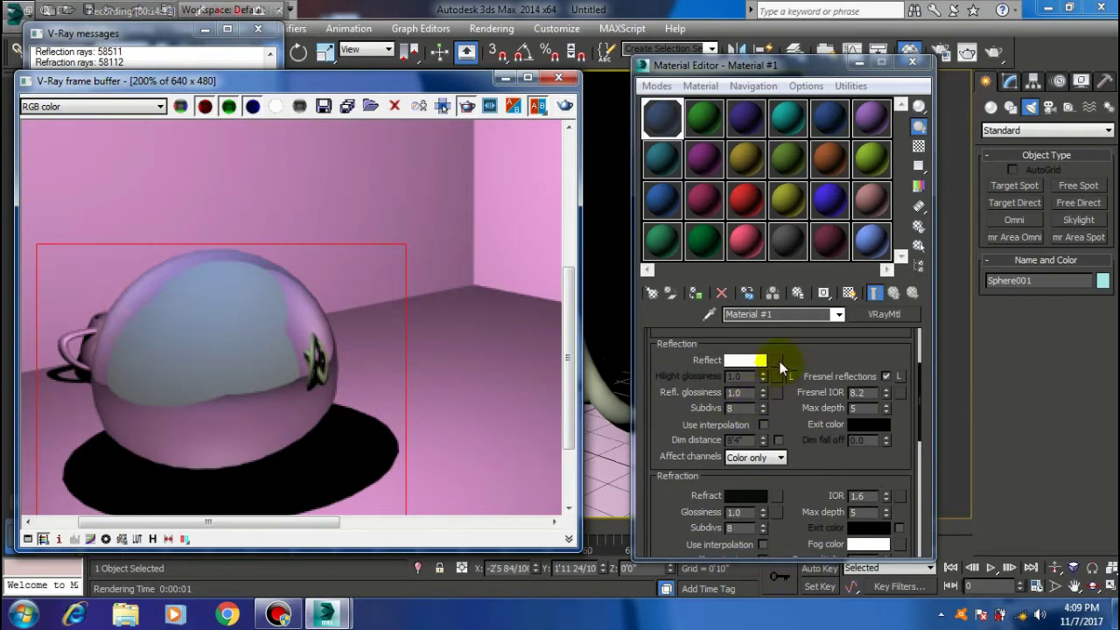
drag(779, 361, 785, 368)
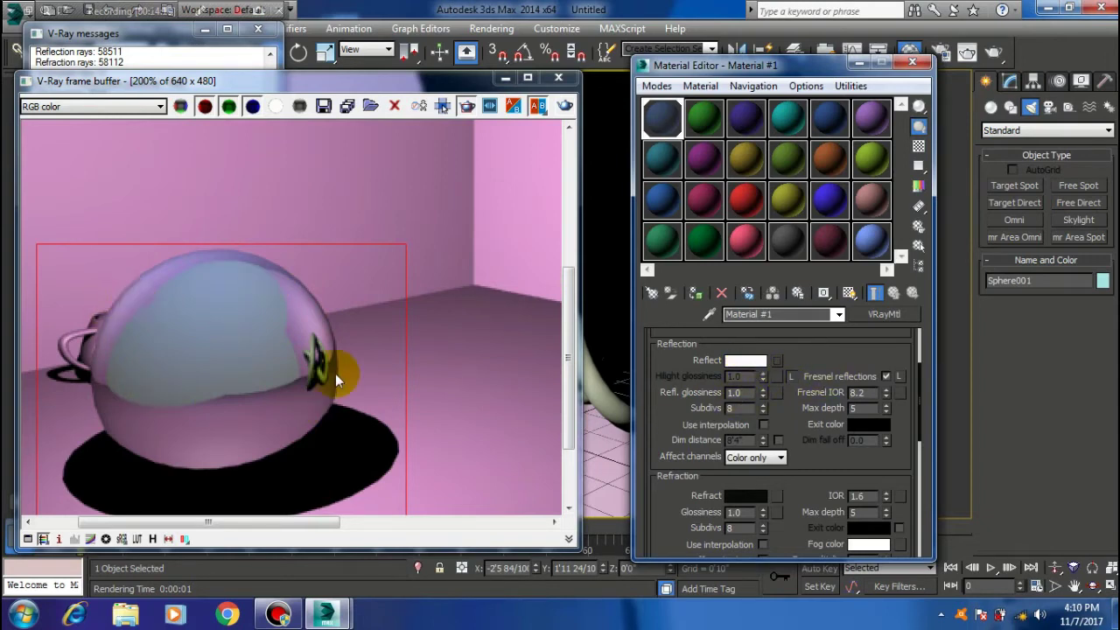
scroll(813, 385, up, 3)
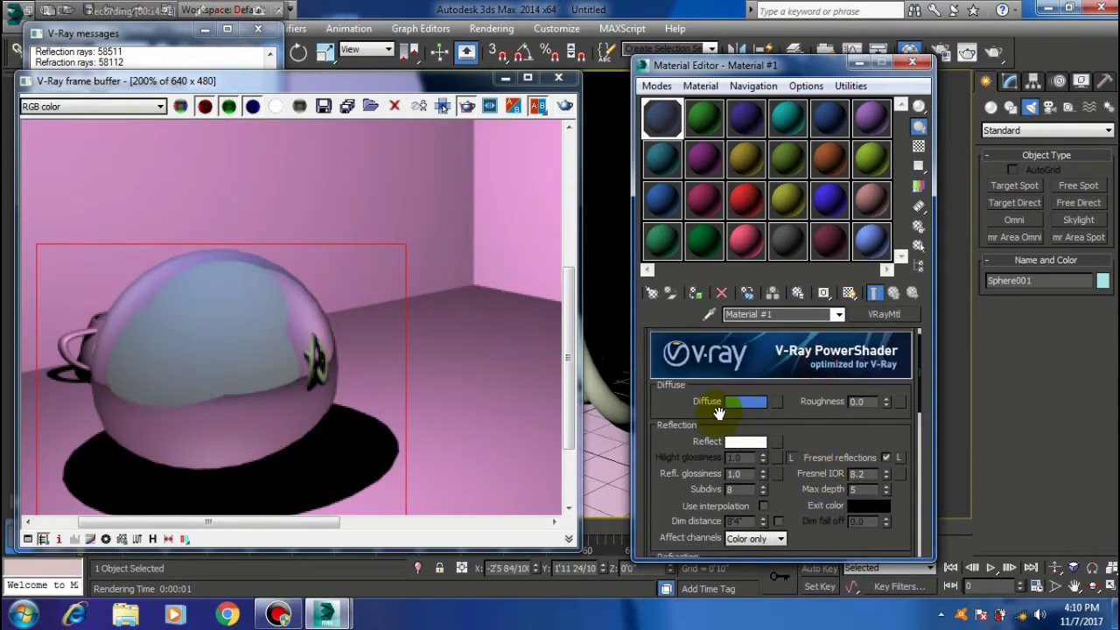
scroll(781, 421, down, 2)
scroll(844, 408, down, 2)
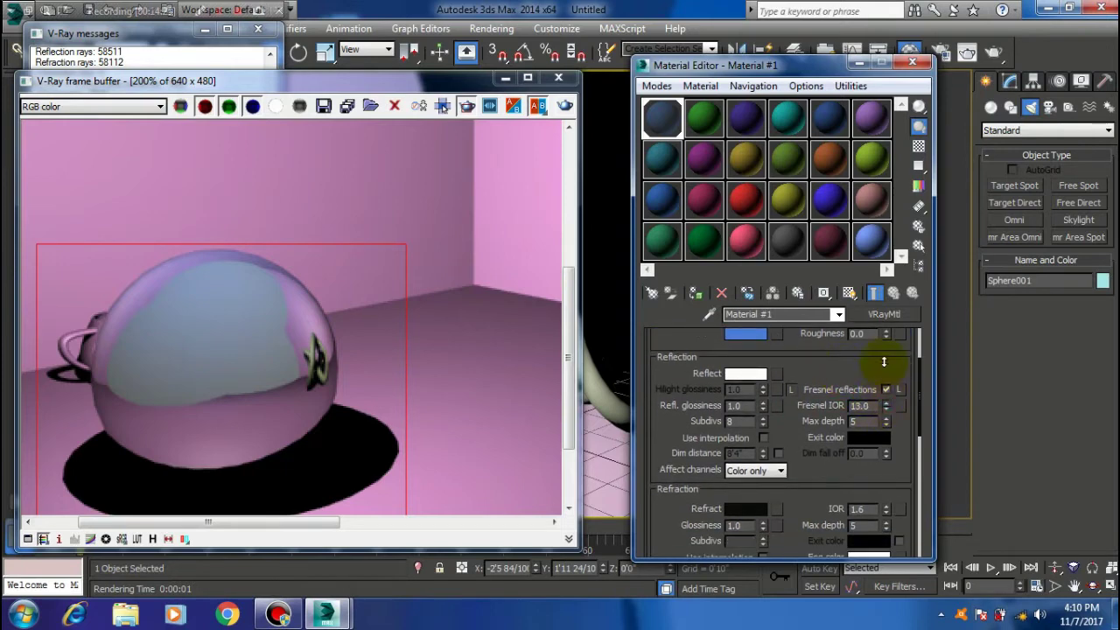
drag(881, 405, 880, 292)
click(564, 105)
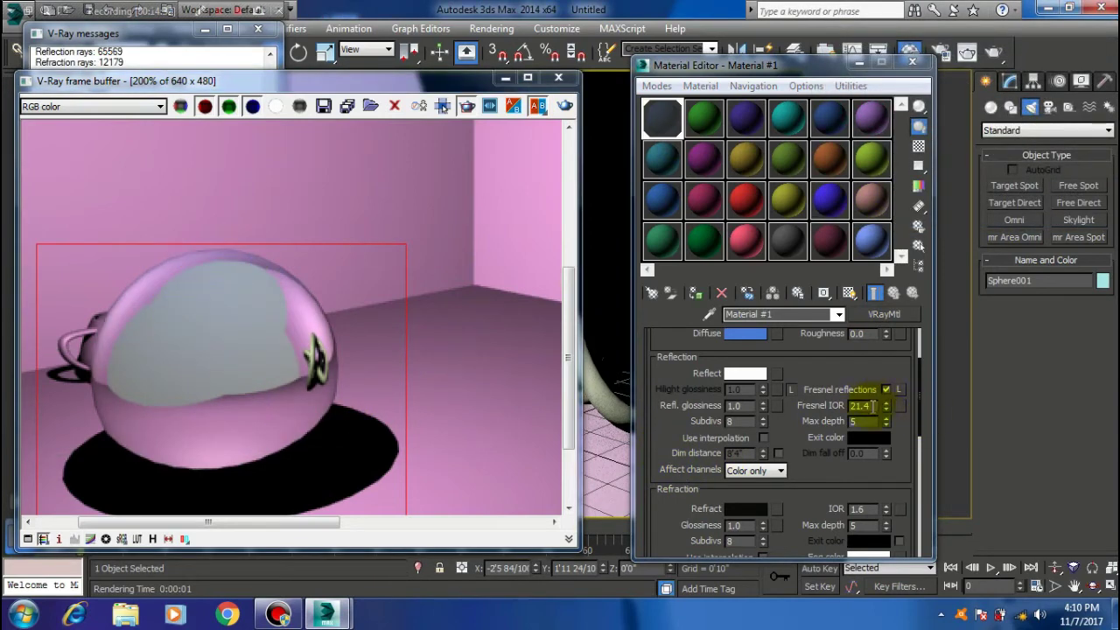
Set the Fresnel IOR to 100 and render the mirror-like sphere
double_click(871, 406)
text(100)
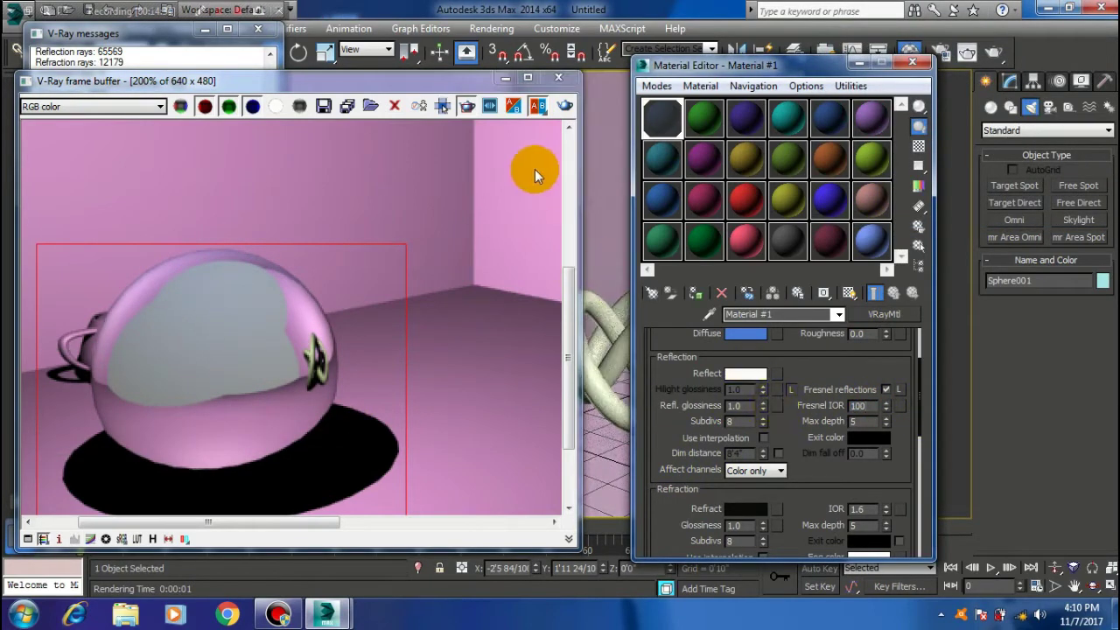
click(564, 105)
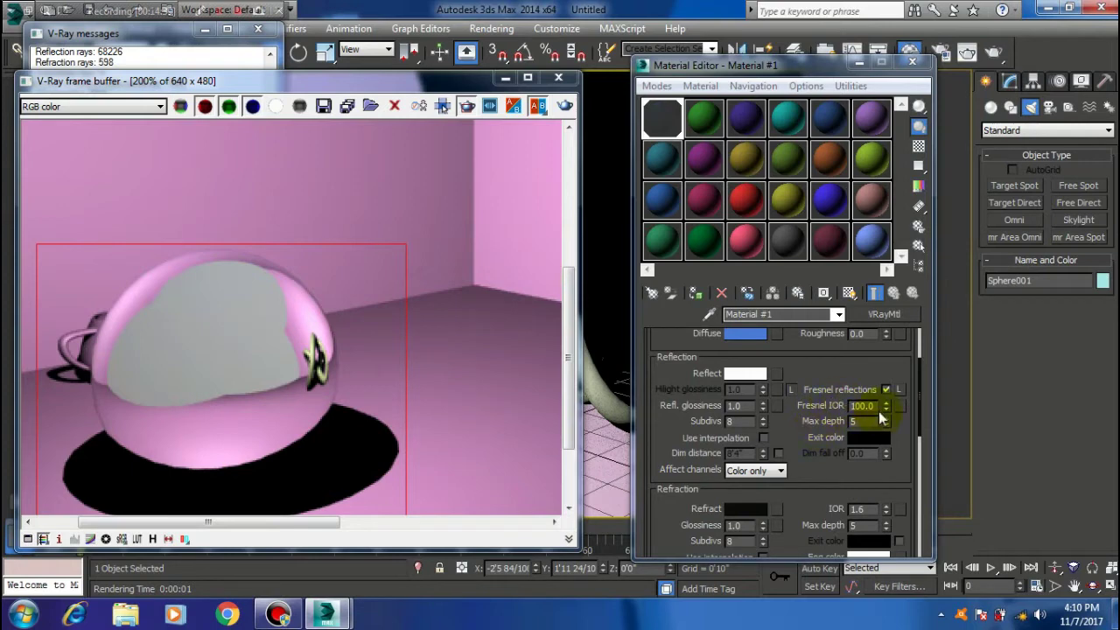
Return the Fresnel IOR to 1.8
drag(695, 383, 690, 376)
click(744, 368)
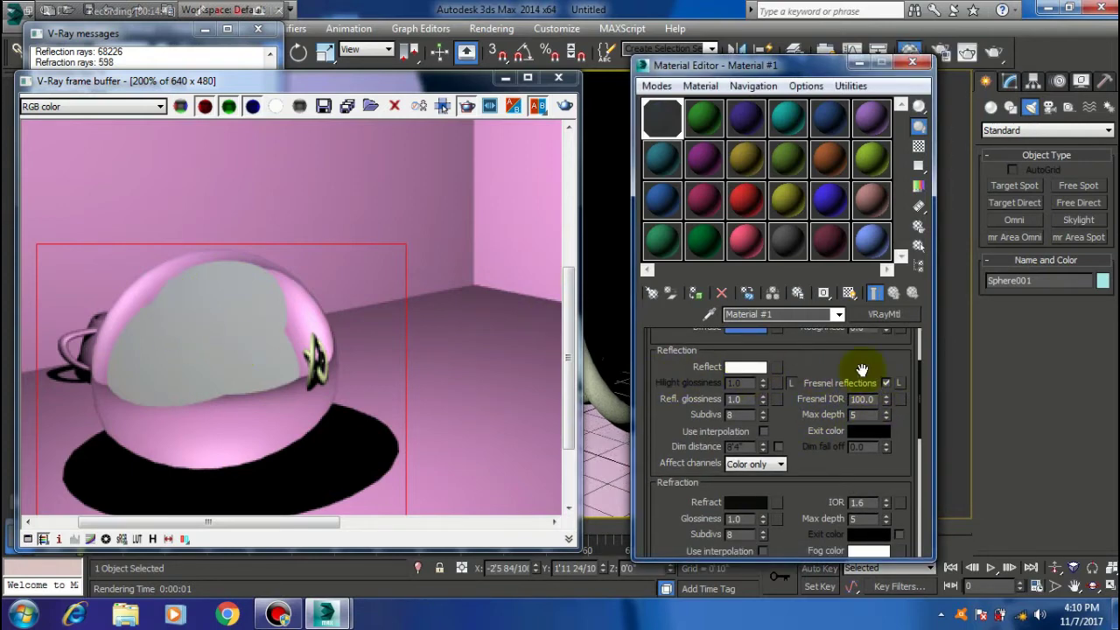
double_click(870, 399)
text(1.8)
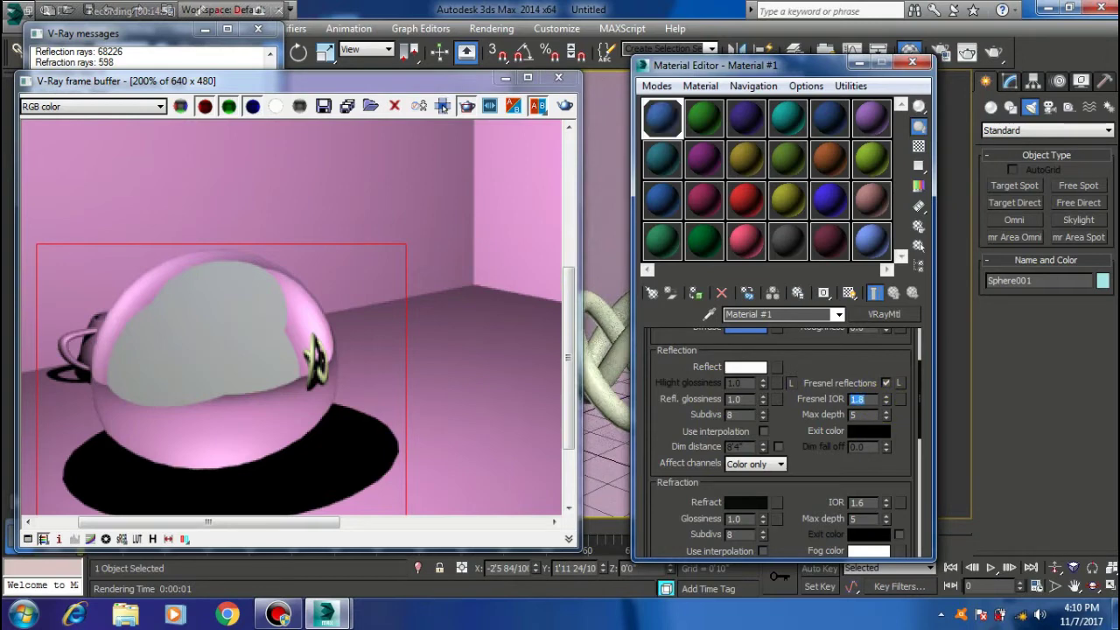
key(Return)
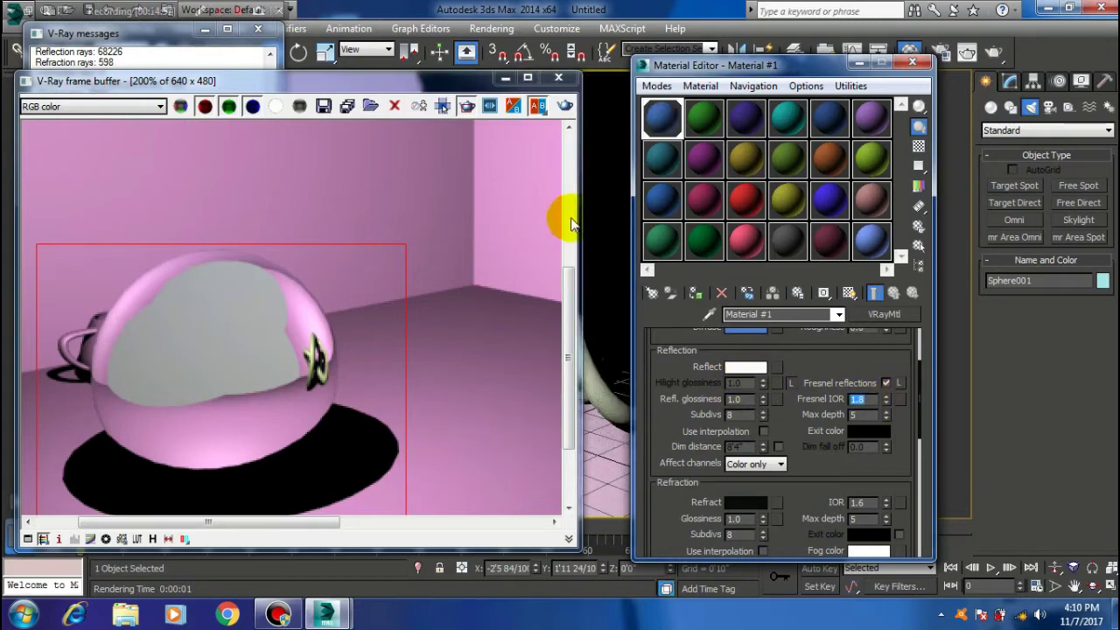
Re-render the sphere at Fresnel IOR 1.8
click(565, 121)
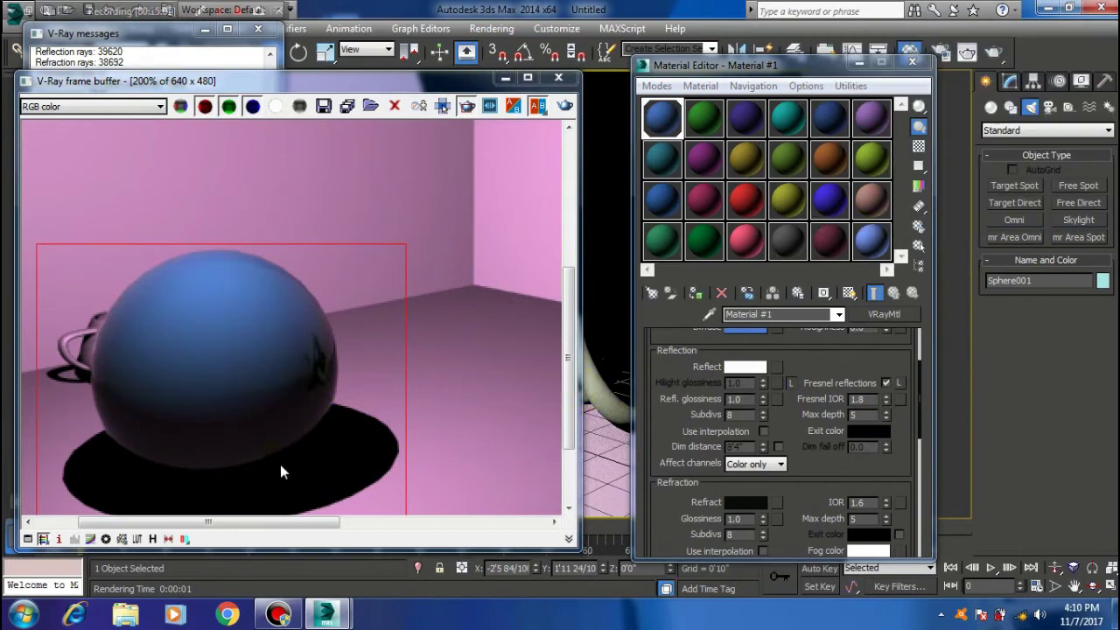
click(863, 413)
drag(783, 442, 784, 434)
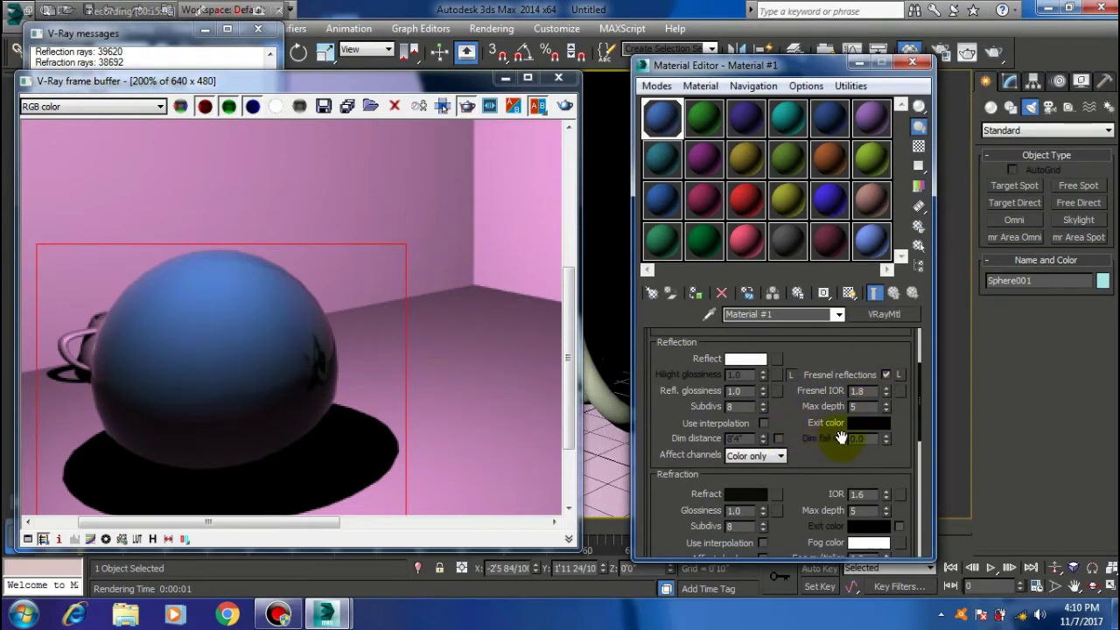
Switch off Fresnel reflections and bring the scene viewport back to the front
click(886, 374)
scroll(805, 415, down, 1)
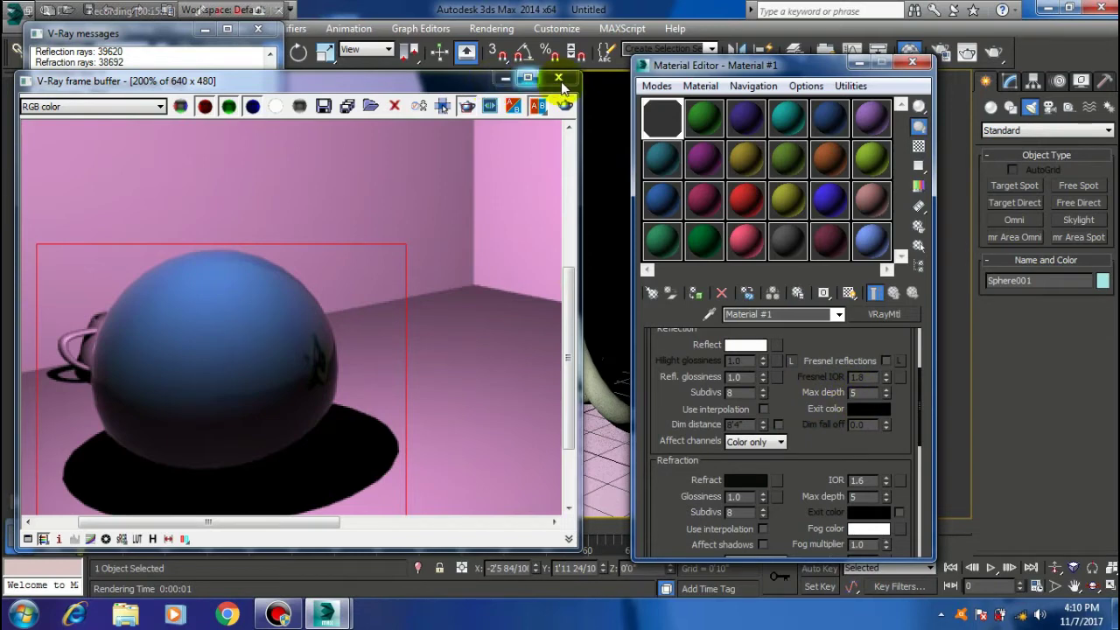
drag(560, 82, 562, 85)
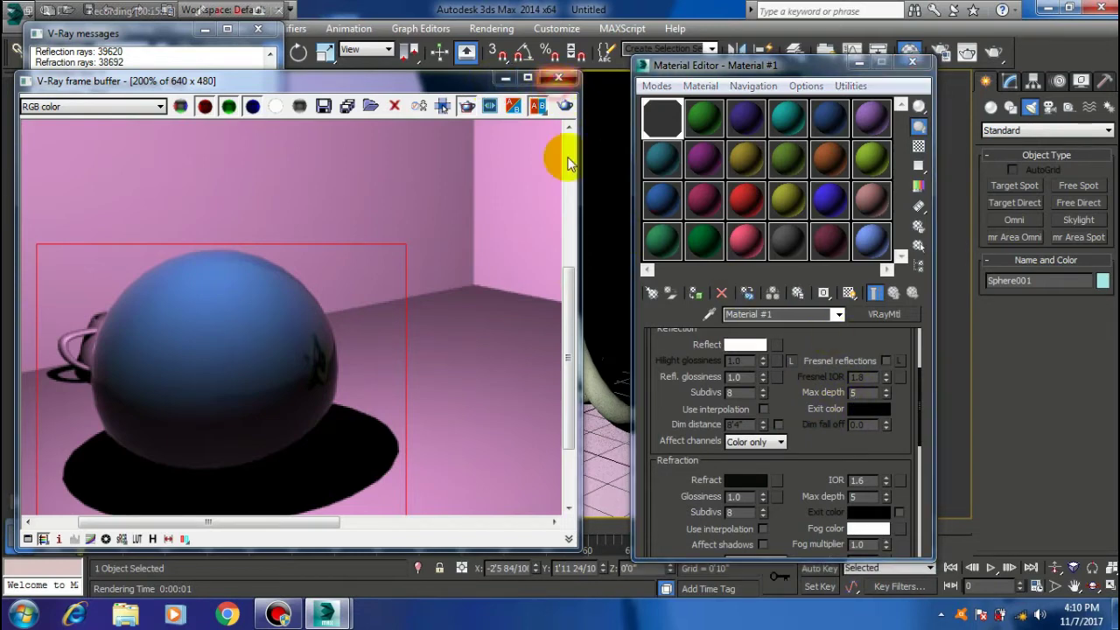
click(586, 346)
Apply the first sample slot's material to the torus knot
click(588, 378)
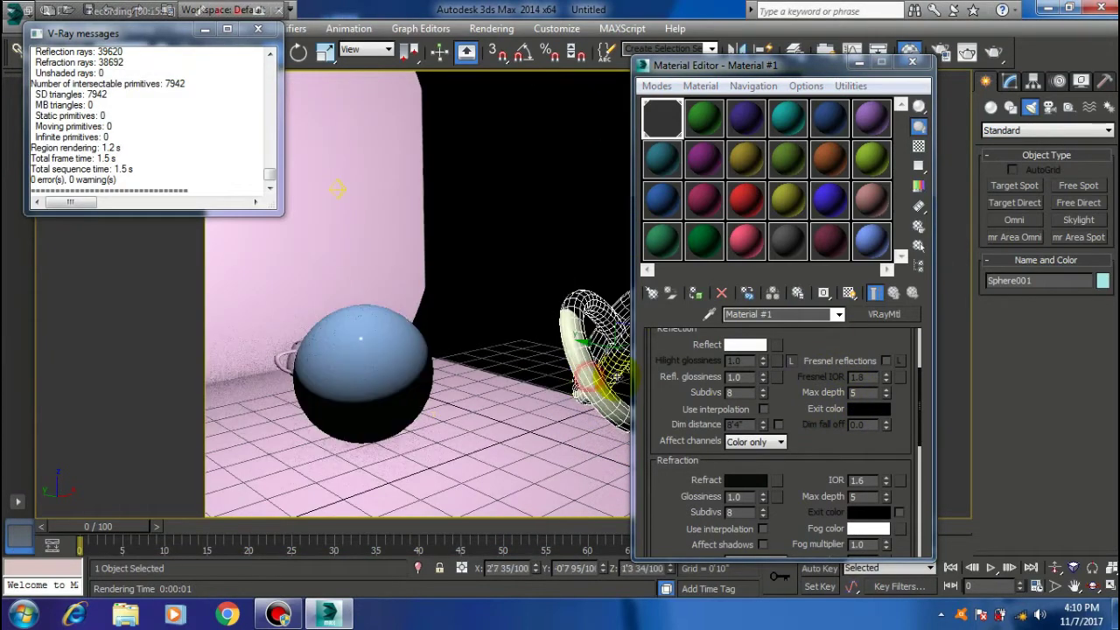
click(662, 130)
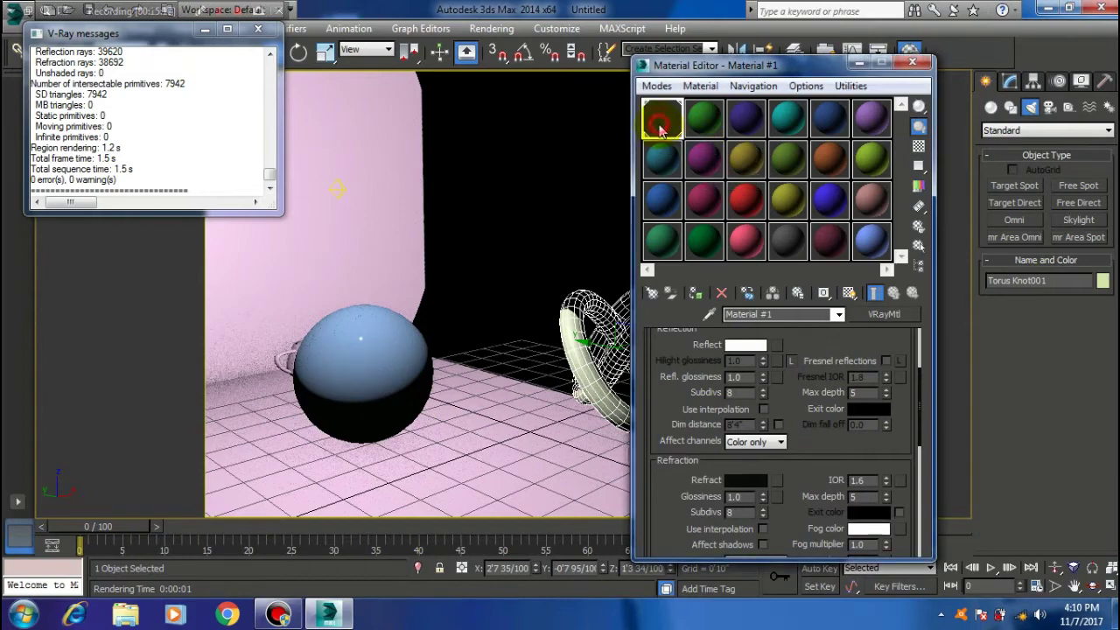
drag(662, 129, 599, 381)
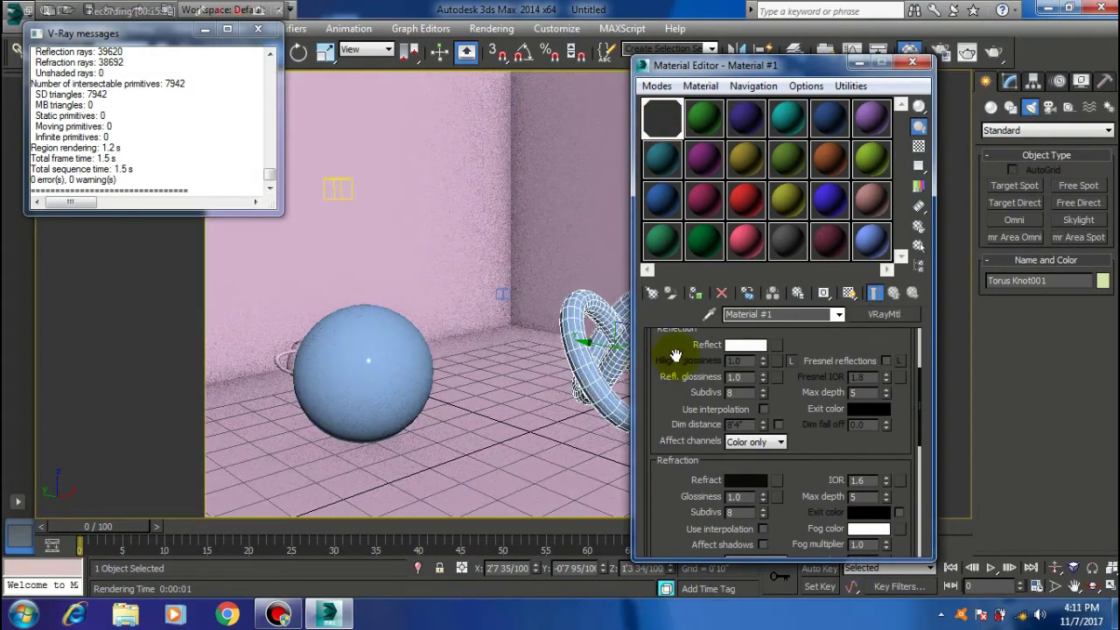
drag(750, 70, 842, 57)
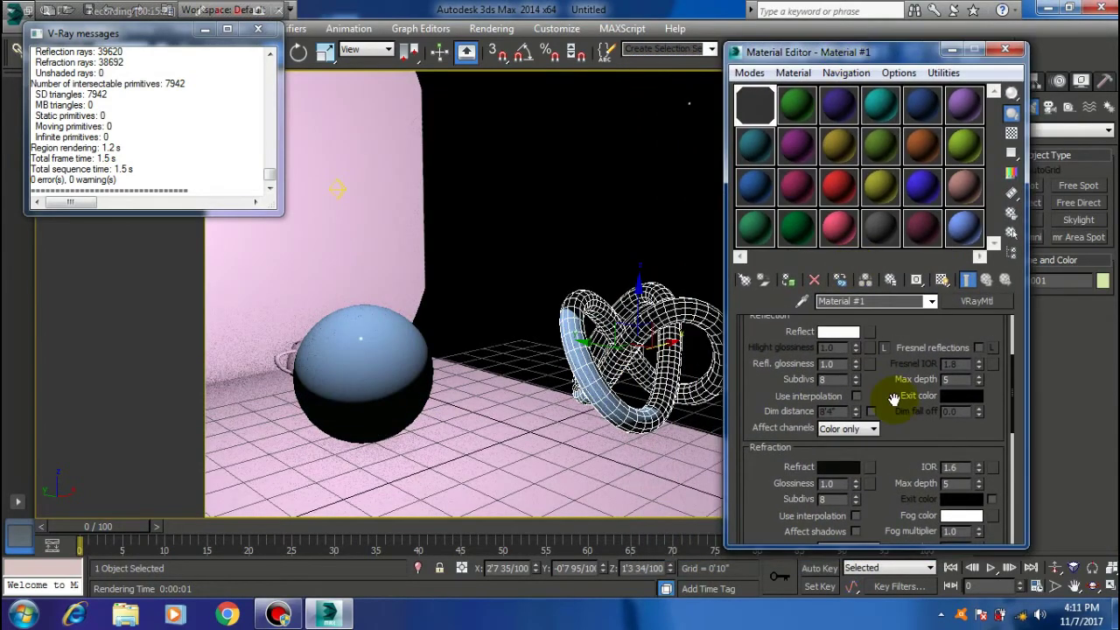
scroll(907, 396, down, 1)
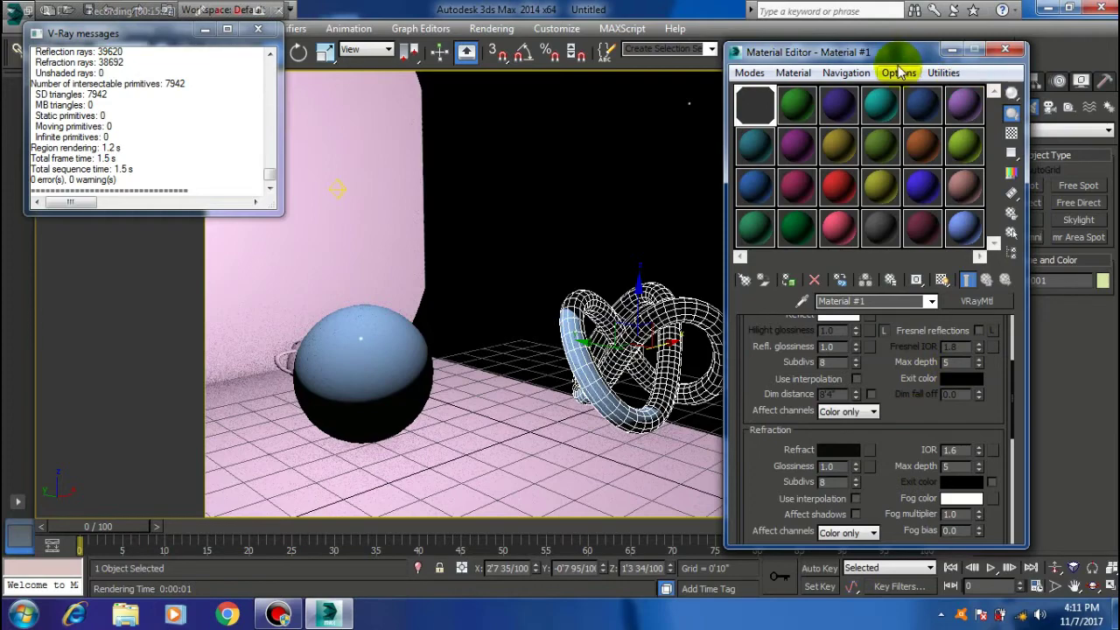
drag(898, 58, 960, 138)
Render a region around the torus knot and view it at 100%
click(993, 52)
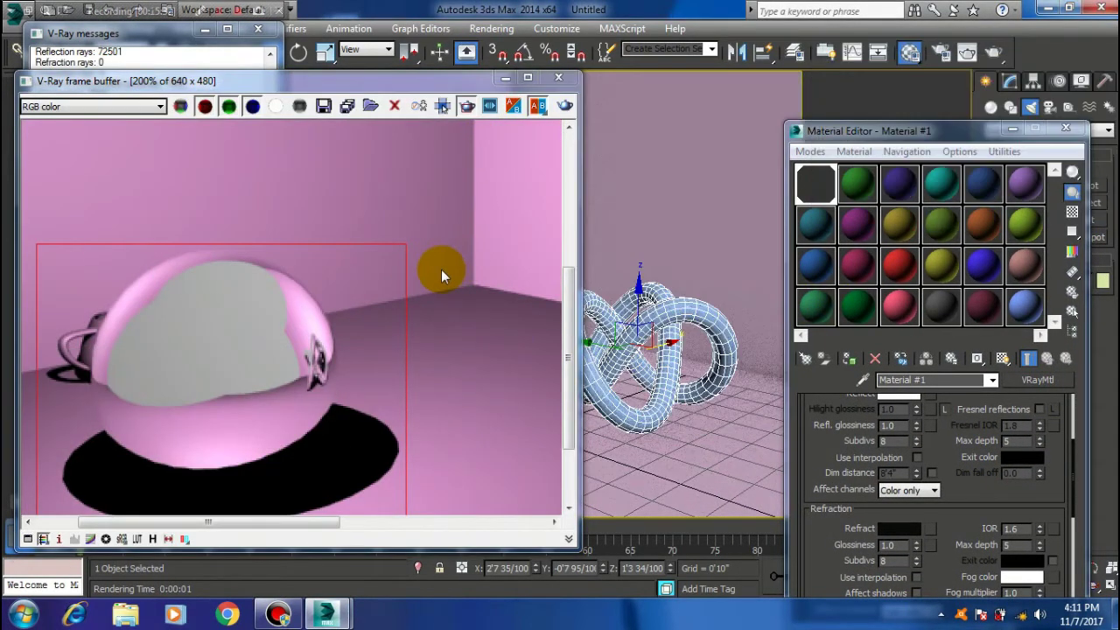
scroll(441, 259, down, 2)
drag(310, 309, 419, 403)
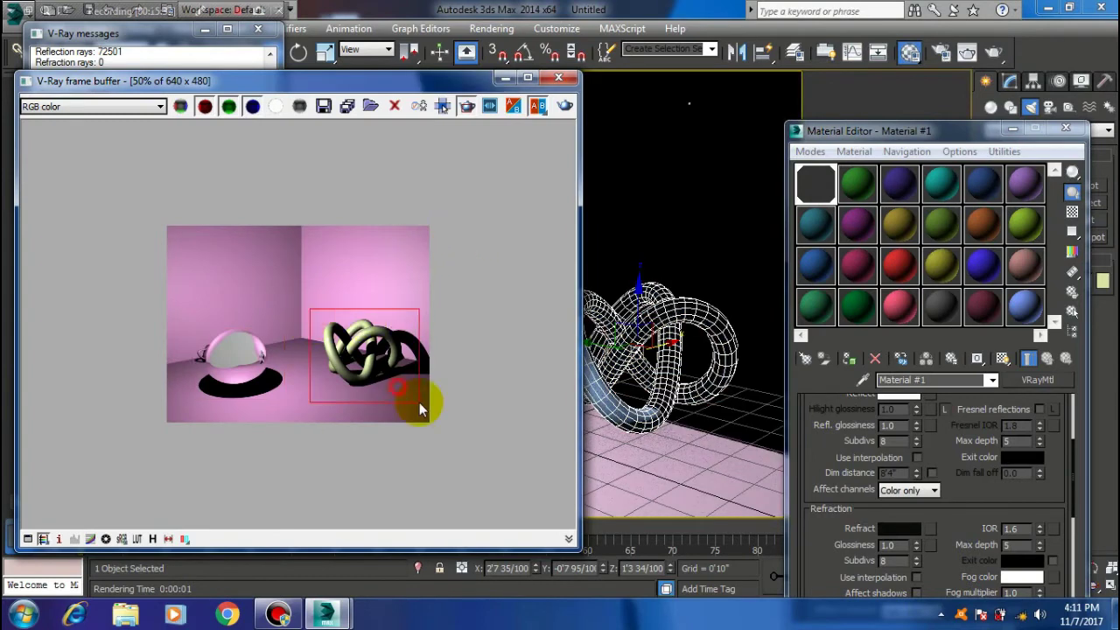
click(564, 105)
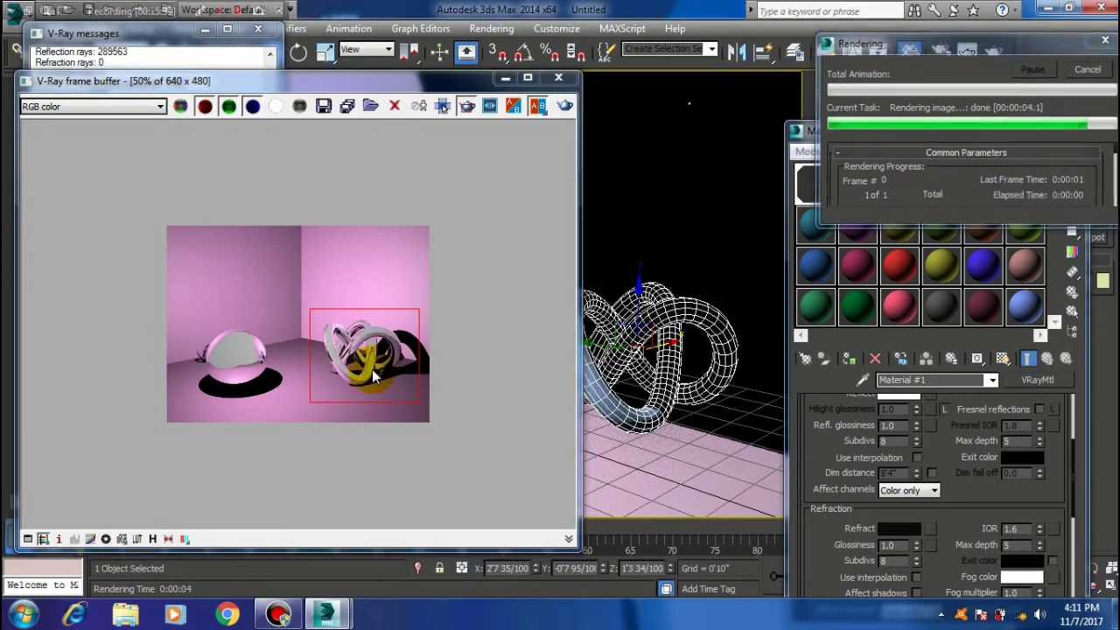
drag(917, 130, 861, 65)
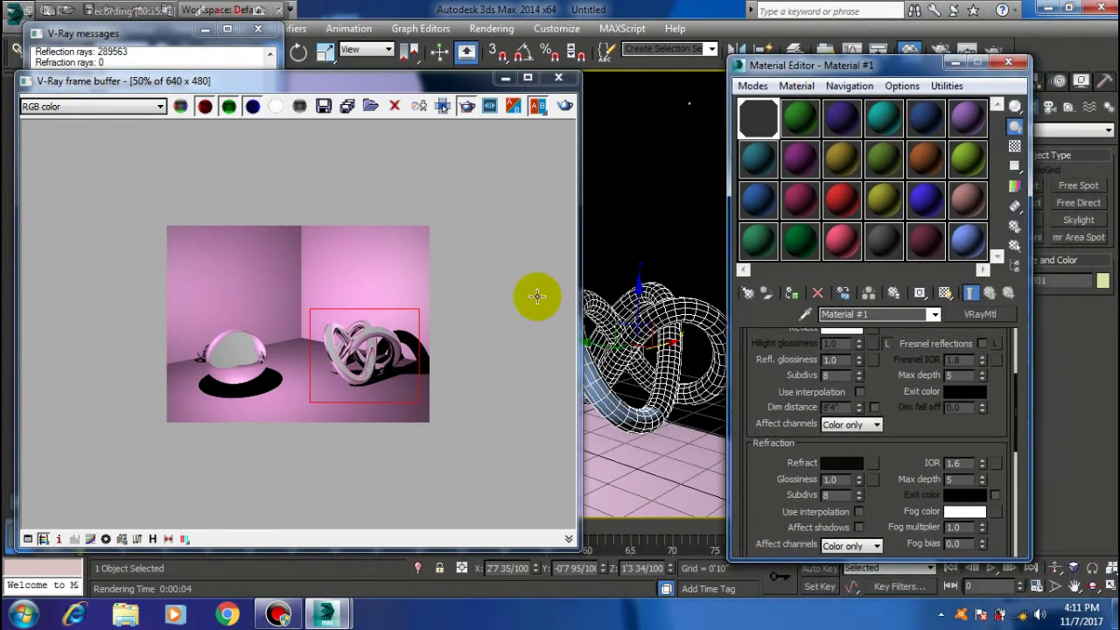
double_click(419, 386)
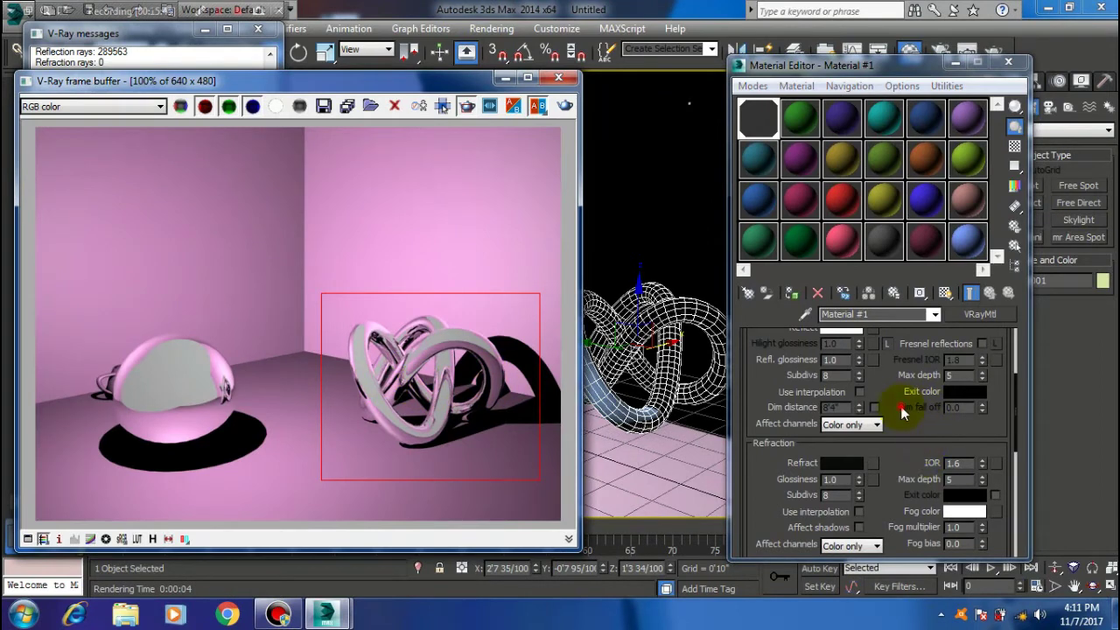
drag(903, 406, 904, 401)
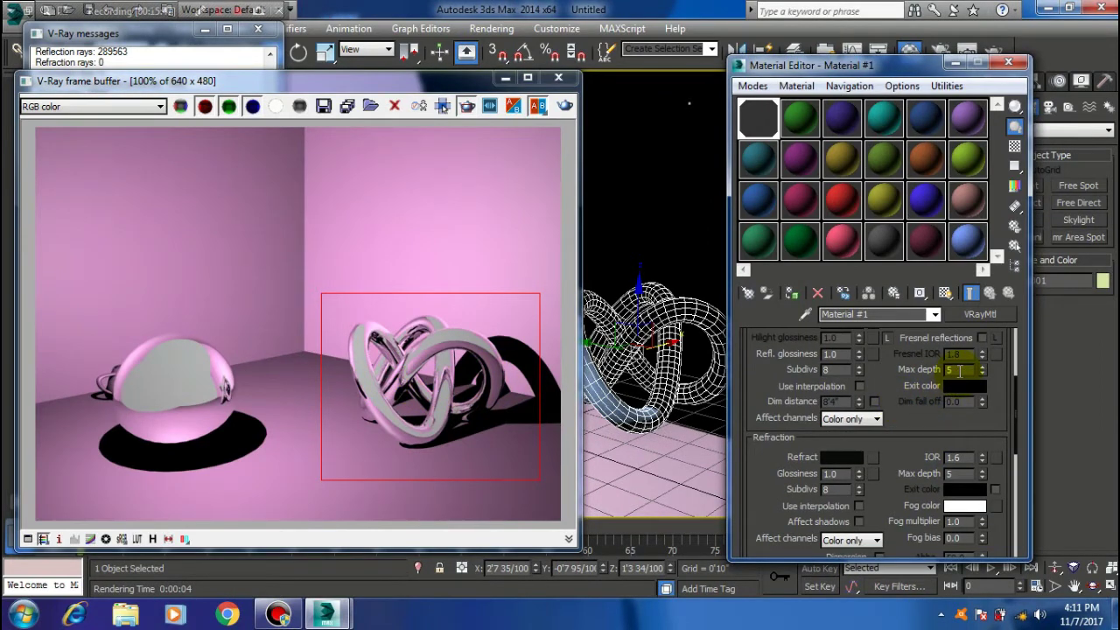
Set the reflection max depth to 1 and re-render the knot region
click(442, 378)
scroll(443, 384, up, 1)
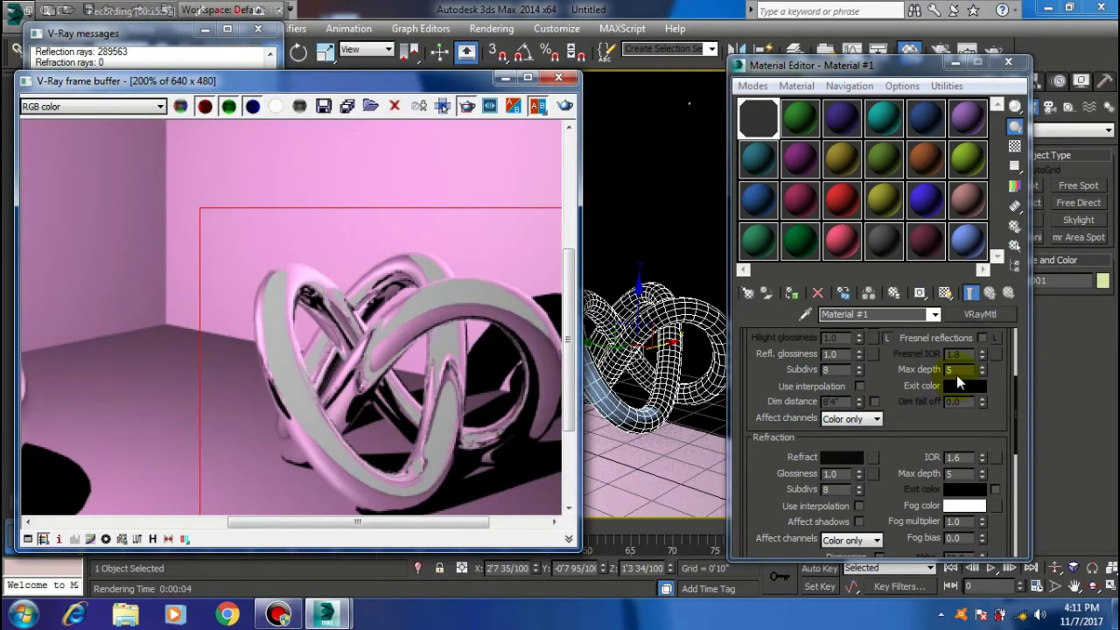
click(954, 370)
text(1)
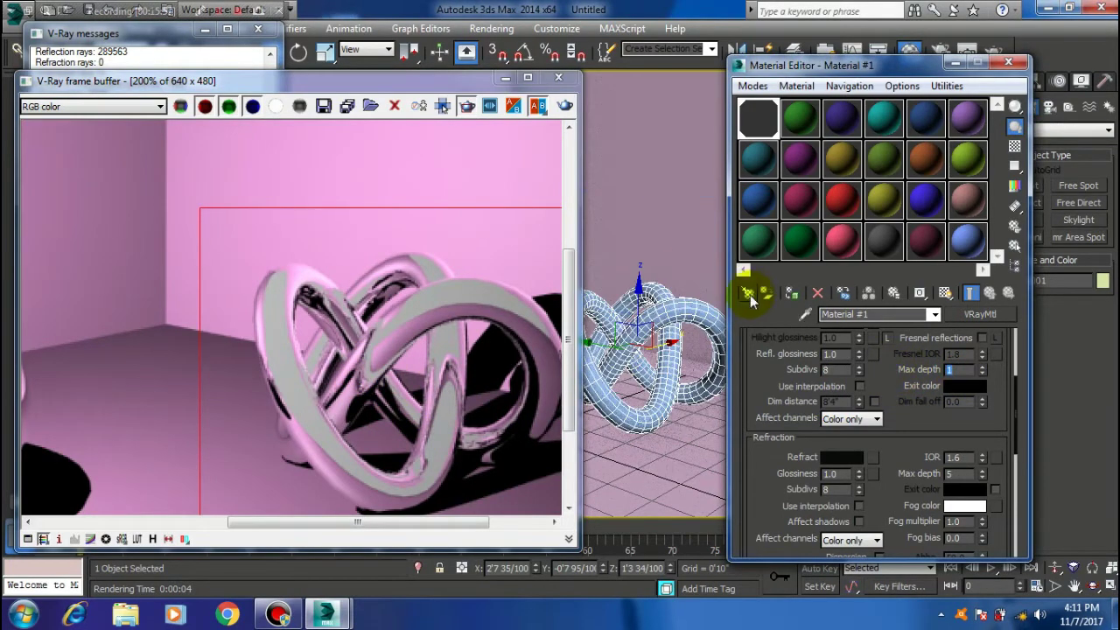
click(564, 106)
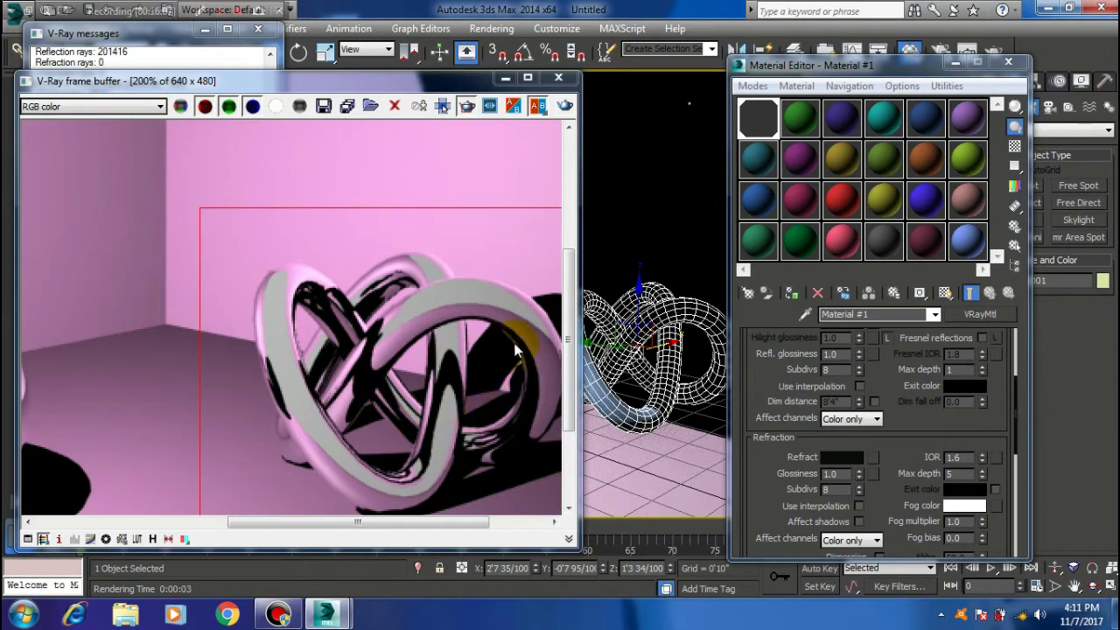
Set the reflection max depth to 2 and re-render the knot region
scroll(378, 337, down, 1)
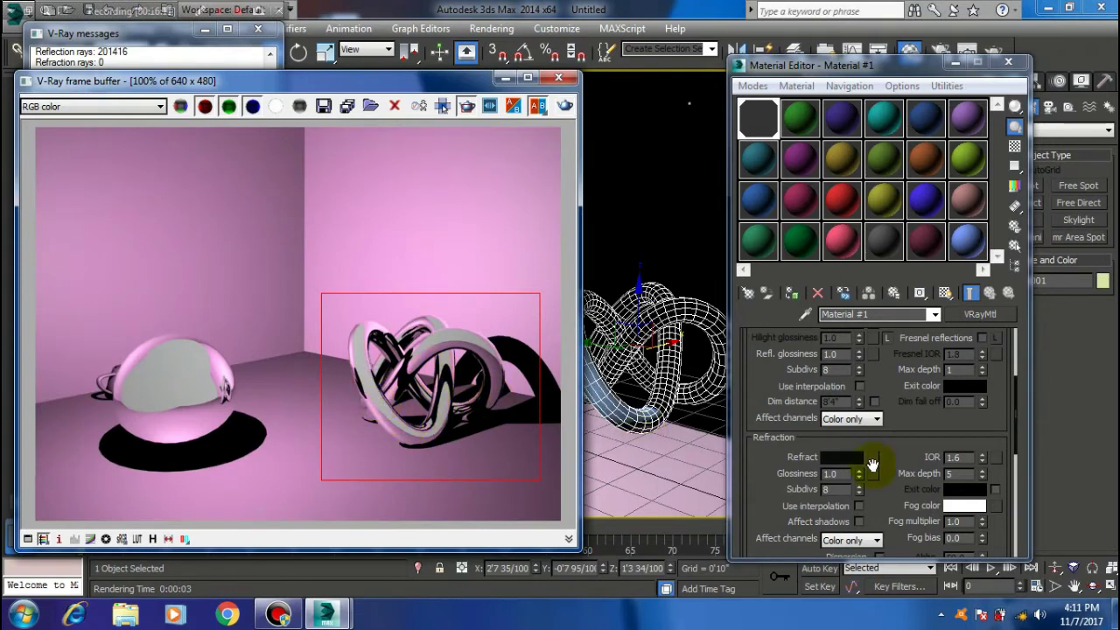
drag(961, 370, 912, 372)
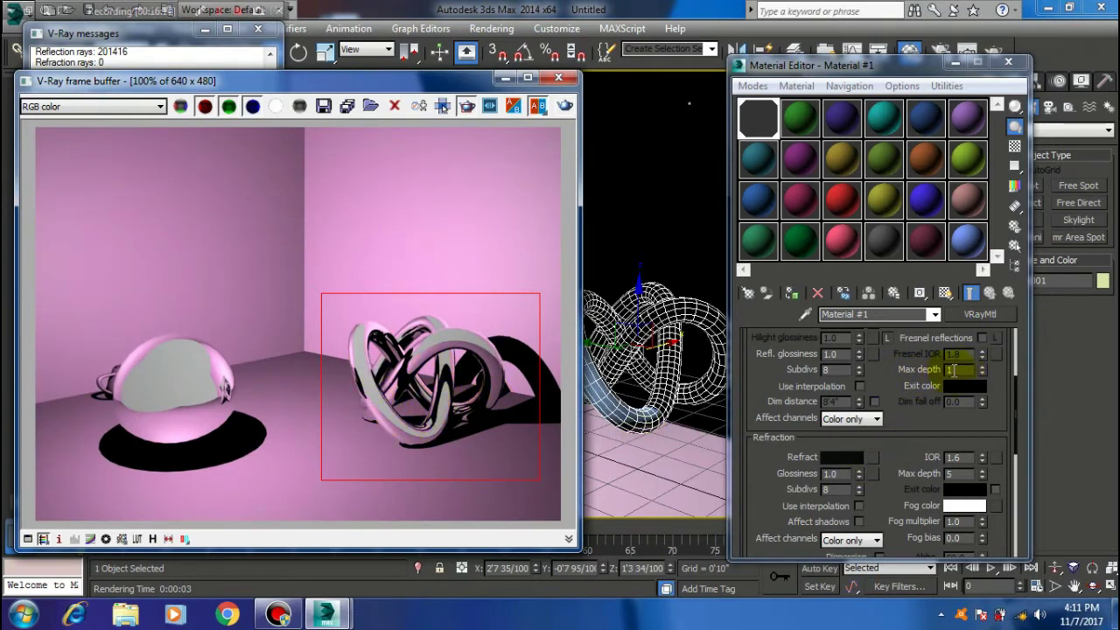
text(2)
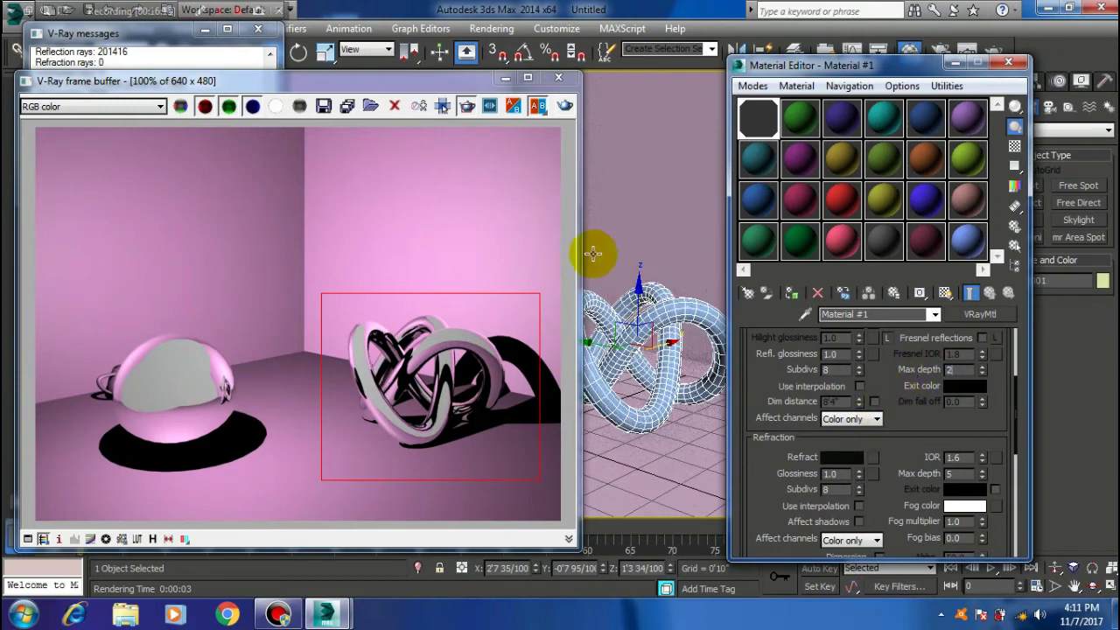
click(564, 106)
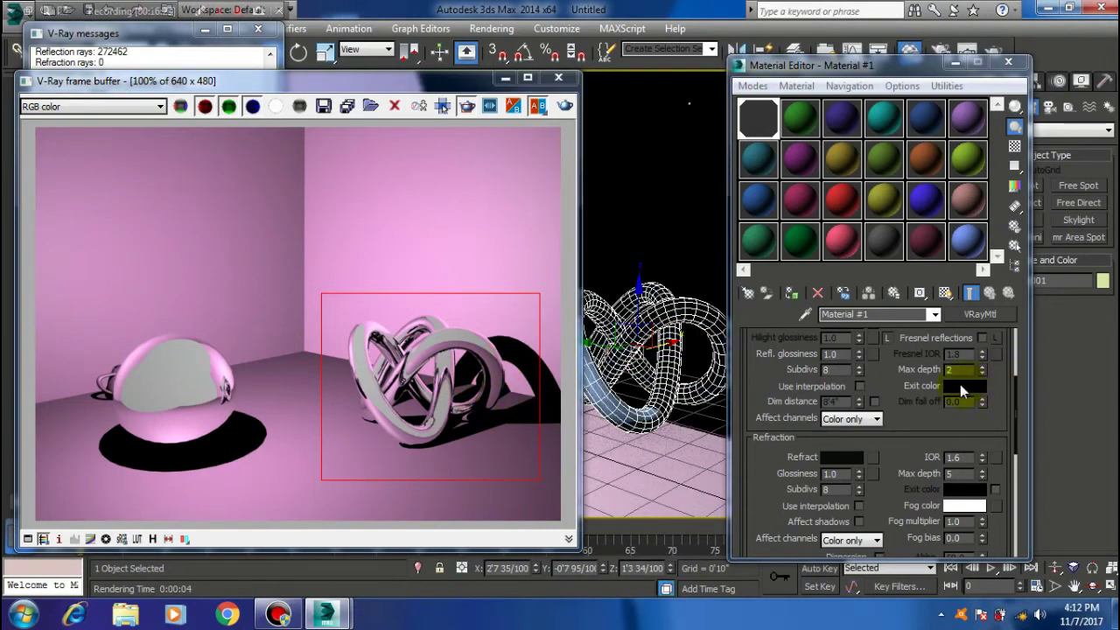
Set the reflection exit colour to green and render to see it in the knot
click(962, 384)
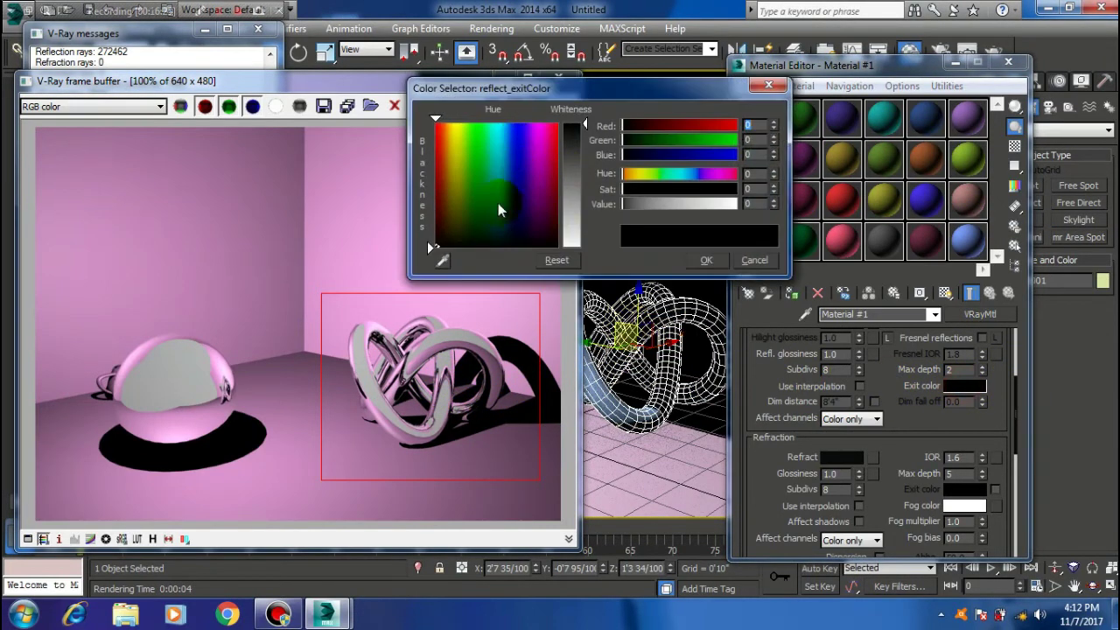
mouse_move(513, 175)
mouse_down()
mouse_move(458, 247)
mouse_move(479, 131)
mouse_up()
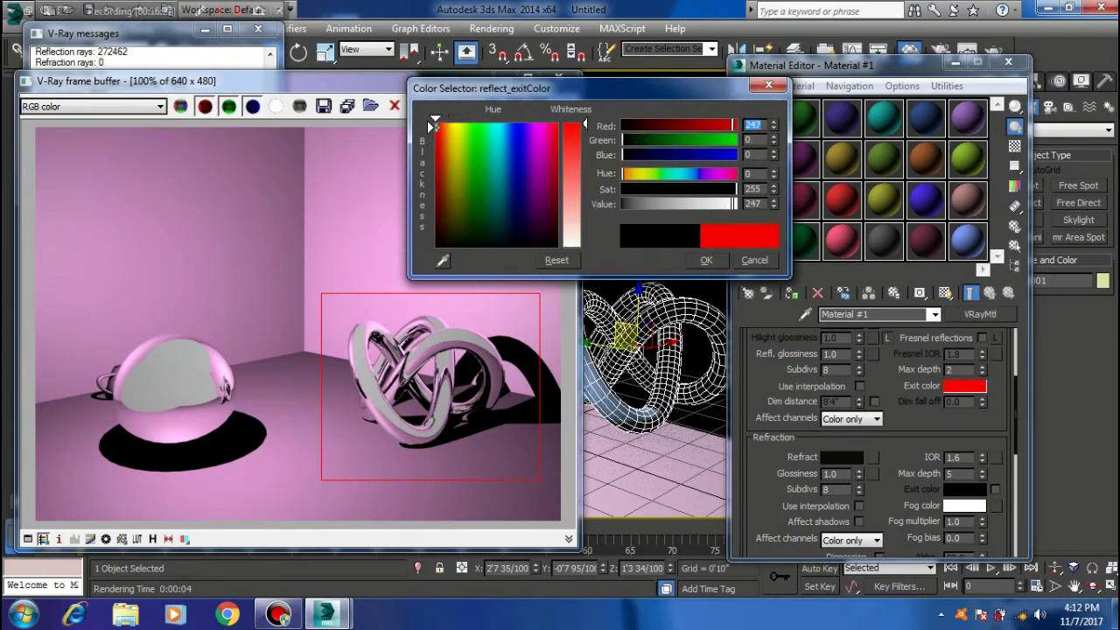
click(705, 260)
text(1)
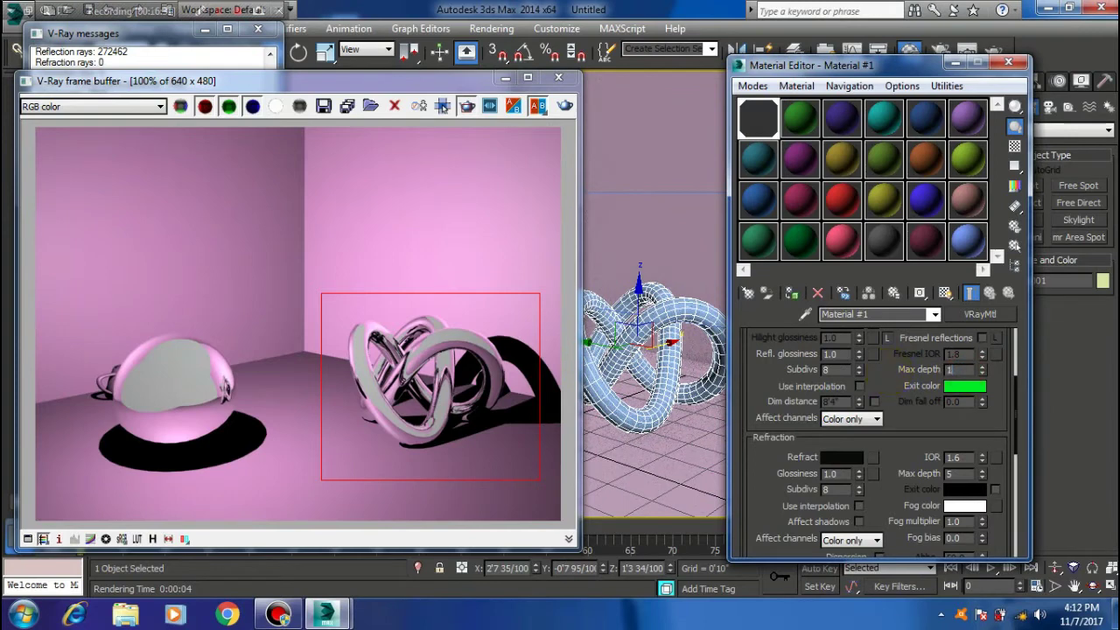
click(562, 110)
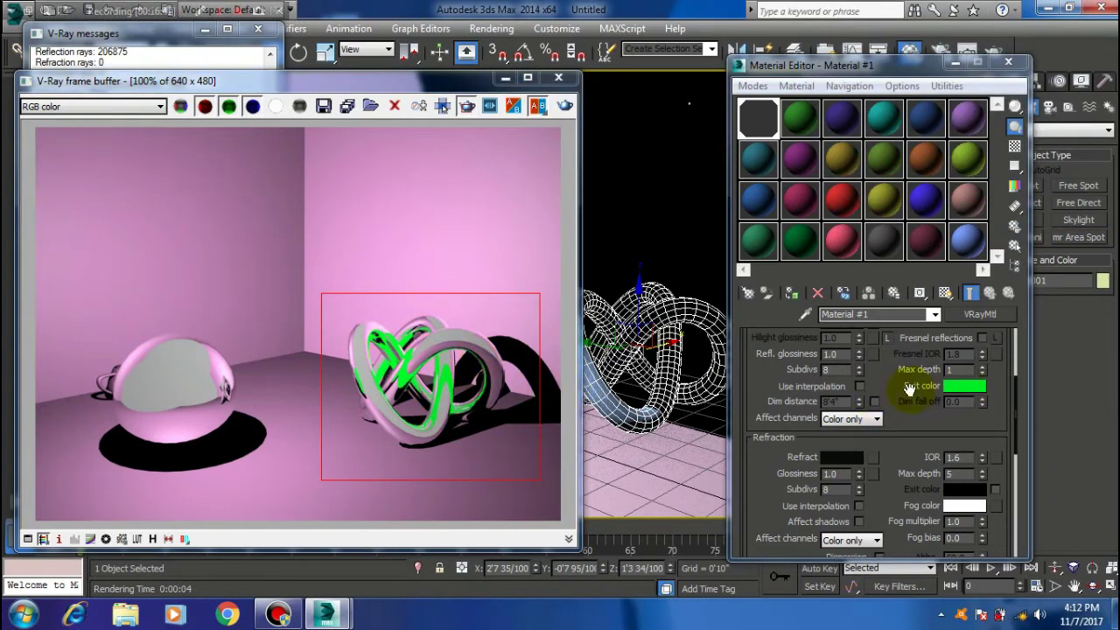
Reset the reflection exit colour to black
click(960, 390)
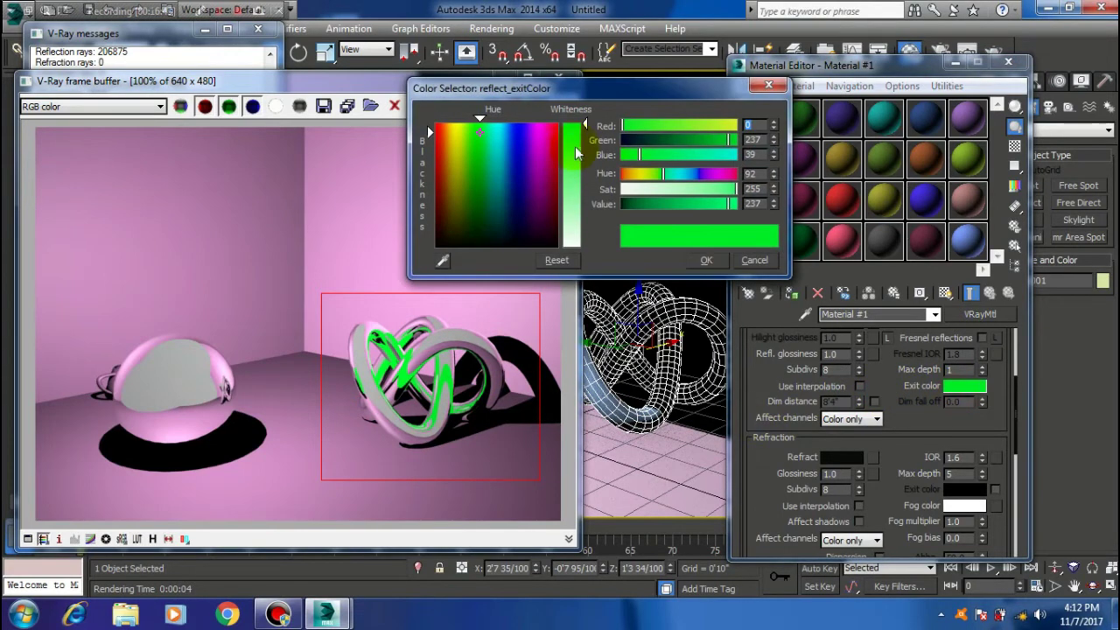
drag(584, 130, 593, 253)
drag(490, 131, 584, 247)
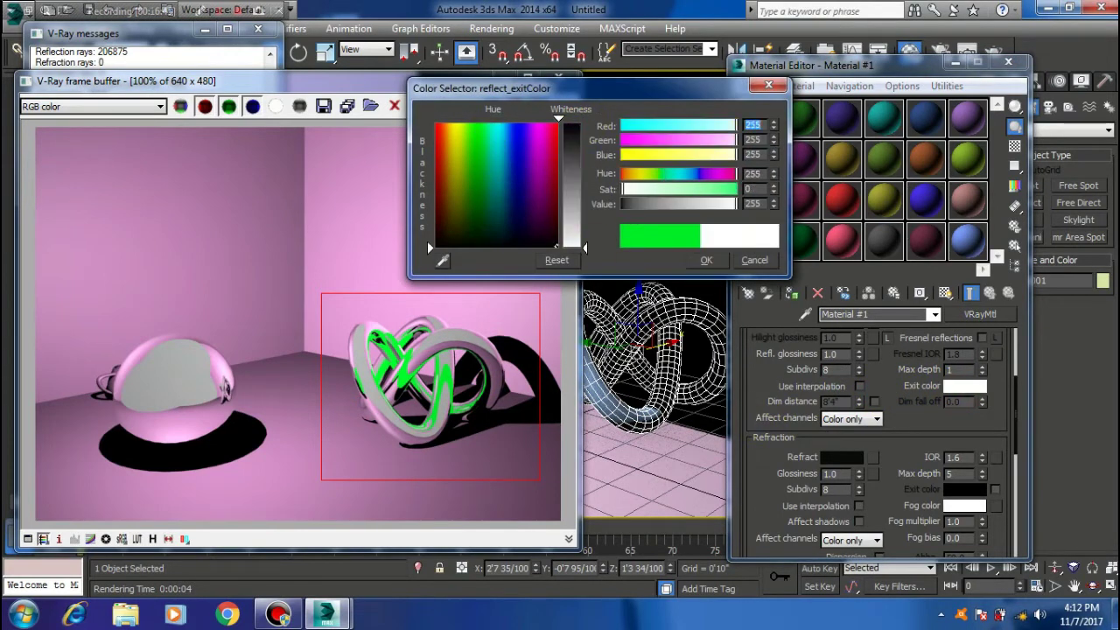
click(705, 262)
click(973, 372)
text(4)
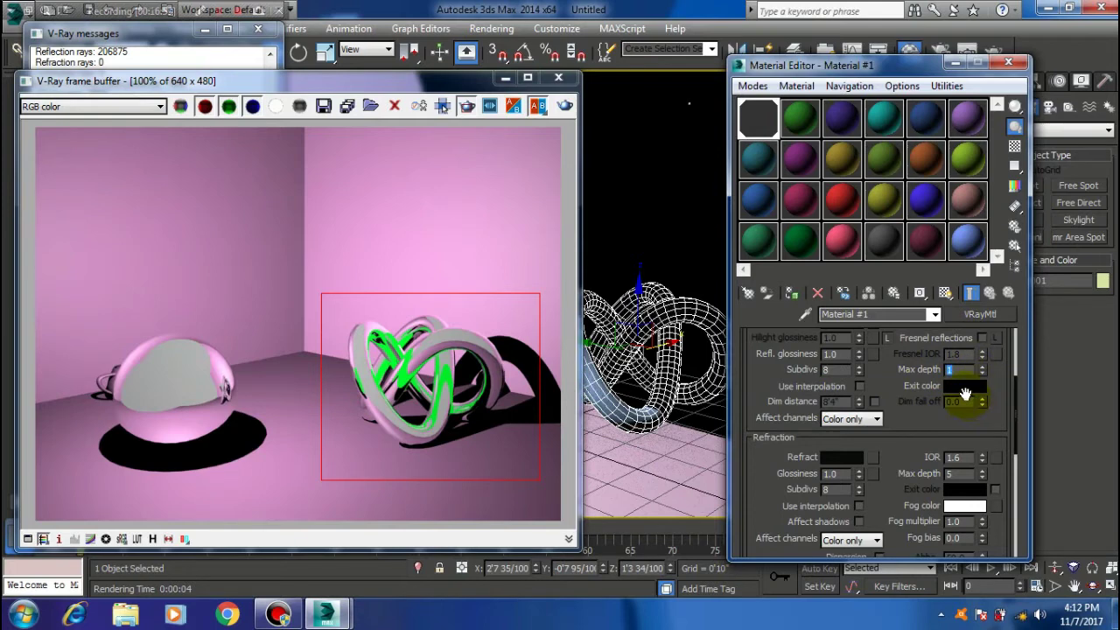
Re-render the knot with reflection max depth 4
click(564, 105)
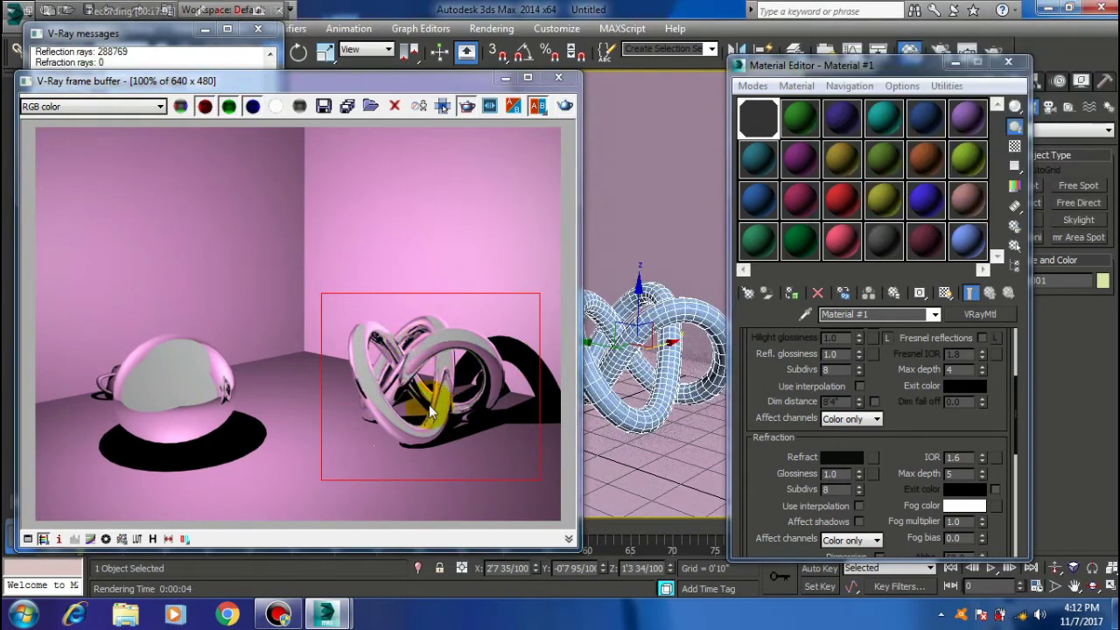
scroll(417, 402, up, 1)
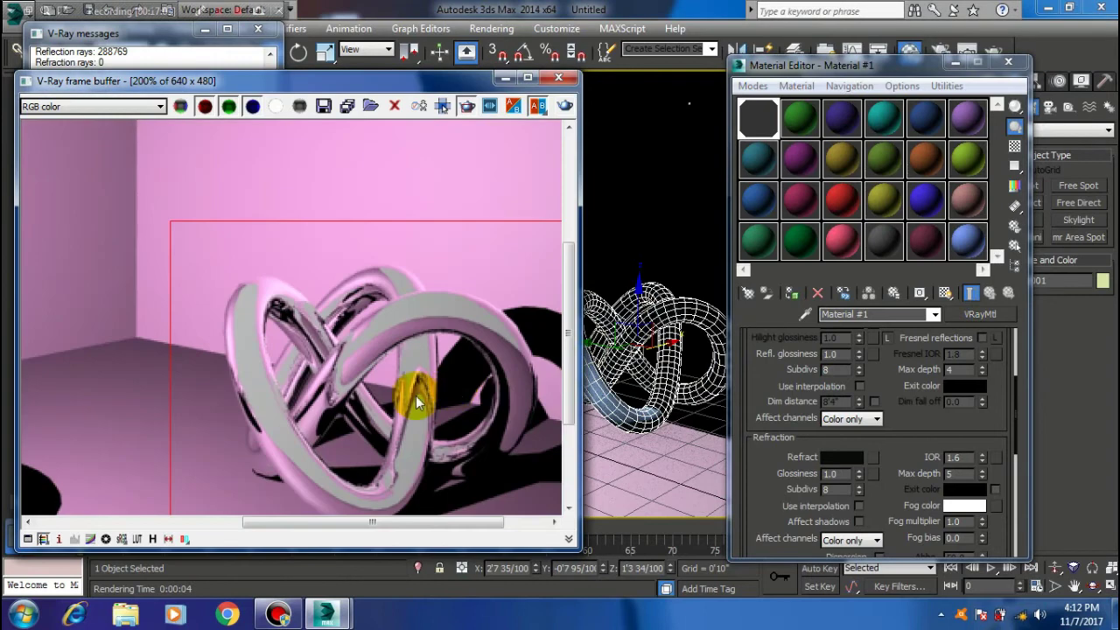
scroll(408, 384, down, 1)
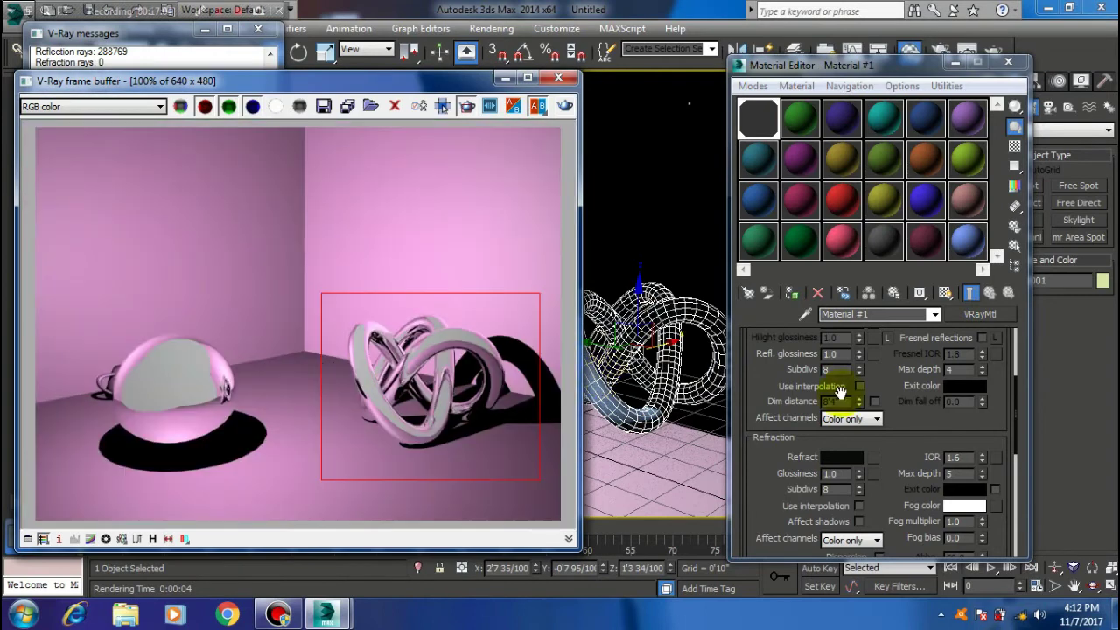
Set the reflection max depth to 5
double_click(960, 368)
text(5)
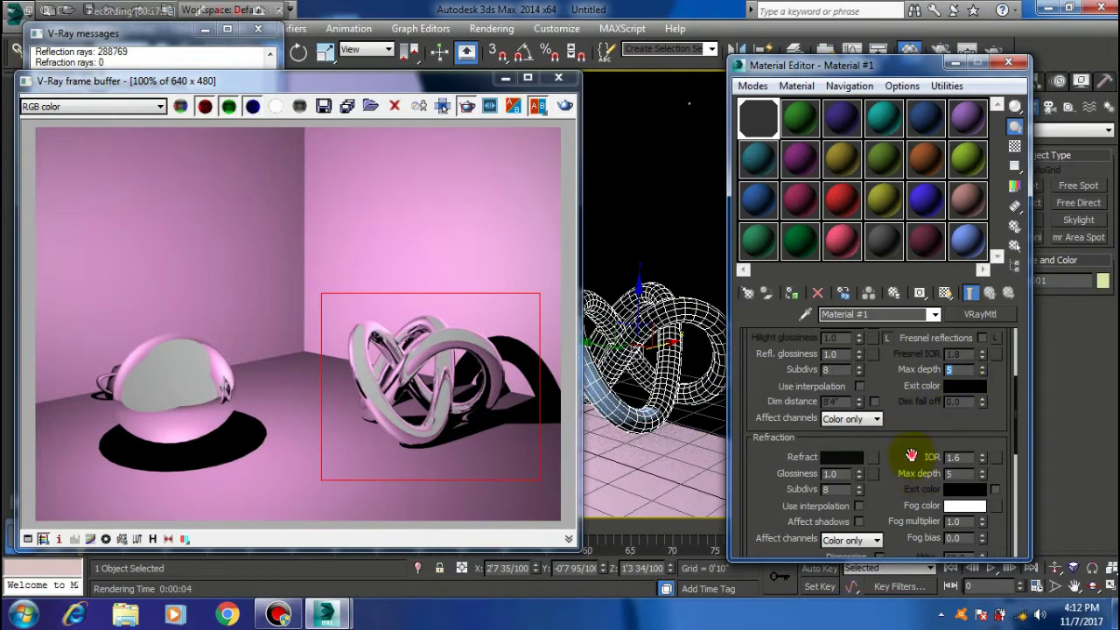
drag(910, 456, 919, 441)
mouse_move(902, 396)
mouse_down()
mouse_move(902, 443)
mouse_move(905, 431)
mouse_up()
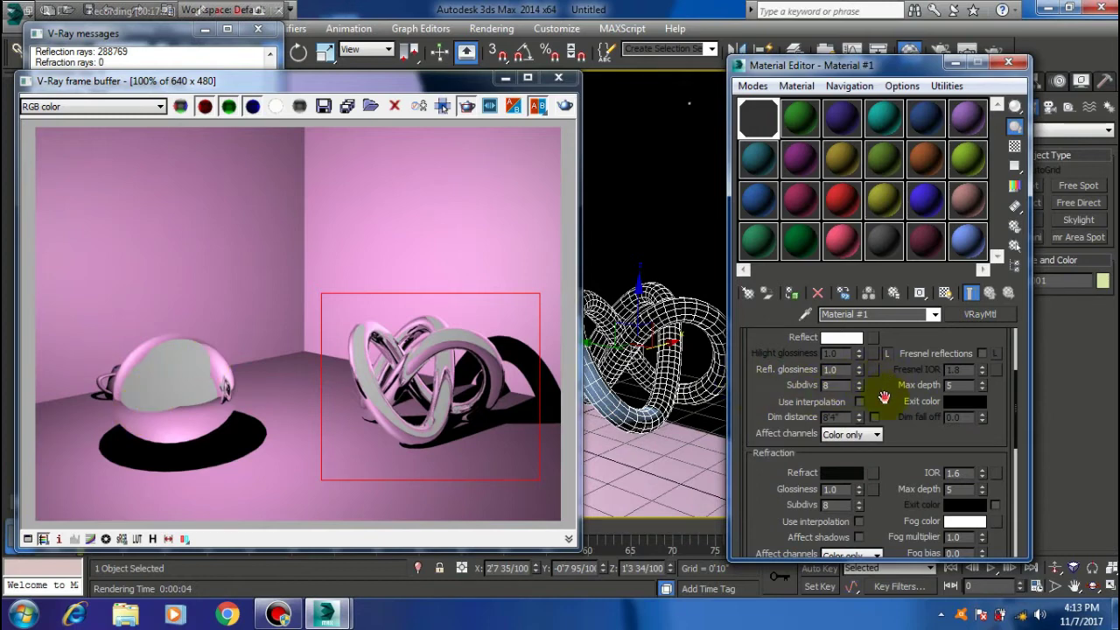
Set reflection glossiness to 0.8 and move the light near the sphere
scroll(884, 398, up, 1)
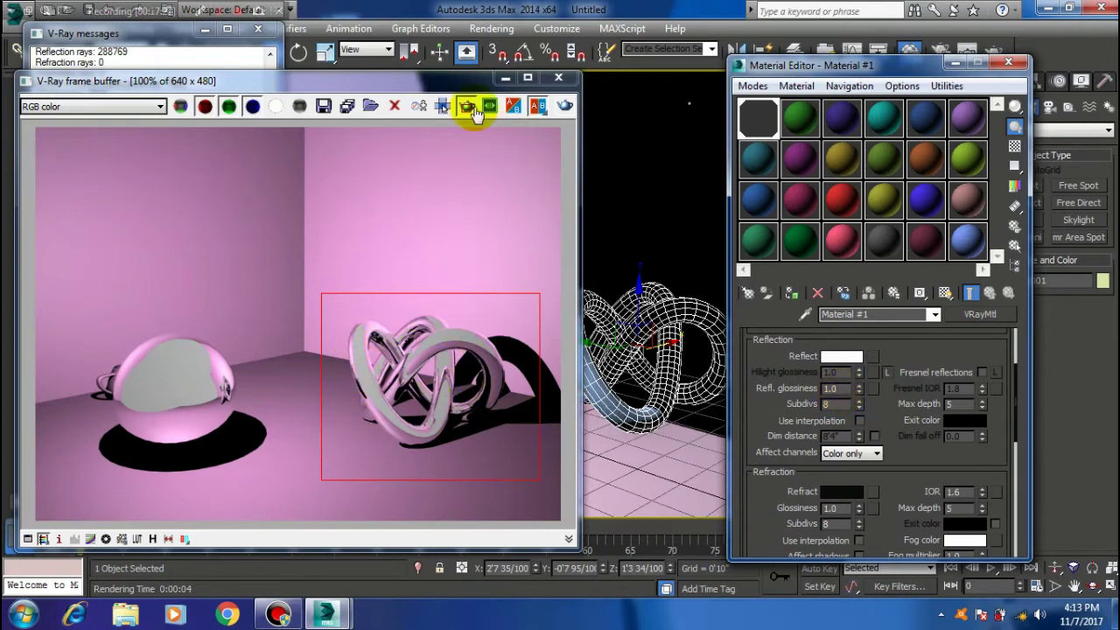
click(831, 388)
text(0.8)
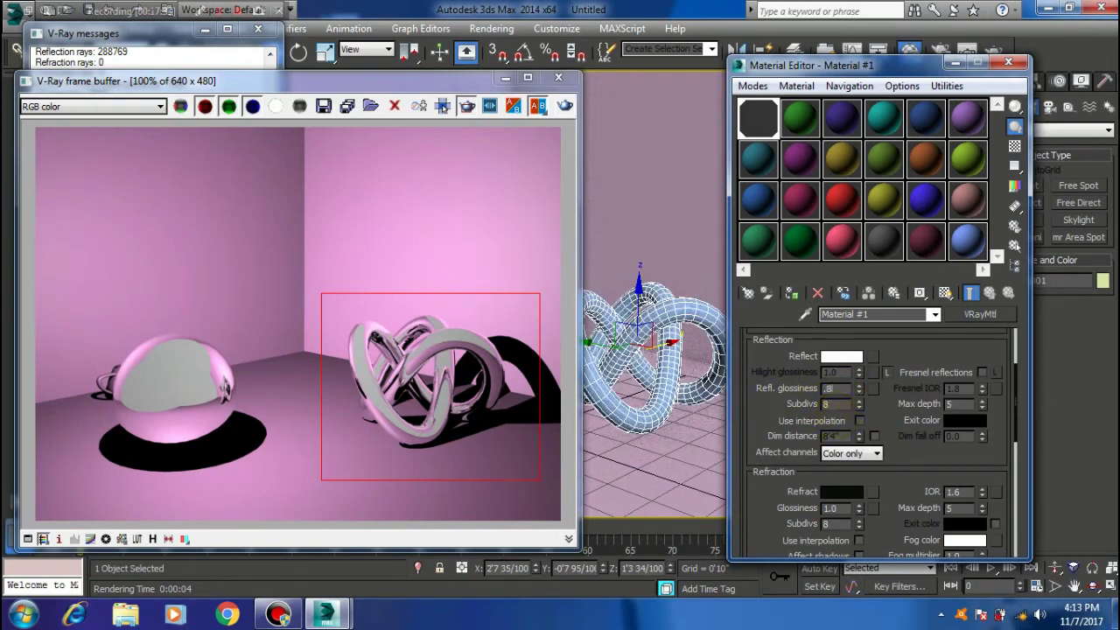
key(Return)
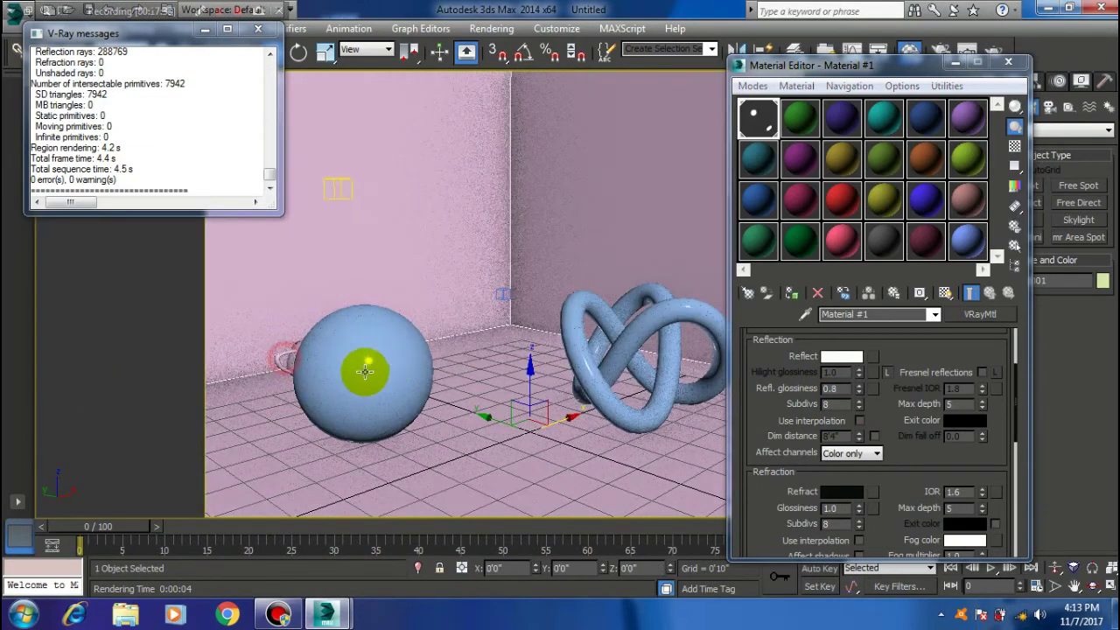
mouse_move(366, 372)
mouse_down()
mouse_move(346, 371)
mouse_move(490, 463)
mouse_move(510, 411)
mouse_up()
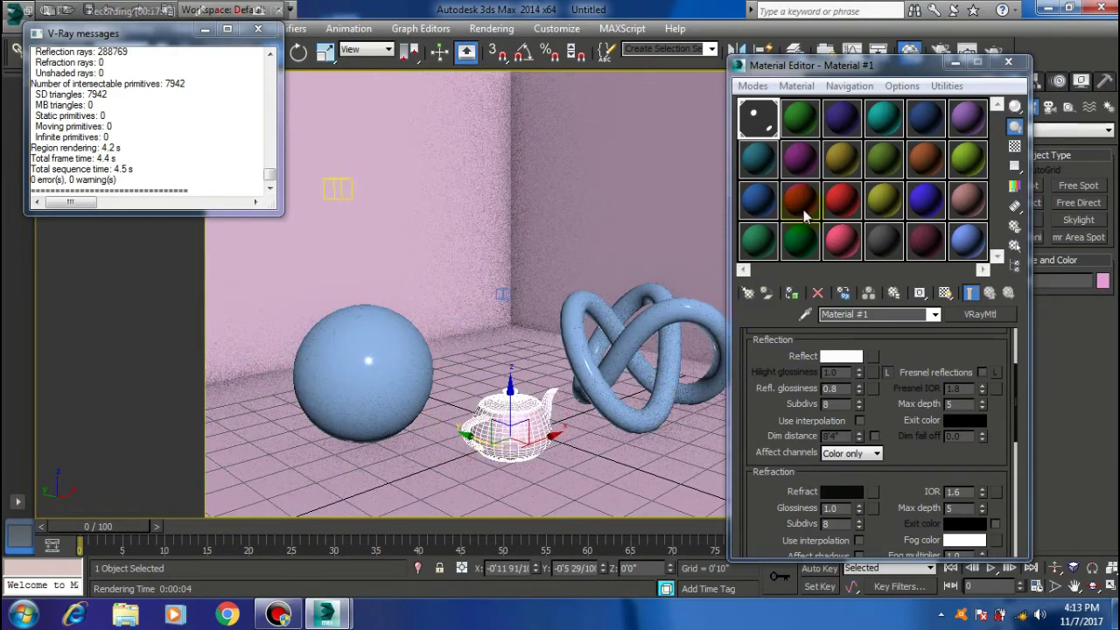
Assign green Material #2 to the teapot and set its Reflect colour to grey (69)
click(797, 133)
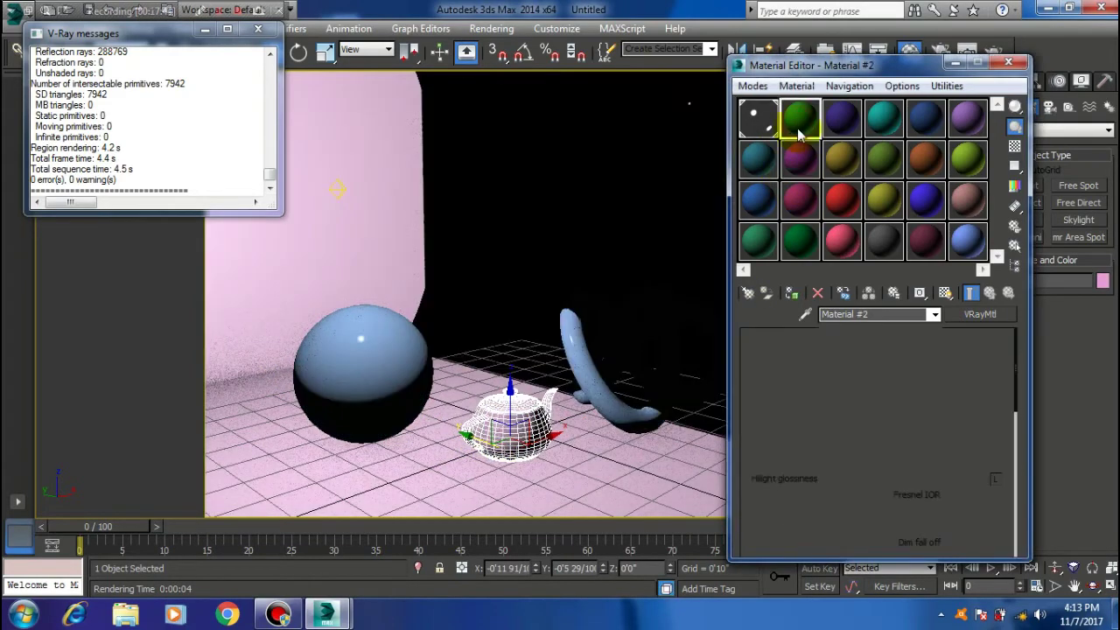
click(791, 292)
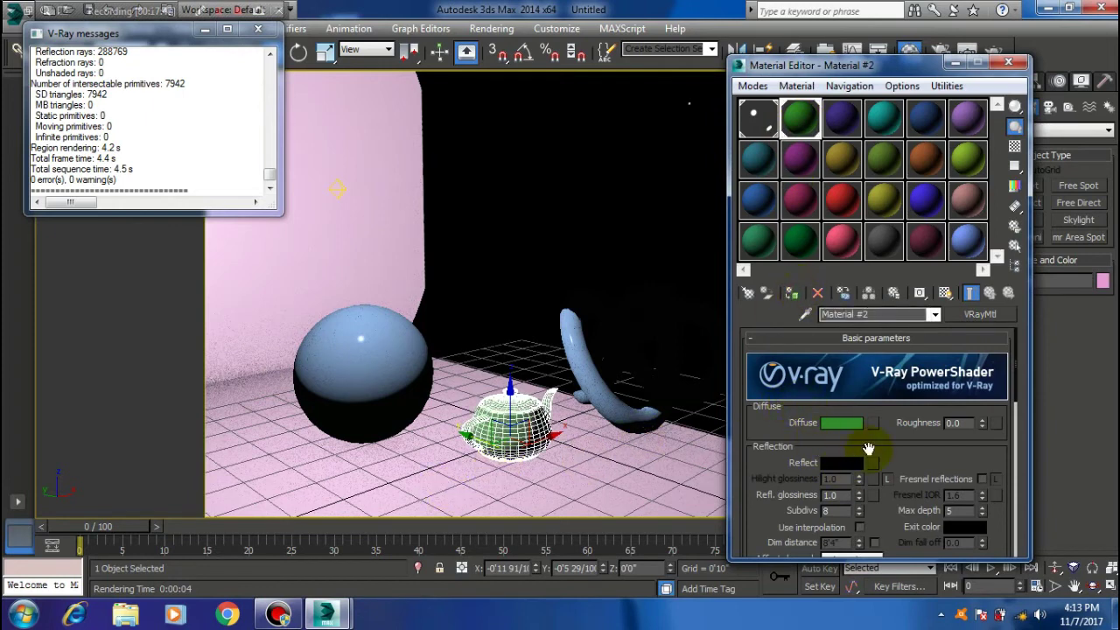
click(849, 463)
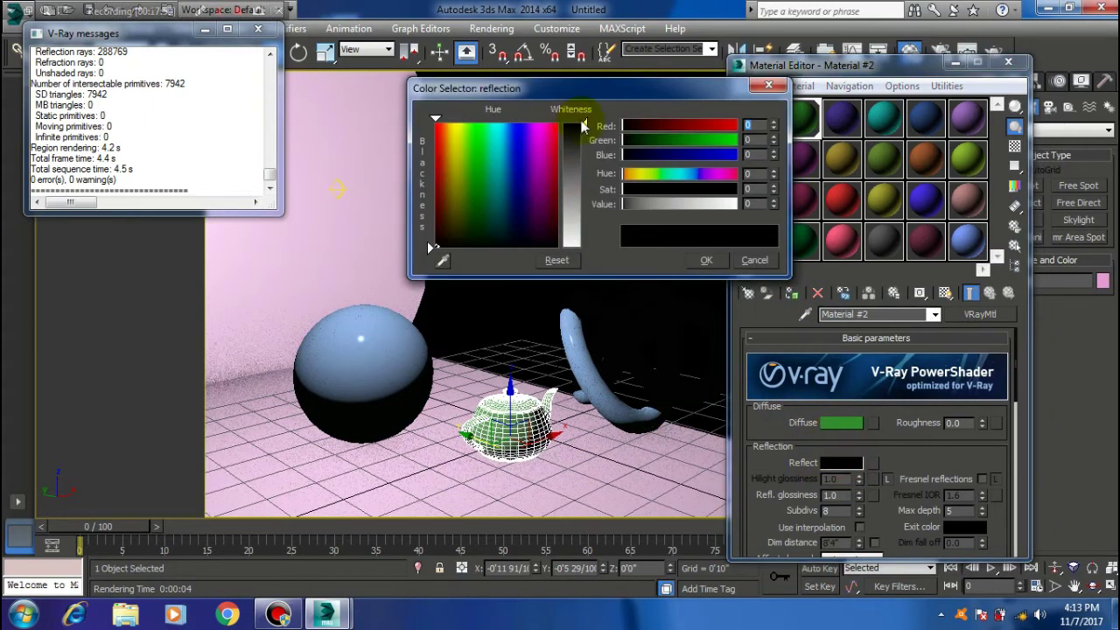
click(705, 260)
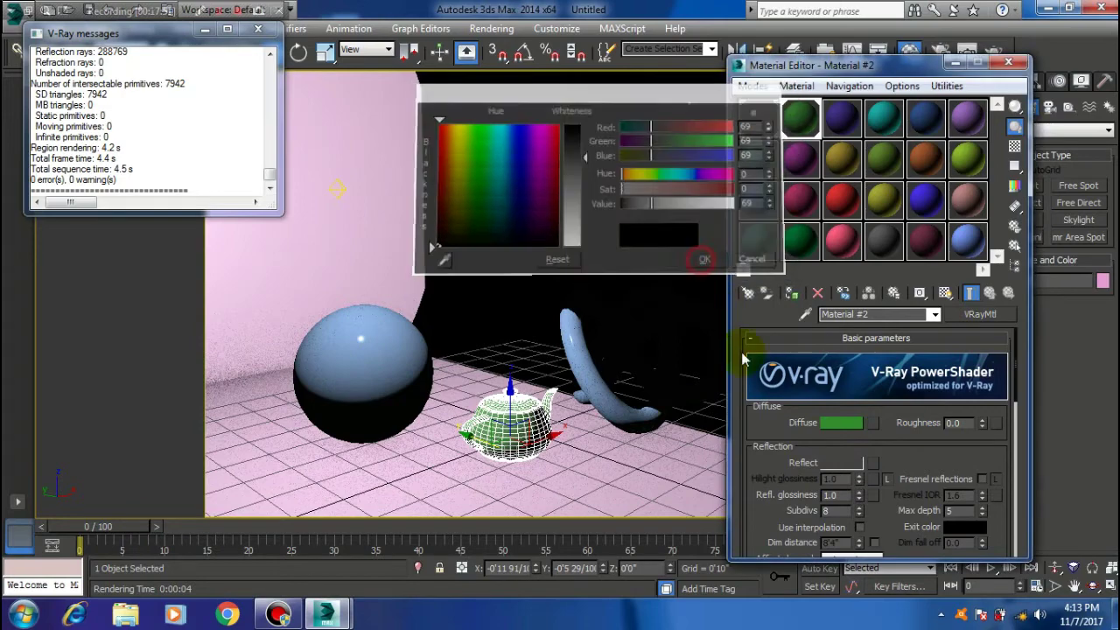
Render the scene, then region-render just the area around the teapot to check the material
click(938, 49)
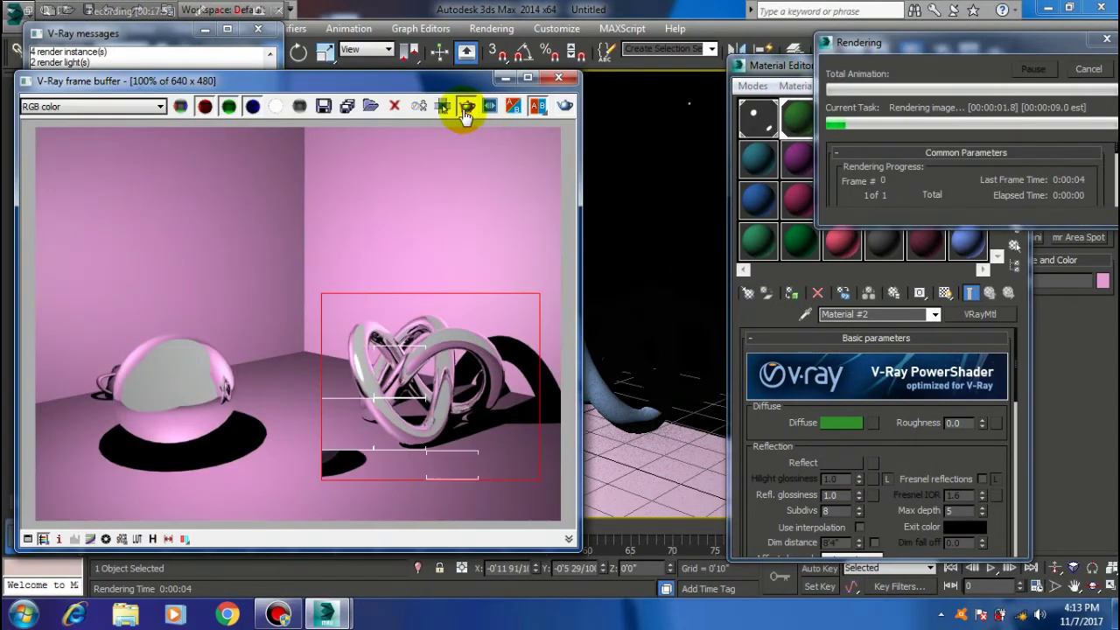
click(442, 105)
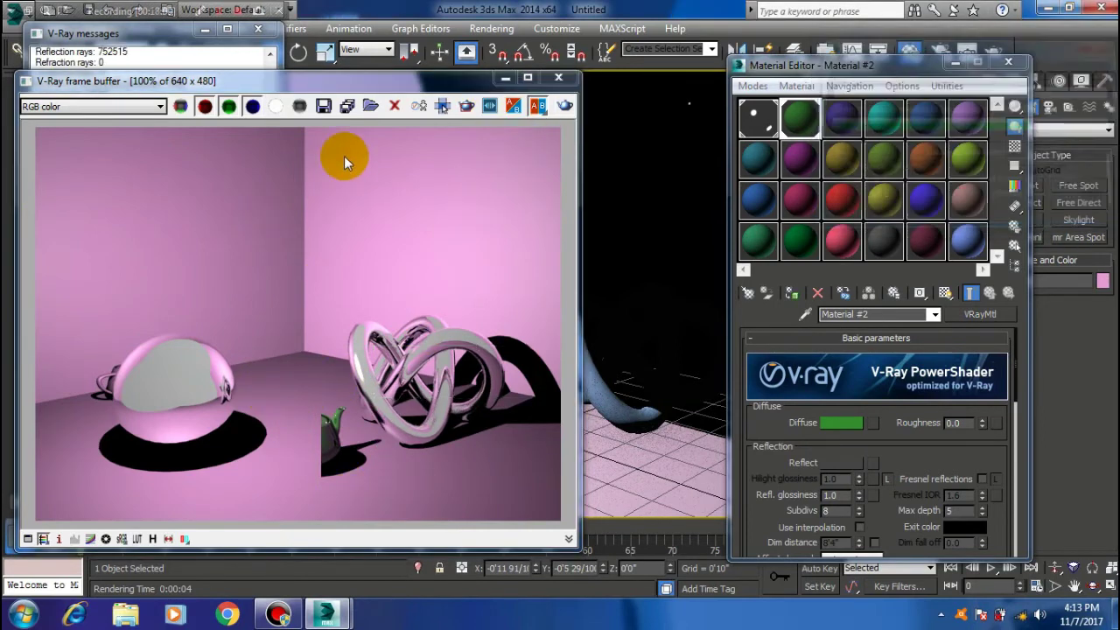
click(442, 105)
drag(271, 369, 347, 501)
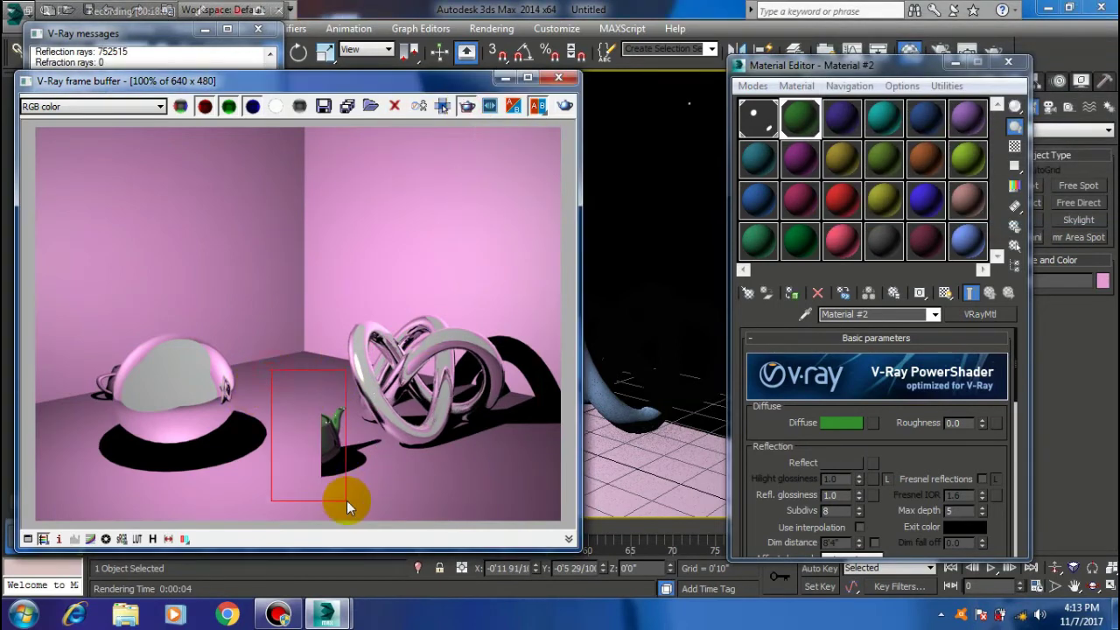
drag(228, 374, 379, 498)
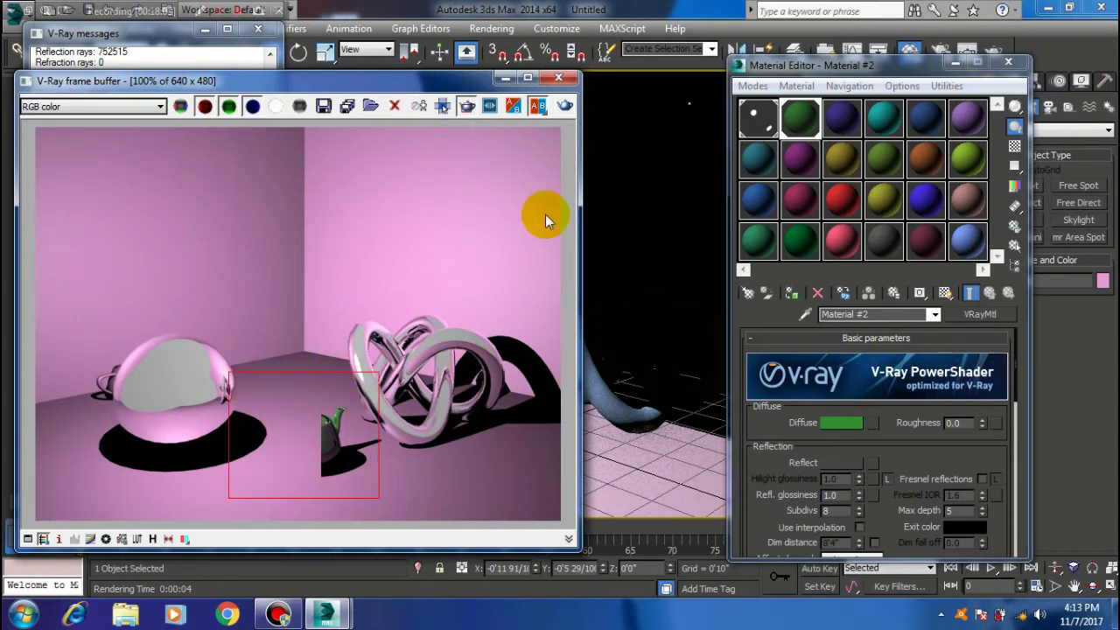
click(560, 109)
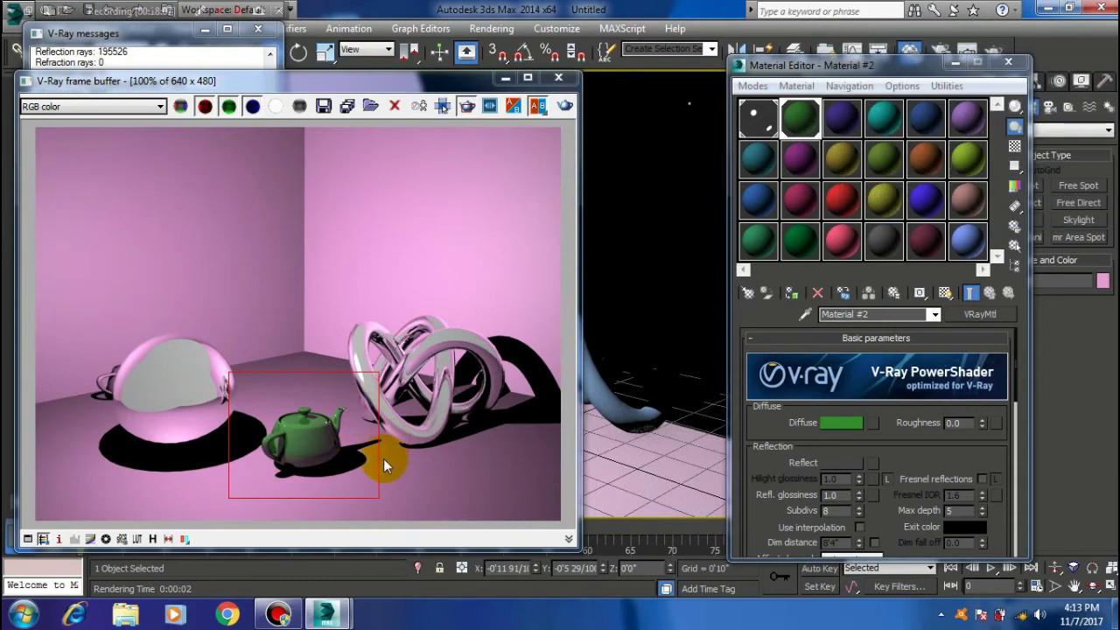
scroll(312, 449, up, 1)
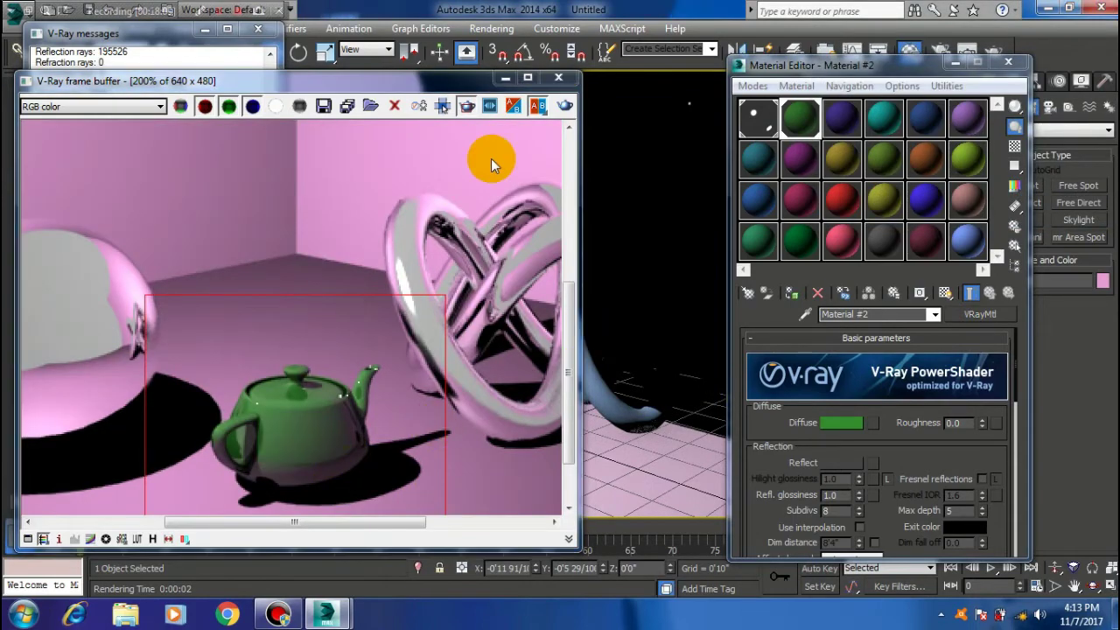
click(505, 79)
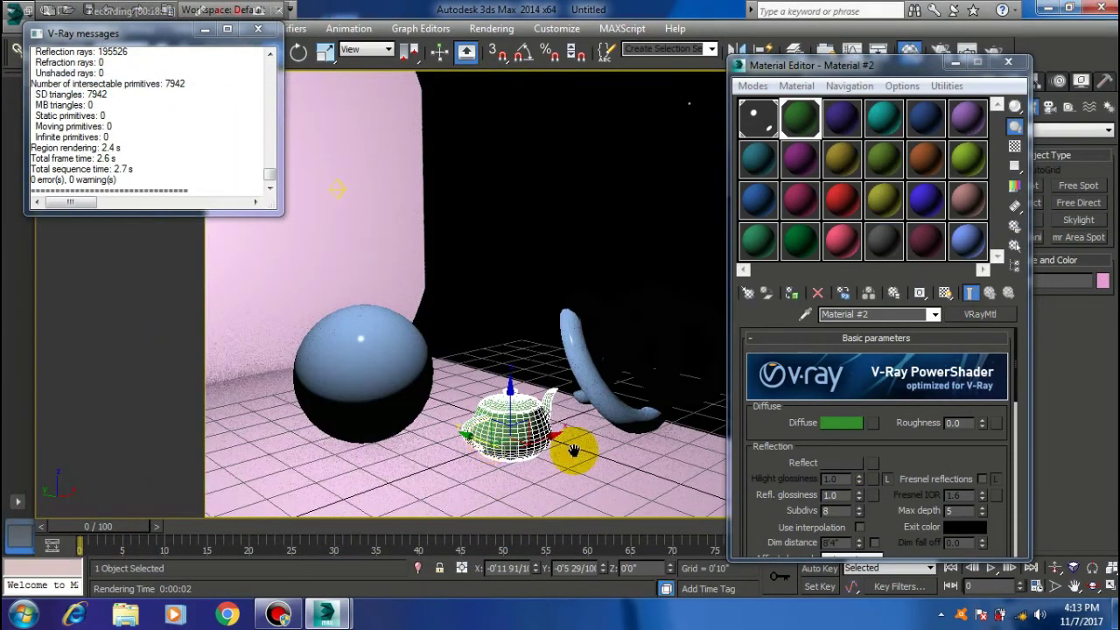
Switch to the camera view and dolly the camera closer to the teapot
key(c)
click(1054, 568)
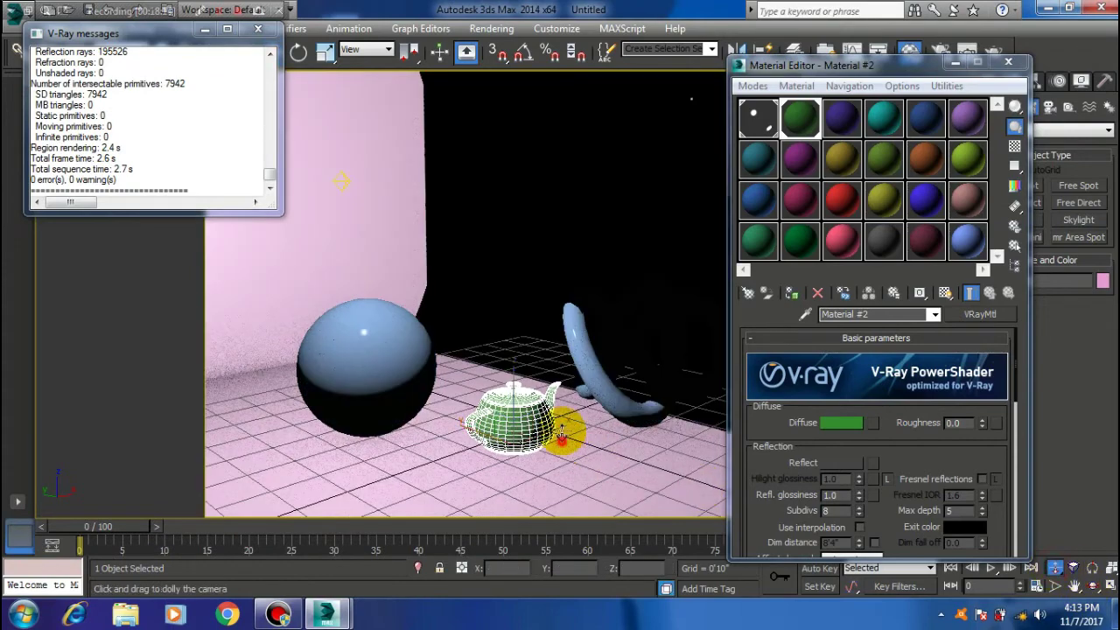
mouse_move(560, 451)
mouse_down()
mouse_move(545, 233)
mouse_move(550, 449)
mouse_move(553, 359)
mouse_move(545, 377)
mouse_up()
Render the close-up and view the glossy green teapot at full size in the frame buffer
key(shift+q)
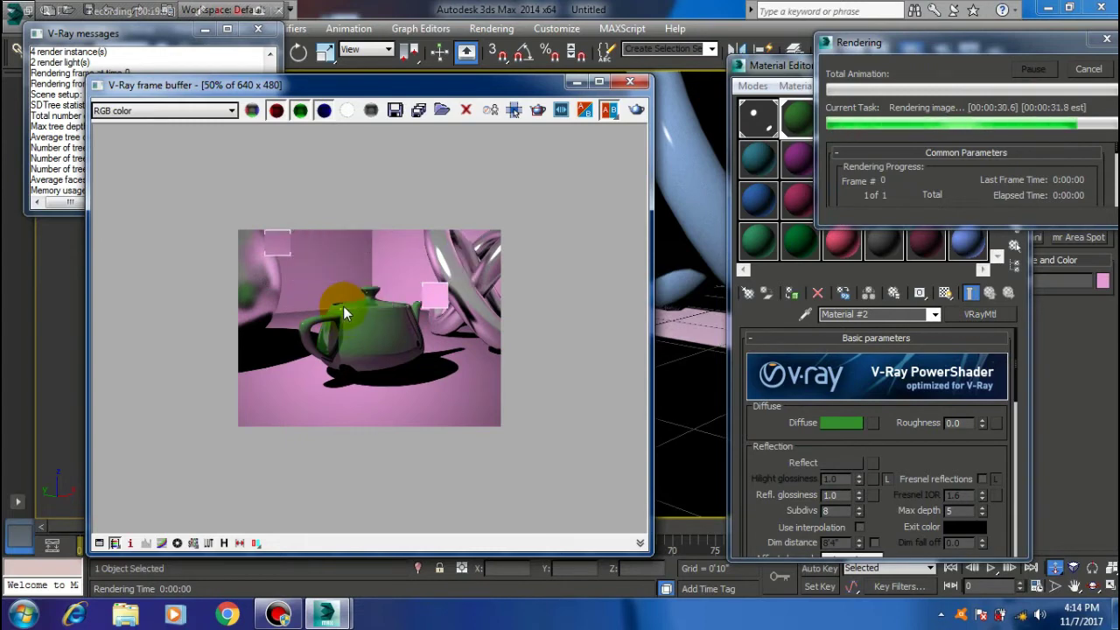
double_click(390, 346)
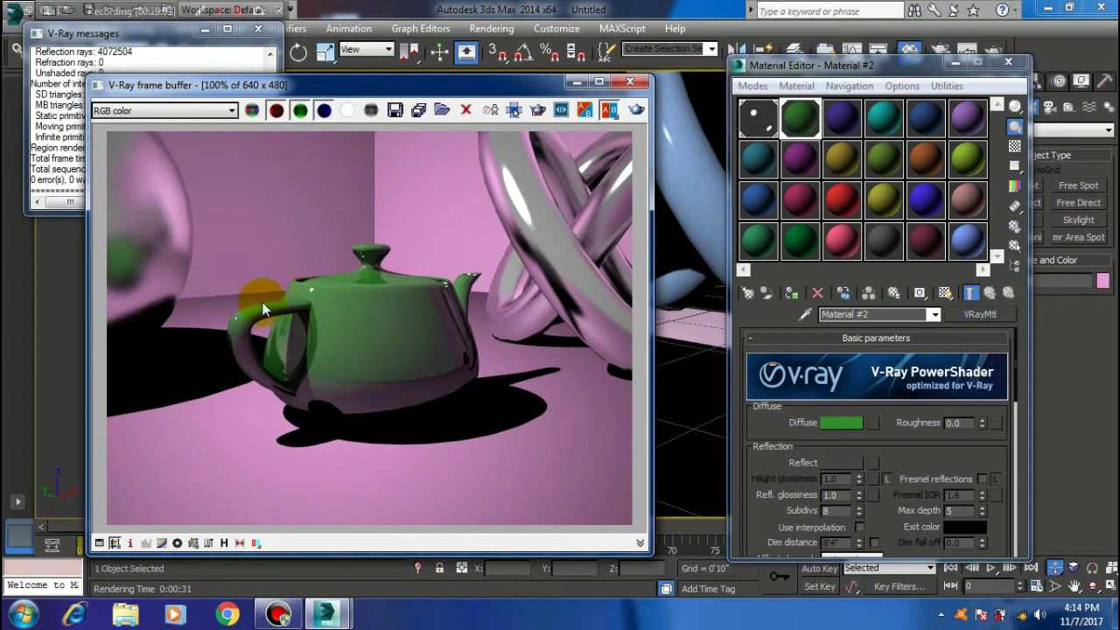
scroll(857, 499, down, 1)
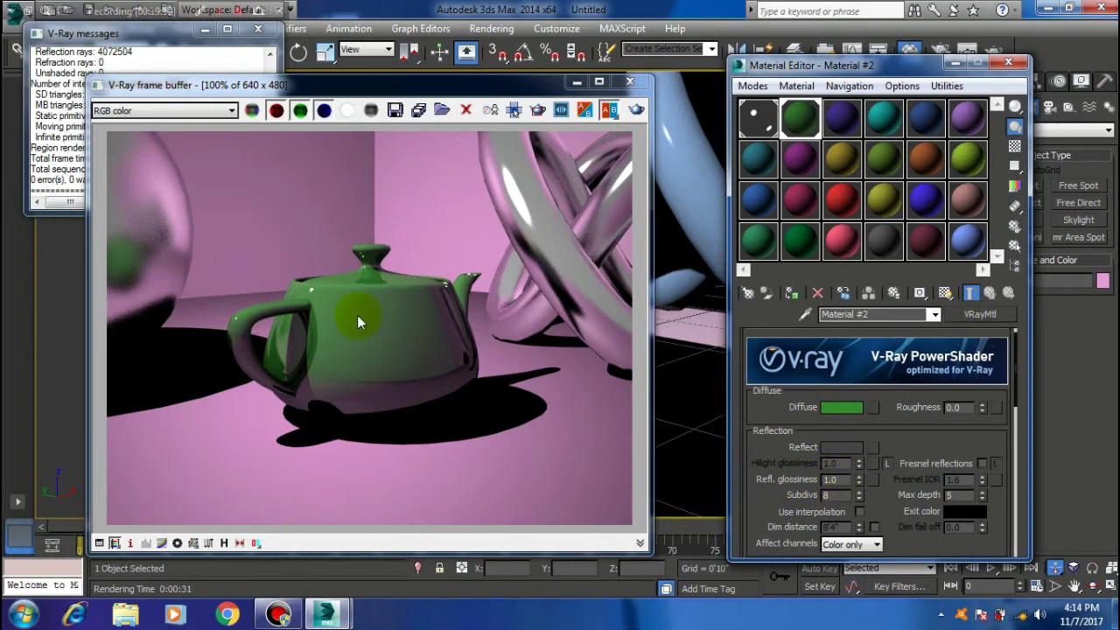
scroll(351, 307, up, 1)
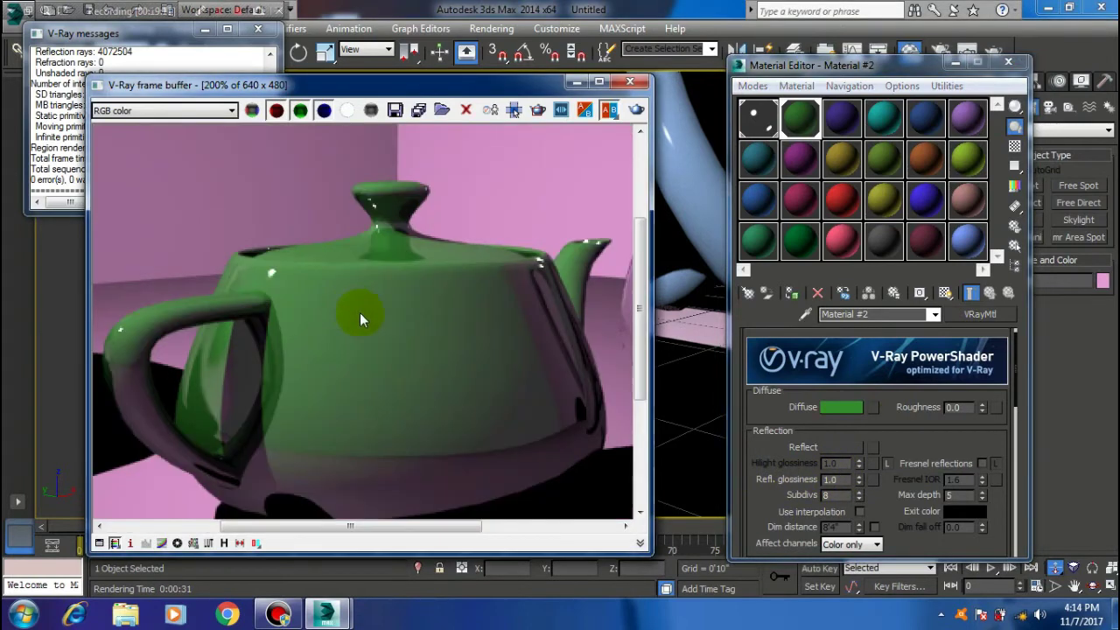
Set the teapot material's reflection glossiness to 0.9 and re-render
double_click(846, 480)
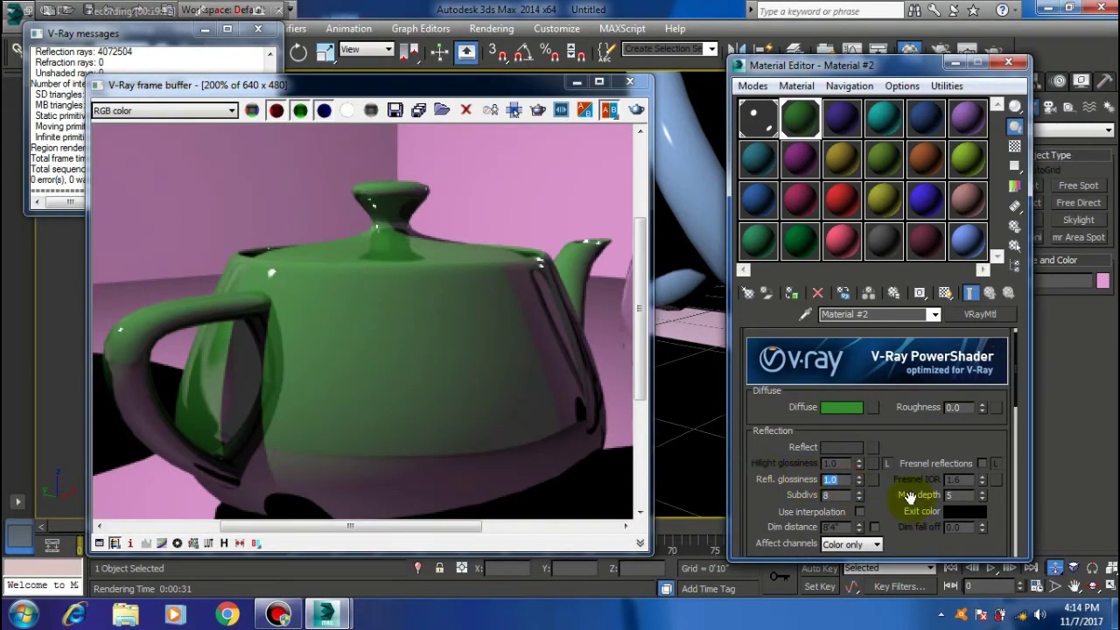
text(.)
text(9)
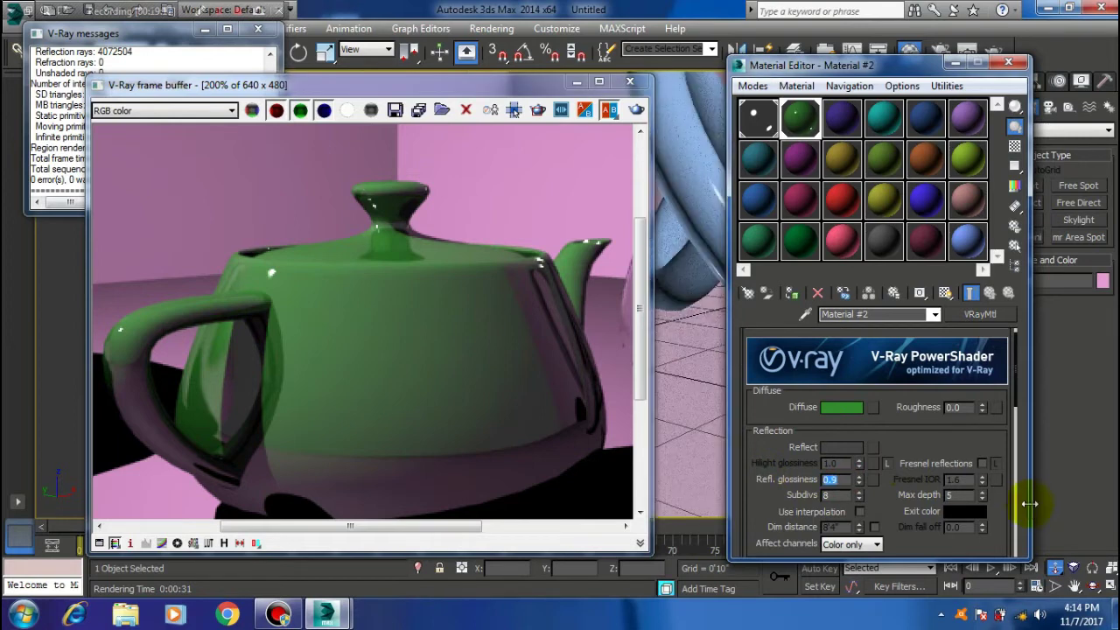
click(635, 109)
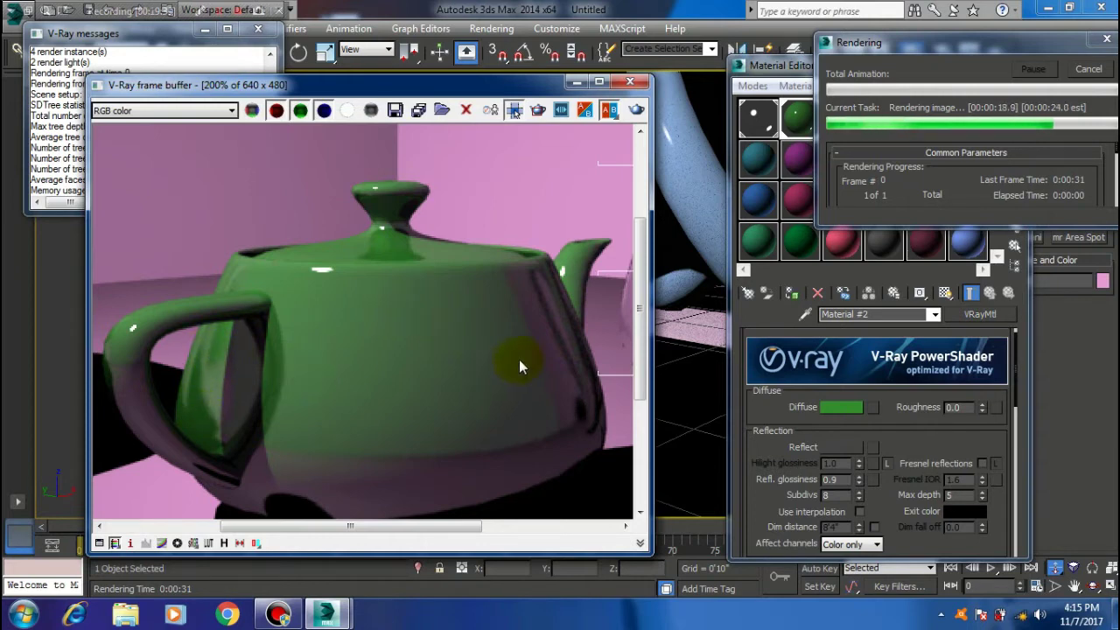
scroll(363, 332, down, 2)
scroll(350, 331, up, 1)
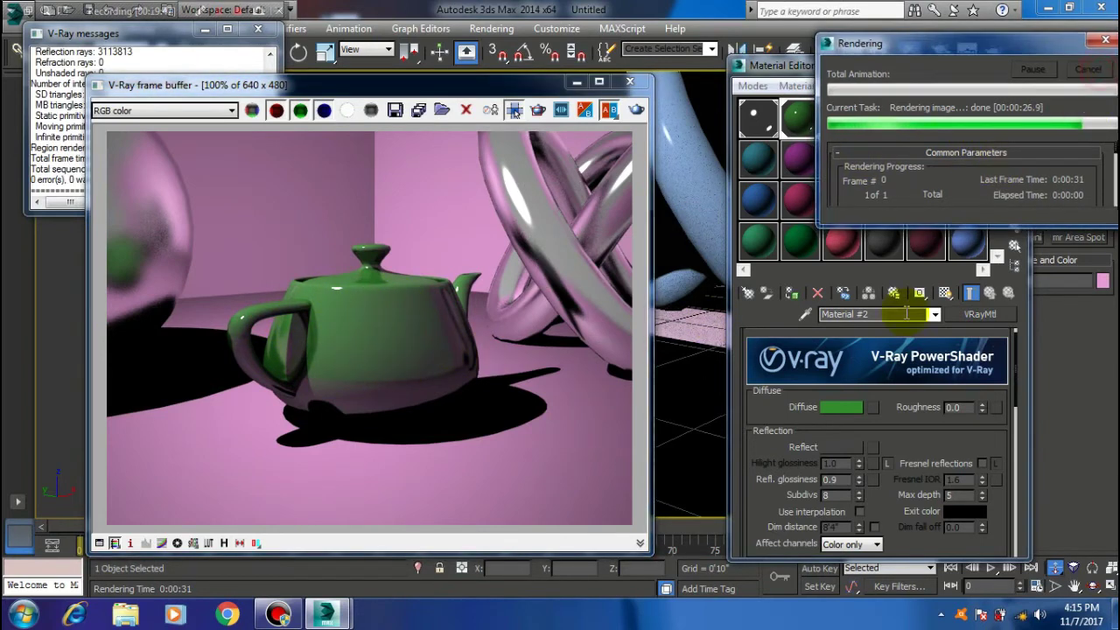
Lower the reflection glossiness to 0.7 and re-render for blurred reflections
drag(846, 479, 790, 476)
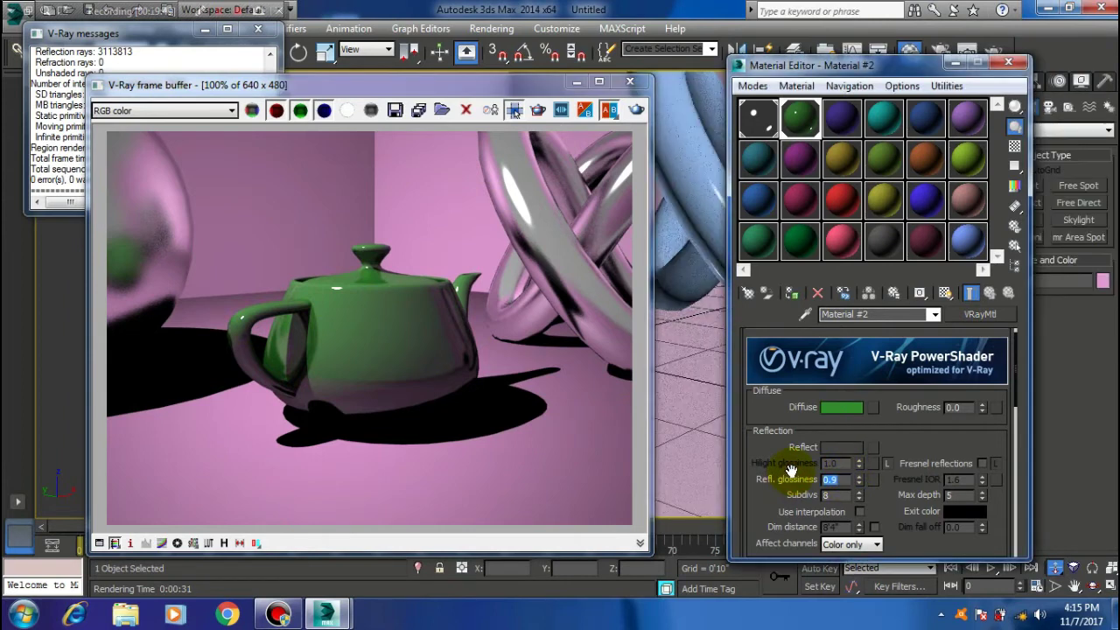
text(.7)
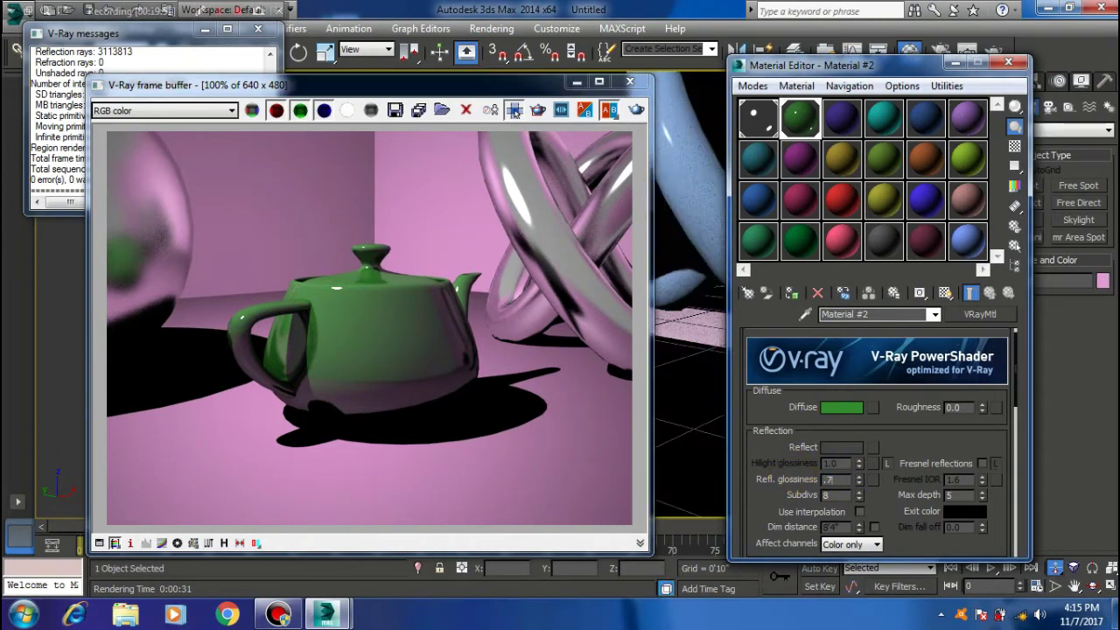
click(636, 108)
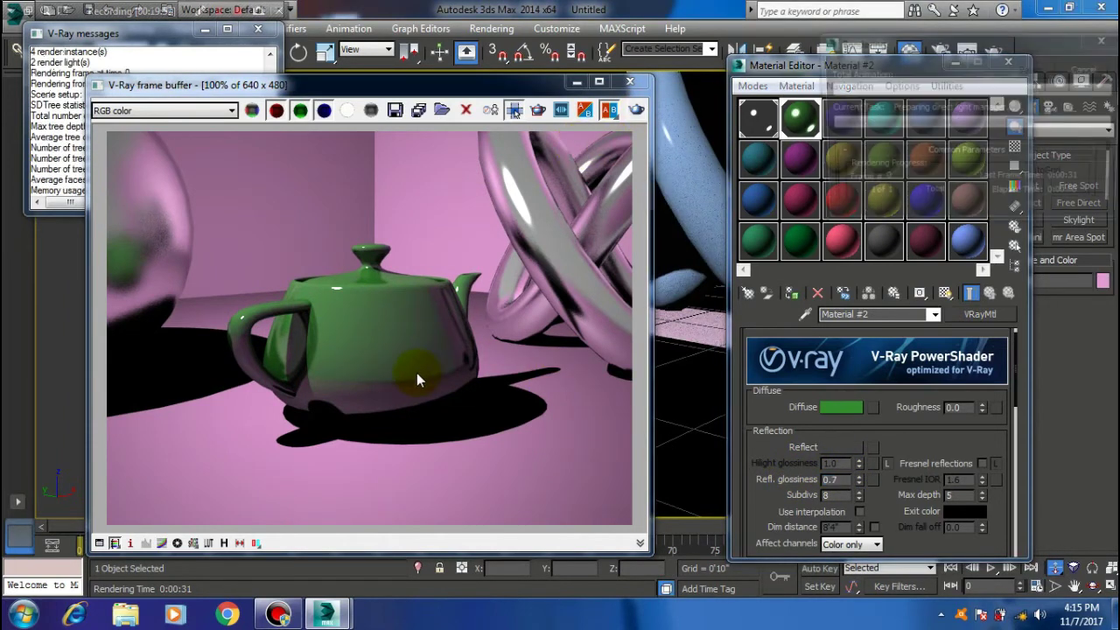
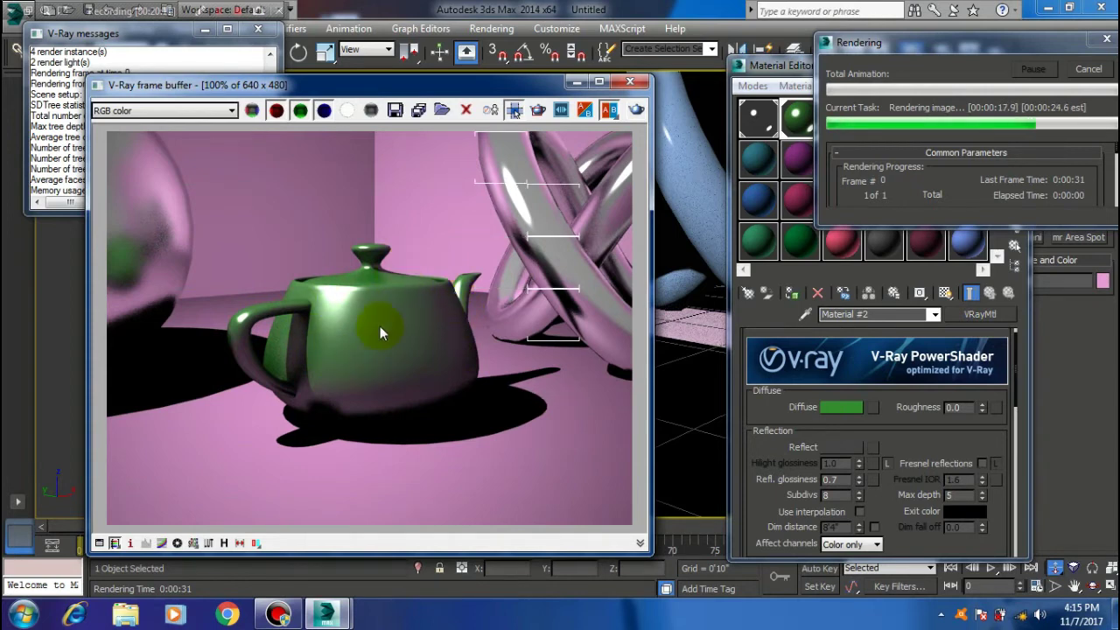
Zoom in and out on the finished green teapot render in the V-Ray frame buffer
scroll(314, 370, up, 3)
scroll(314, 371, down, 2)
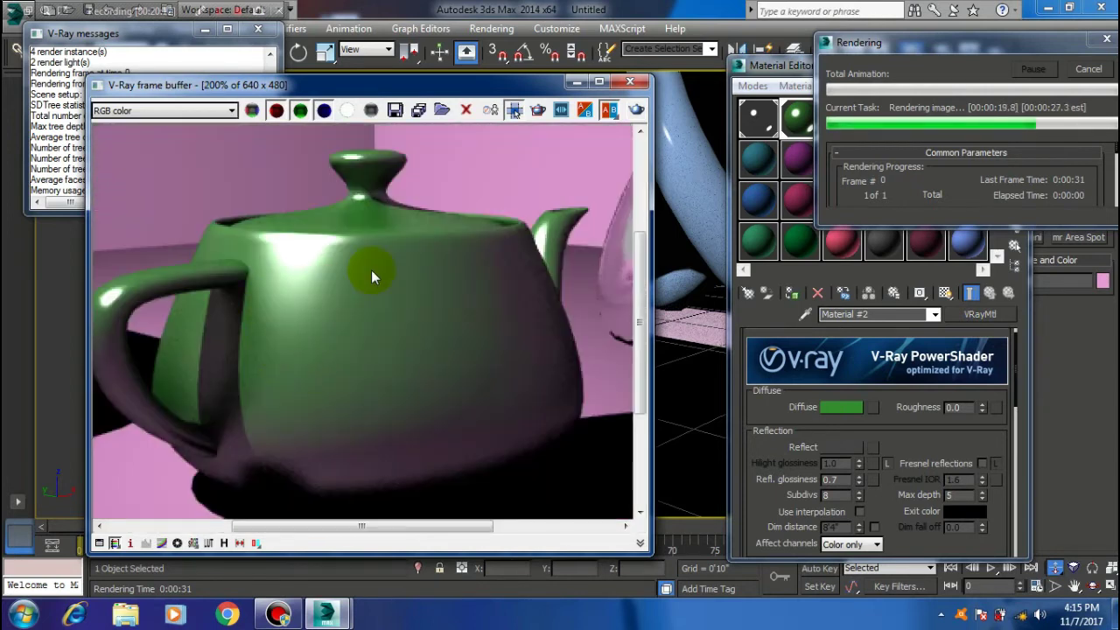
scroll(438, 341, down, 1)
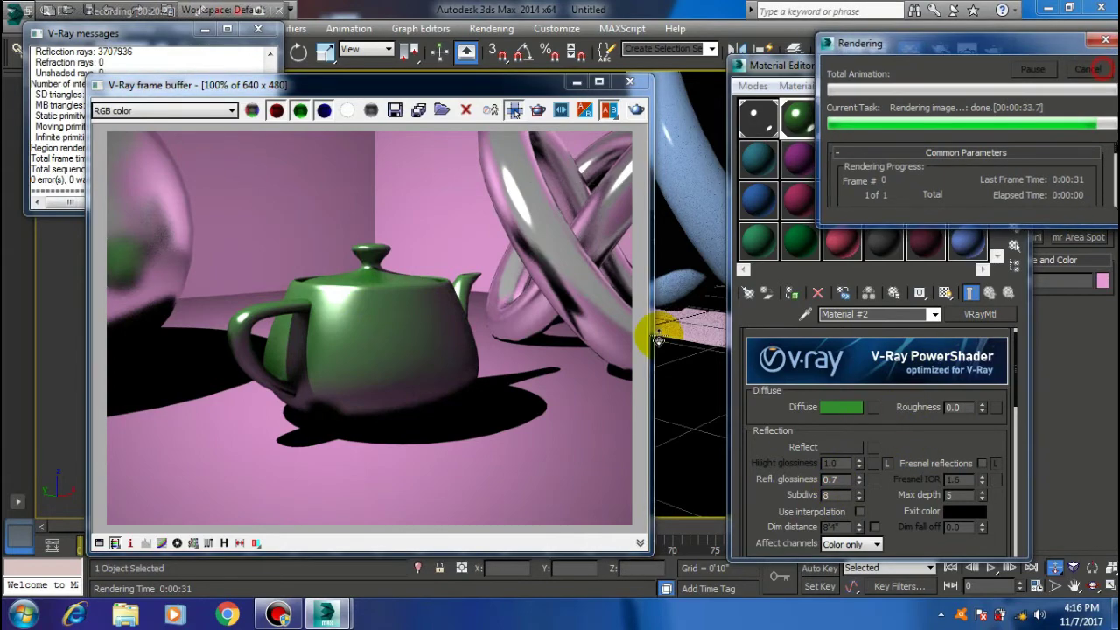
Scroll the teapot's VRayMtl to the reflection glossiness value of 0.7
scroll(393, 328, down, 1)
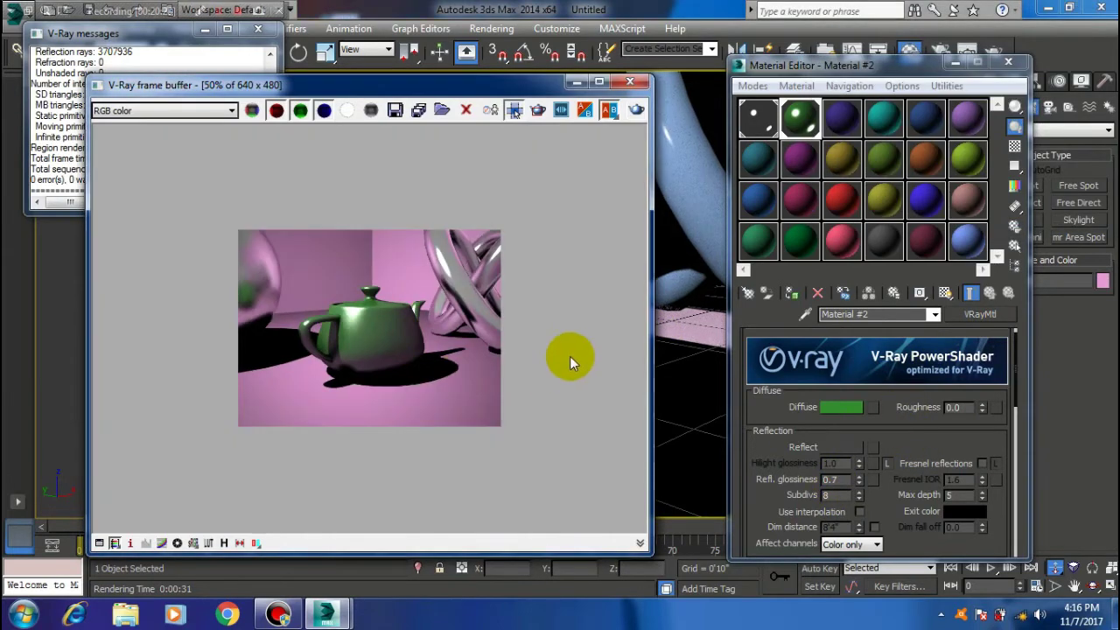
scroll(381, 343, up, 1)
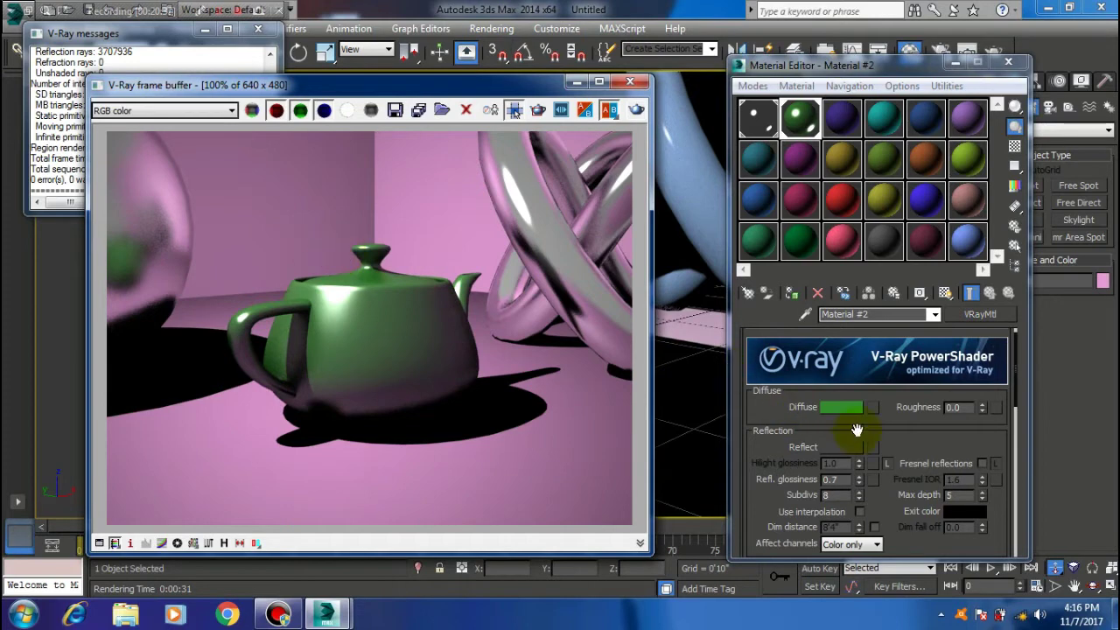
scroll(901, 451, down, 2)
scroll(893, 463, down, 1)
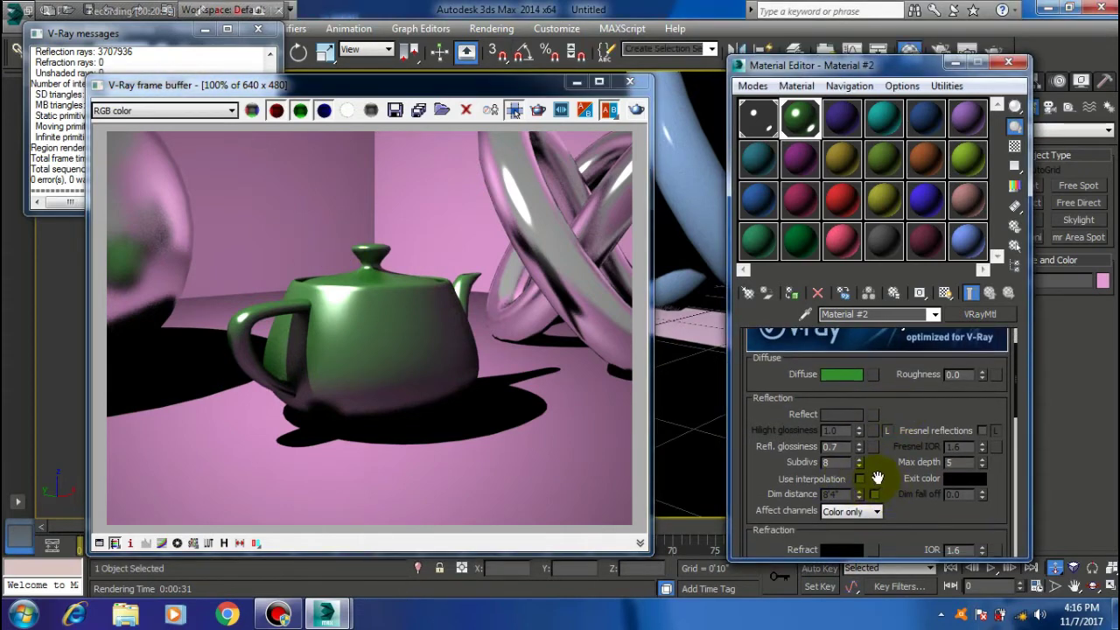
drag(877, 461, 824, 421)
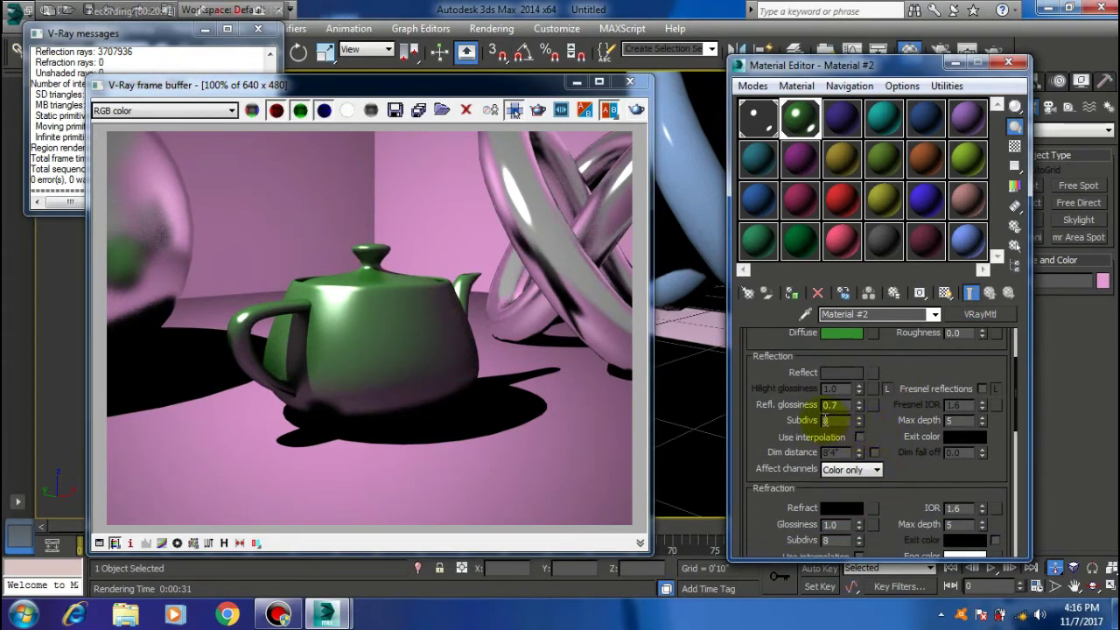
double_click(837, 405)
click(833, 405)
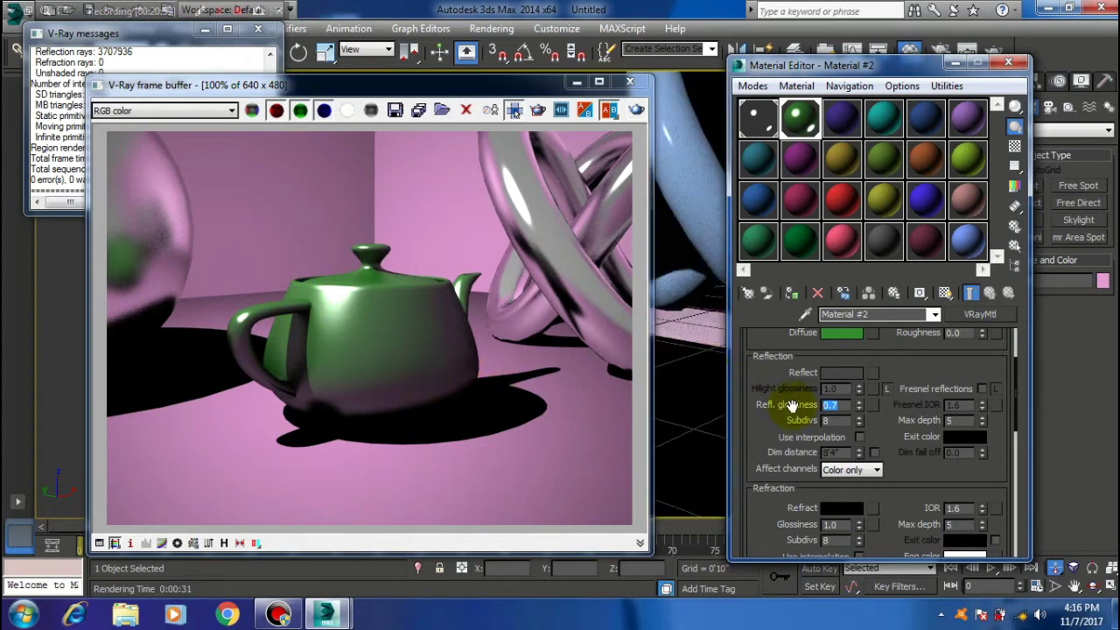
Unlock highlight glossiness from reflection glossiness and set it to 0.8
drag(785, 390, 785, 385)
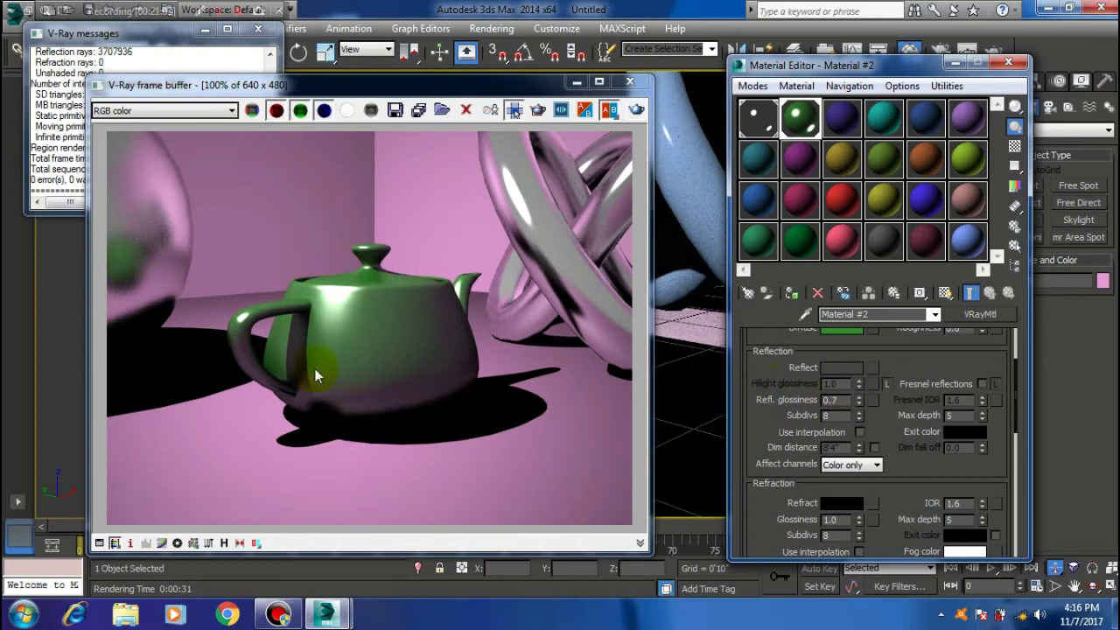
click(885, 384)
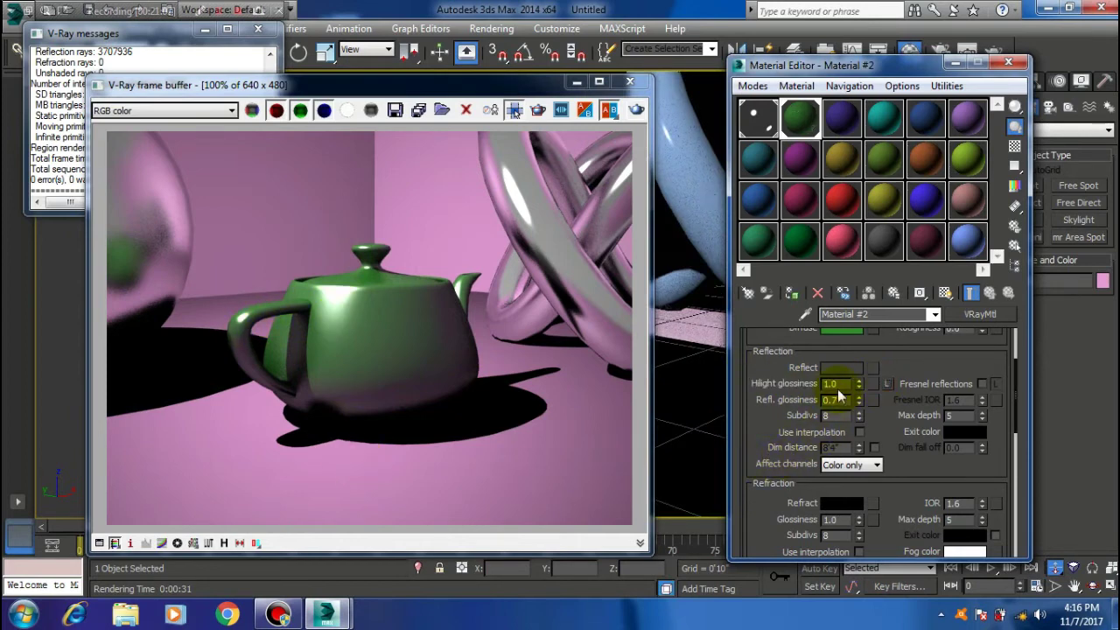
double_click(845, 383)
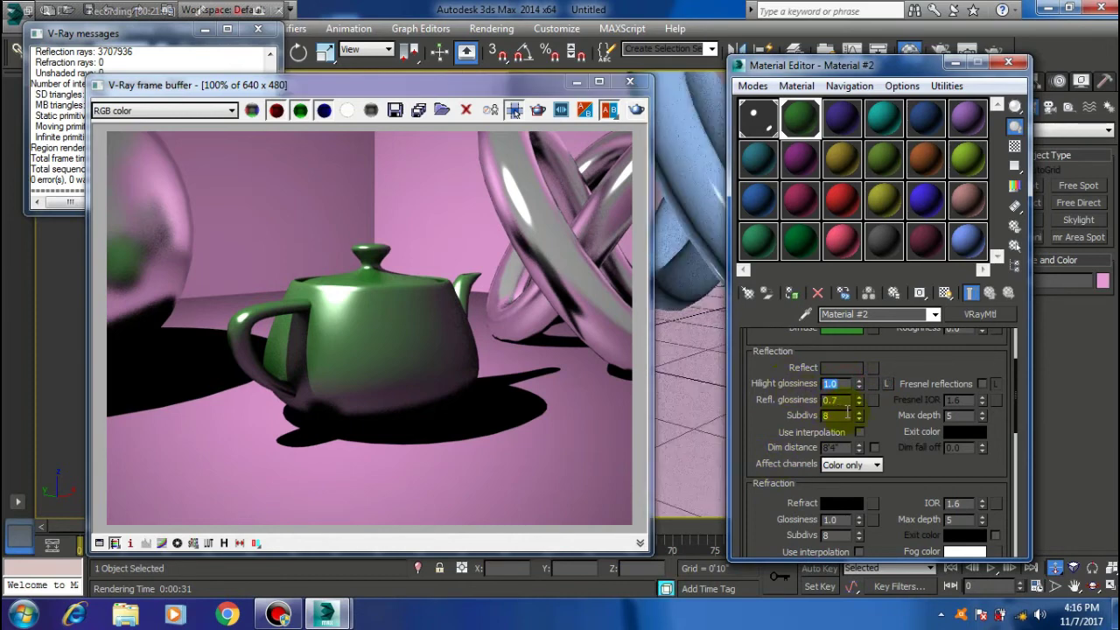
text(.)
text(8)
key(Return)
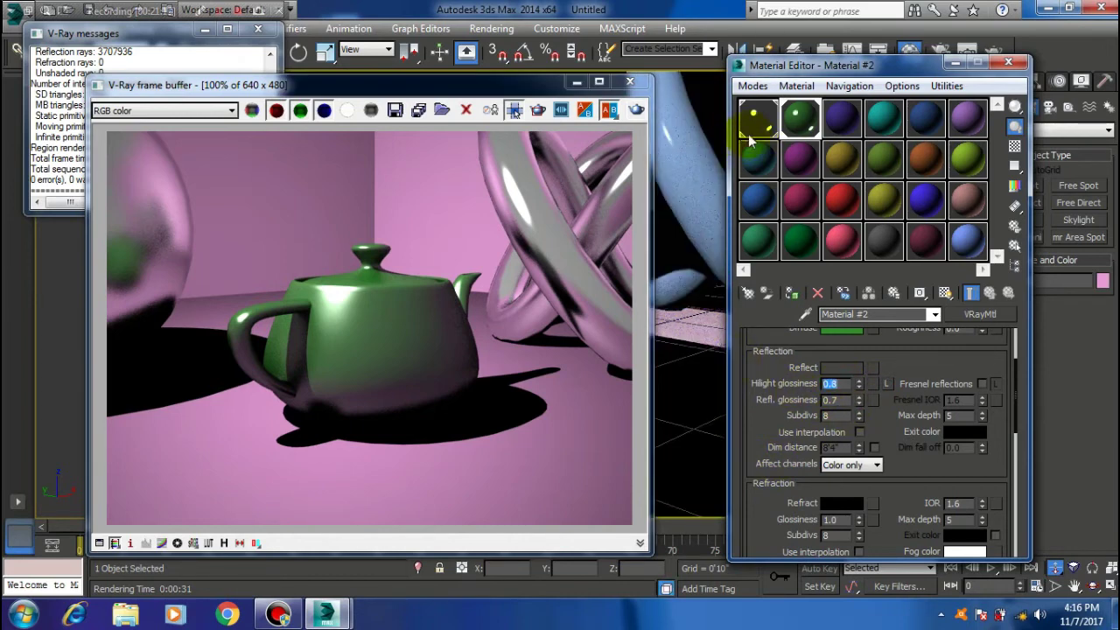
Check the enlarged material preview, then region-render just the teapot in the frame buffer
double_click(797, 115)
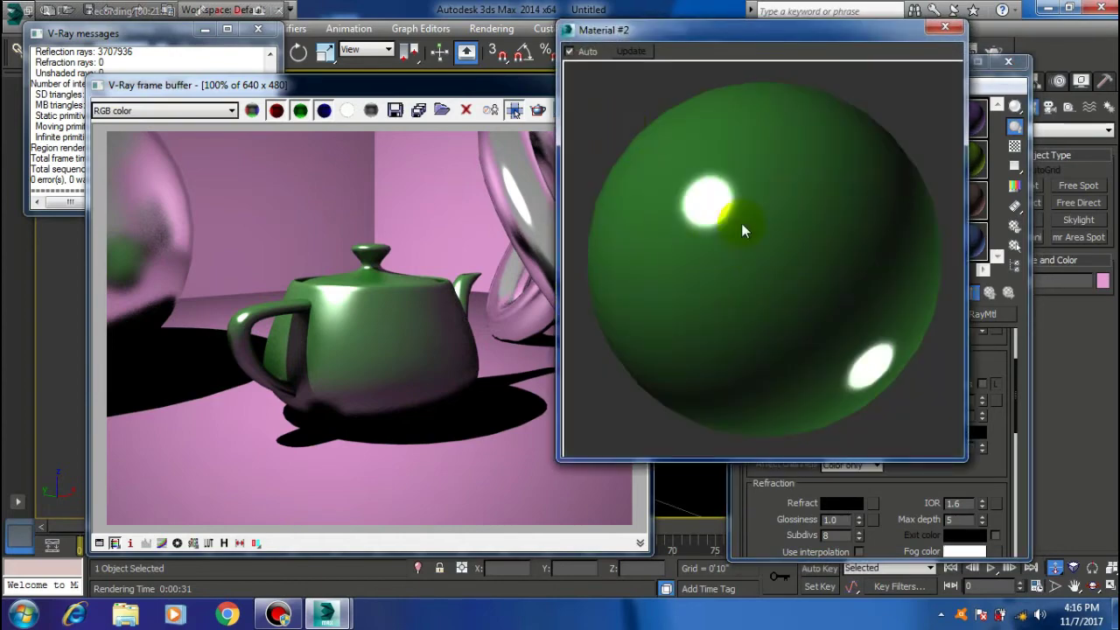
click(944, 28)
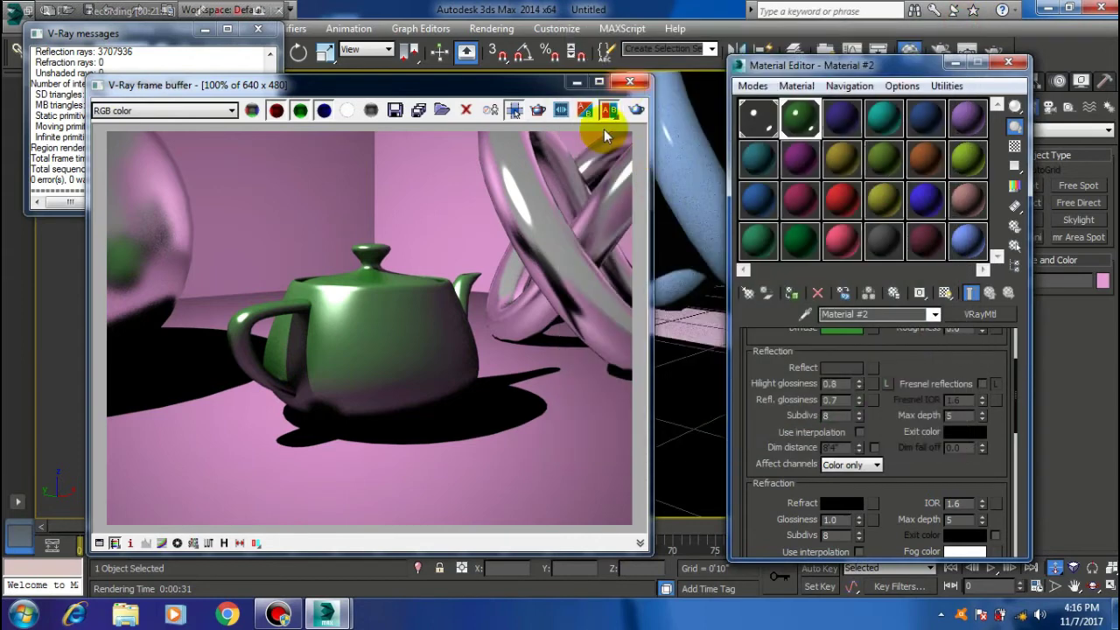
click(516, 111)
drag(235, 231, 392, 380)
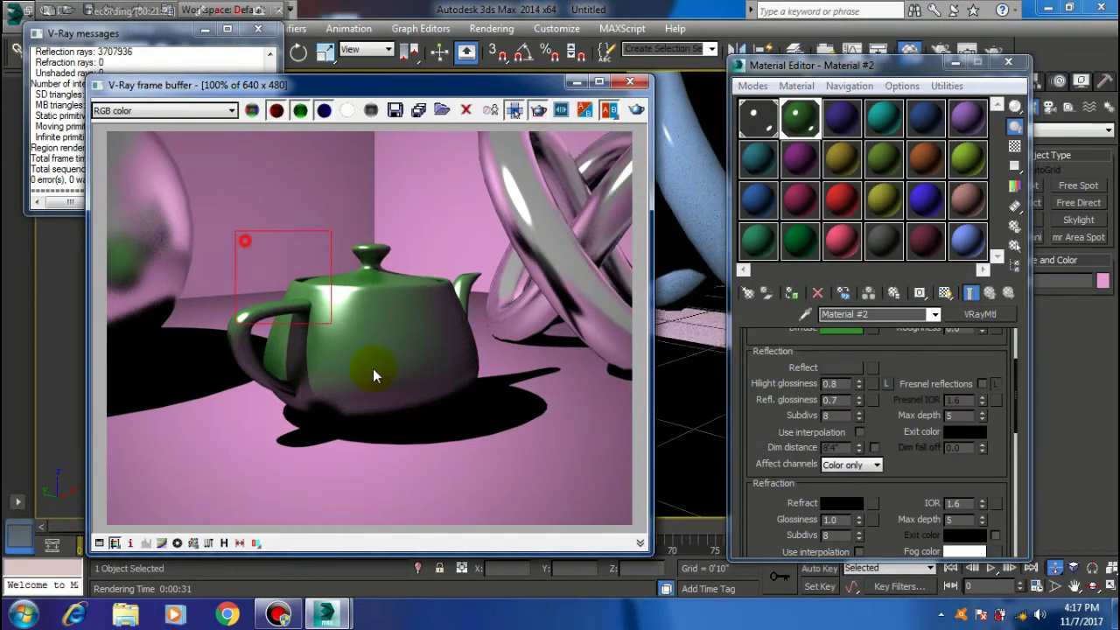
click(636, 109)
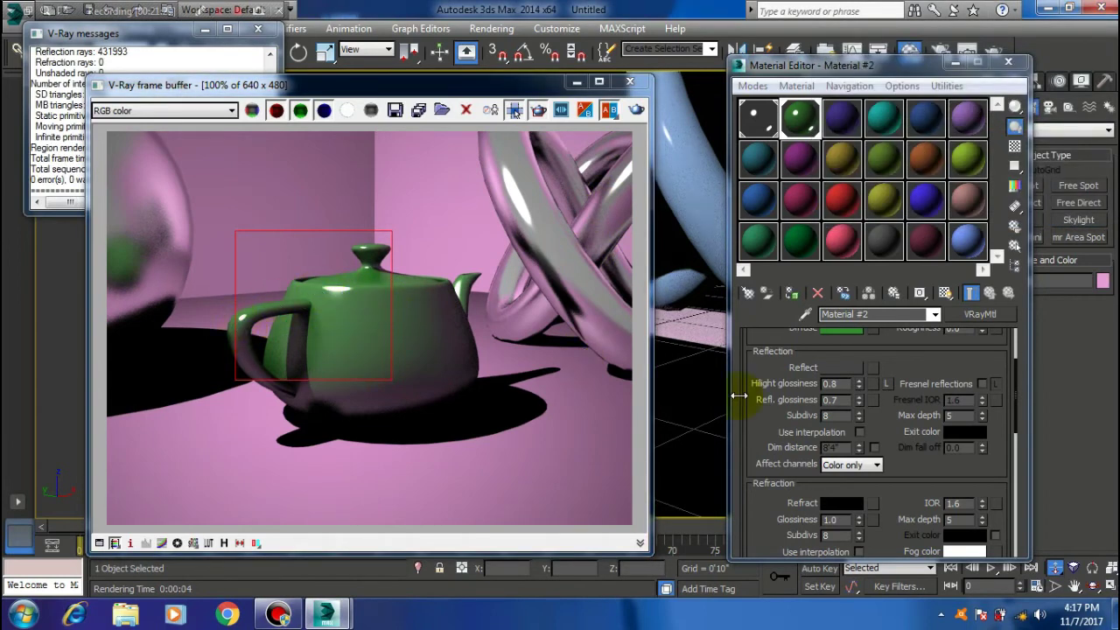
Lower highlight glossiness to 0.5 and re-render the teapot body and spout region
double_click(836, 384)
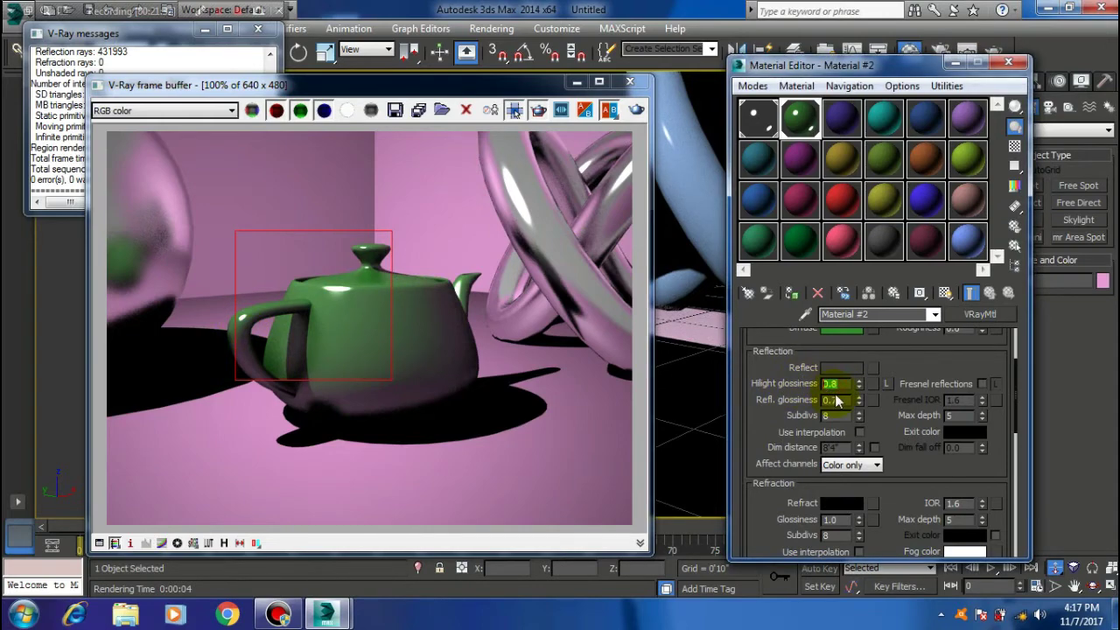
text(0.5)
key(Return)
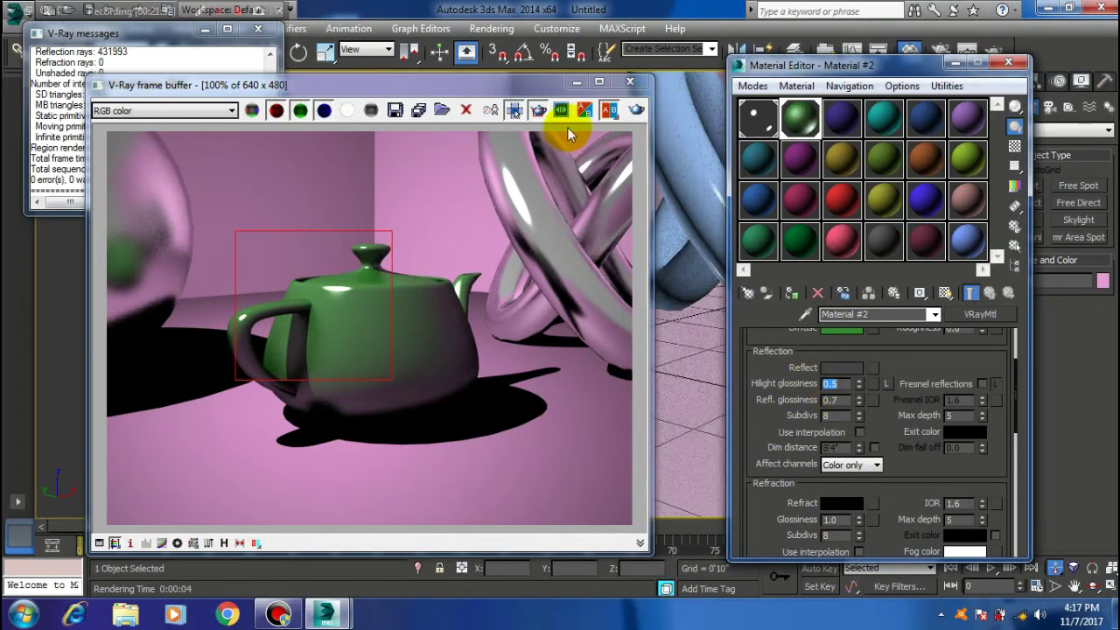
click(639, 111)
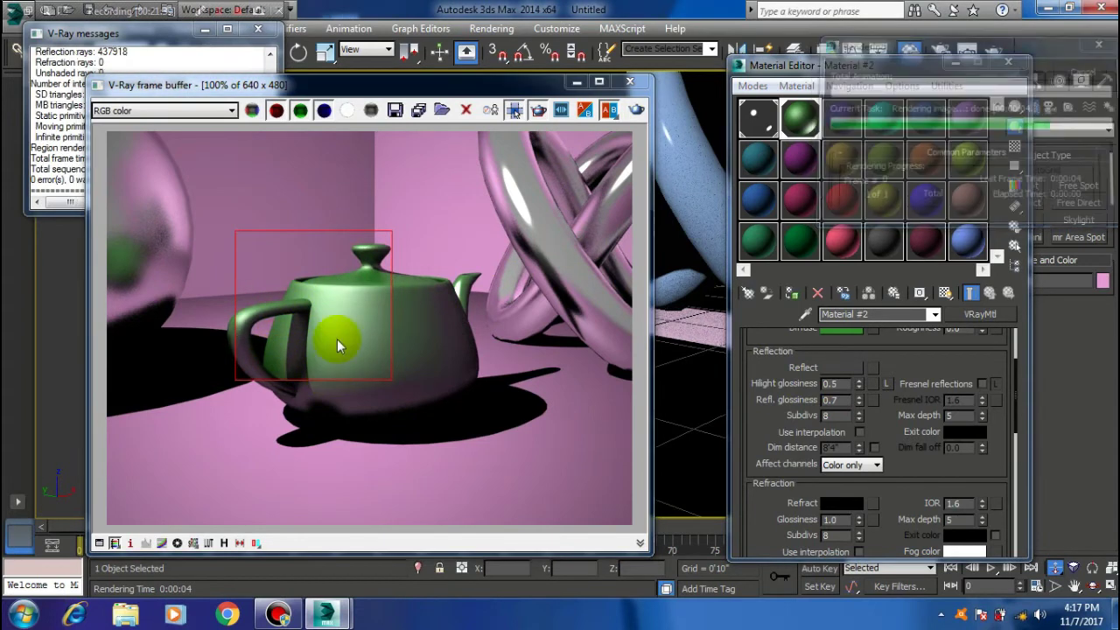
drag(396, 306, 493, 404)
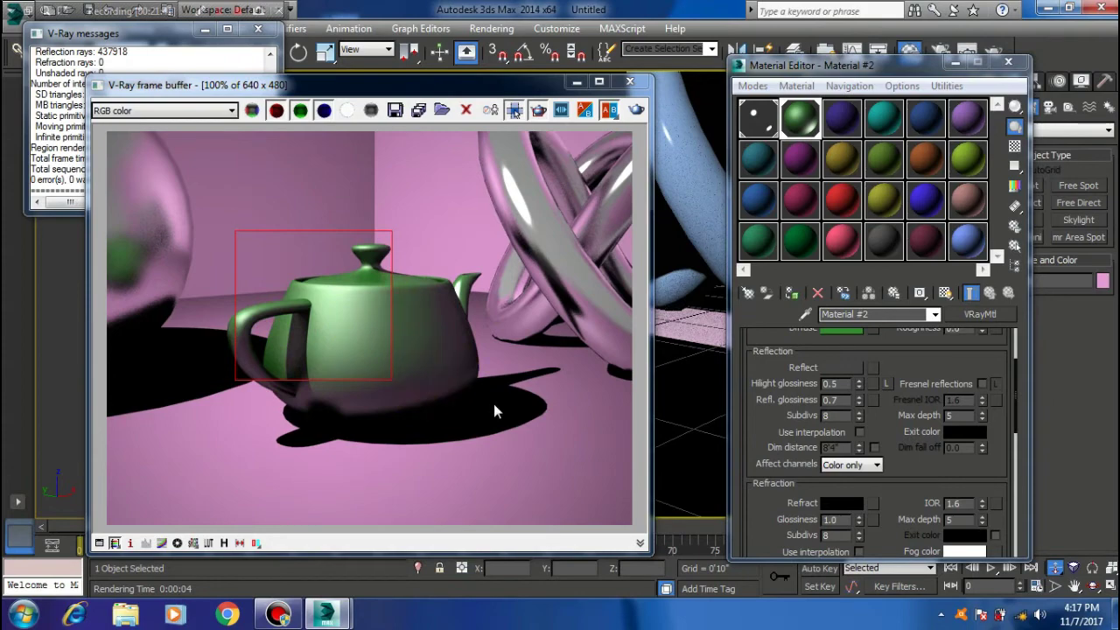
click(636, 109)
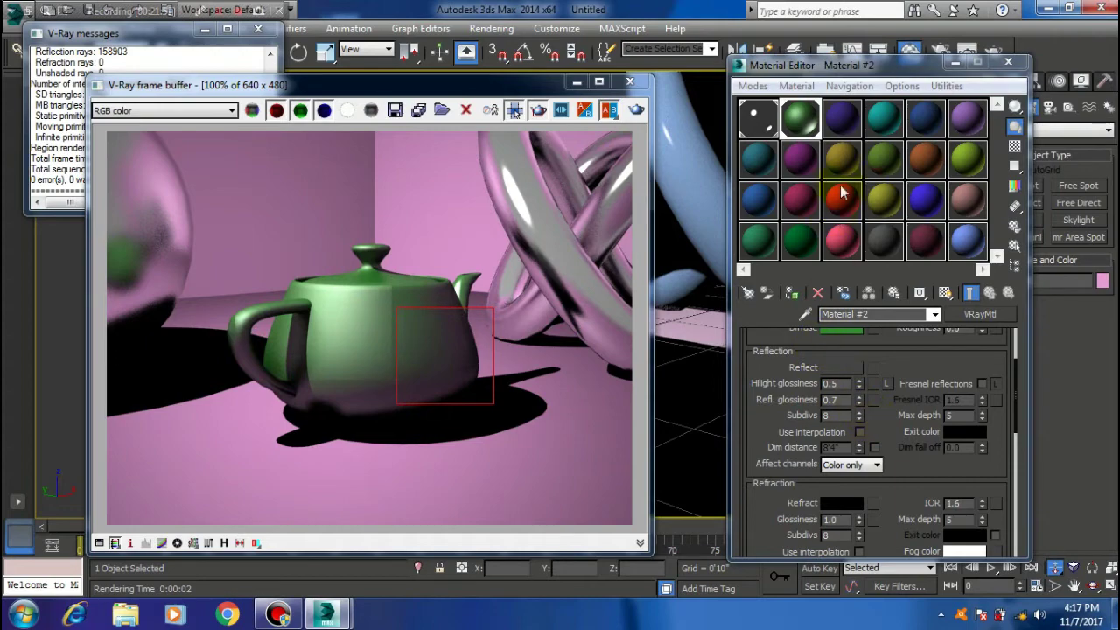
Redraw the render region over the teapot lid and body, move the Material Editor aside, and re-render
drag(345, 263, 464, 372)
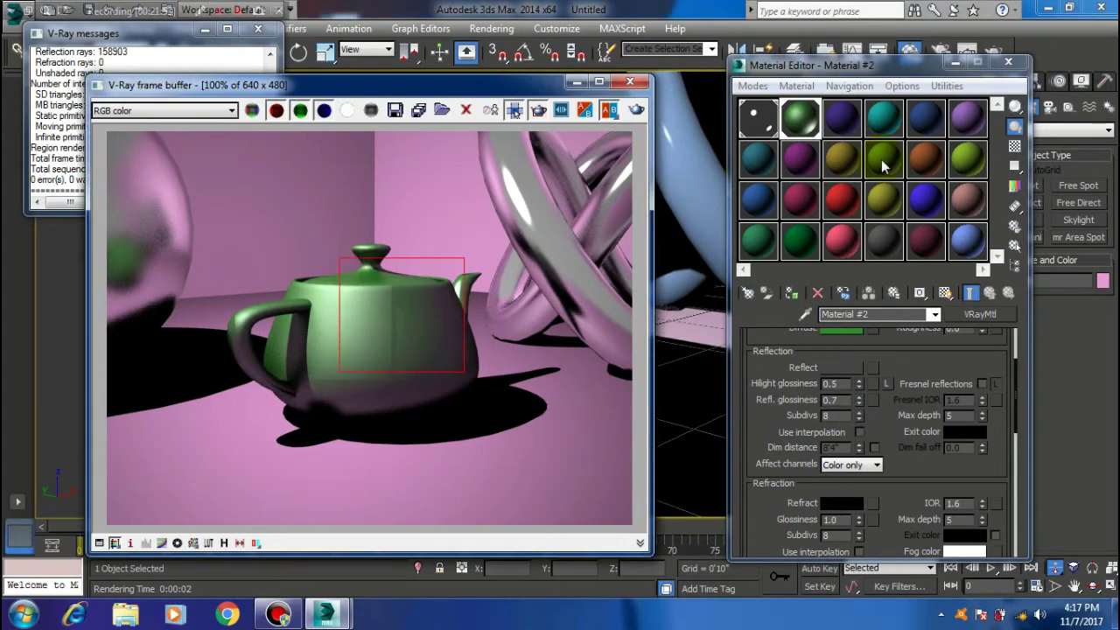
click(929, 70)
drag(934, 112, 940, 137)
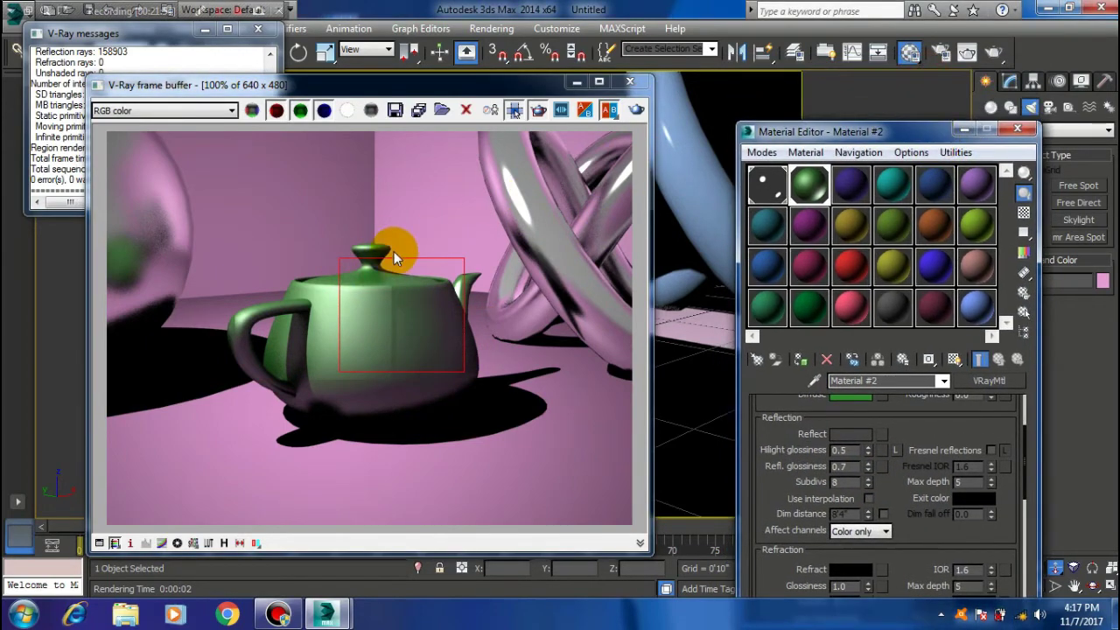
drag(335, 240, 450, 352)
click(636, 109)
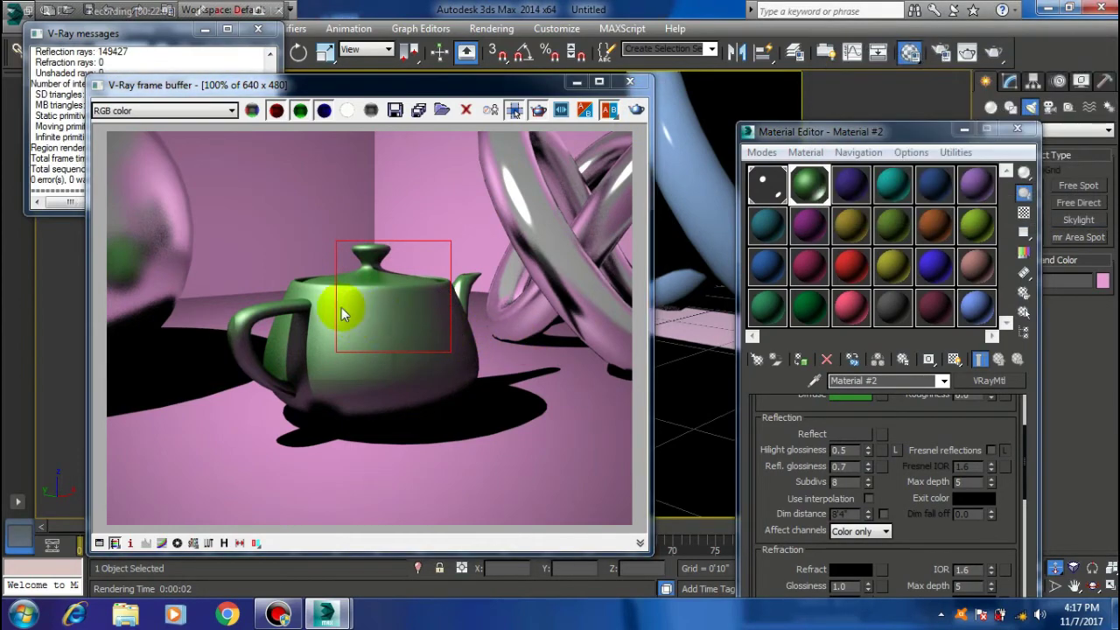
Set highlight glossiness back to 1.0, re-lock it, and select the reflection subdivs value 8
scroll(363, 331, up, 1)
scroll(368, 335, up, 1)
scroll(403, 281, down, 2)
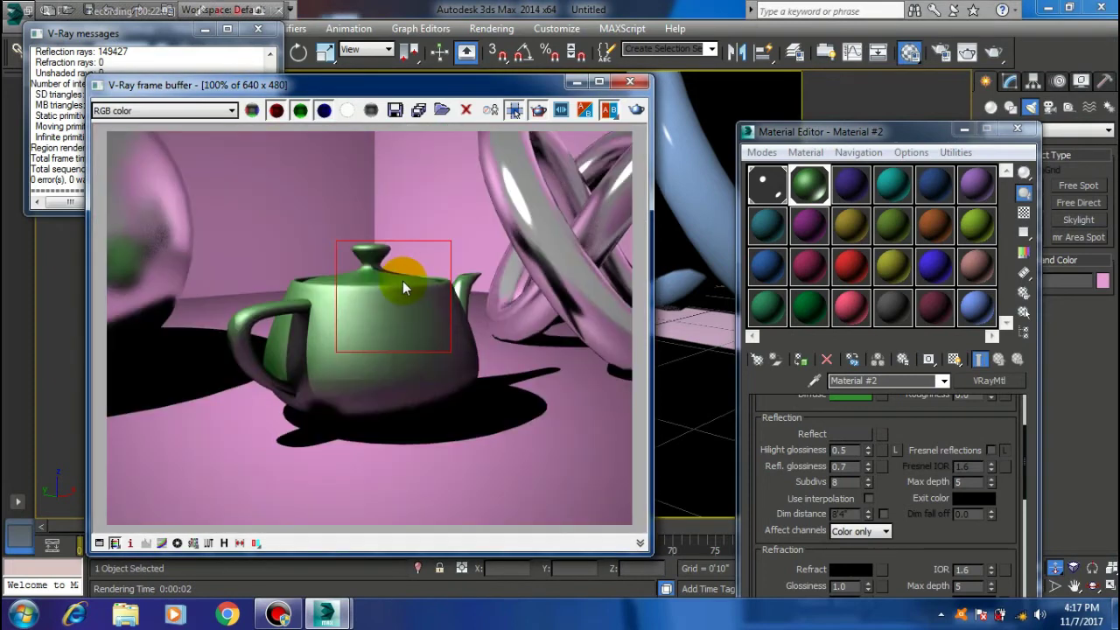
scroll(868, 443, down, 1)
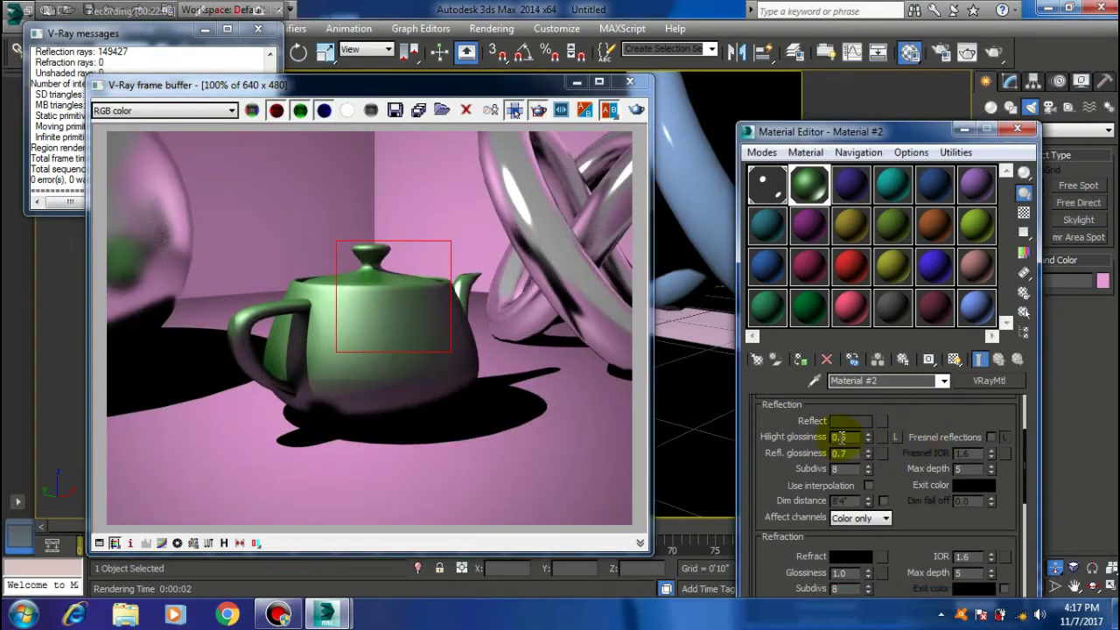
drag(851, 438, 789, 433)
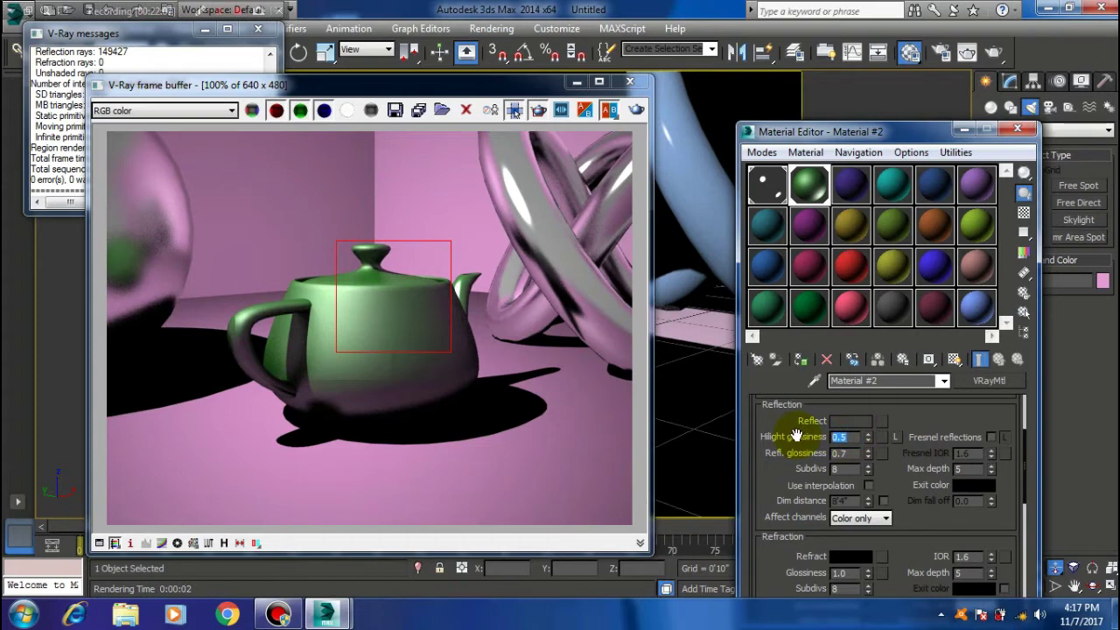
text(1)
key(Return)
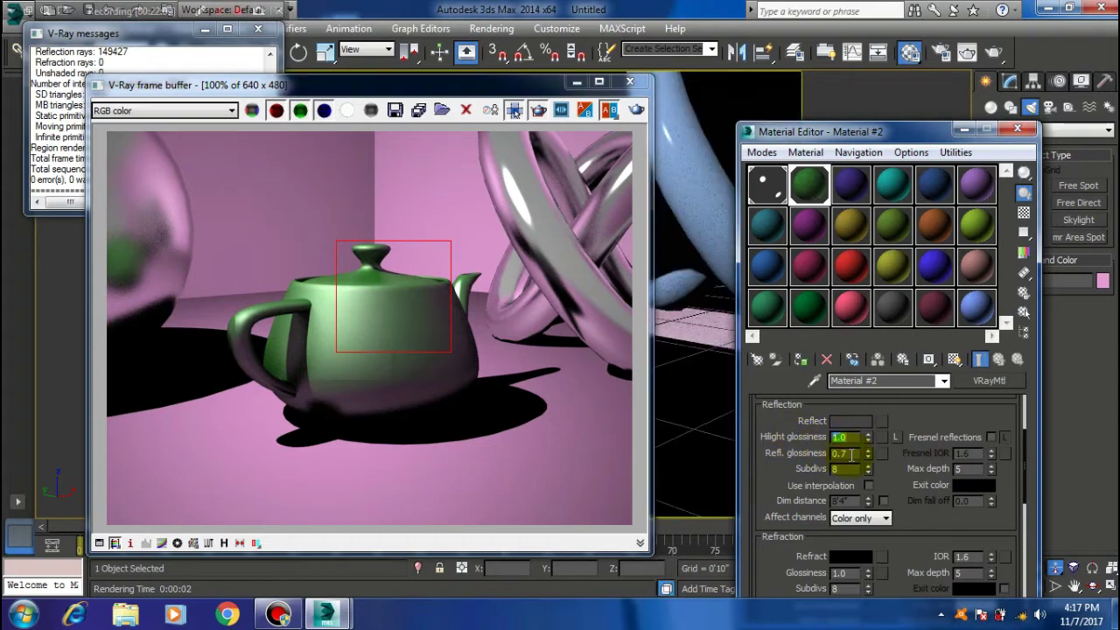
click(895, 437)
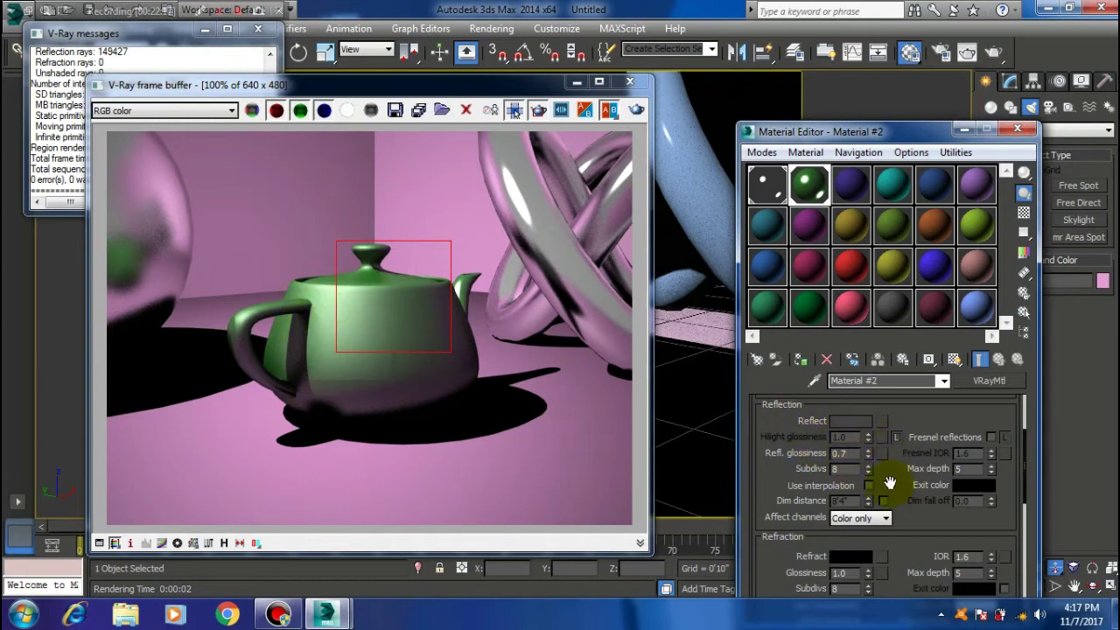
drag(889, 483, 880, 458)
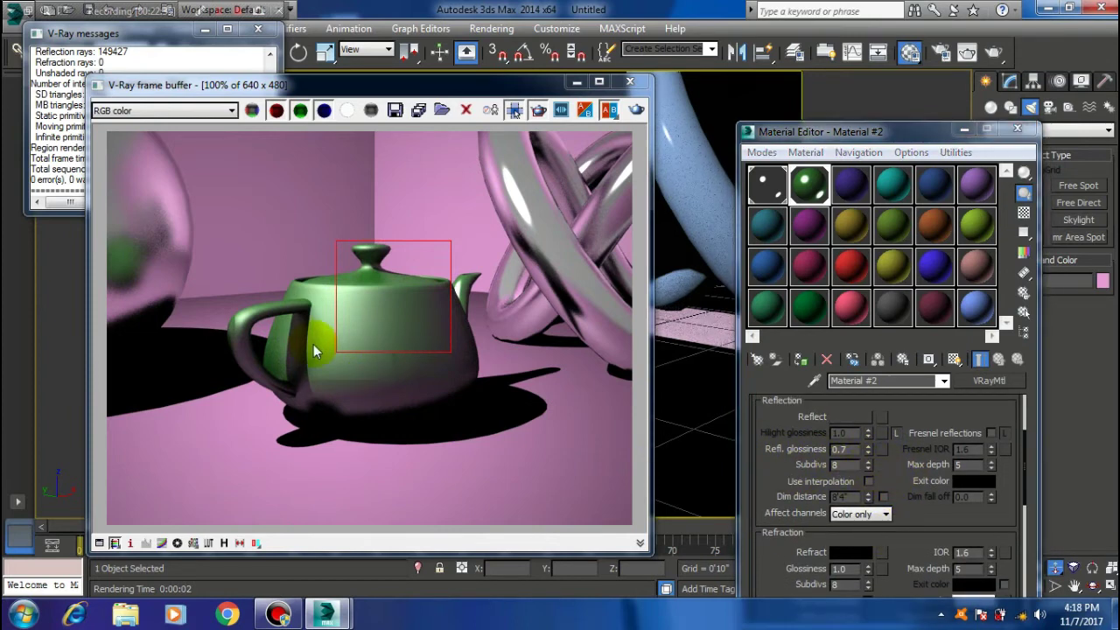
scroll(315, 350, up, 1)
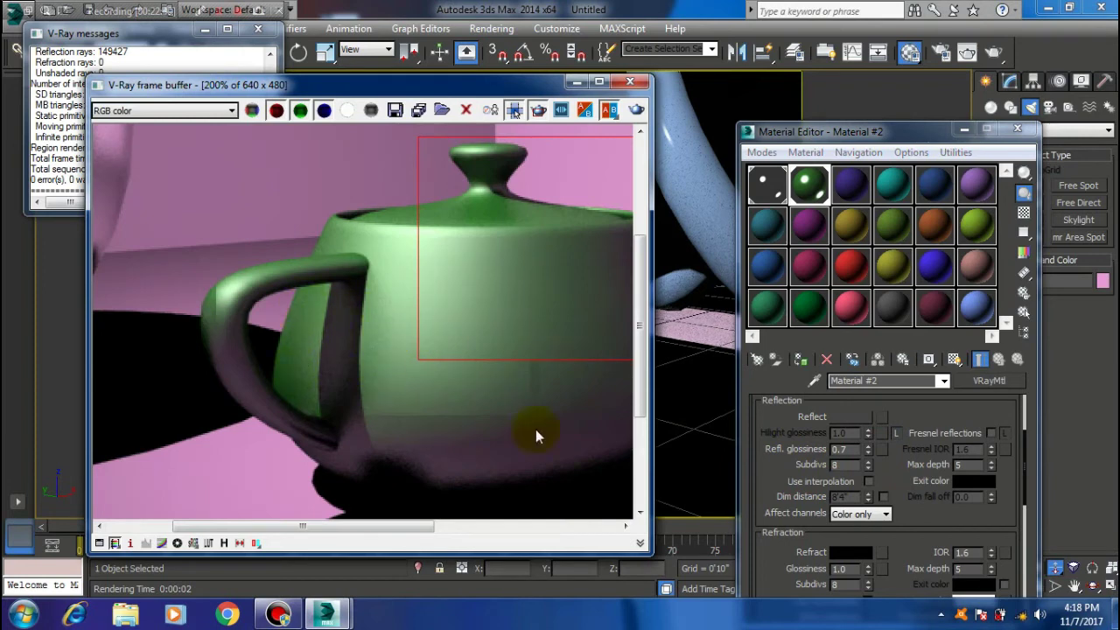
double_click(844, 464)
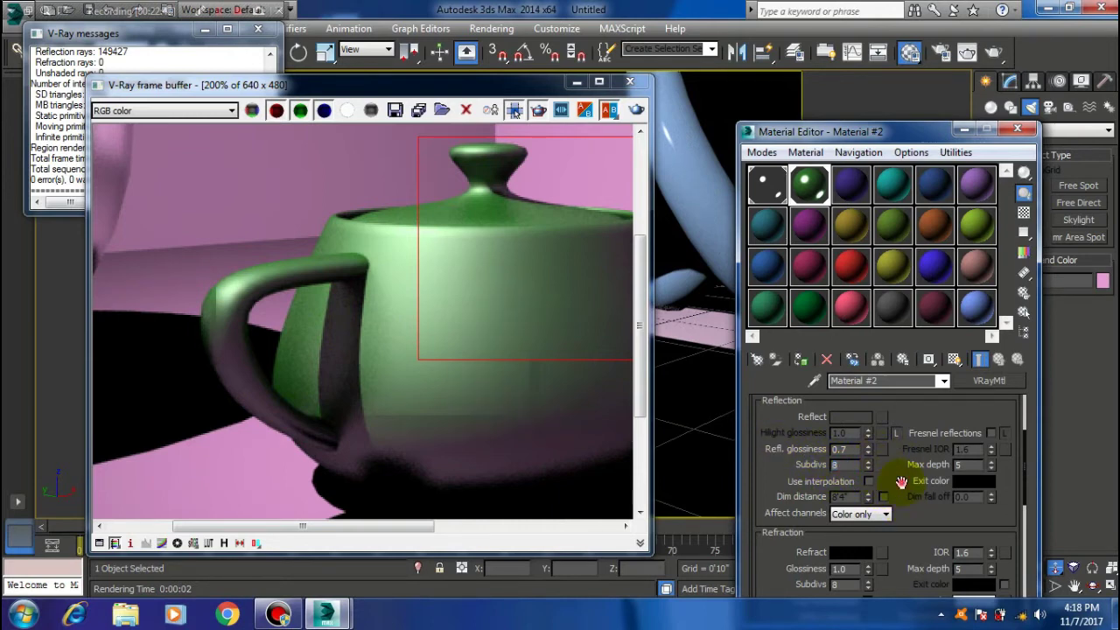
Scroll through Material #2's VRayMtl reflection and refraction parameters
scroll(883, 468, down, 2)
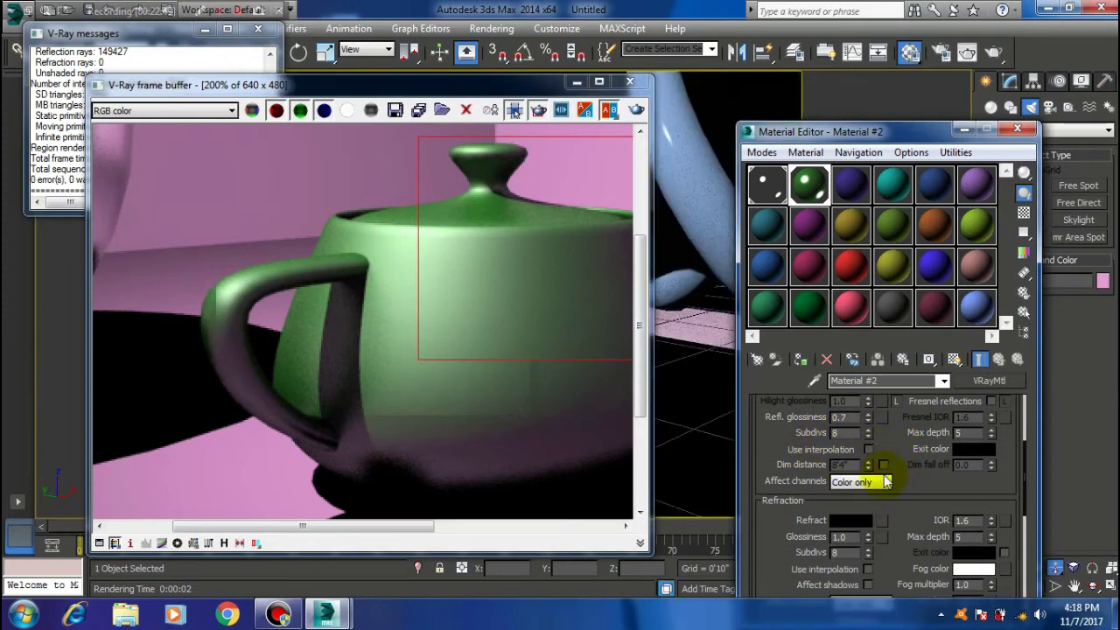
drag(887, 443, 888, 438)
scroll(888, 438, down, 1)
scroll(901, 489, down, 1)
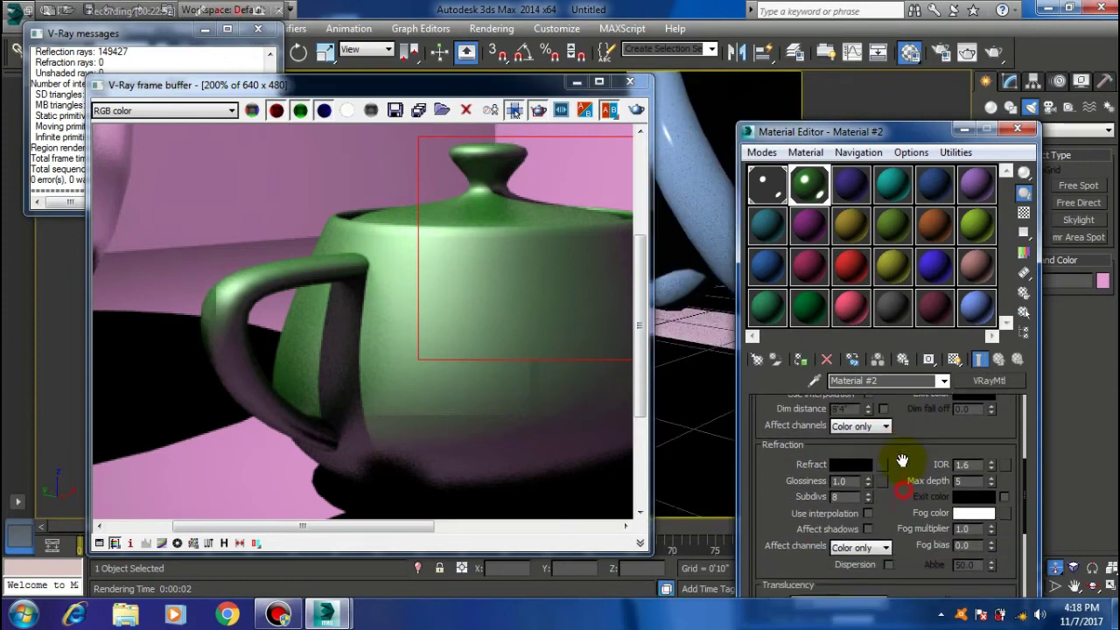
scroll(901, 463, down, 2)
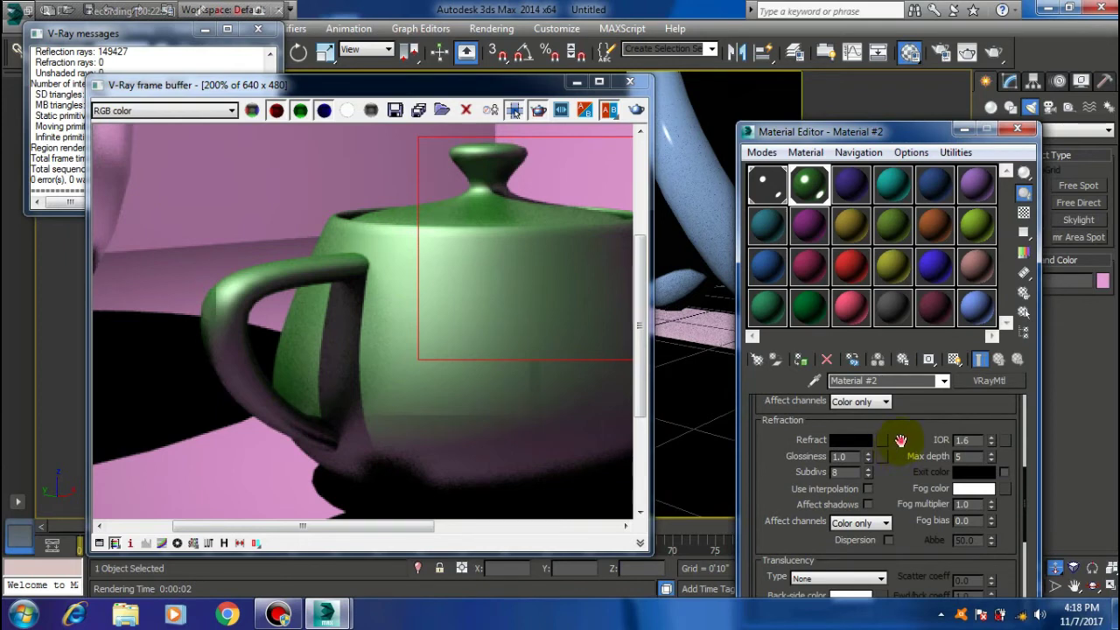
drag(901, 439, 901, 418)
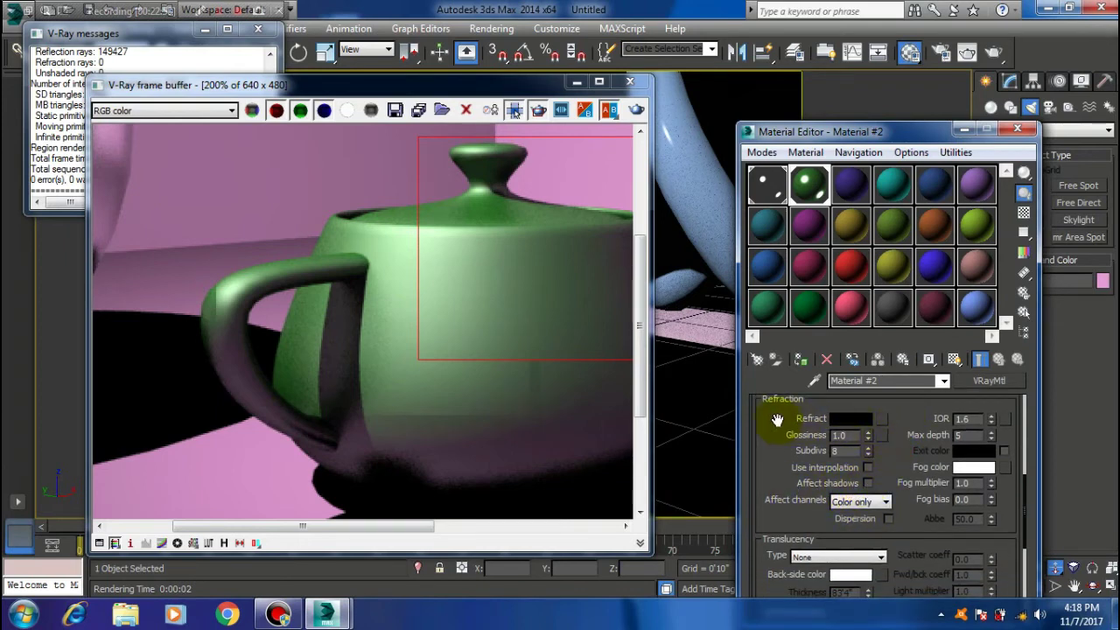
drag(781, 418, 790, 446)
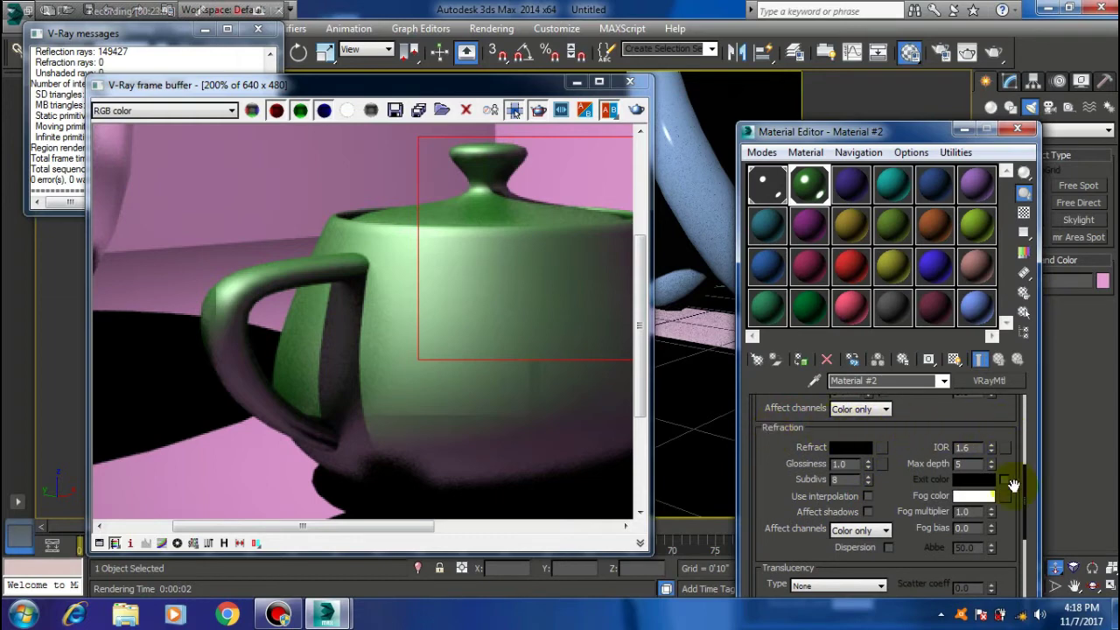
drag(901, 464, 903, 450)
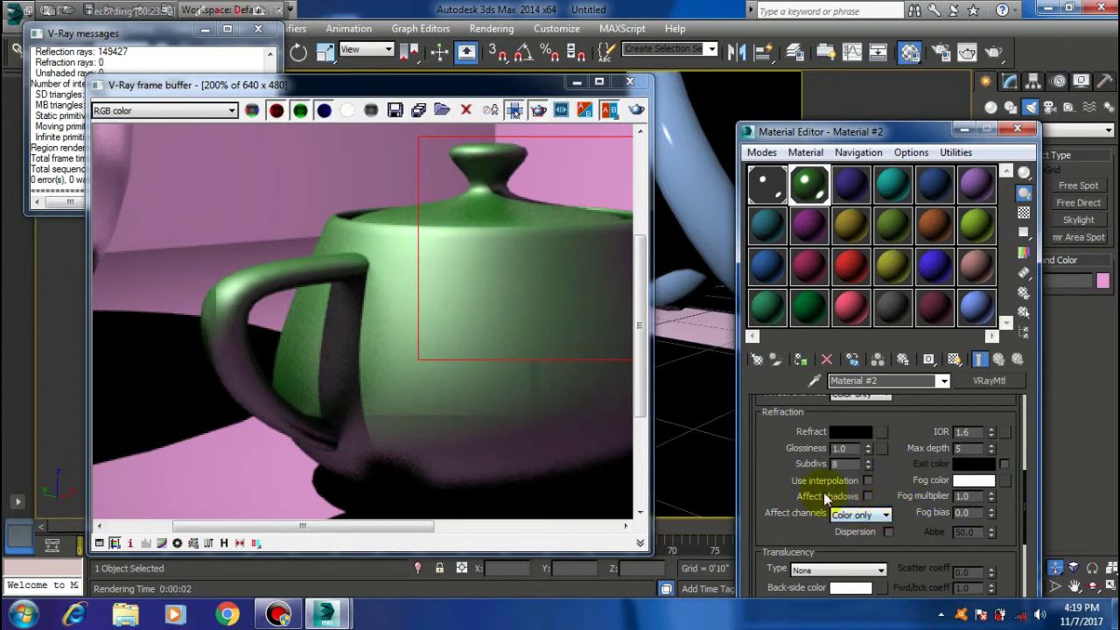
scroll(888, 481, down, 2)
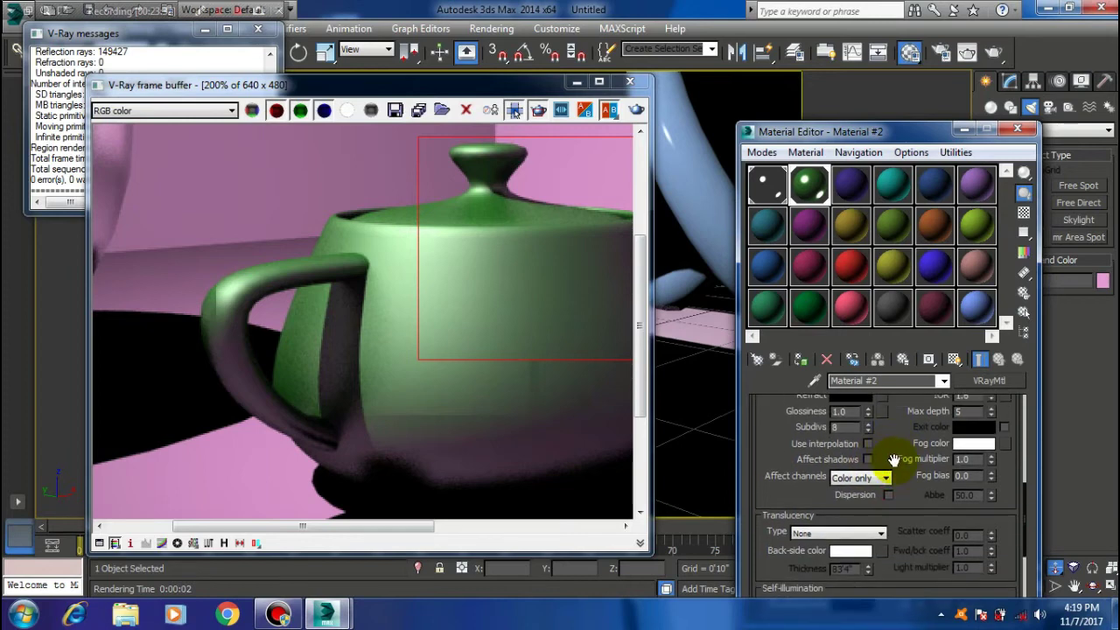
scroll(892, 478, down, 3)
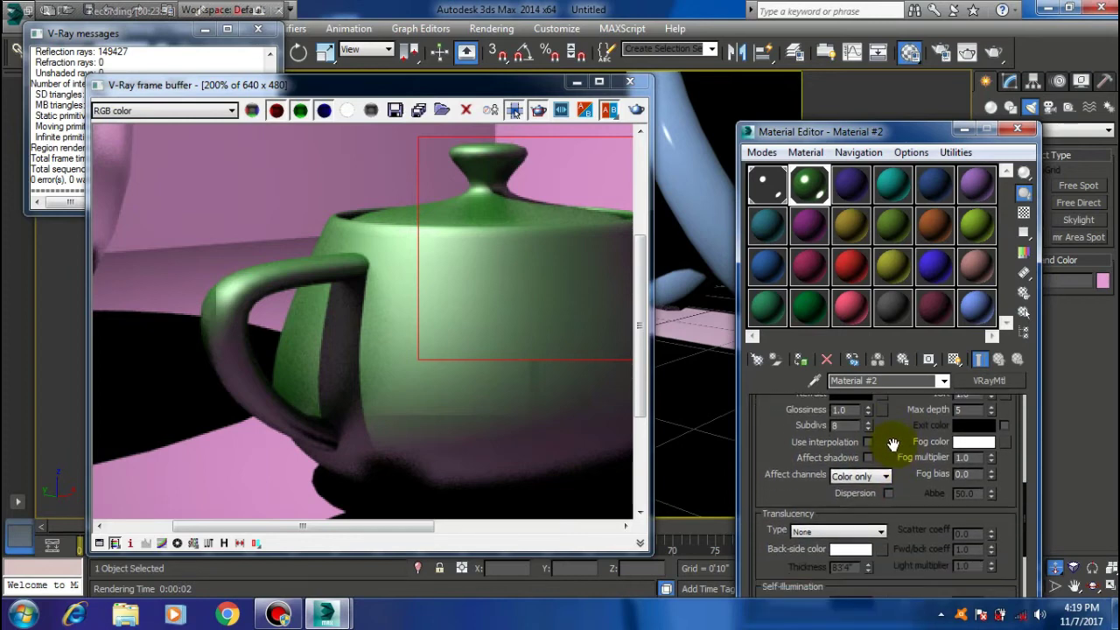
scroll(893, 478, down, 1)
scroll(893, 478, up, 3)
scroll(892, 479, up, 1)
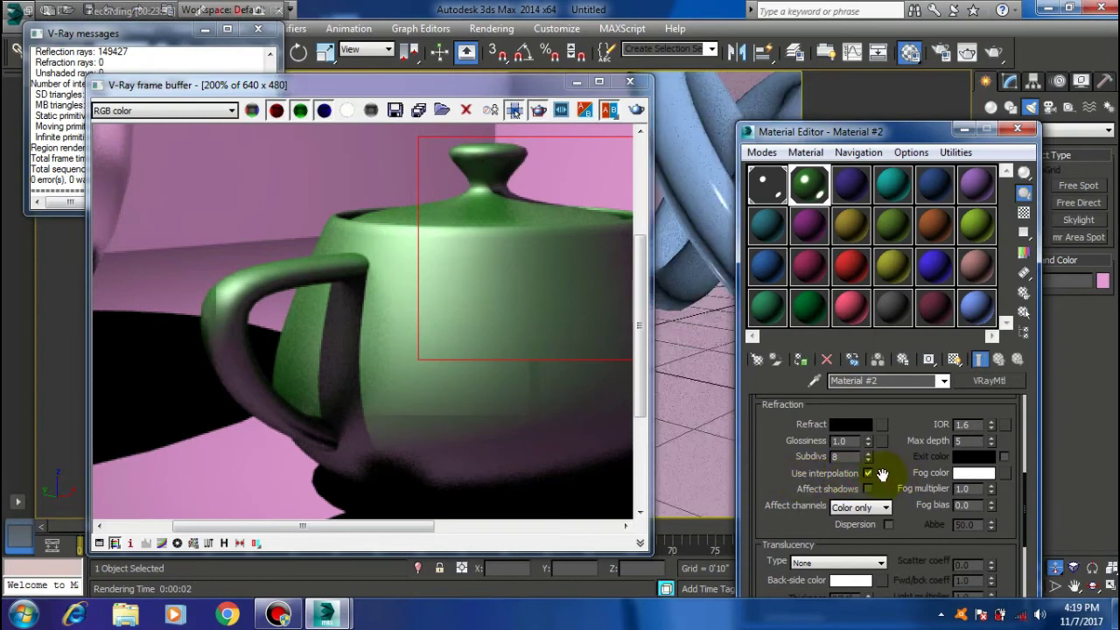
Toggle Use interpolation for the material's refraction
click(867, 474)
scroll(892, 490, up, 3)
scroll(898, 514, up, 3)
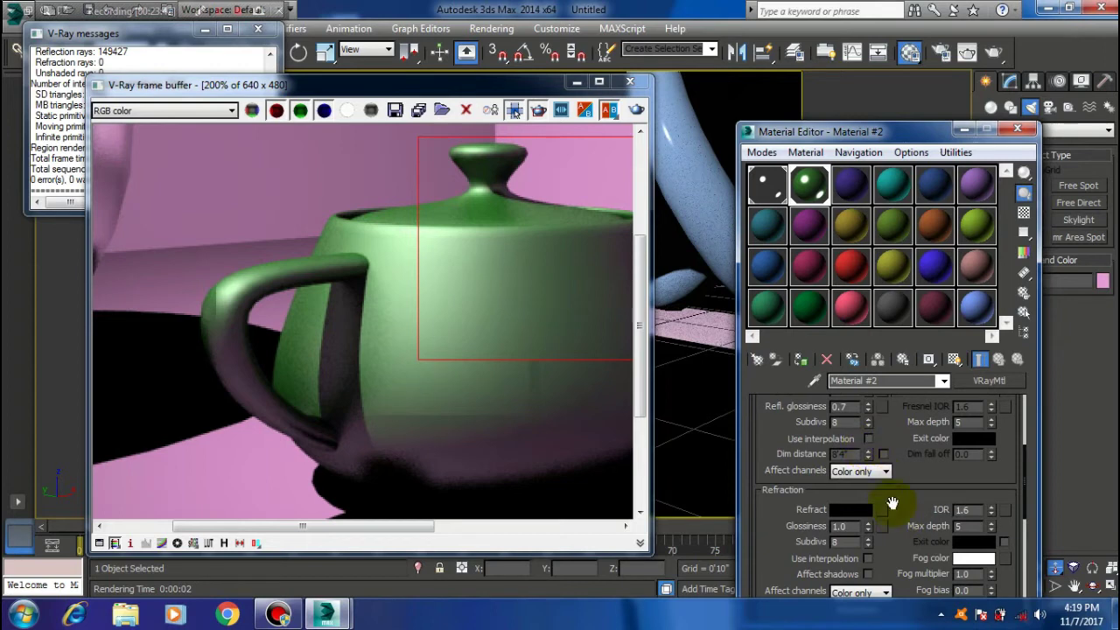
drag(894, 511, 894, 476)
scroll(866, 512, down, 1)
scroll(870, 502, down, 2)
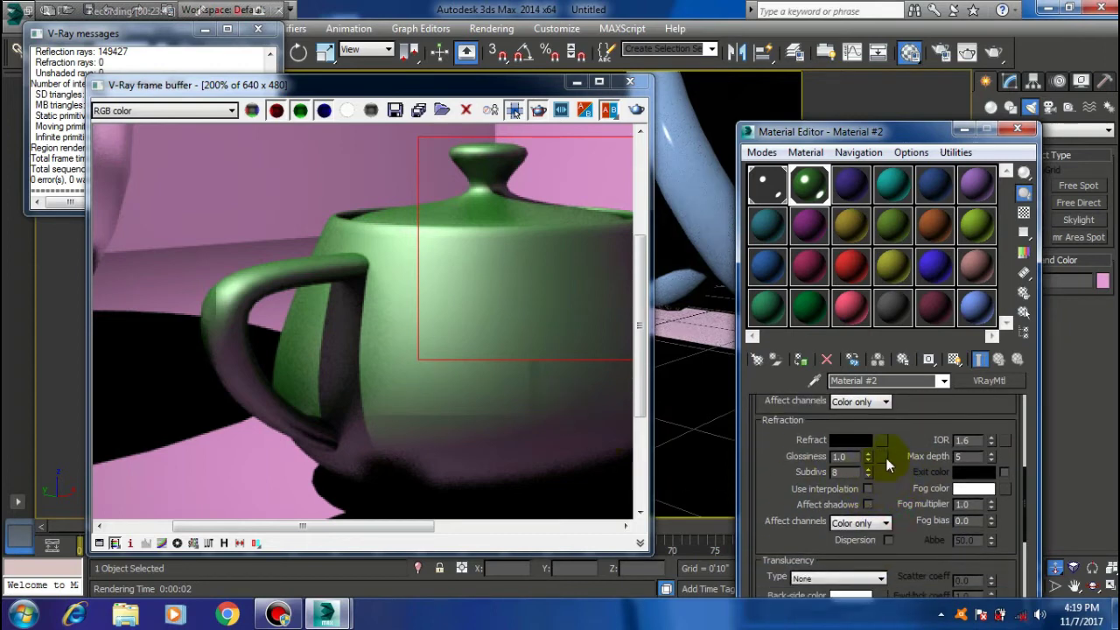
mouse_move(909, 437)
mouse_down()
mouse_move(913, 483)
mouse_move(919, 442)
mouse_move(812, 430)
mouse_up()
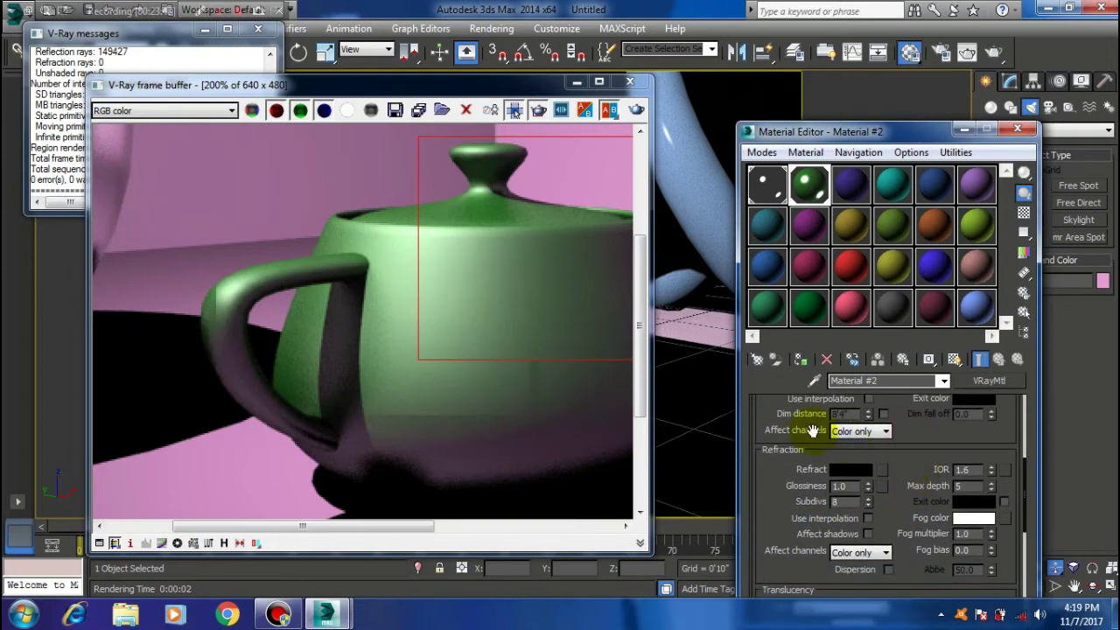
drag(827, 490, 889, 445)
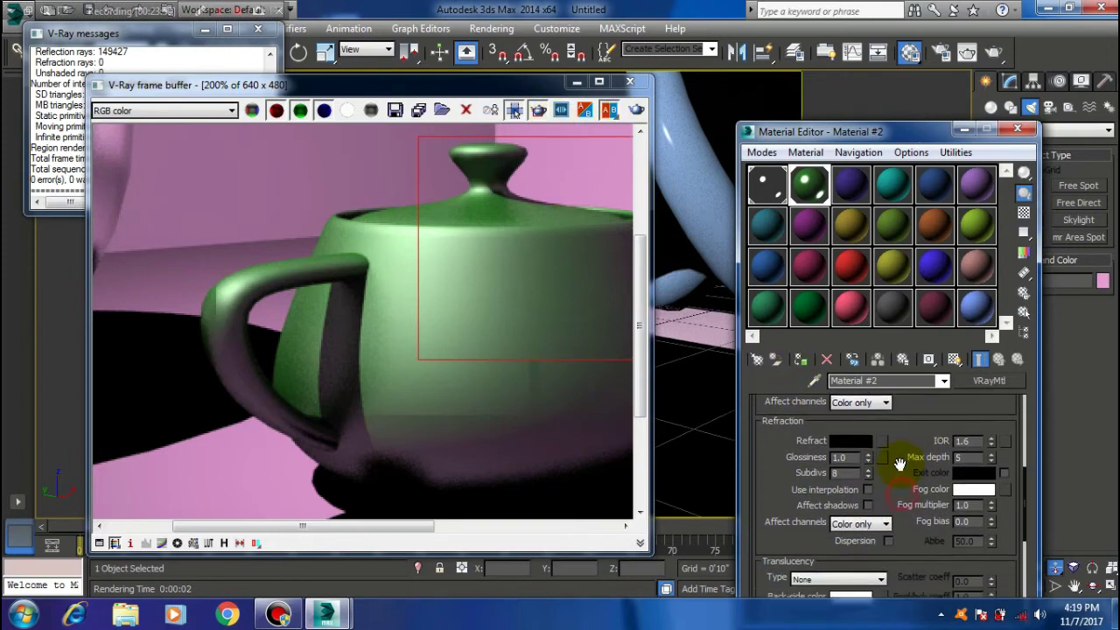
mouse_move(863, 493)
mouse_down()
mouse_move(905, 468)
mouse_move(900, 444)
mouse_up()
drag(899, 517, 892, 393)
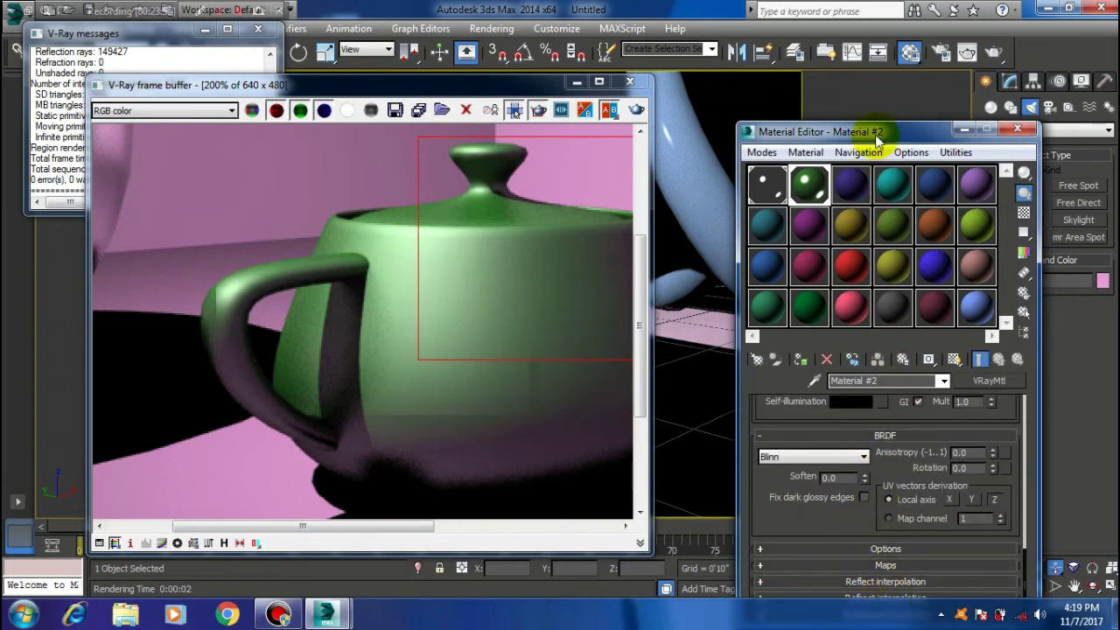
Expand the Refract interpolation rollout, showing min/max rate −1 and 20 samples
drag(871, 131, 815, 14)
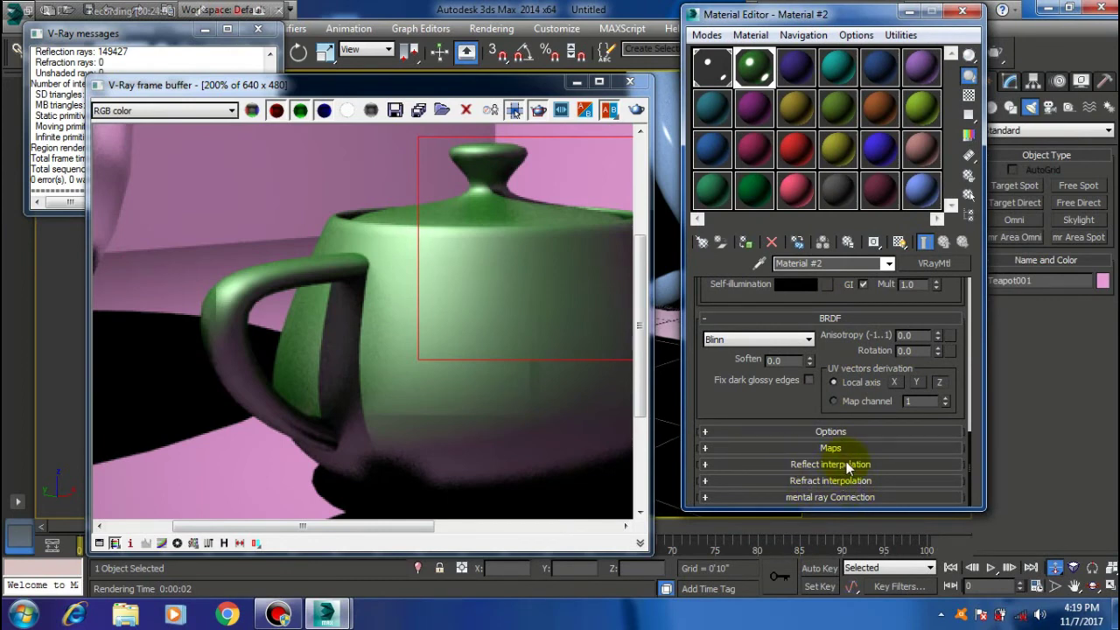
click(825, 480)
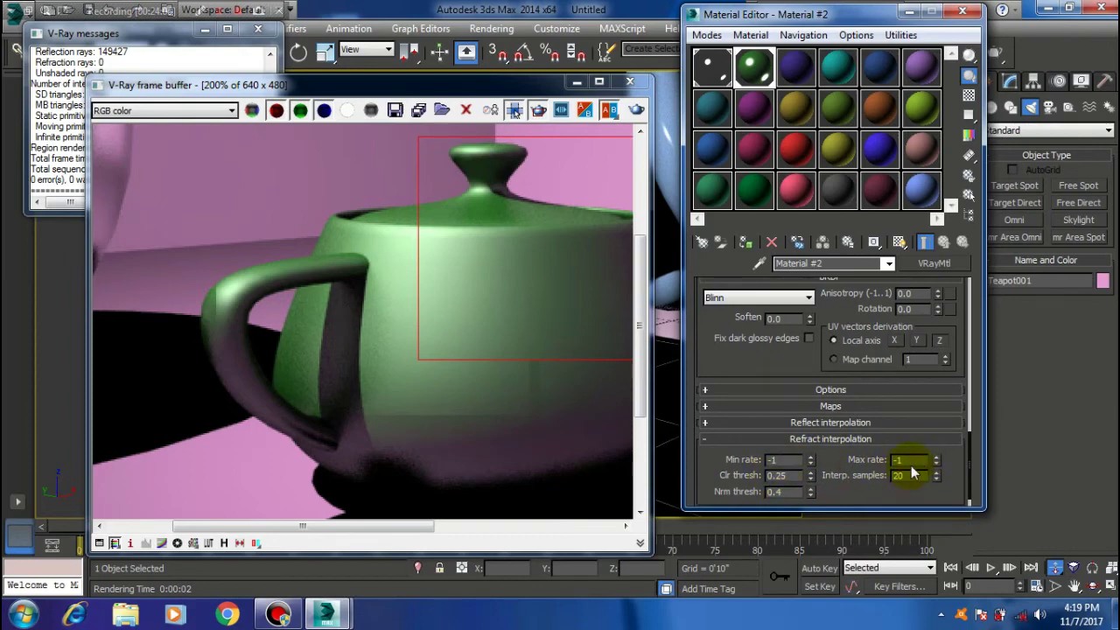
drag(841, 19, 948, 138)
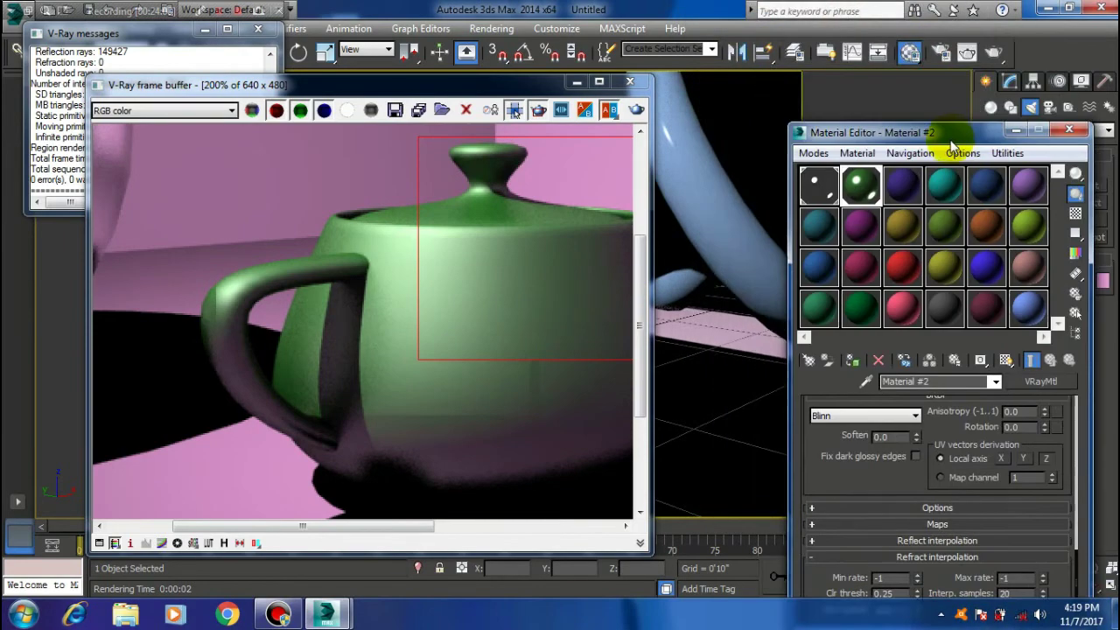
Open Render Setup's indirect illumination settings and place the Material Editor beside it
click(942, 53)
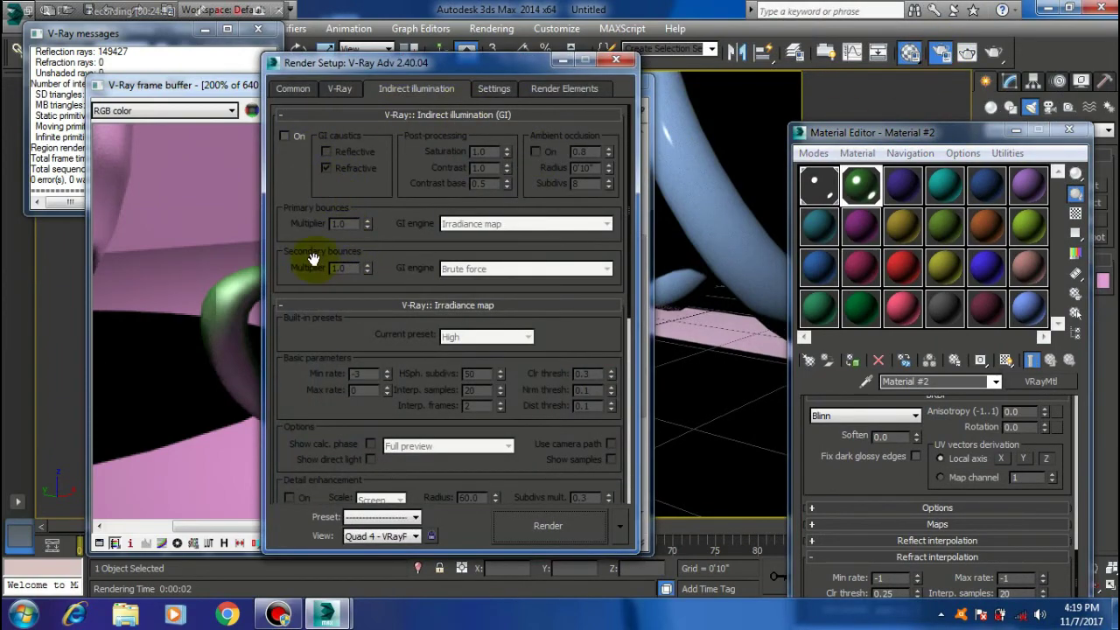
drag(560, 334, 560, 275)
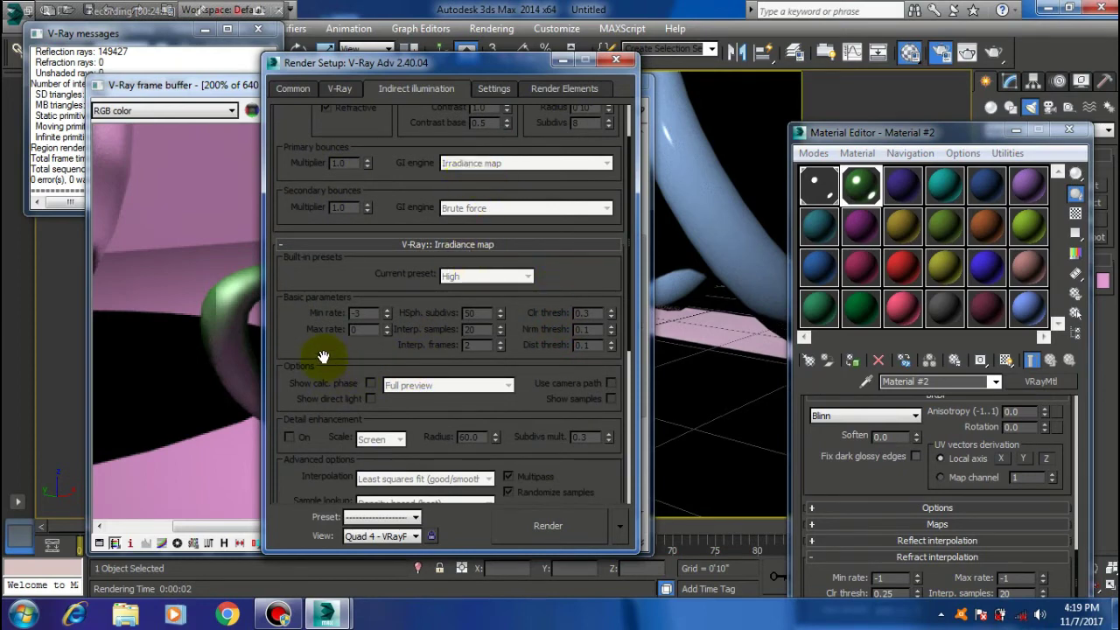
scroll(361, 279, down, 1)
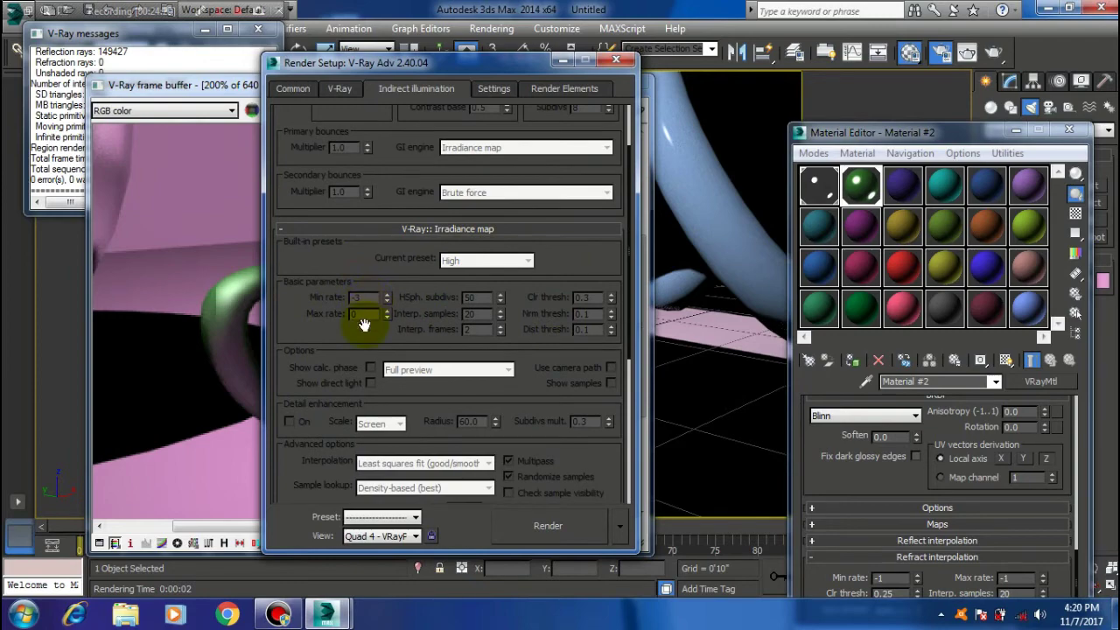
drag(915, 132, 839, 37)
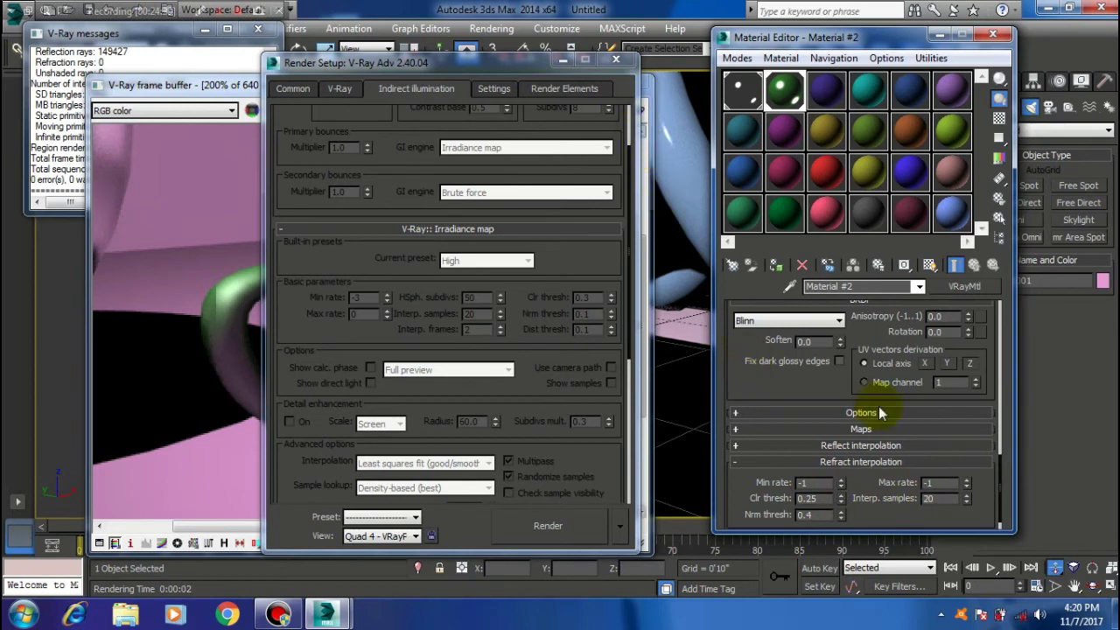
Scroll the teapot VRayMtl down to its Translucency and Self-illumination settings
scroll(808, 327, up, 2)
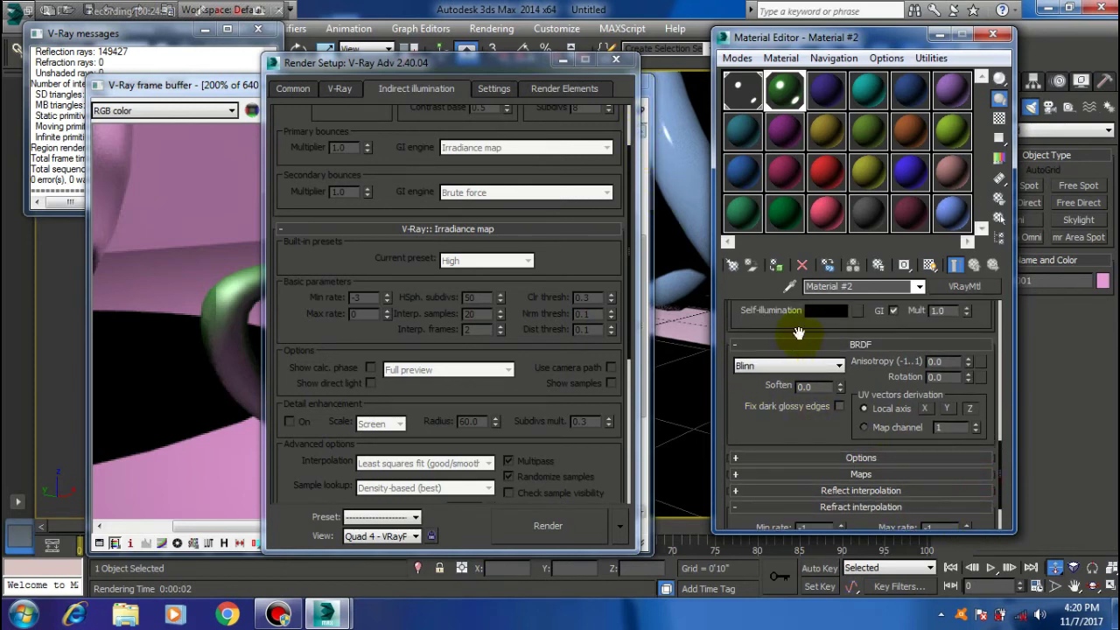
scroll(800, 333, up, 3)
scroll(827, 355, up, 3)
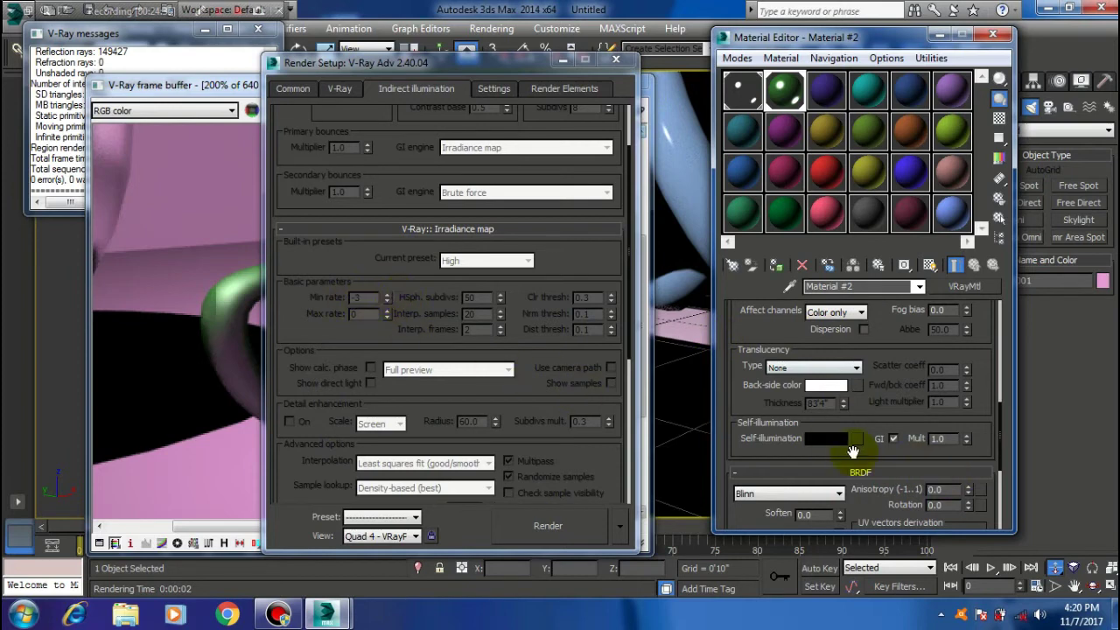
scroll(875, 417, down, 3)
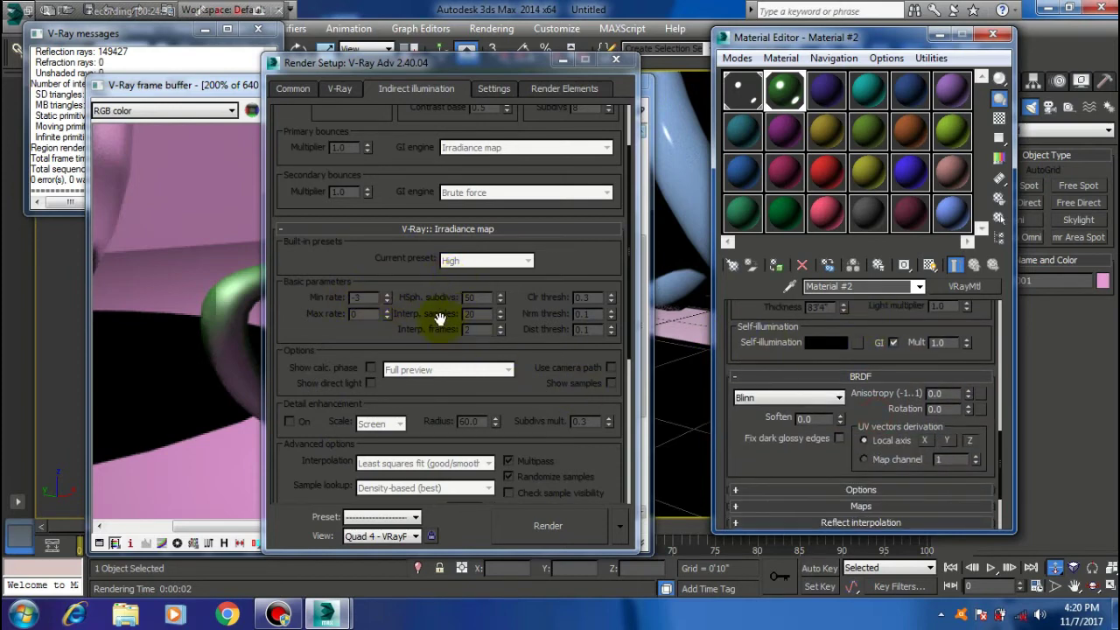
scroll(420, 250, down, 1)
drag(420, 249, 461, 247)
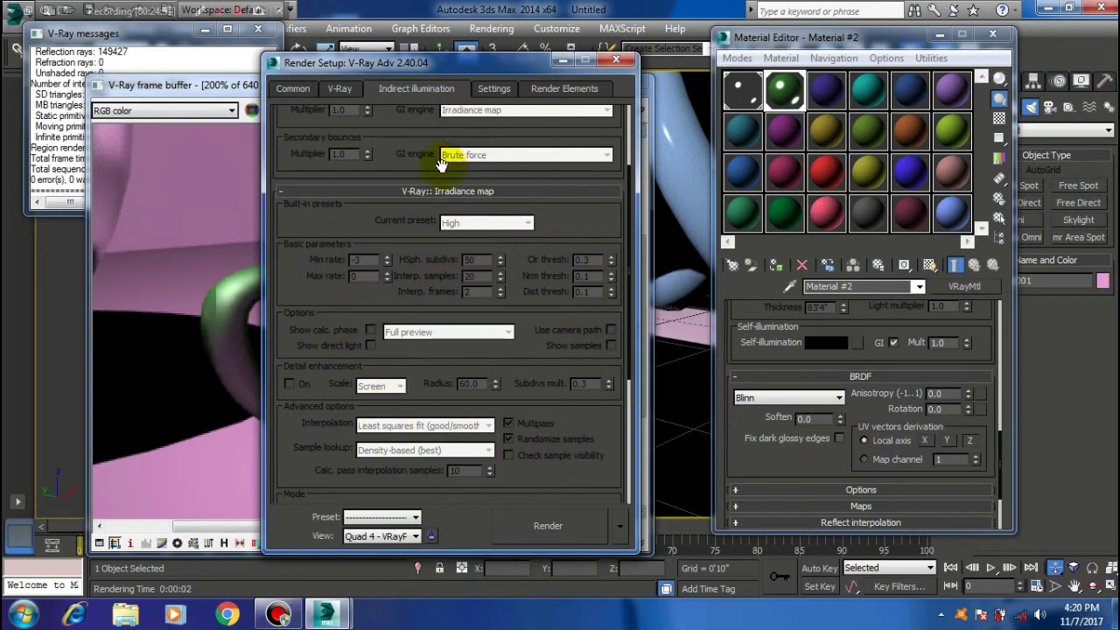
drag(549, 135, 542, 281)
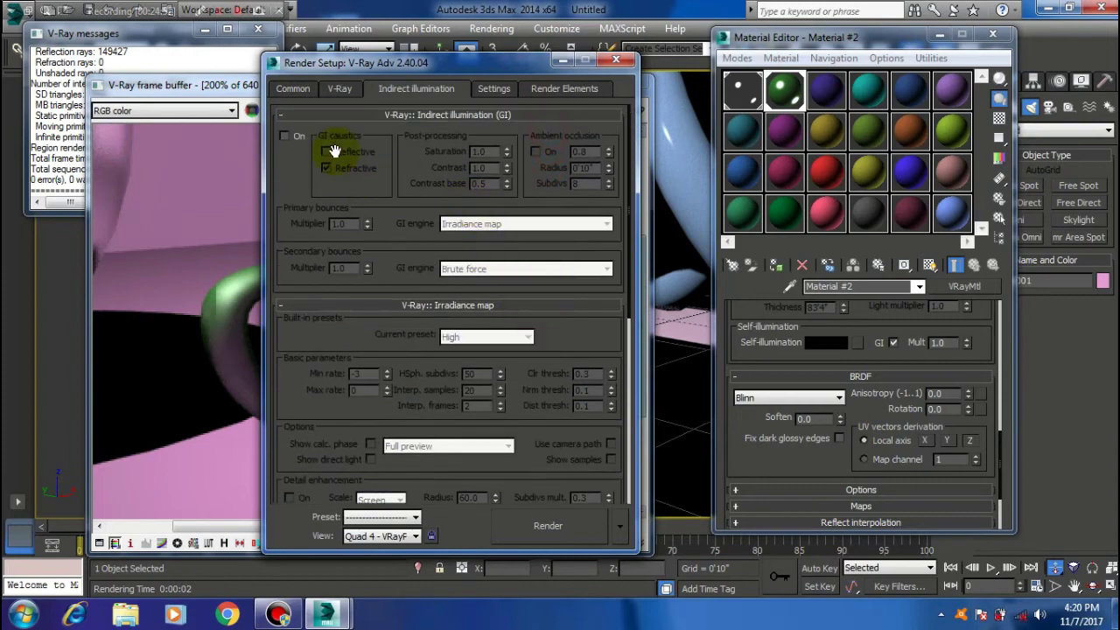
scroll(582, 362, down, 2)
scroll(575, 280, down, 1)
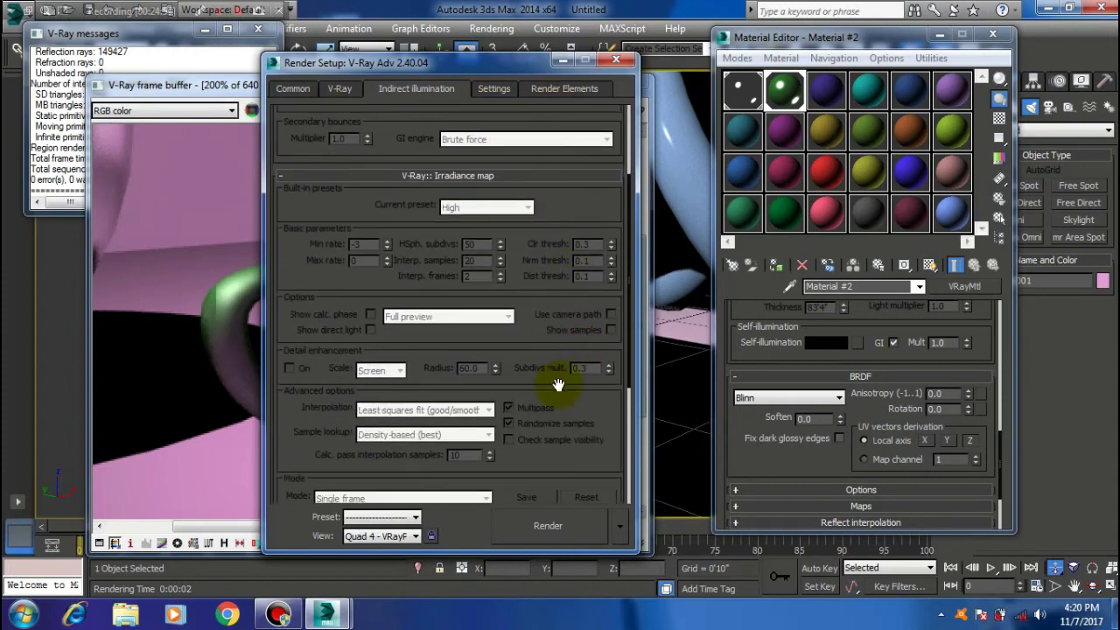
scroll(580, 355, down, 4)
scroll(565, 201, down, 1)
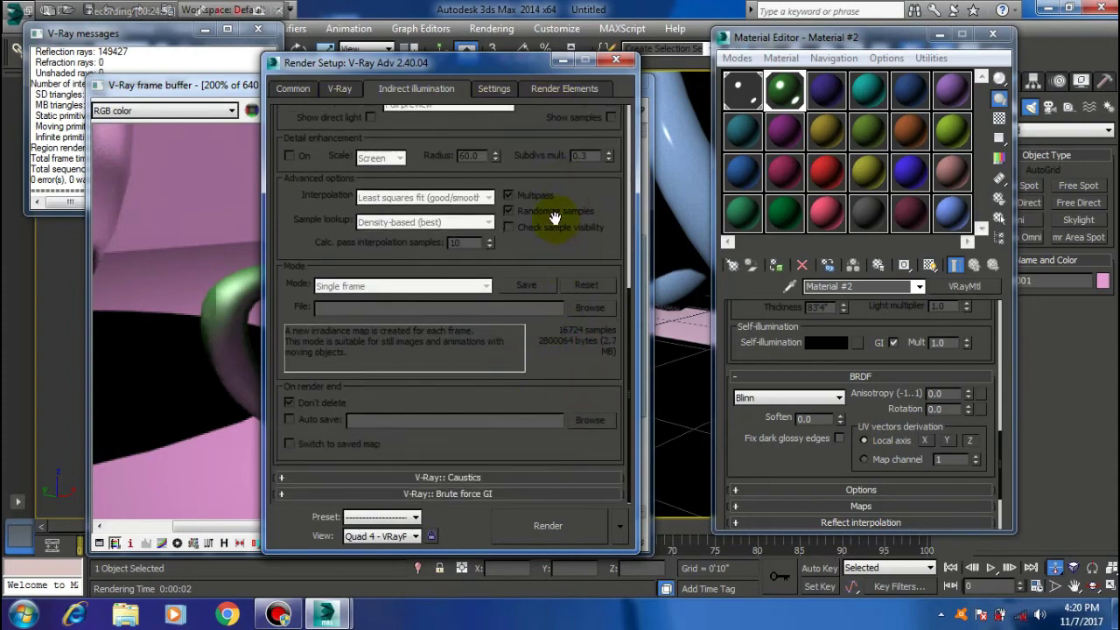
scroll(588, 204, up, 2)
scroll(600, 207, up, 2)
scroll(605, 262, up, 2)
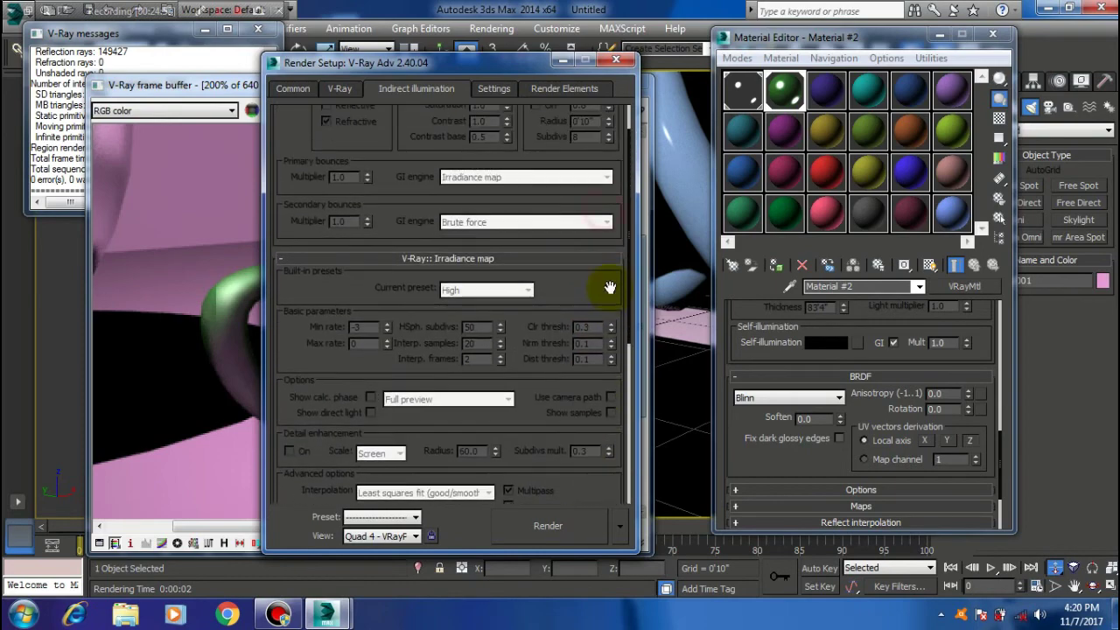
scroll(885, 378, down, 3)
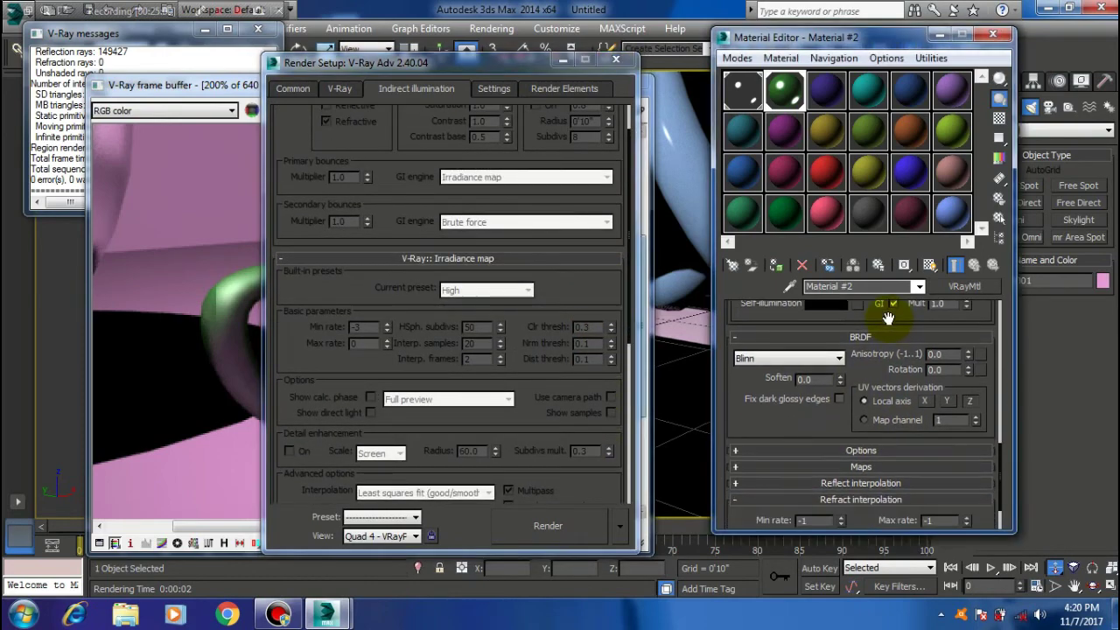
scroll(847, 398, up, 1)
scroll(839, 385, up, 3)
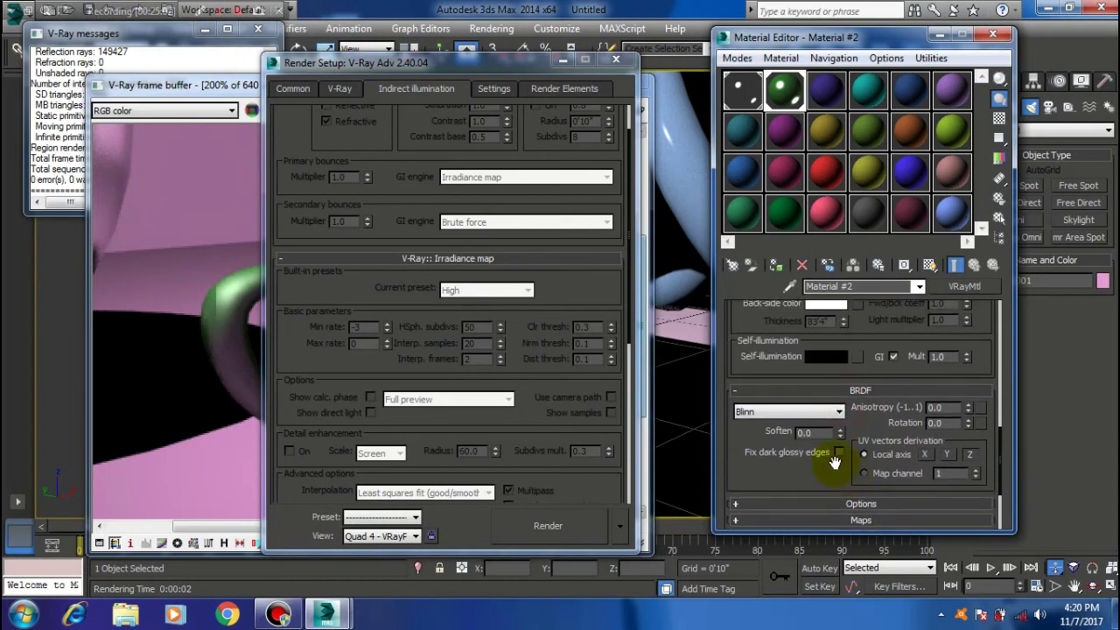
scroll(796, 411, up, 2)
scroll(796, 432, up, 2)
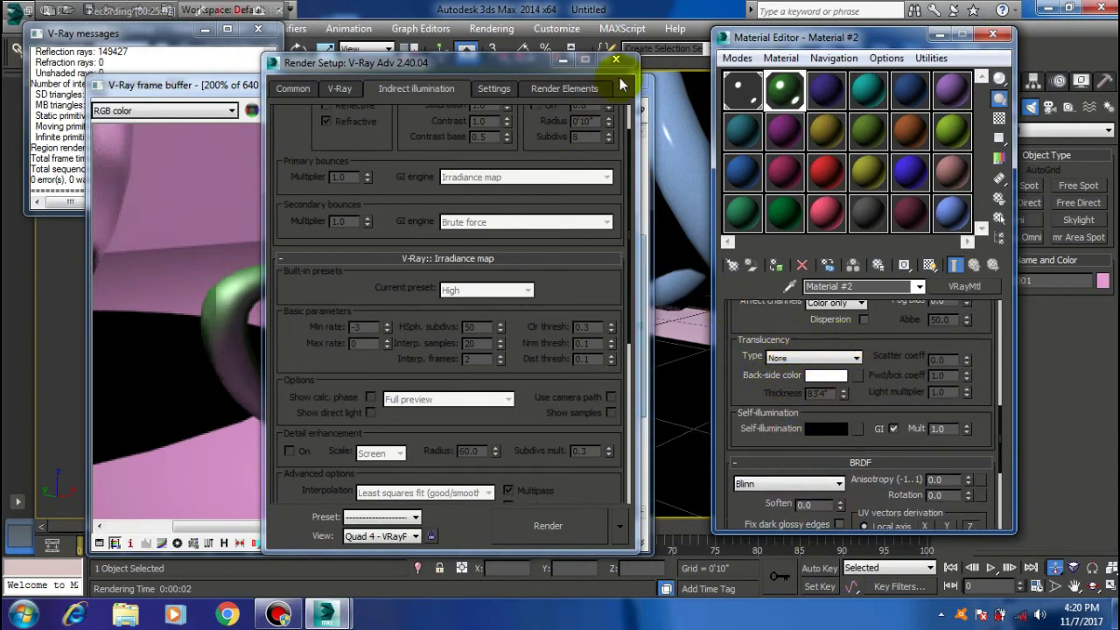
click(612, 140)
Close Render Setup and the Material Editor, minimize the frame buffer, and orbit to the knot
click(616, 62)
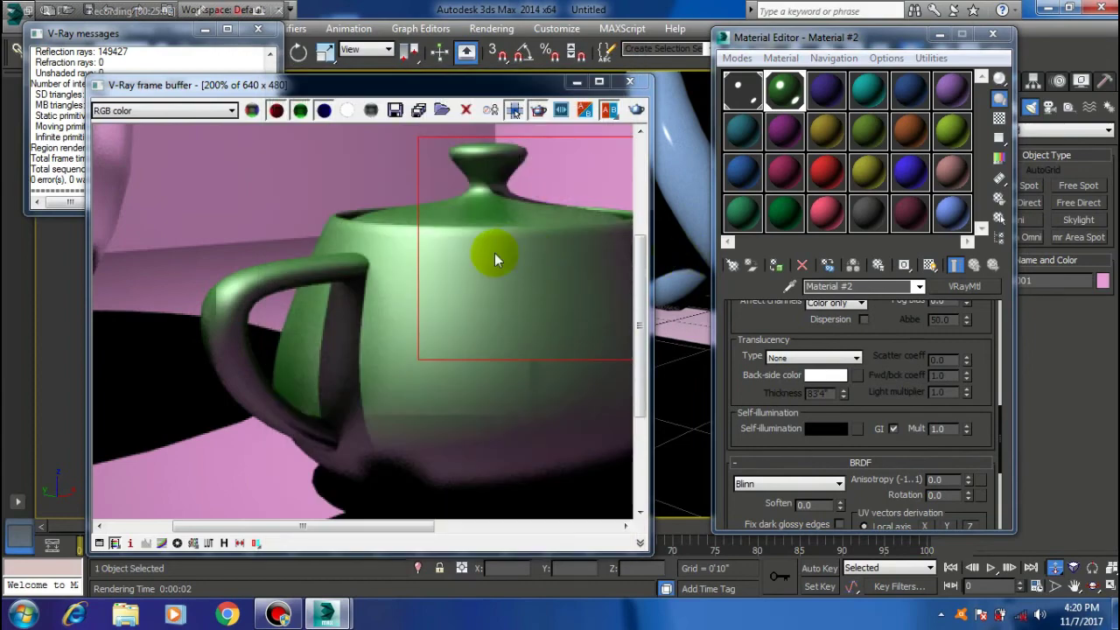
scroll(431, 238, down, 3)
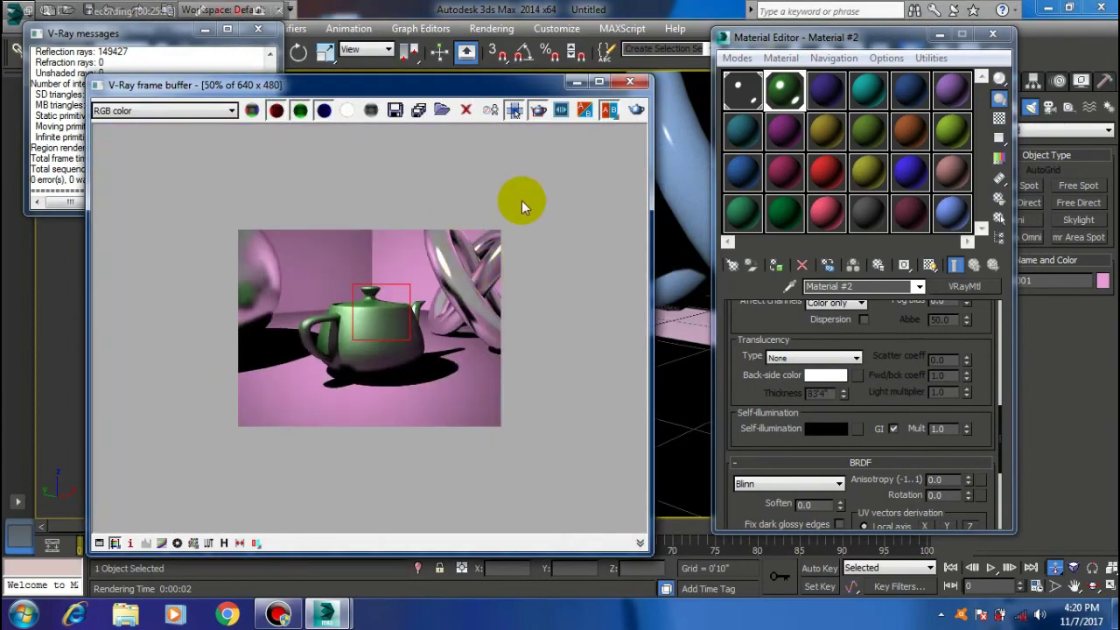
scroll(473, 283, up, 1)
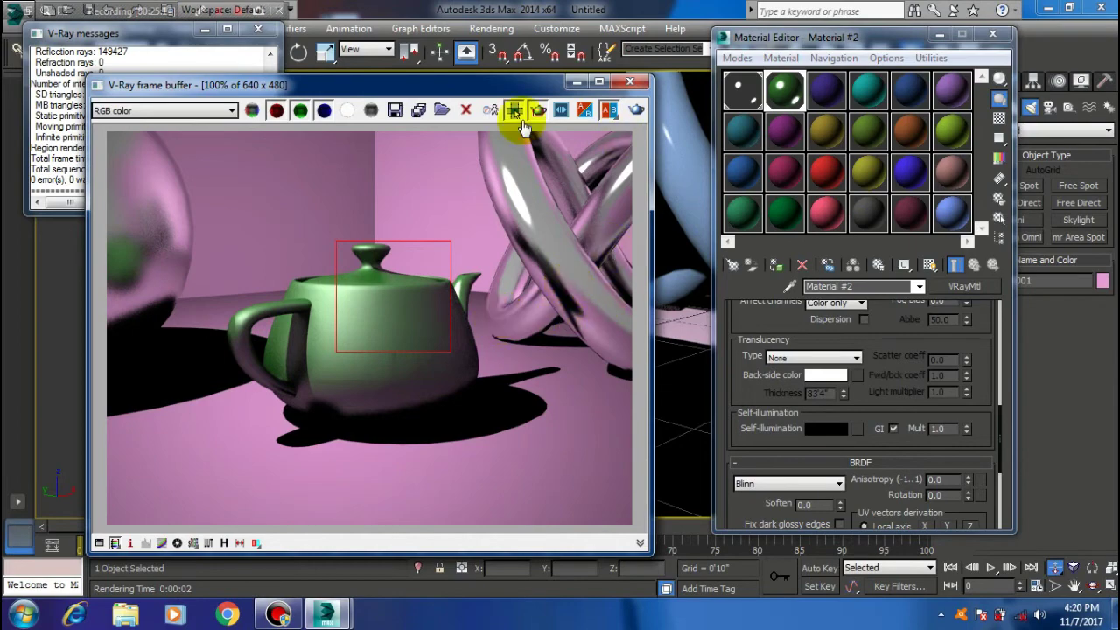
click(578, 82)
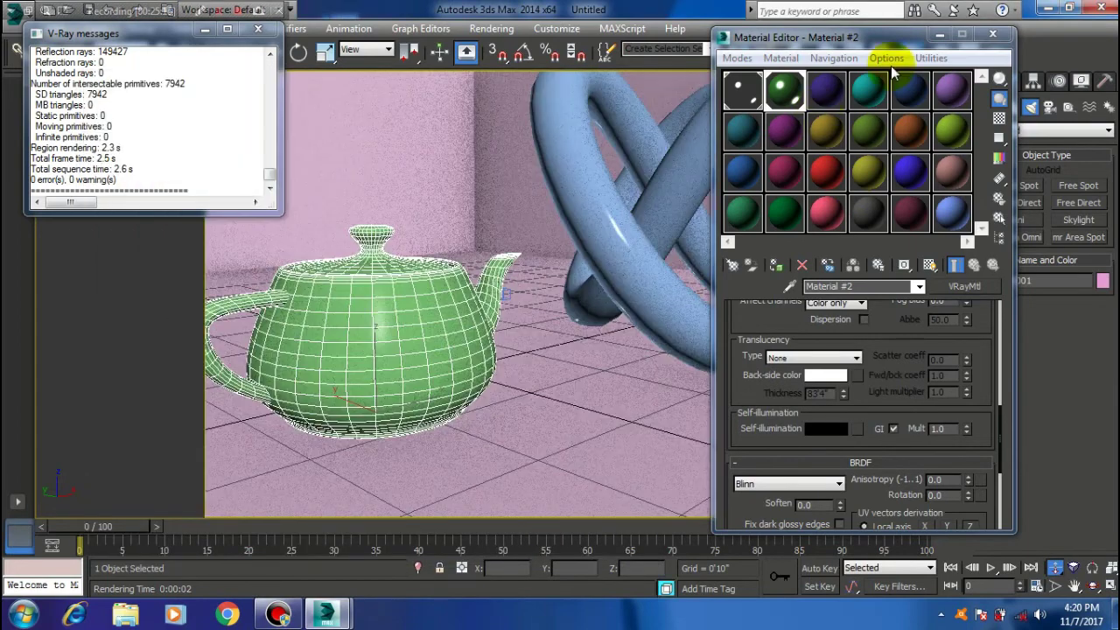
click(937, 34)
mouse_move(570, 286)
alt+middle_down()
mouse_move(356, 365)
mouse_move(602, 303)
alt+middle_up()
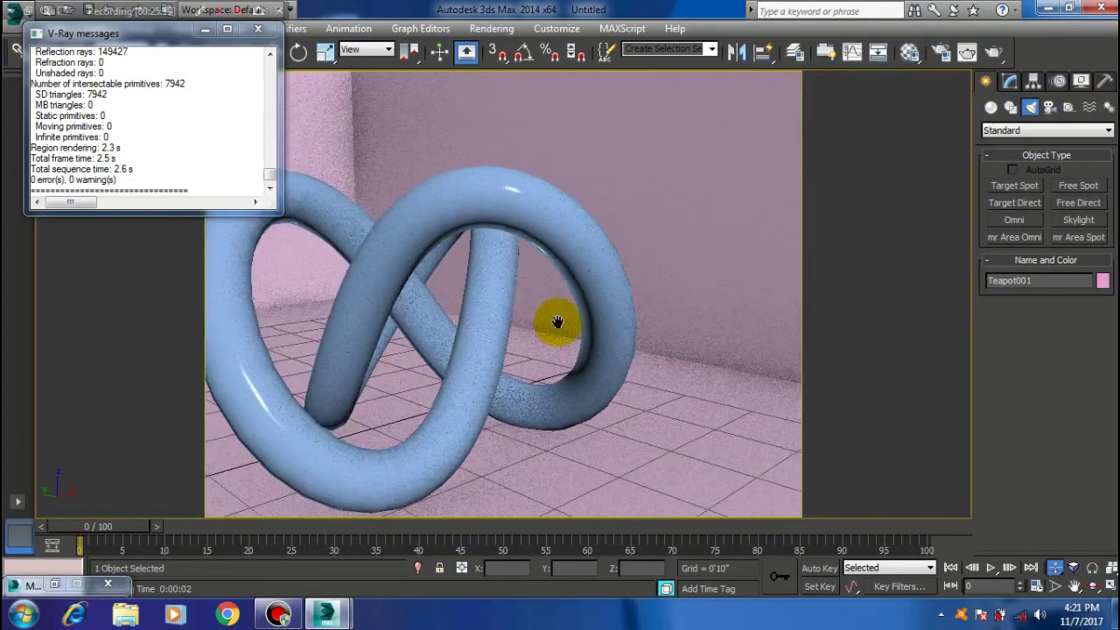
Select the knot's Material #1 and darken its Reflect colour to near black
click(909, 51)
click(742, 90)
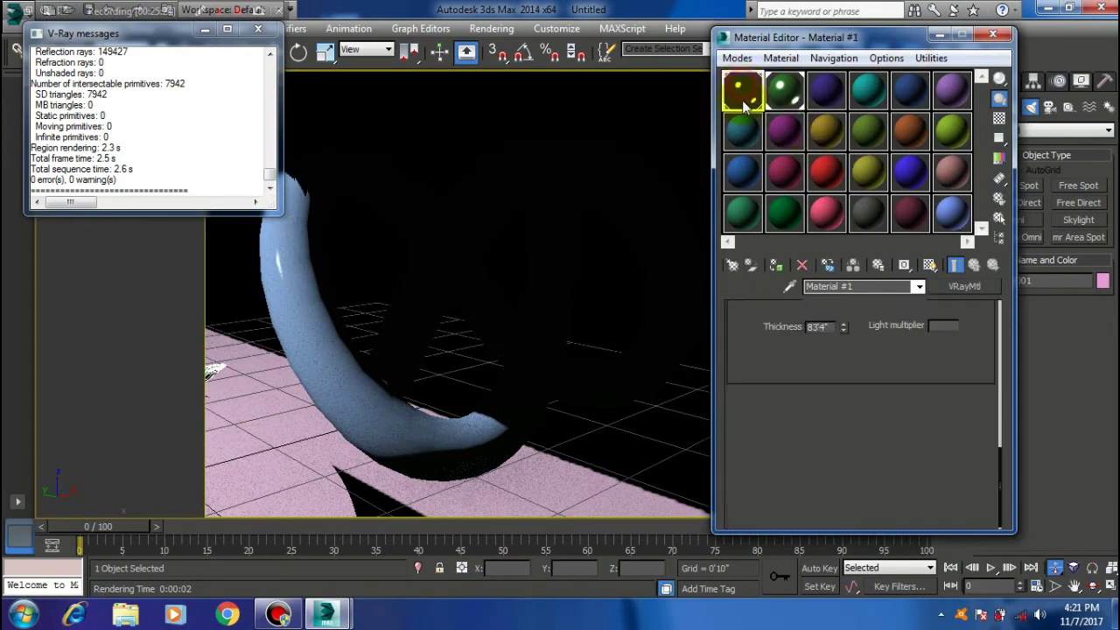
drag(880, 326, 860, 387)
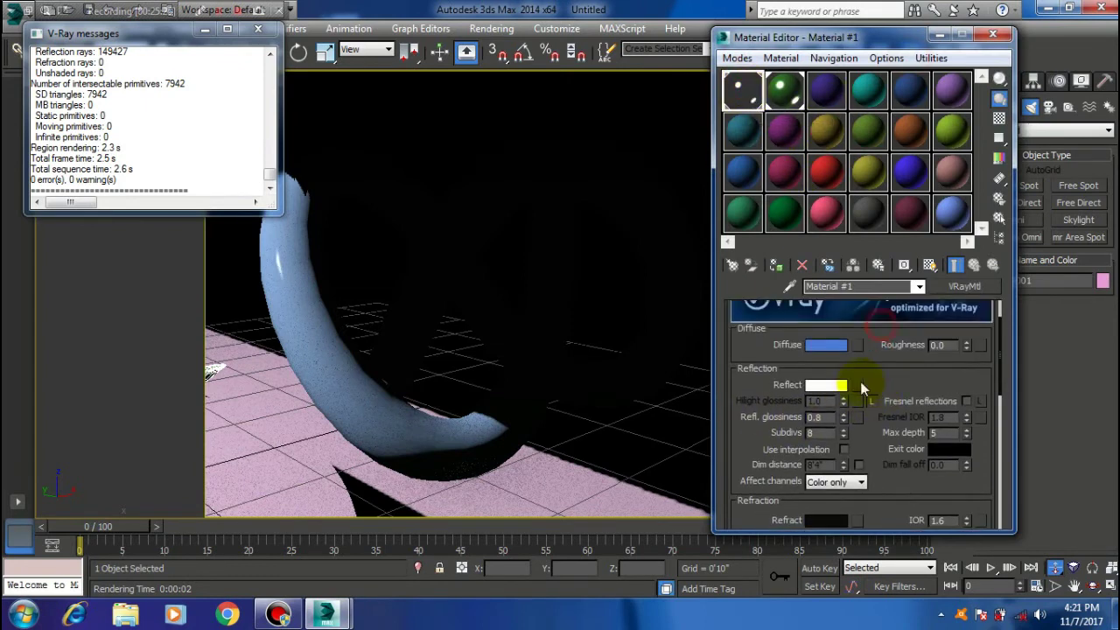
click(824, 396)
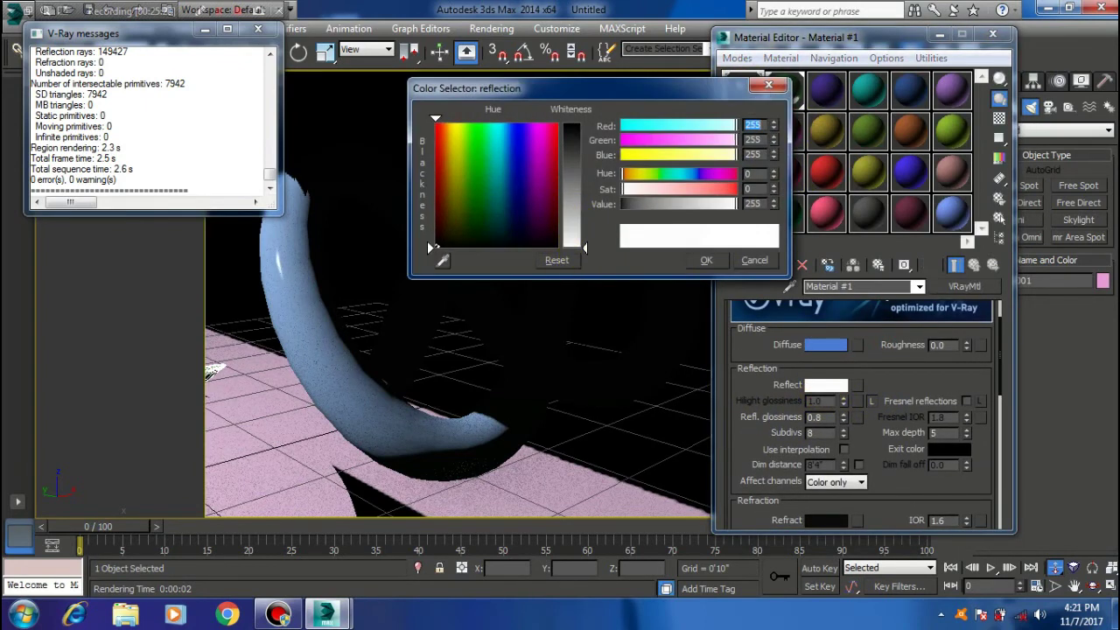
drag(570, 244, 570, 129)
click(706, 259)
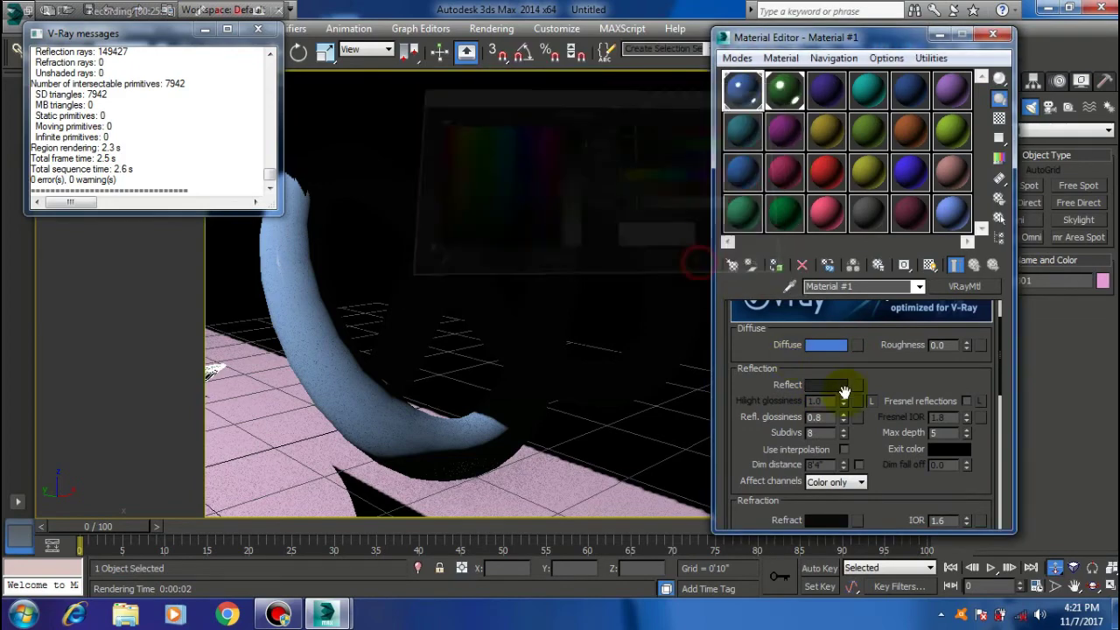
Set the knot's Refract colour to light grey and render the scene
drag(878, 364, 878, 362)
scroll(744, 370, down, 2)
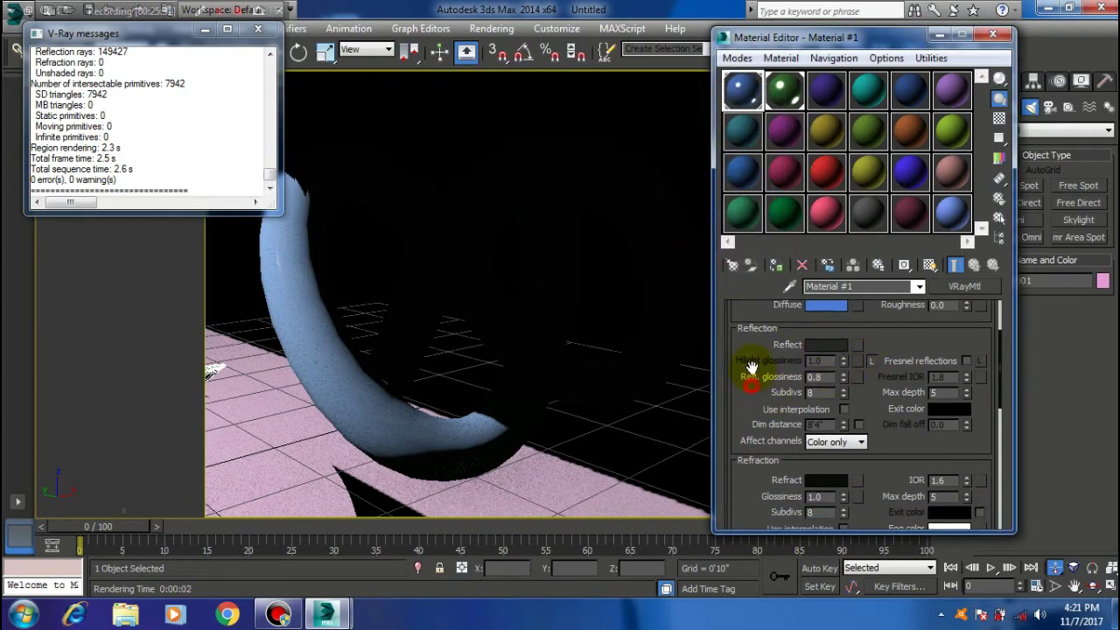
click(824, 469)
drag(586, 131, 585, 191)
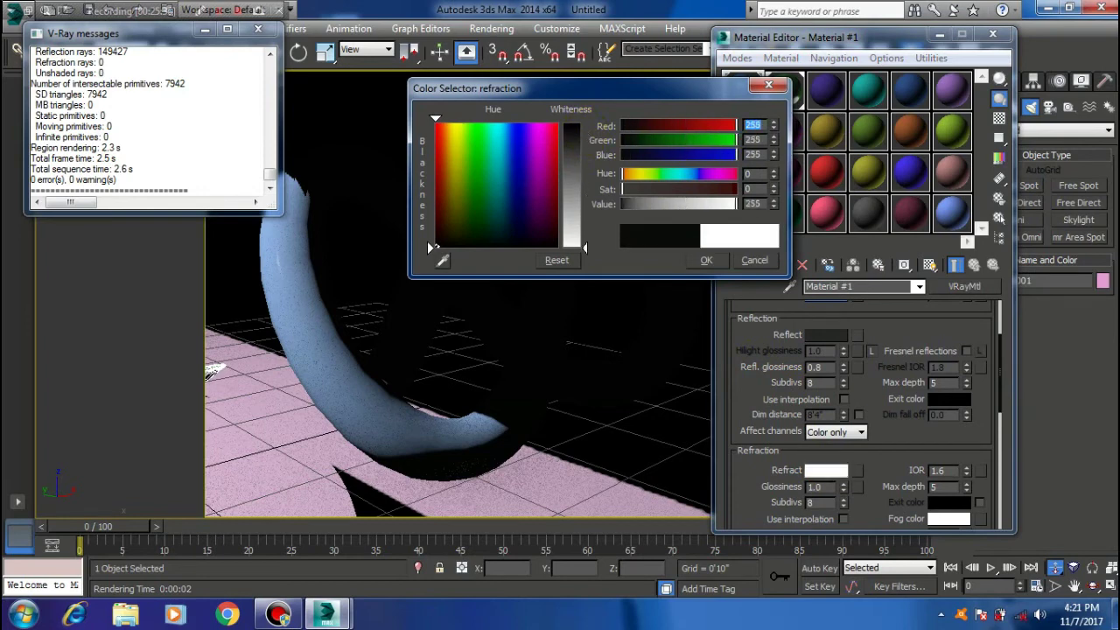
drag(585, 189, 585, 191)
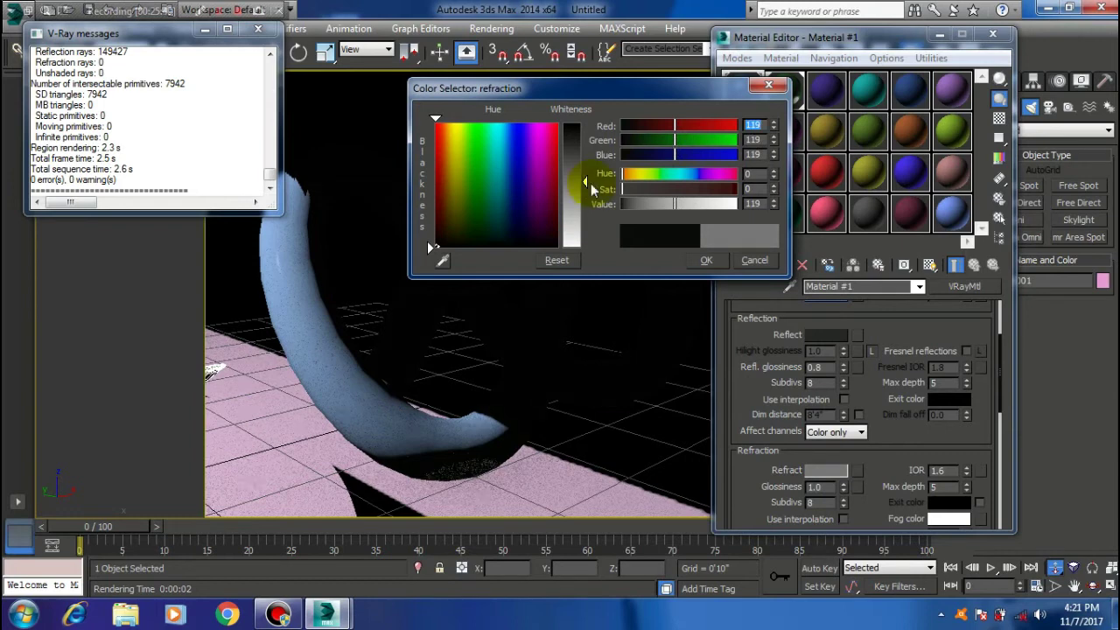
click(705, 260)
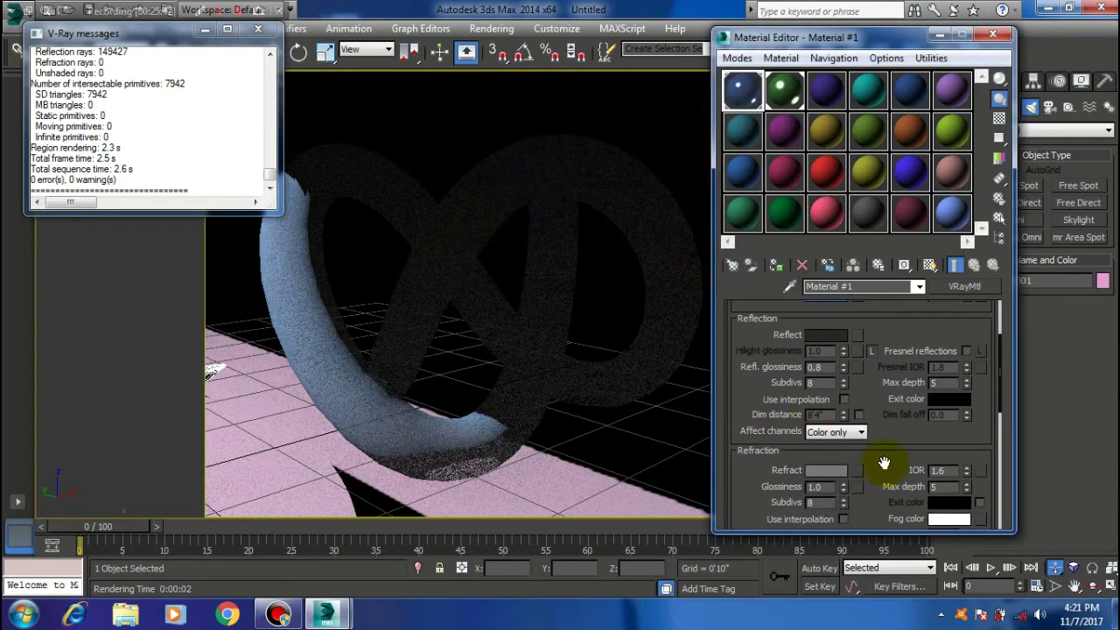
drag(906, 462, 899, 391)
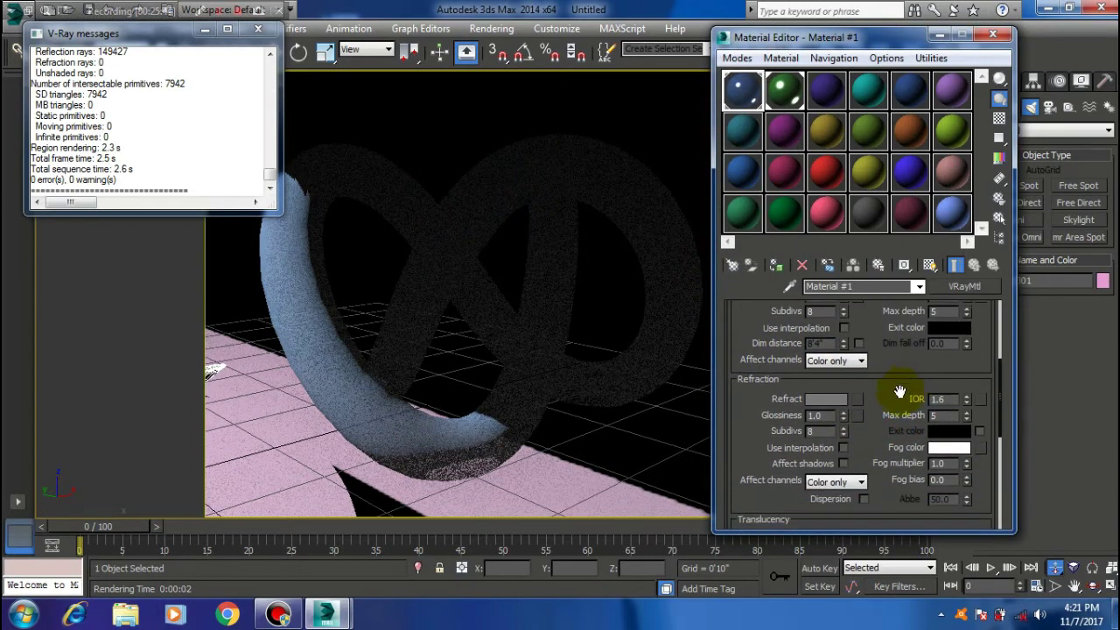
drag(847, 38, 879, 117)
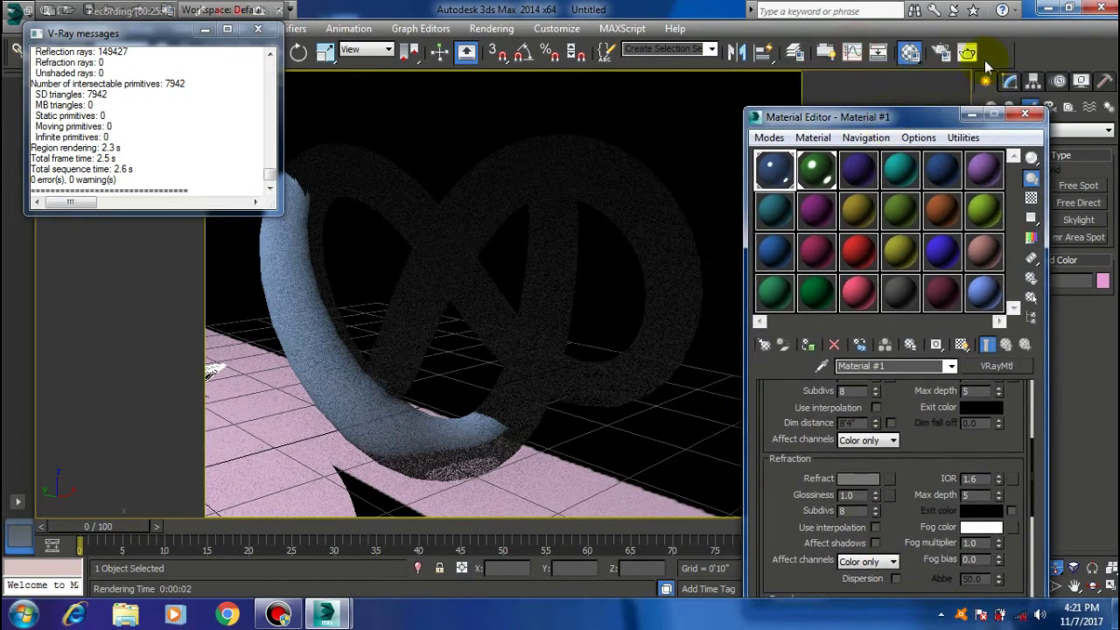
click(967, 54)
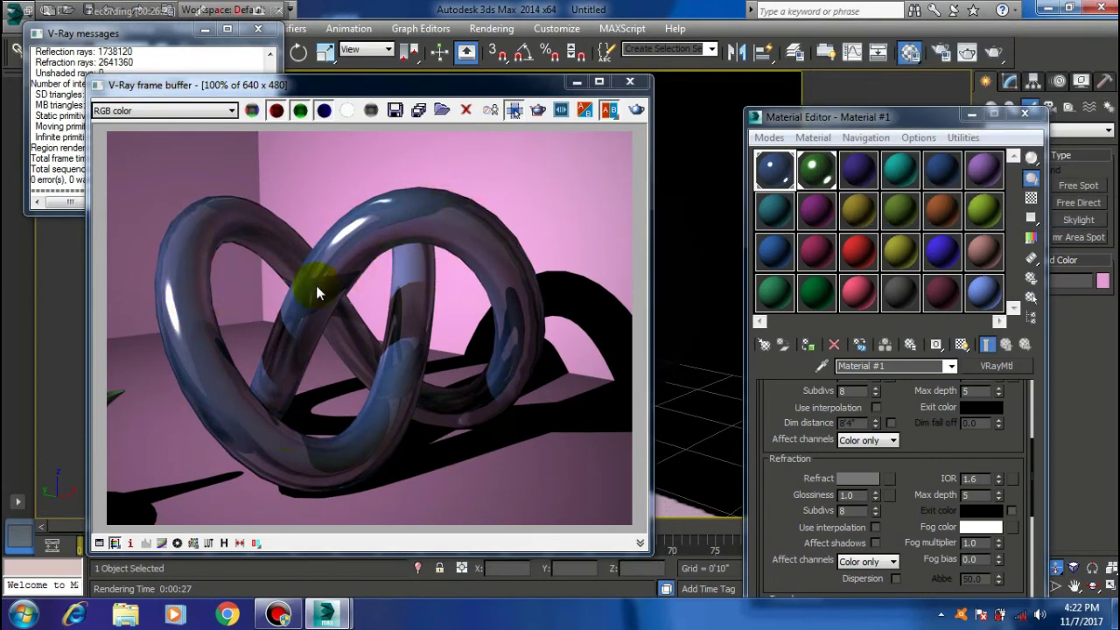
Set the Refract colour to grey 164 and re-render the knot
click(873, 479)
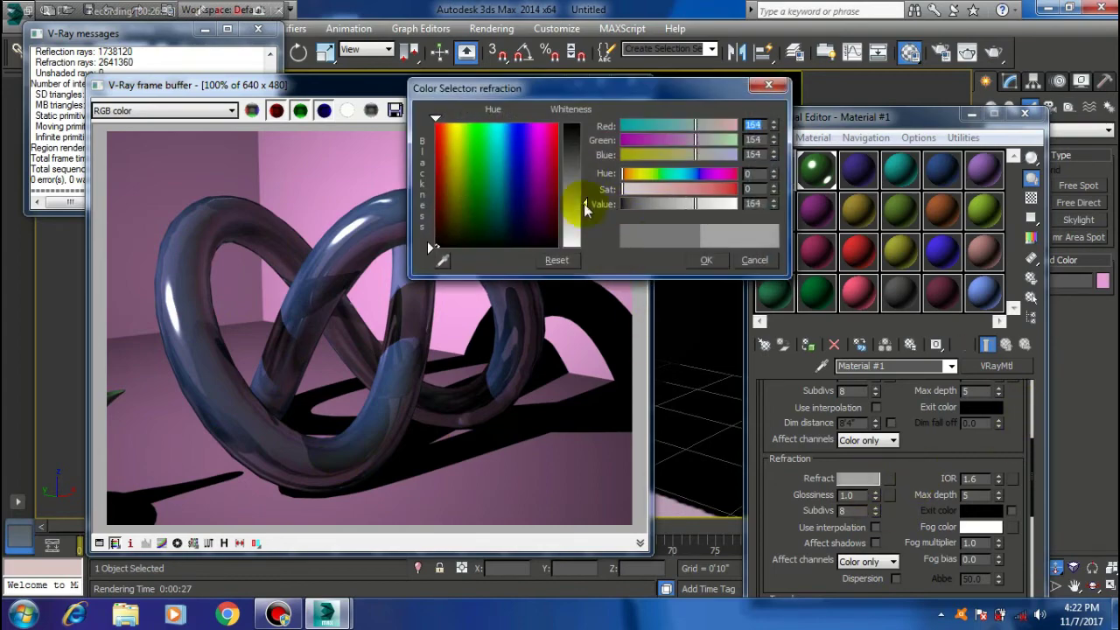
click(706, 259)
click(637, 110)
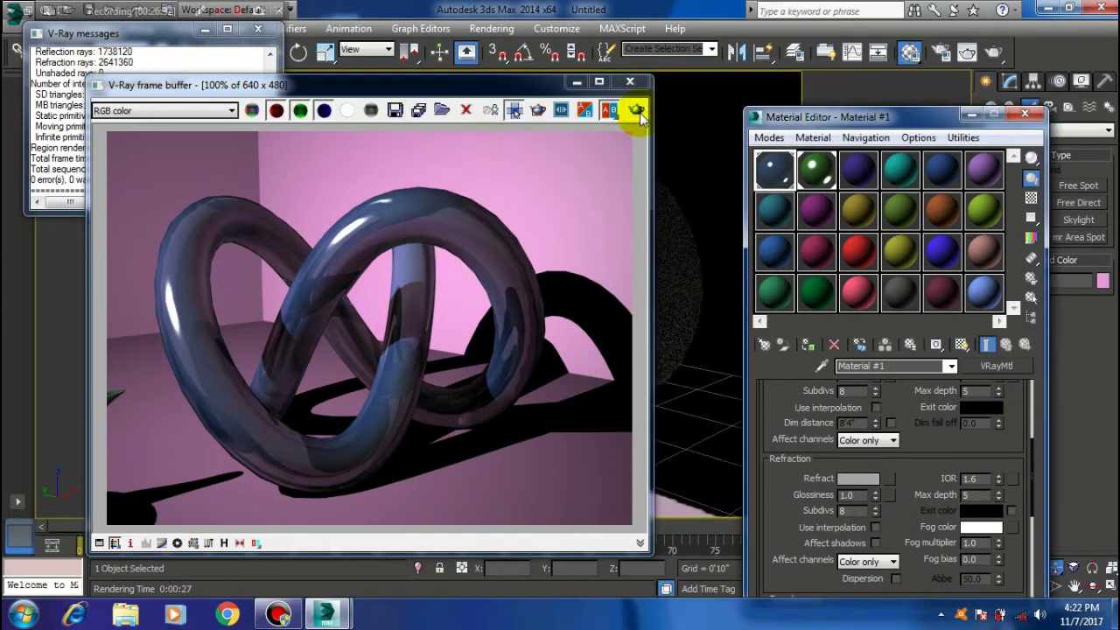
Set Translucency to the Hard (wax) model and re-render
drag(907, 478, 912, 437)
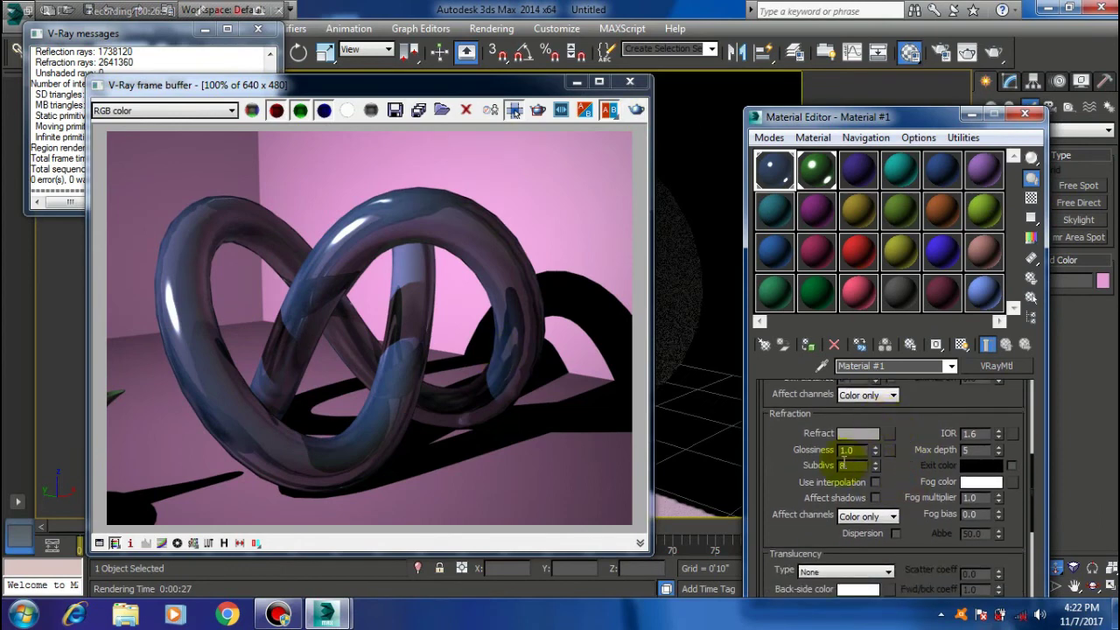
drag(896, 491, 910, 411)
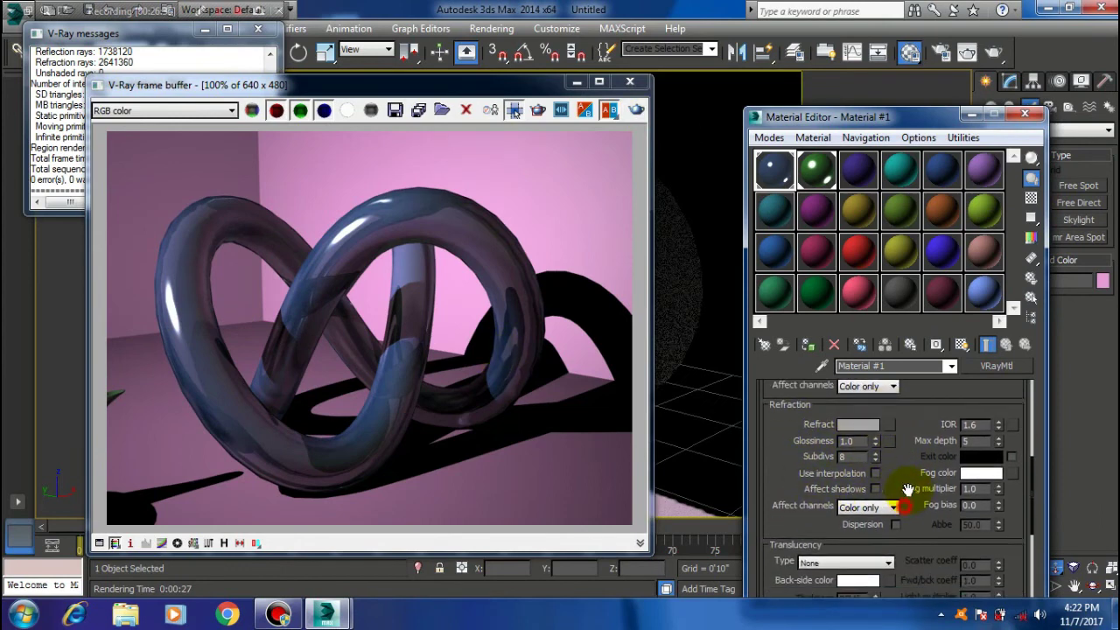
drag(812, 452, 808, 438)
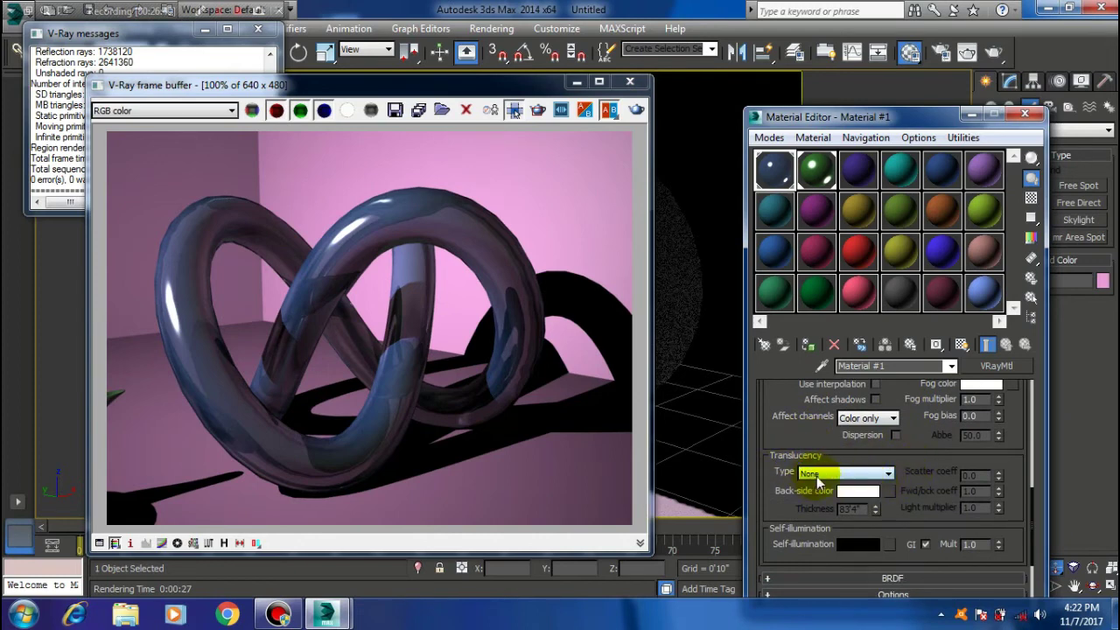
click(848, 475)
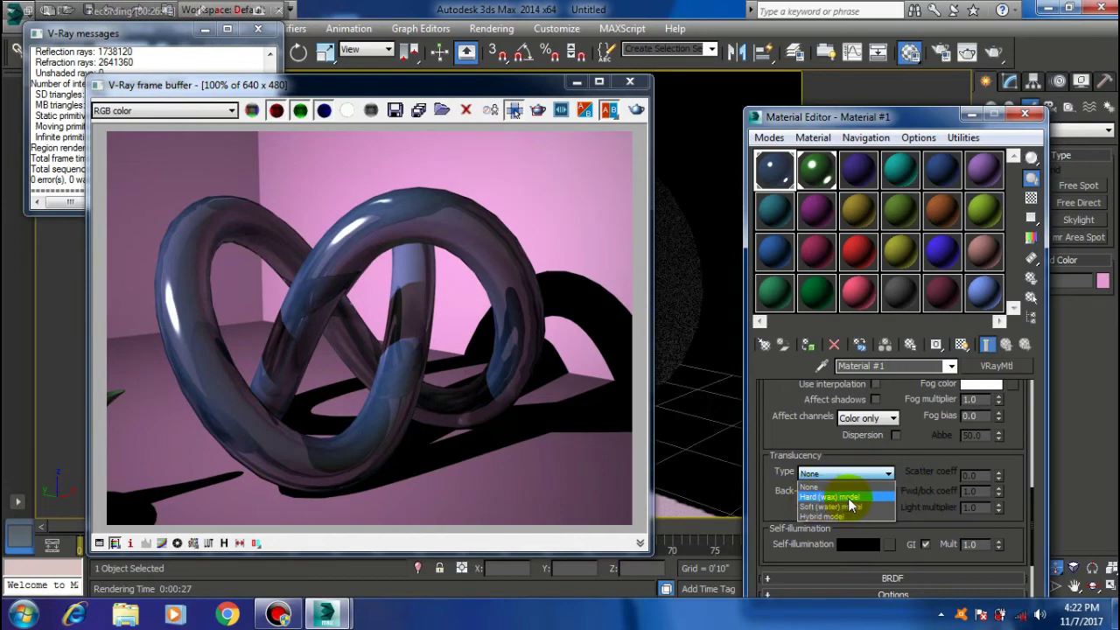
click(847, 497)
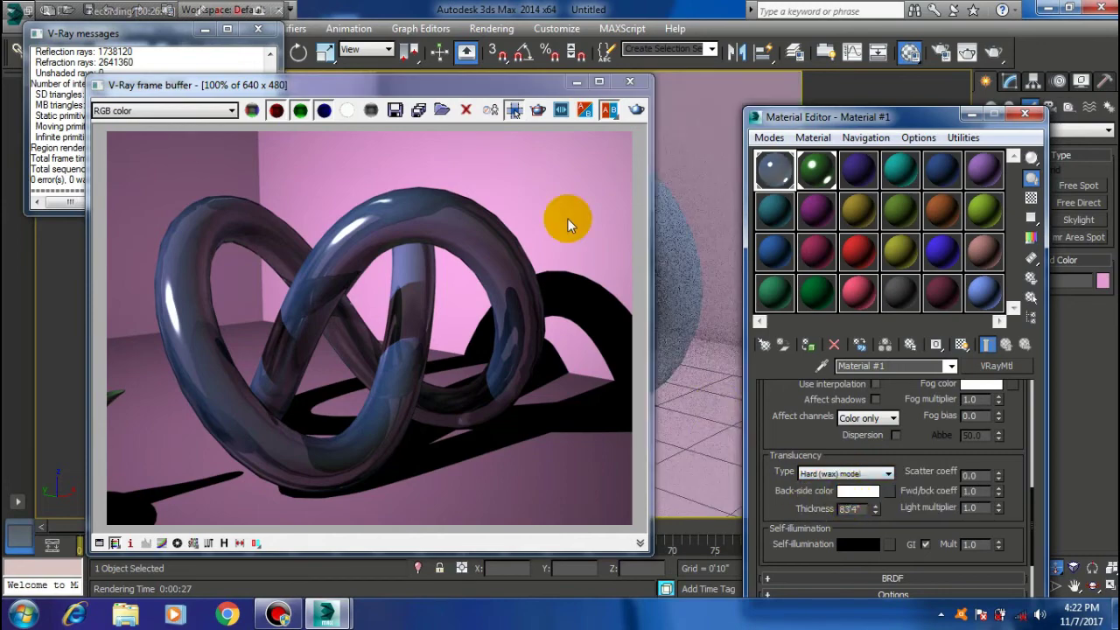
click(636, 111)
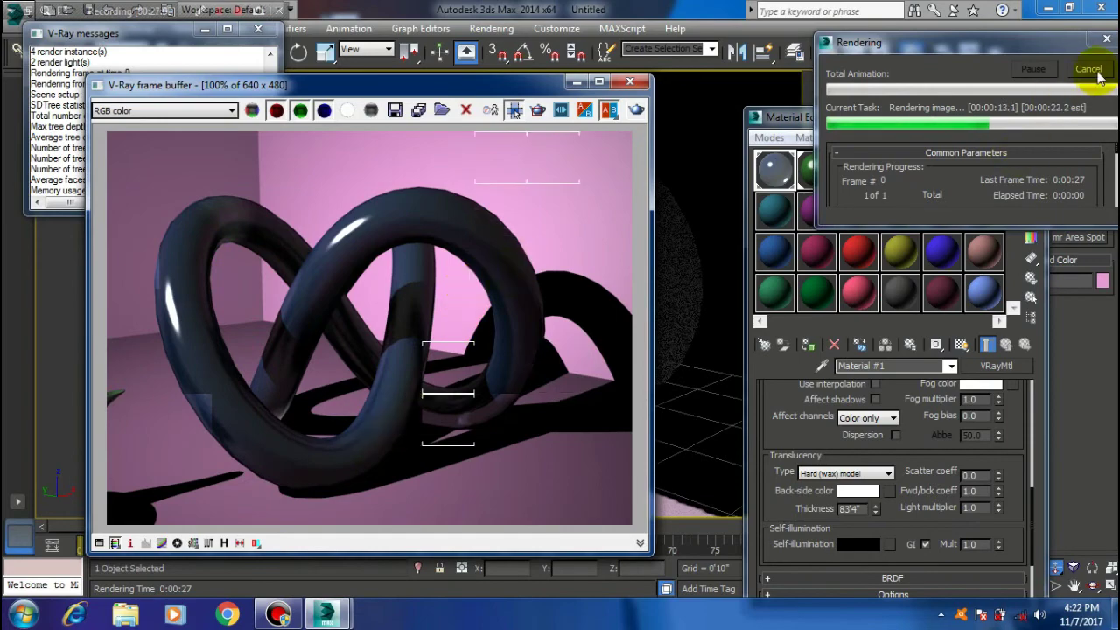
Brighten the knot's Refract colour further
scroll(901, 411, up, 1)
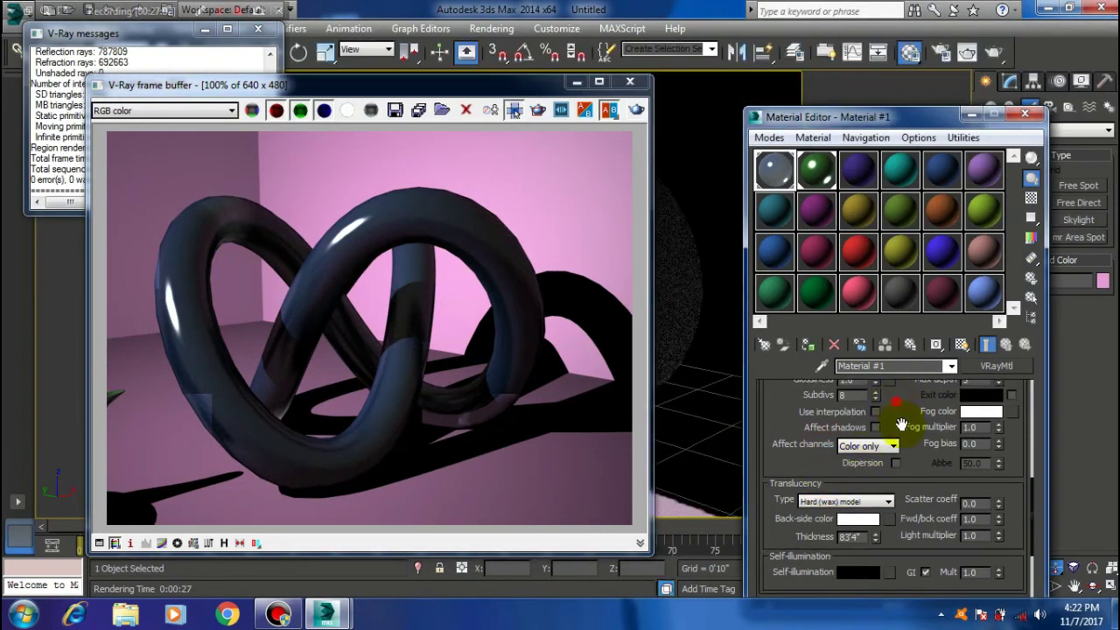
scroll(870, 413, up, 2)
click(868, 413)
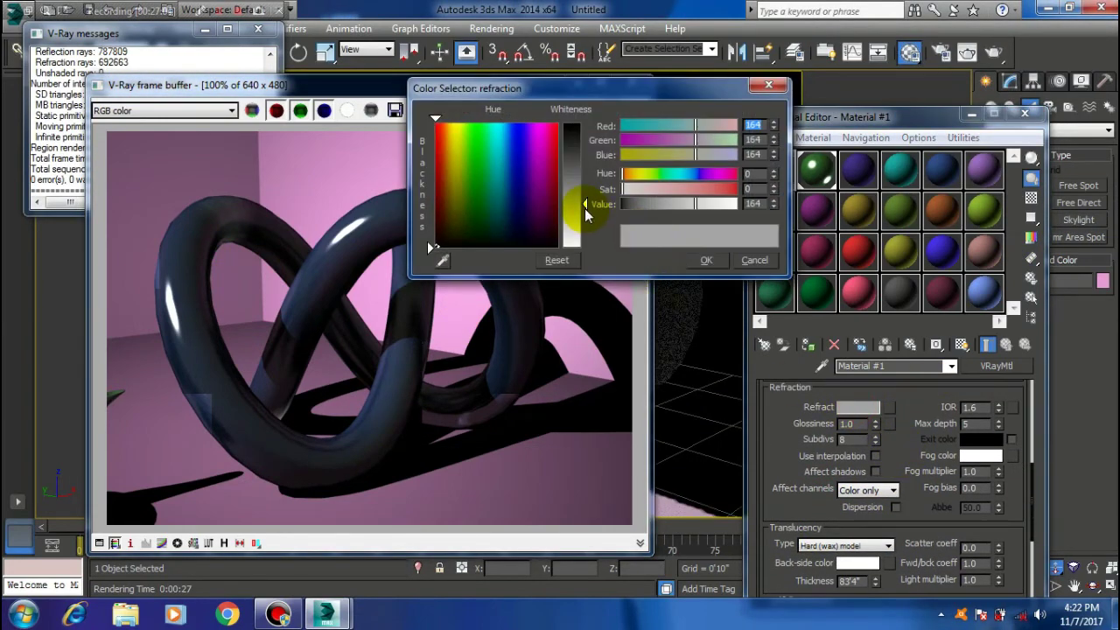
drag(584, 208, 586, 223)
click(706, 260)
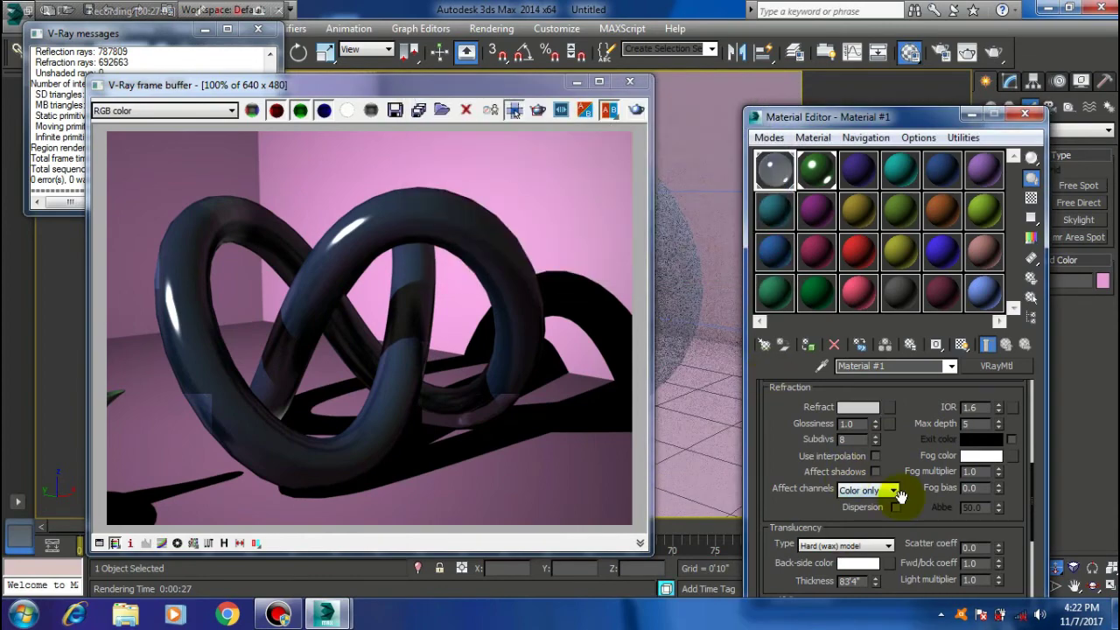
Switch Translucency to the Soft (water) model and re-render the knot
scroll(879, 473, down, 3)
click(853, 444)
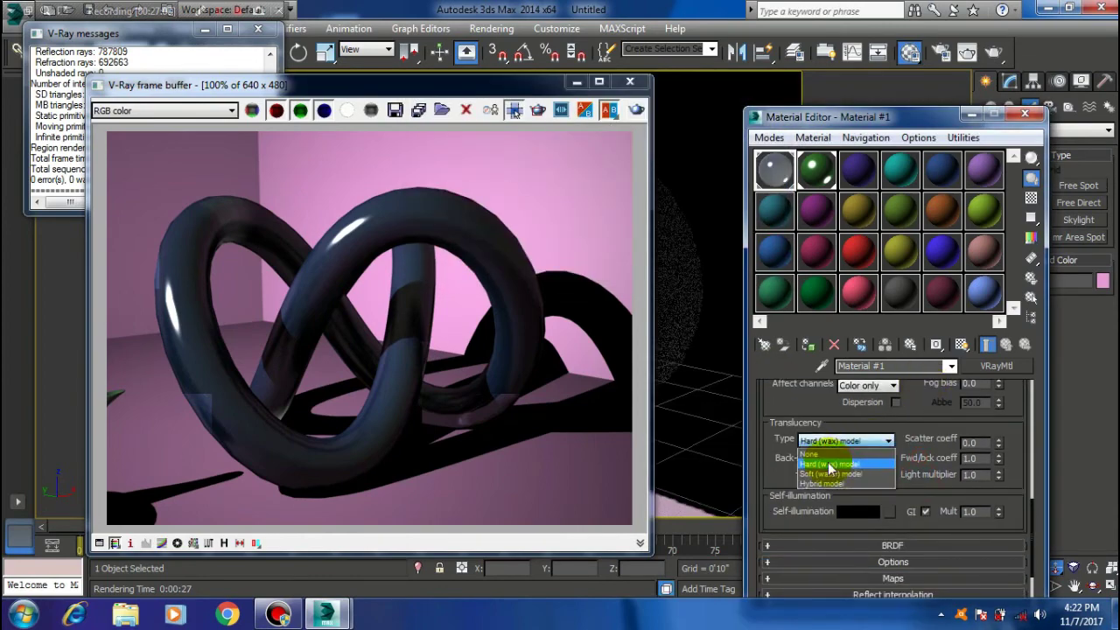
click(839, 463)
click(636, 110)
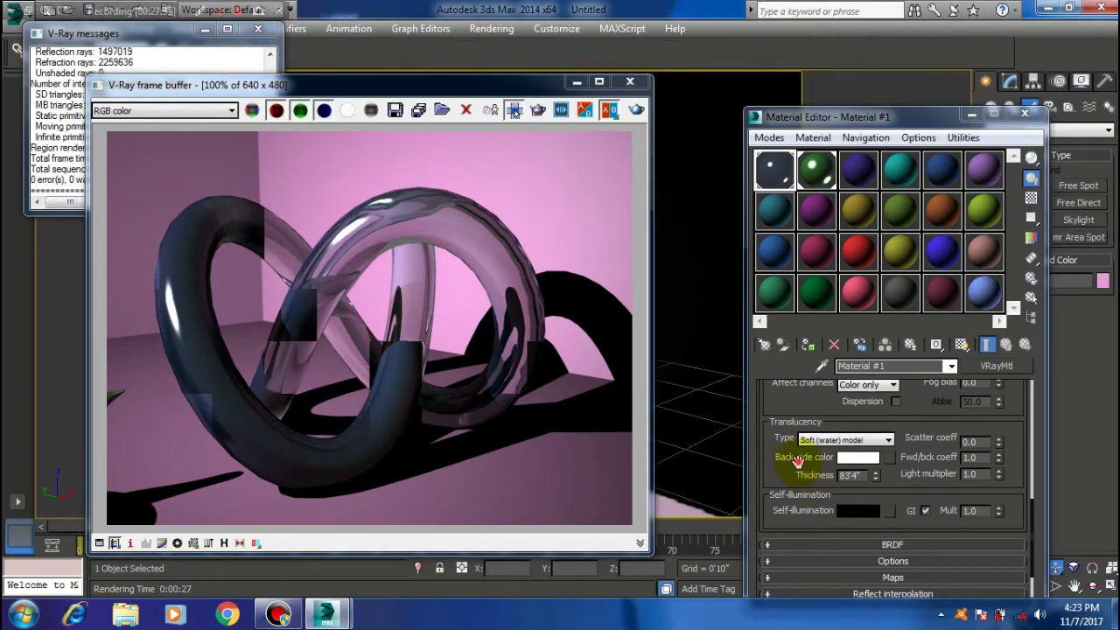
Set the knot material's translucency type to Hybrid model
scroll(801, 448, down, 1)
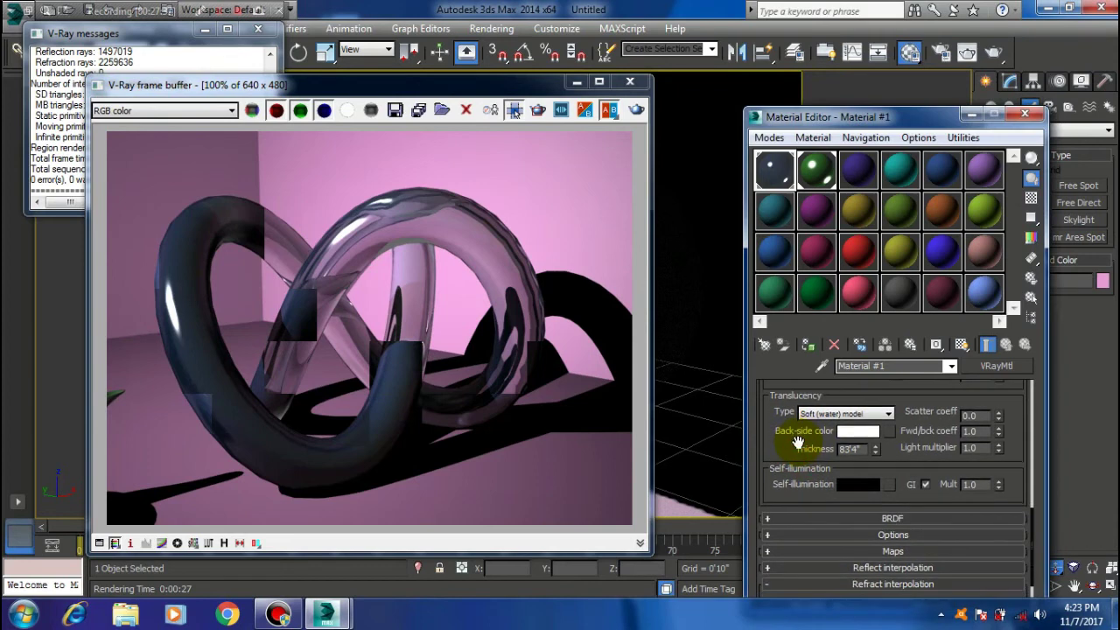
click(855, 415)
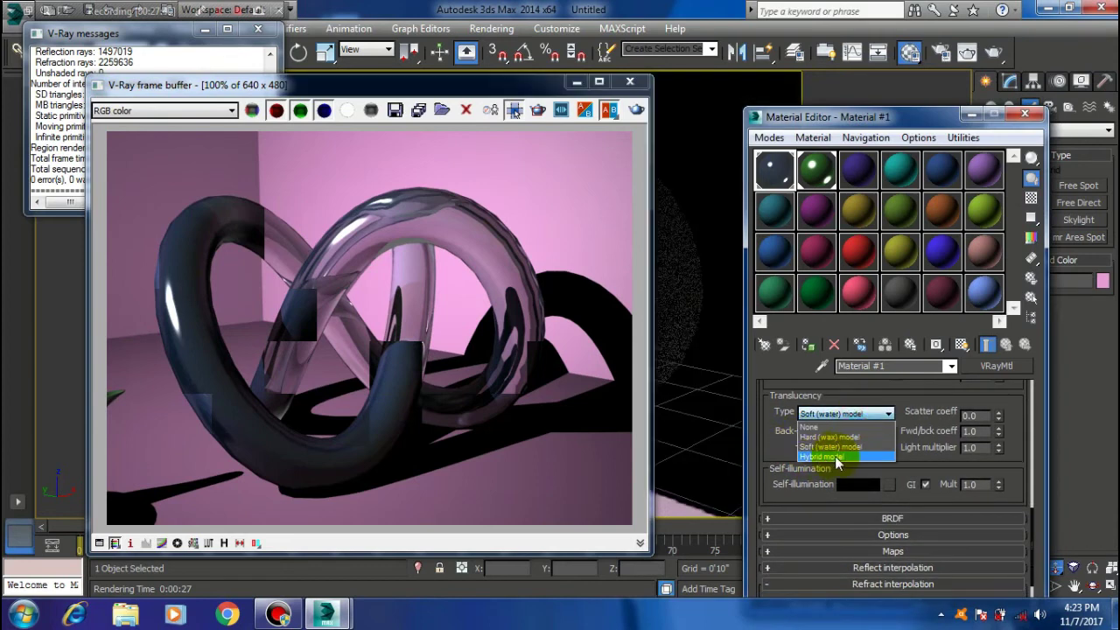
click(837, 457)
Render the scene with hybrid translucency, then close the render progress window
click(634, 108)
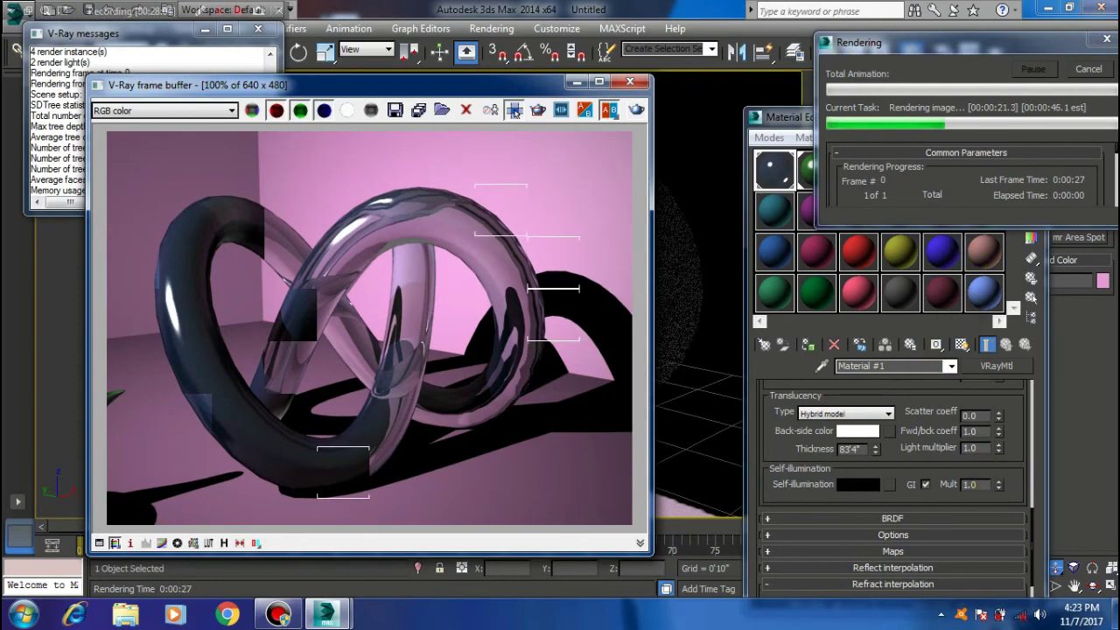
click(1090, 73)
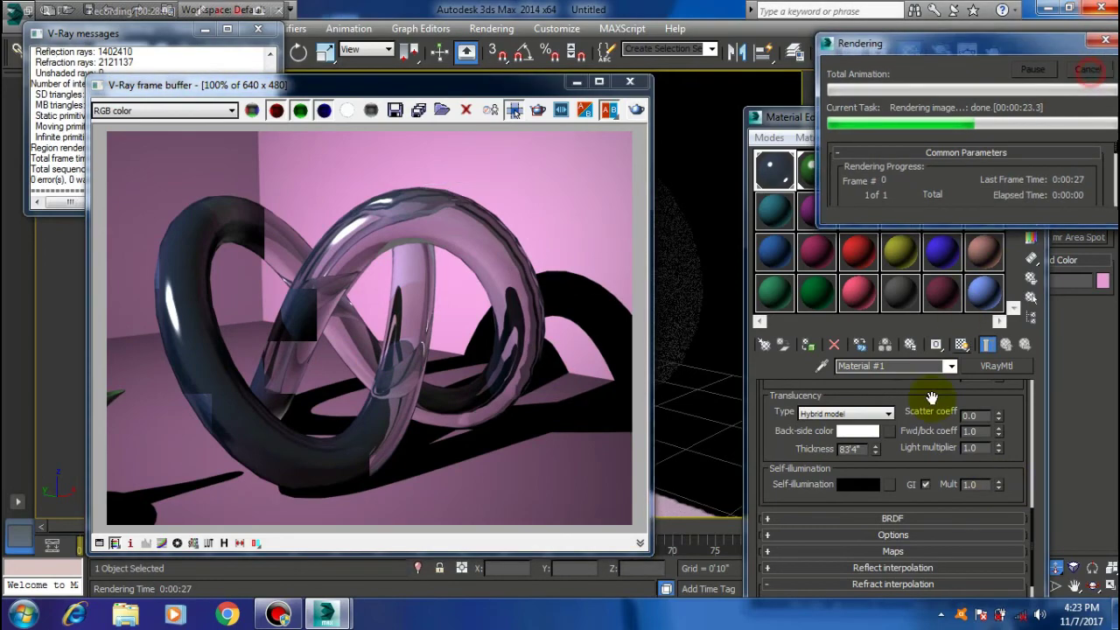
drag(787, 431, 779, 442)
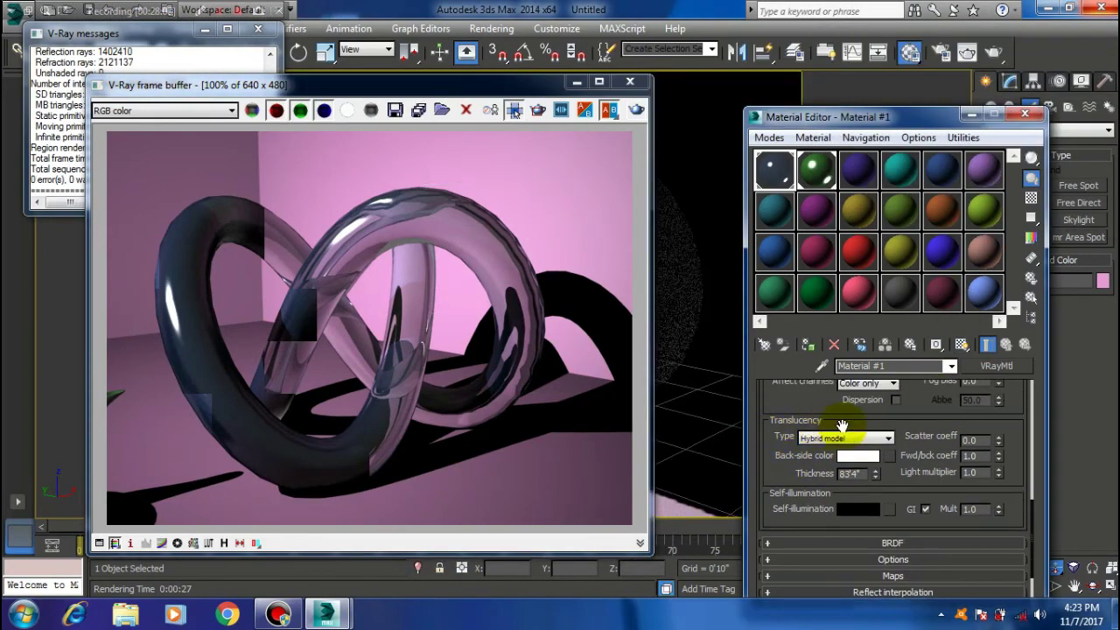
Set the knot material's Translucency Type back to None
scroll(919, 450, down, 1)
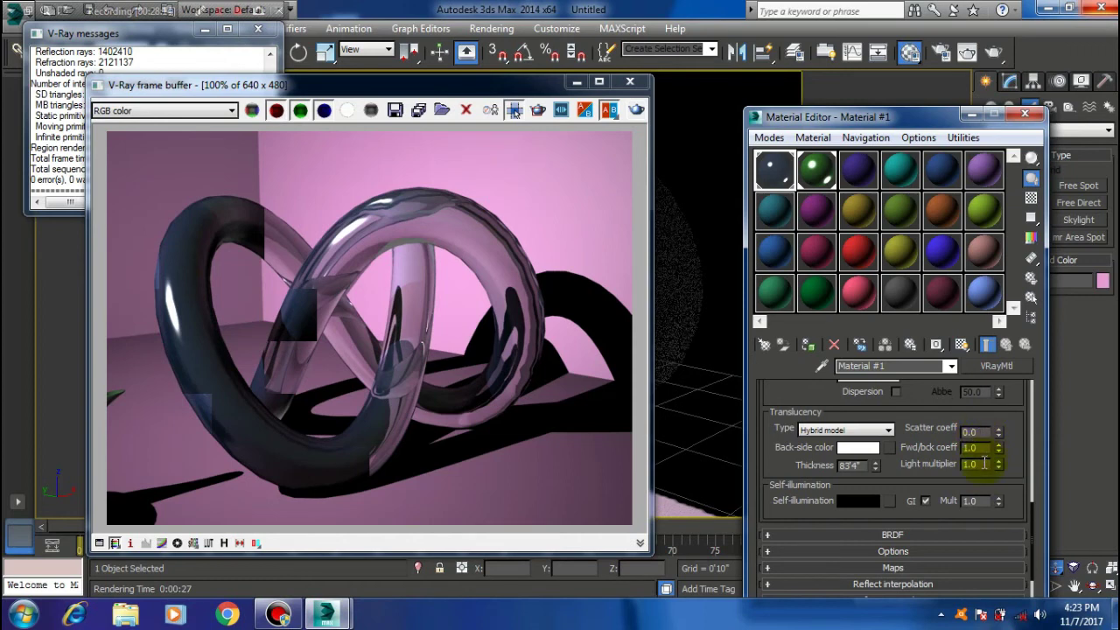
drag(922, 450, 923, 439)
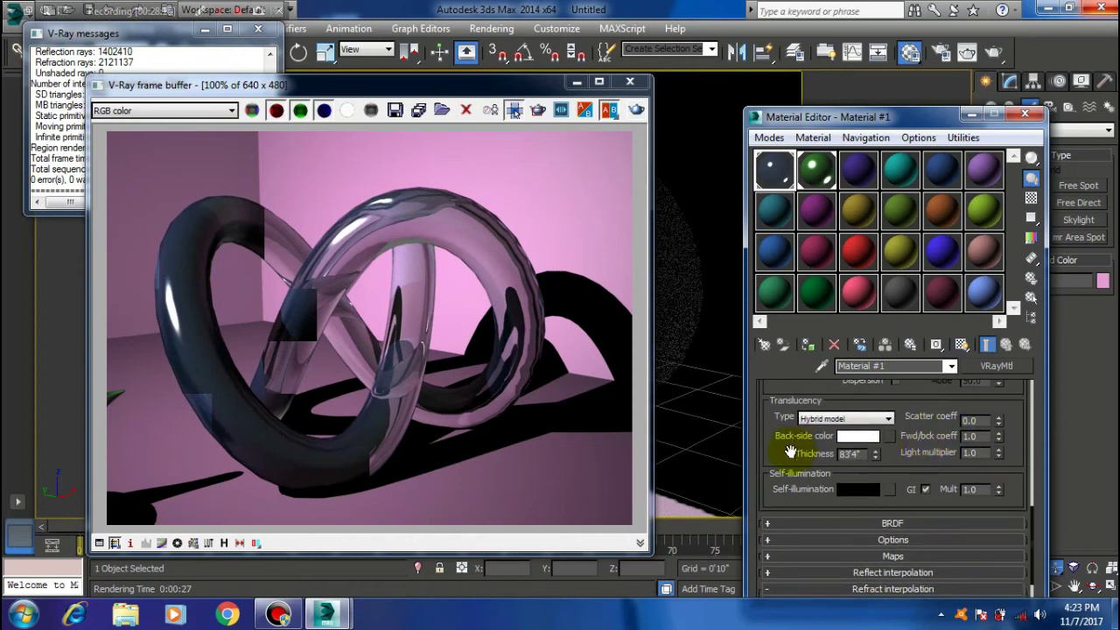
scroll(790, 448, down, 1)
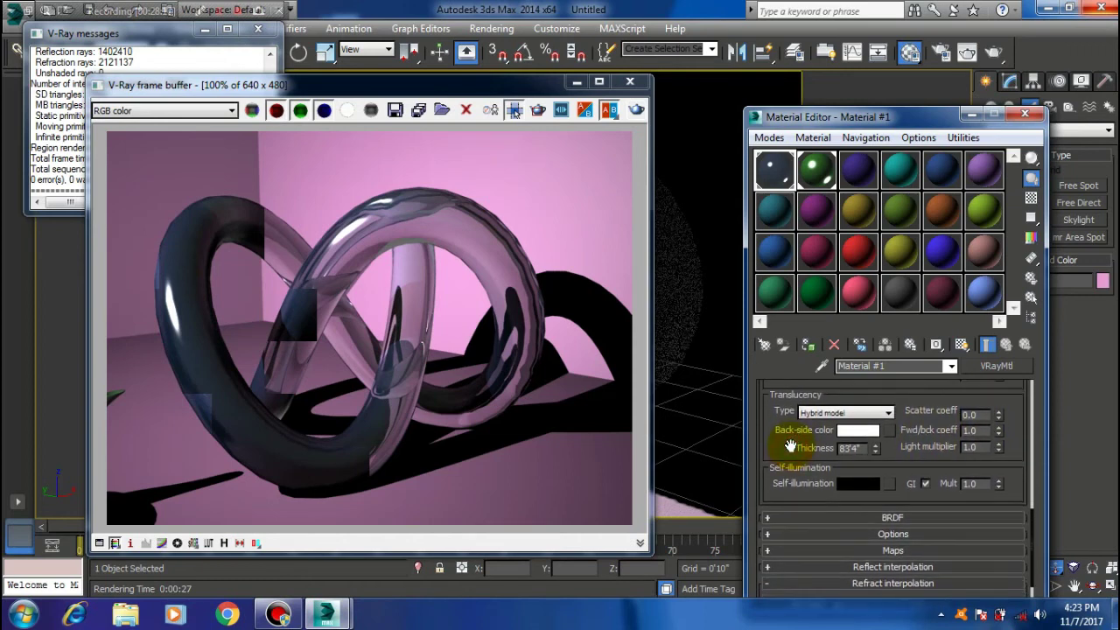
click(853, 415)
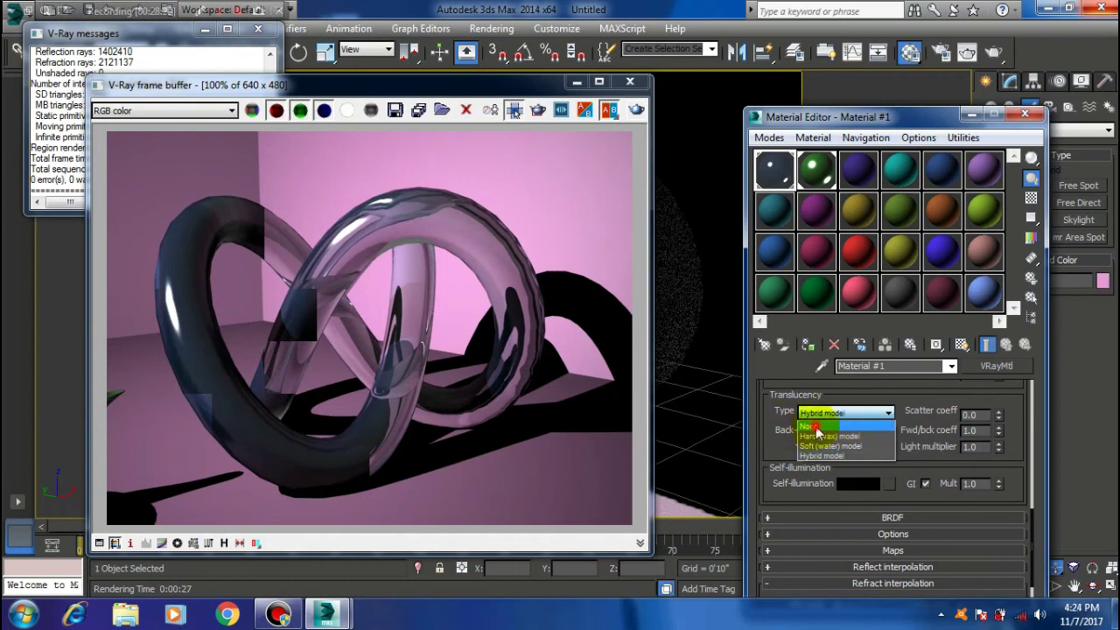
click(799, 423)
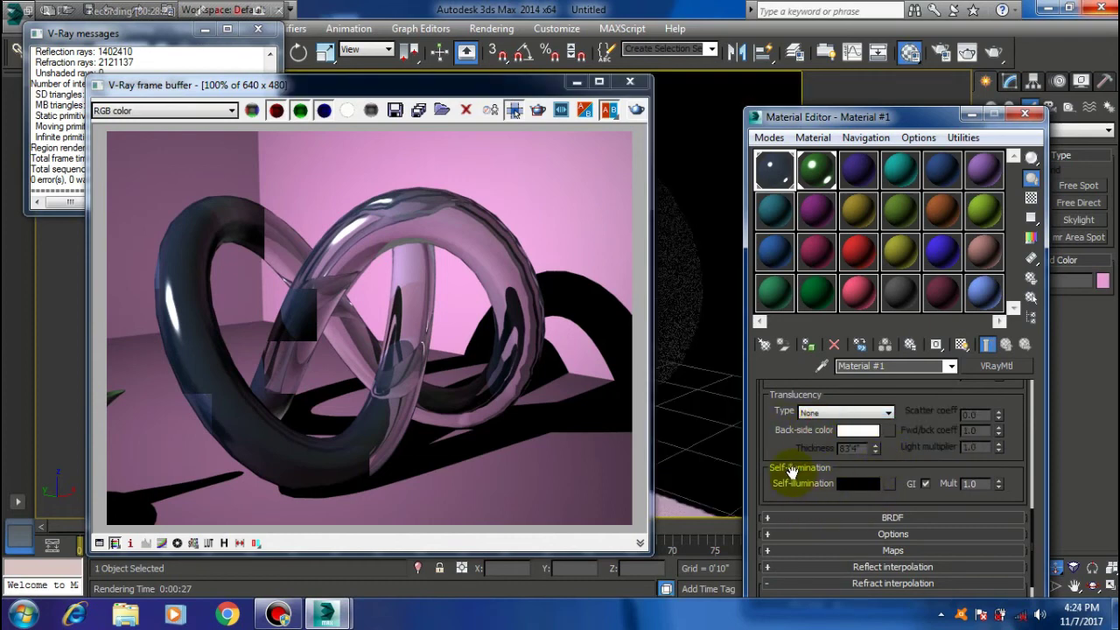
drag(791, 472, 798, 449)
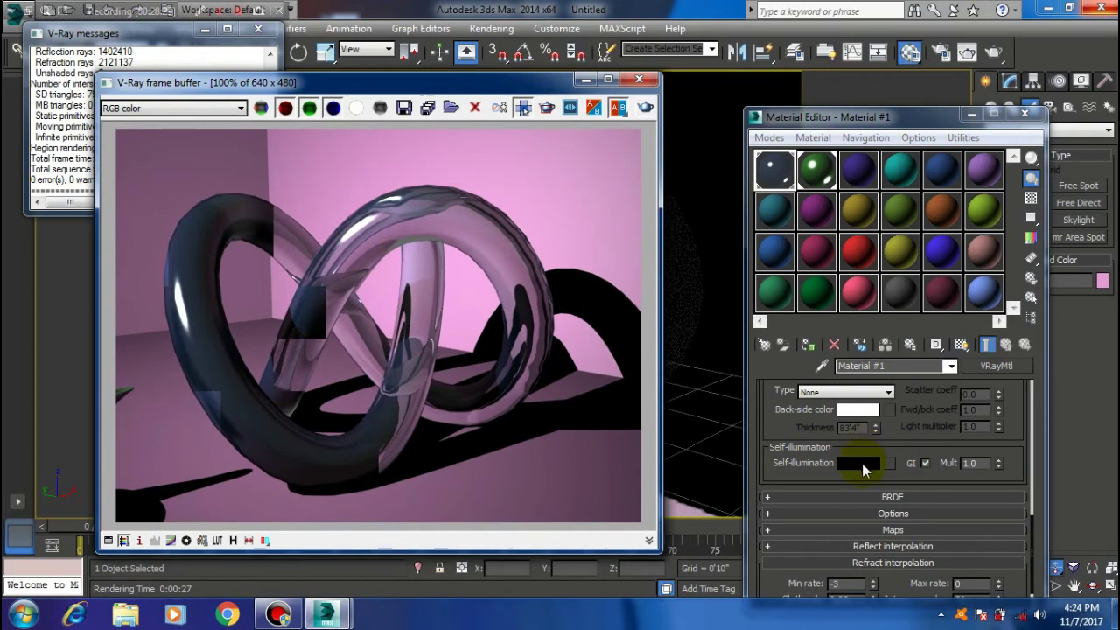
Give the knot material a dark grey self-illumination colour and re-render in the frame buffer
click(860, 463)
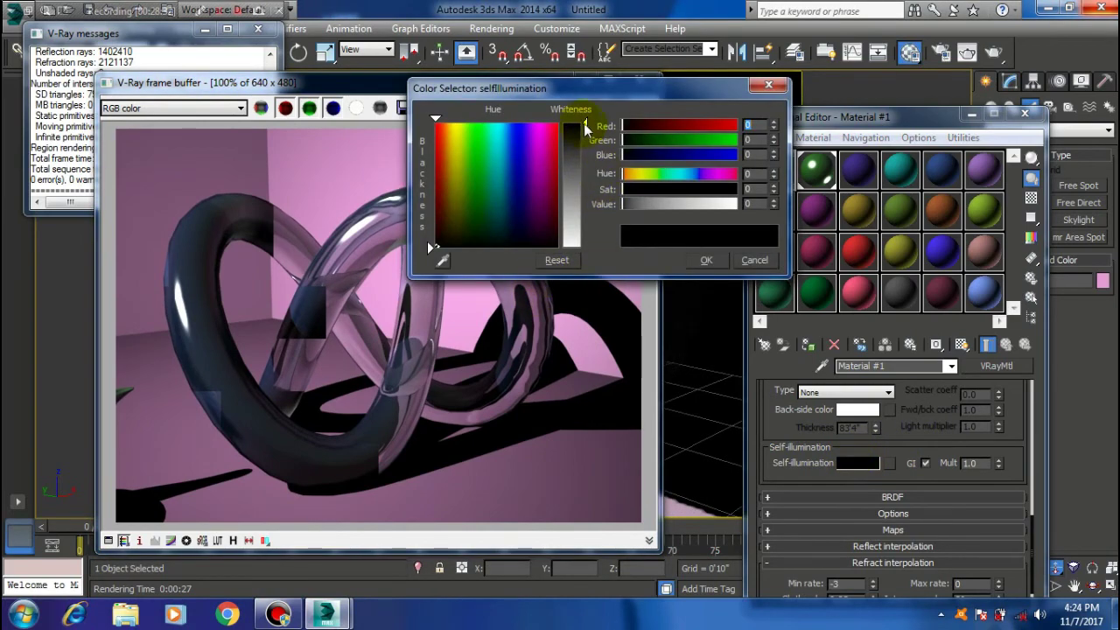
drag(585, 129, 585, 171)
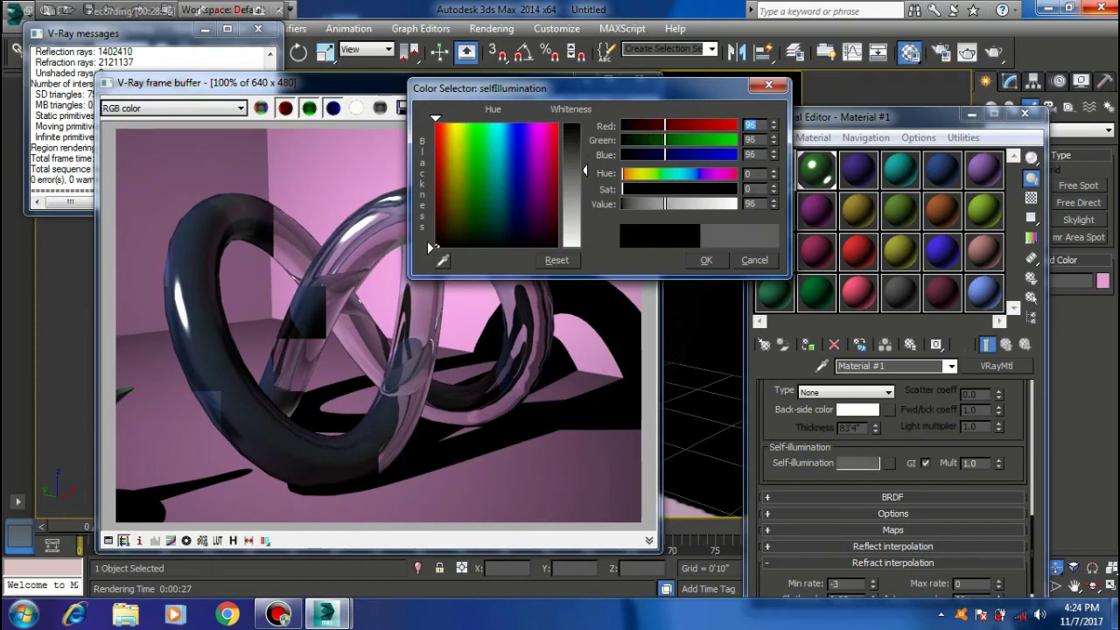
click(705, 259)
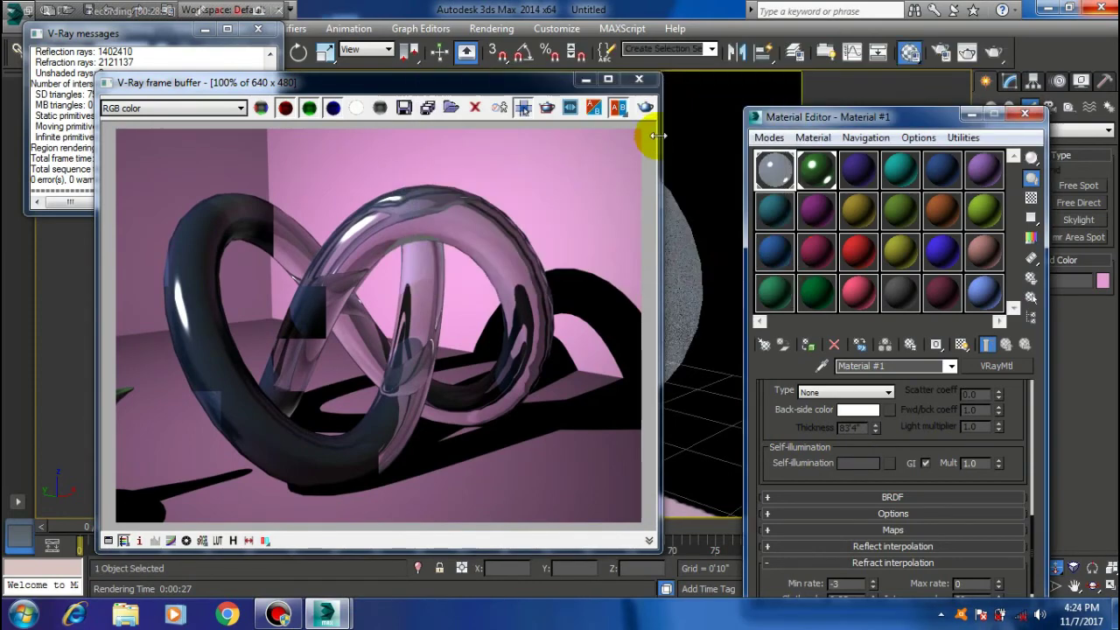
click(644, 107)
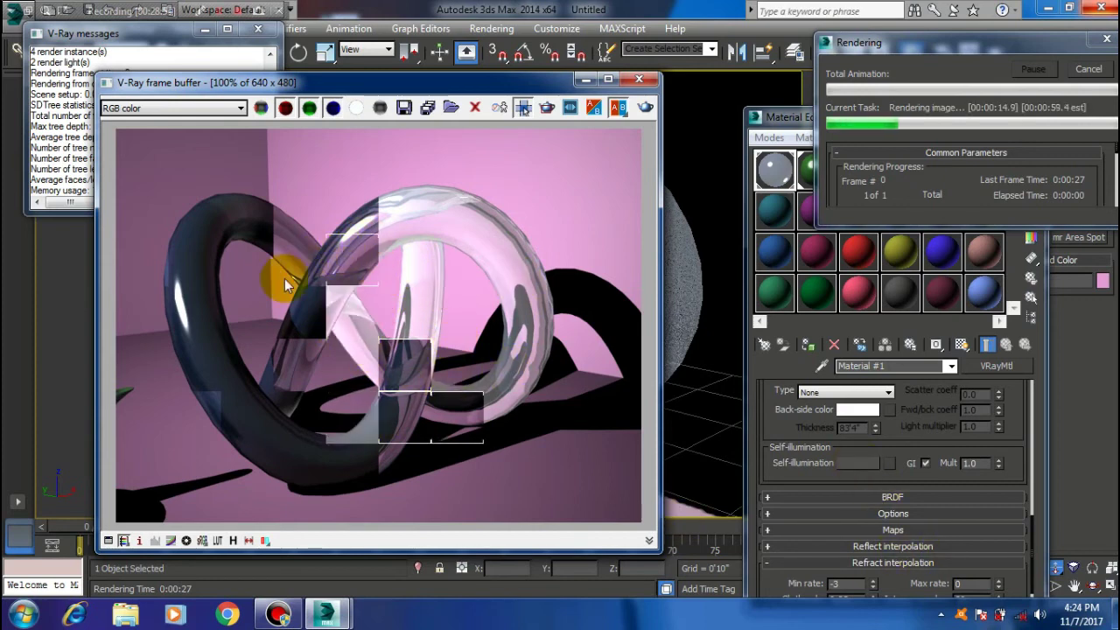
Stop the render, darken Refract to 57 grey, and region-render the upper knot loop
click(1088, 68)
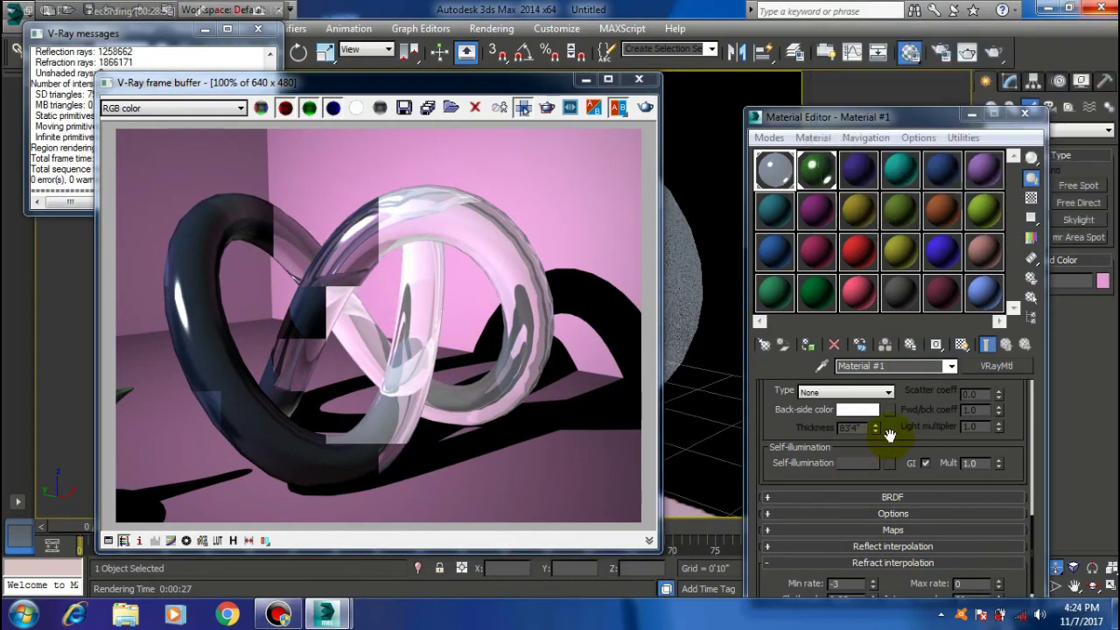
mouse_move(926, 479)
mouse_down()
mouse_move(925, 430)
mouse_move(874, 548)
mouse_up()
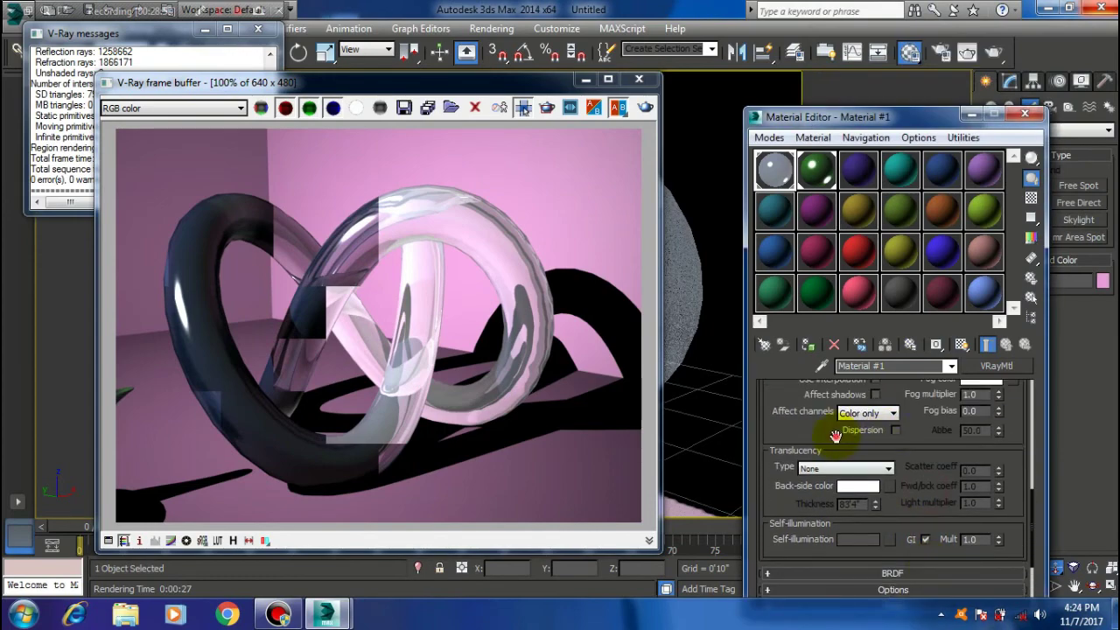
drag(842, 432, 835, 488)
click(857, 383)
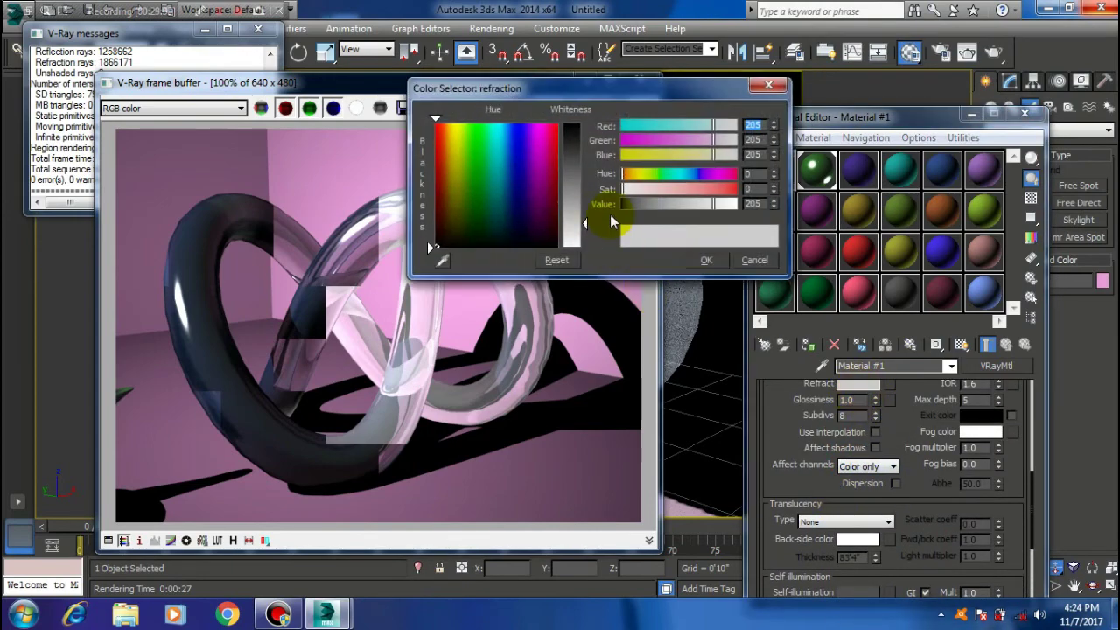
drag(584, 219, 585, 156)
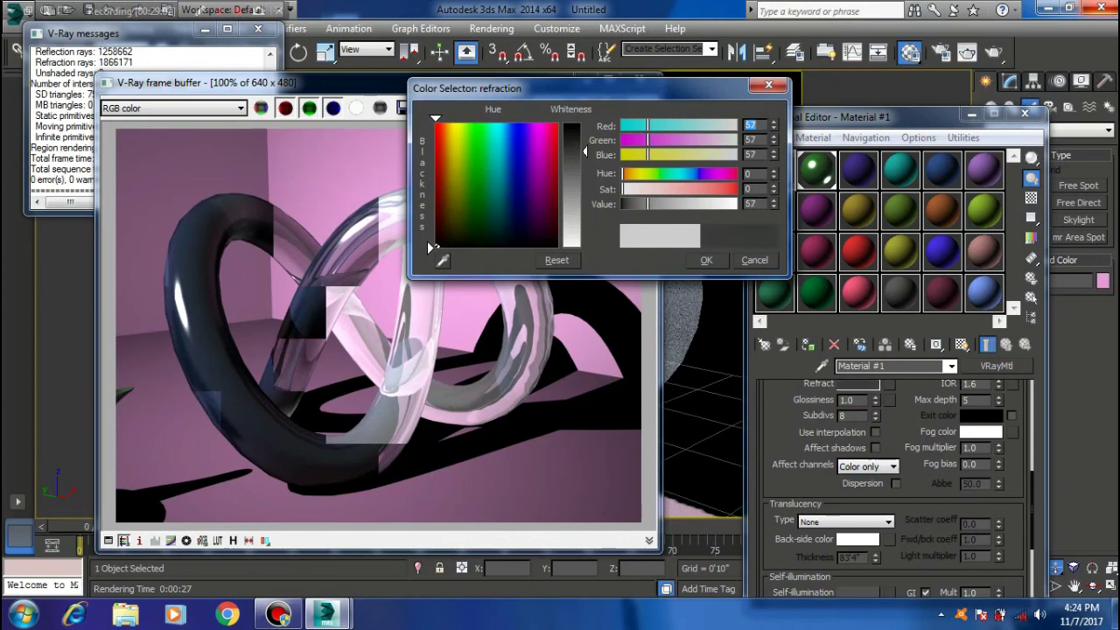
click(706, 260)
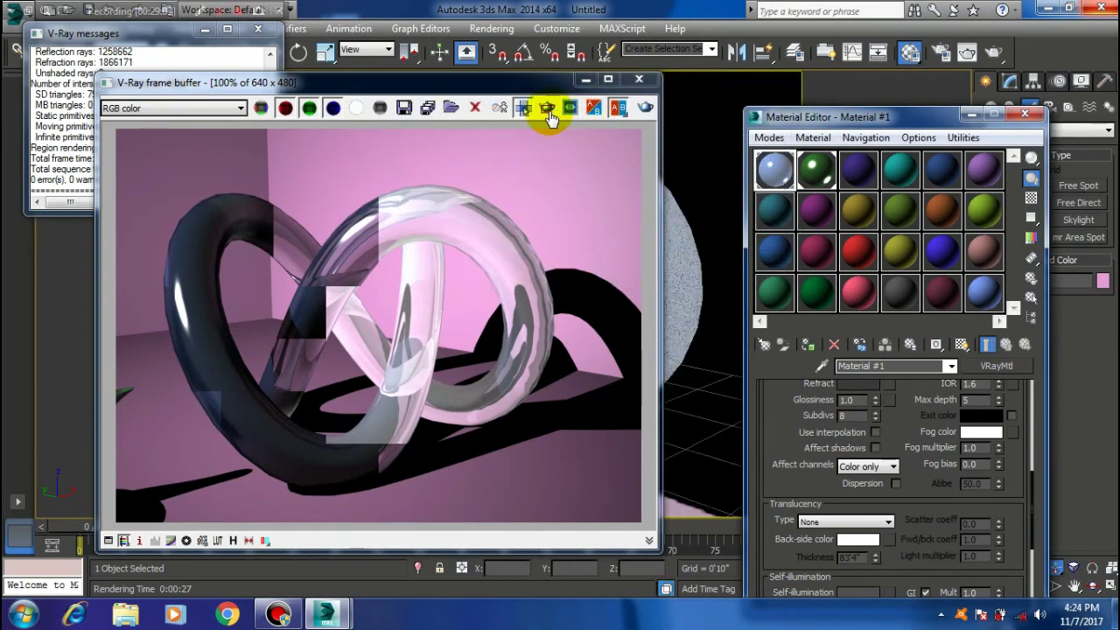
drag(382, 179, 477, 350)
click(645, 107)
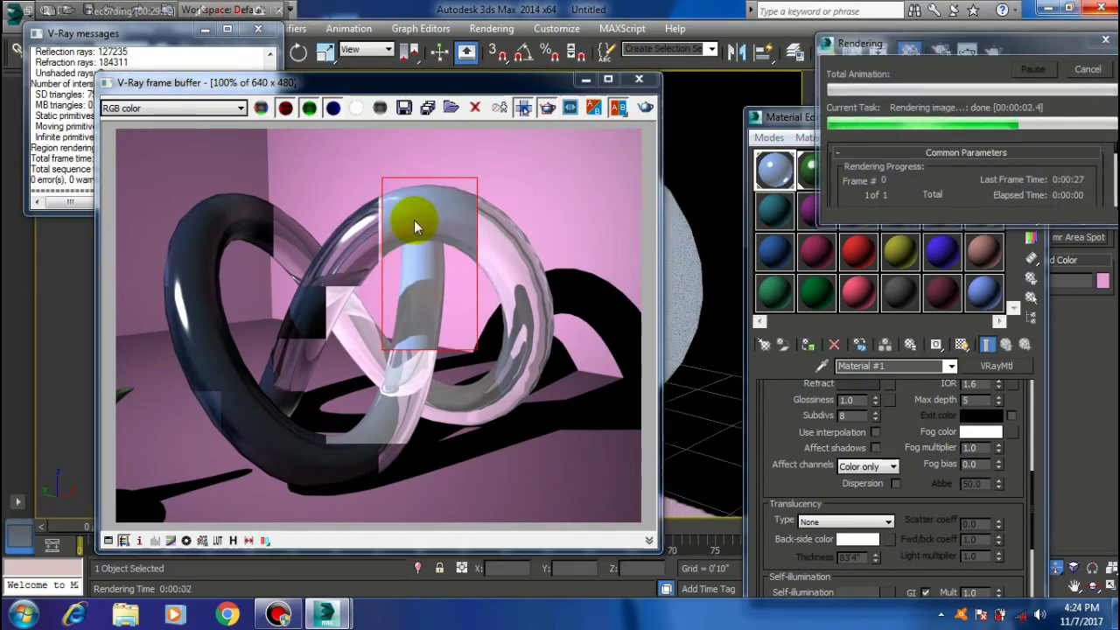
Set the self-illumination colour to full white and re-render the marked region
scroll(844, 484, down, 3)
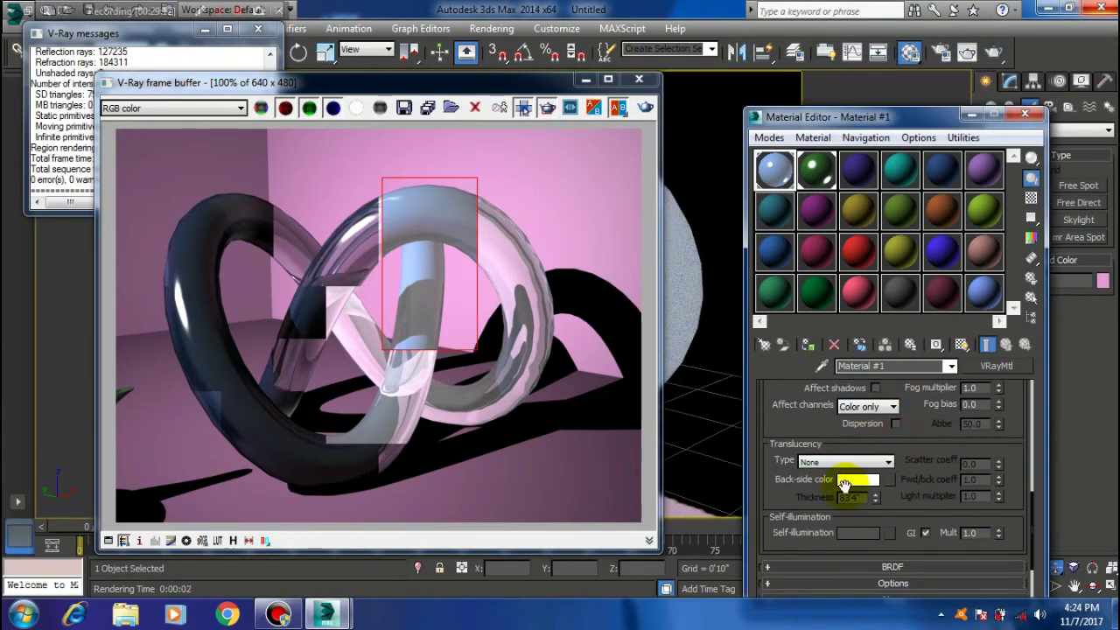
scroll(791, 486, down, 1)
click(857, 515)
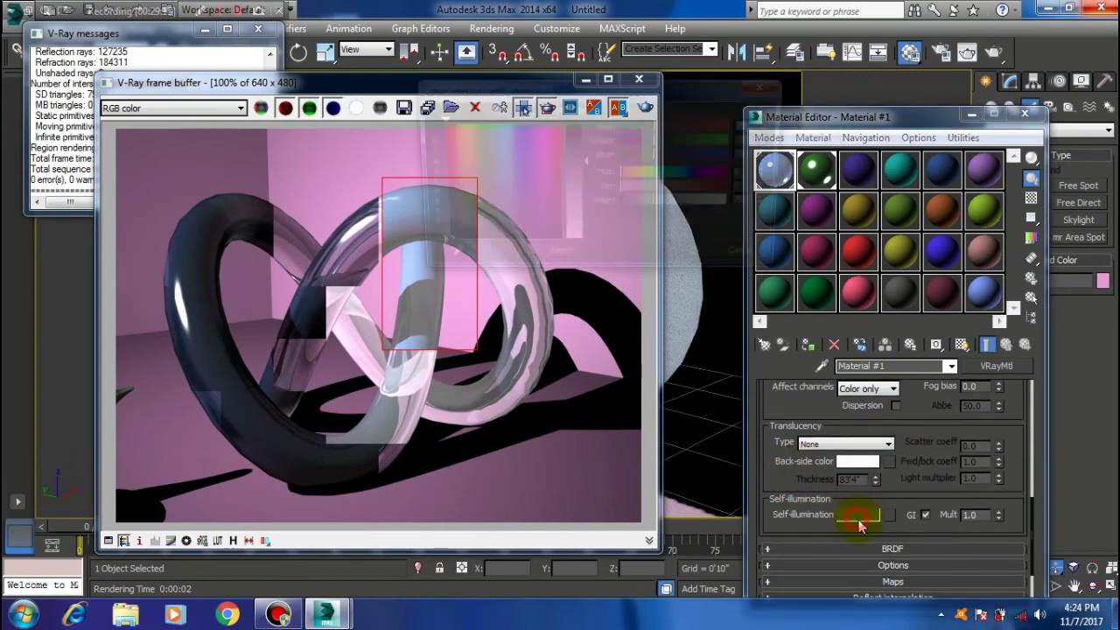
drag(588, 171, 577, 245)
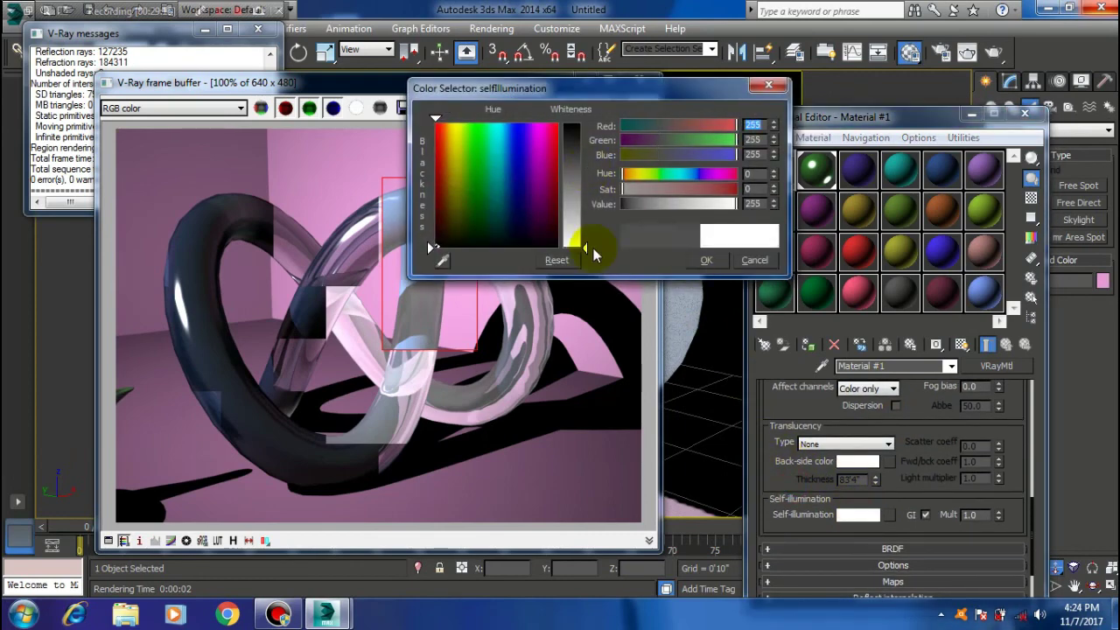
click(706, 260)
click(645, 107)
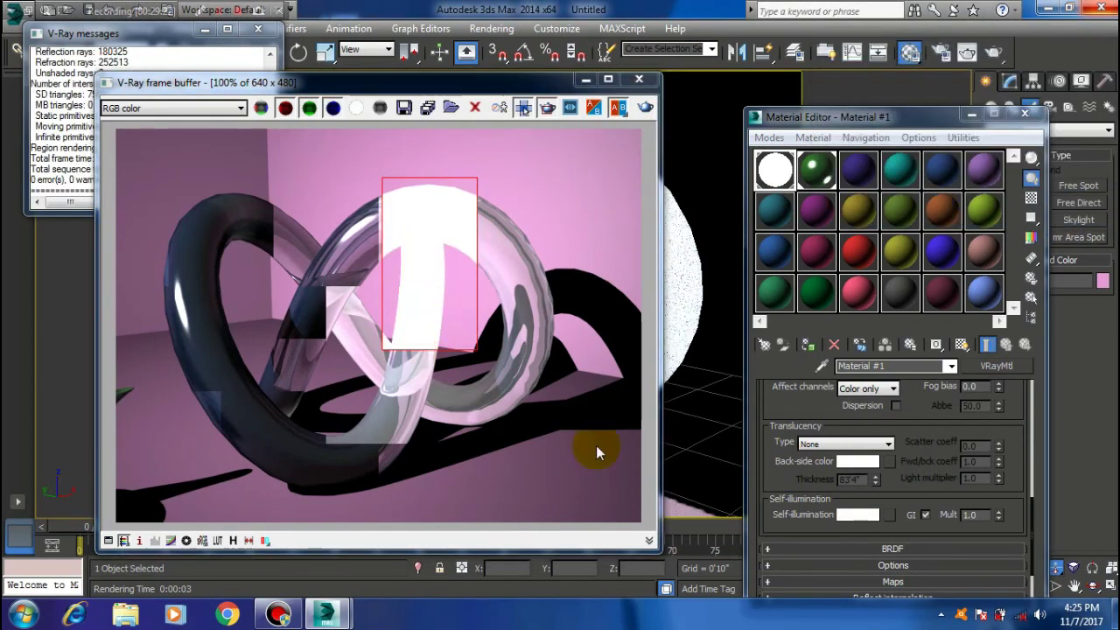
Tone the self-illumination down to a light grey of Value 181
click(857, 514)
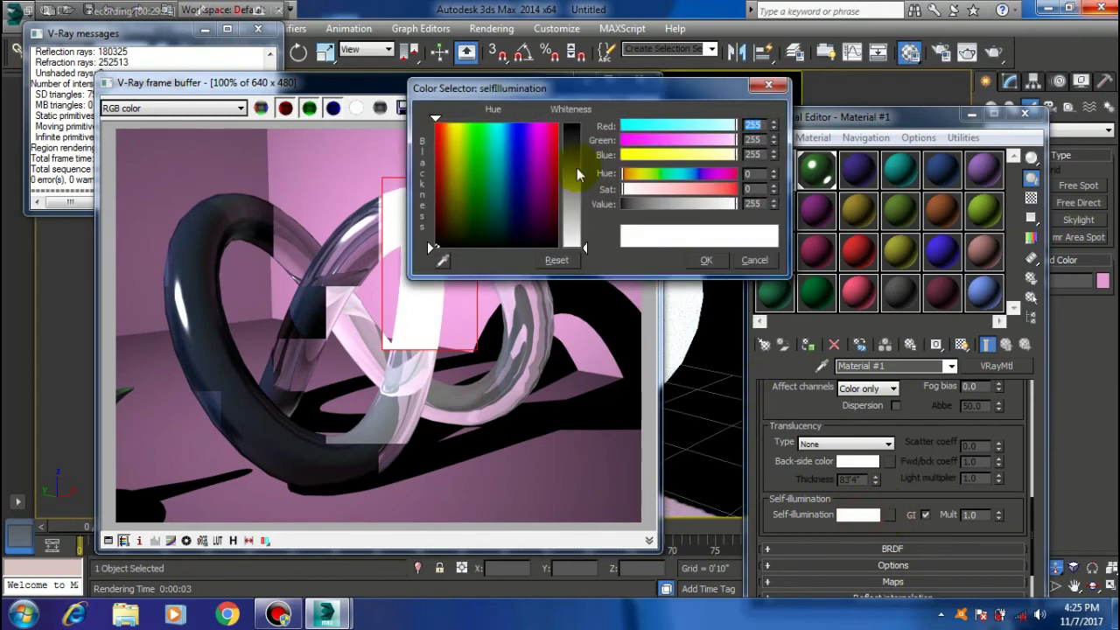
click(706, 260)
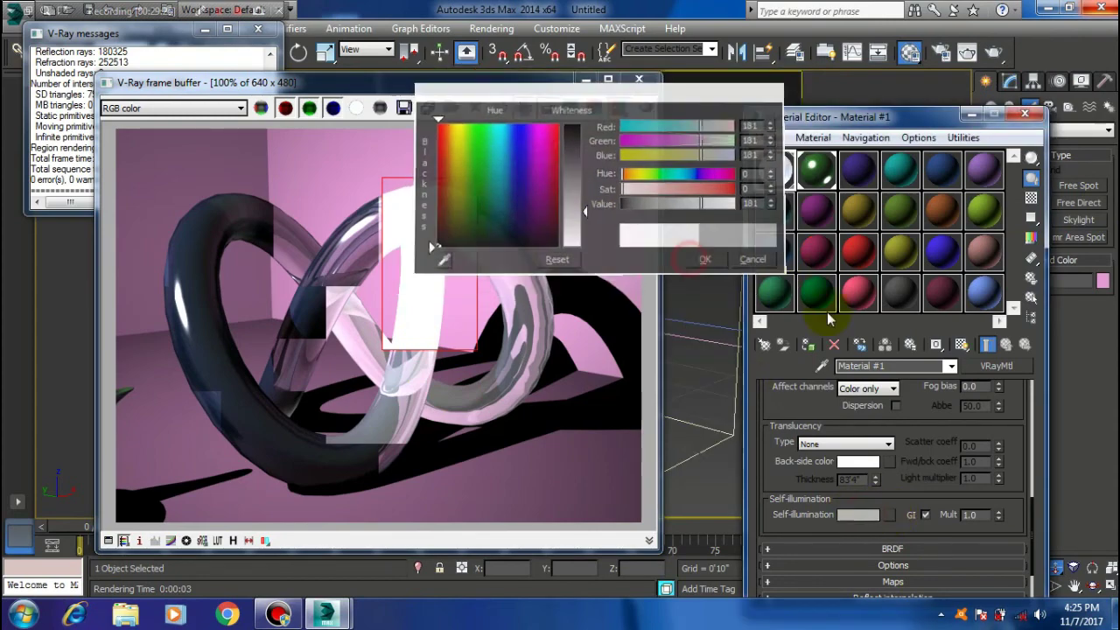
drag(796, 420, 803, 501)
scroll(930, 457, up, 3)
Change the knot's diffuse colour to pure yellow and re-render the region
scroll(930, 537, up, 2)
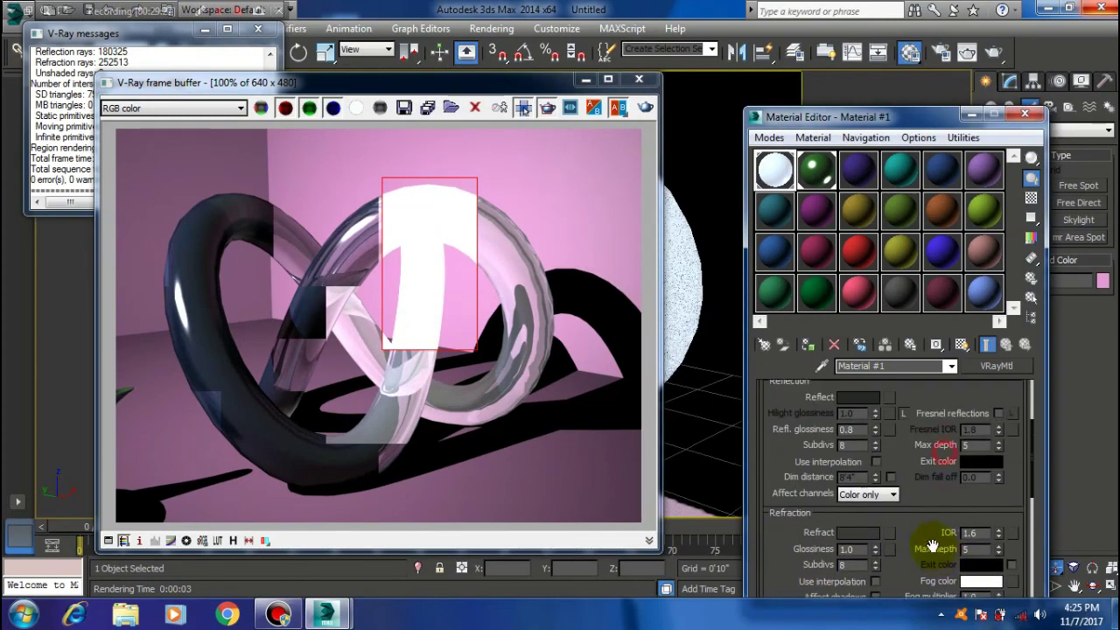
scroll(864, 426, up, 2)
drag(864, 403, 862, 528)
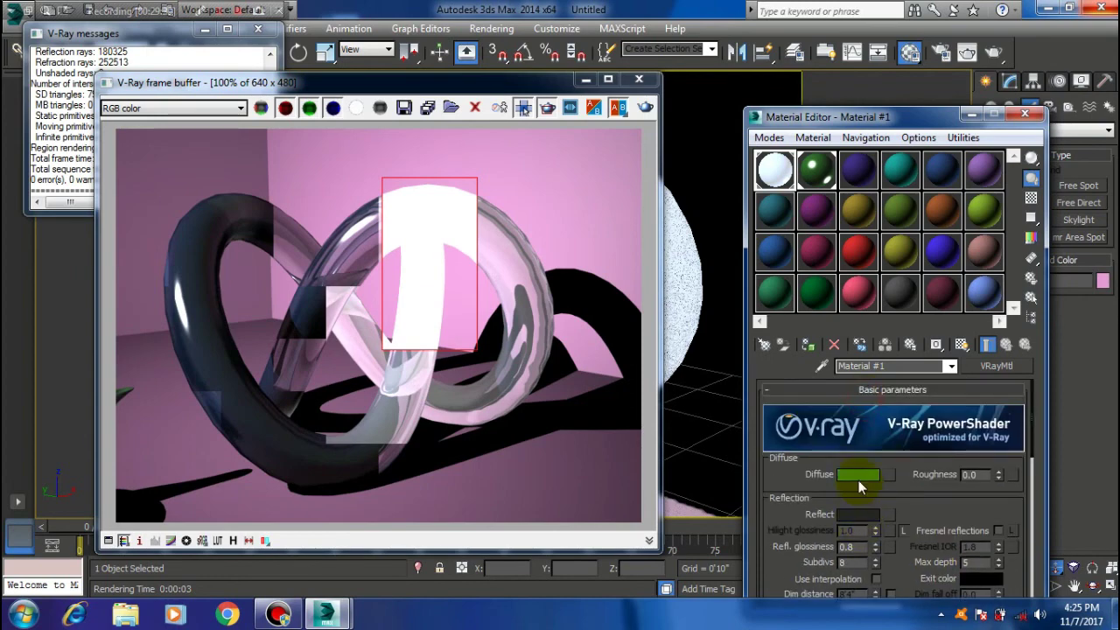
click(858, 480)
drag(507, 155, 455, 135)
drag(584, 160, 585, 135)
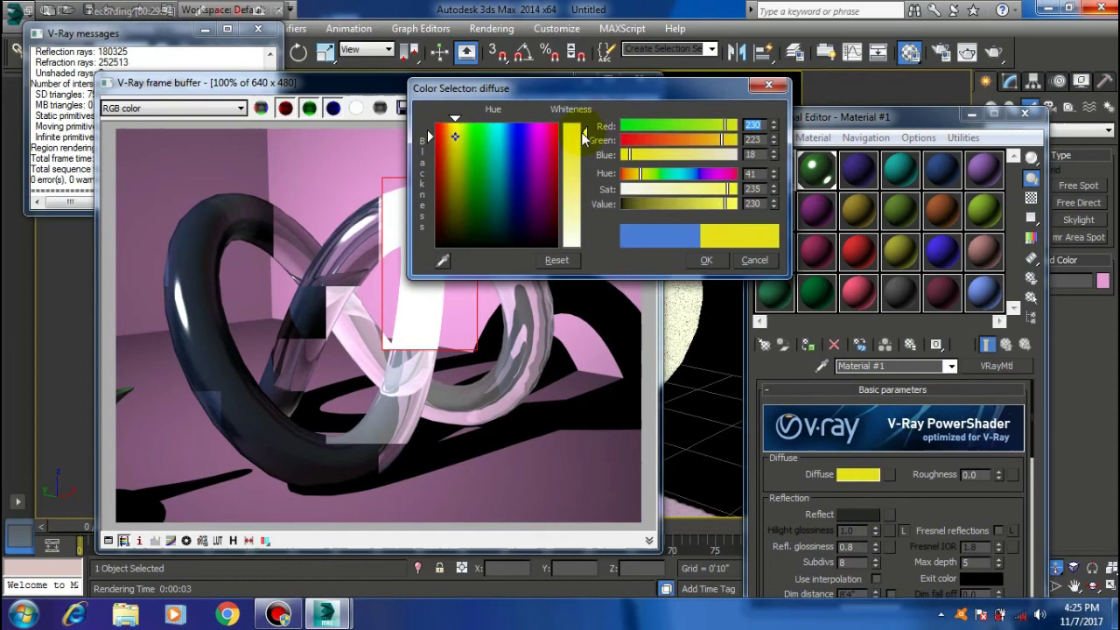
click(713, 258)
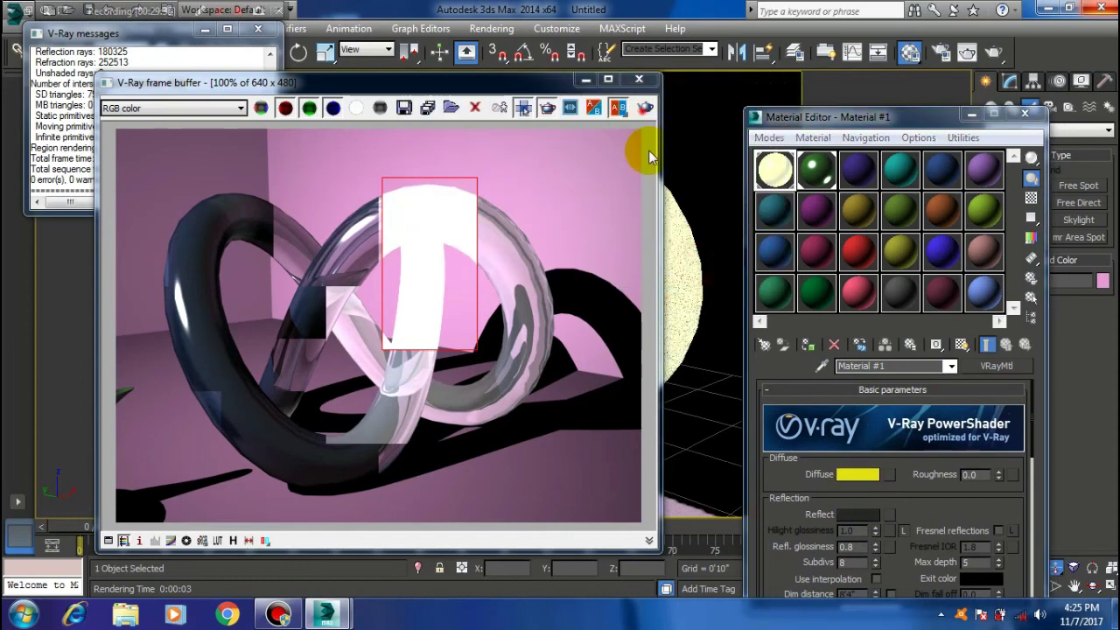
click(645, 107)
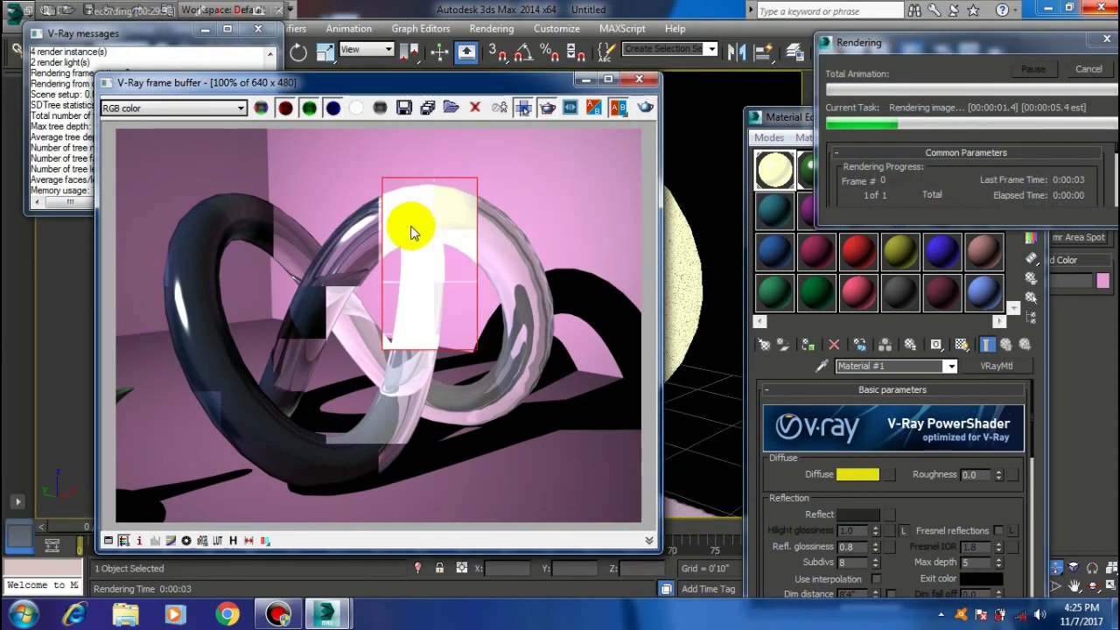
Scroll the VRayMtl parameters down to the Translucency and Self-illumination groups
scroll(875, 472, down, 3)
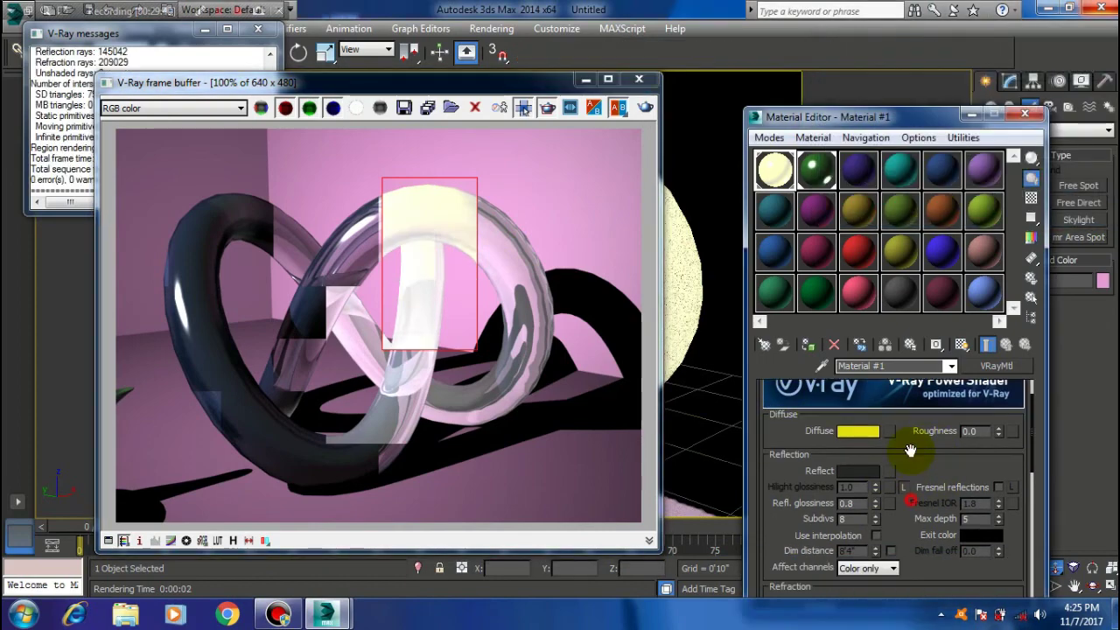
scroll(874, 477, down, 3)
scroll(880, 482, down, 3)
scroll(880, 481, down, 3)
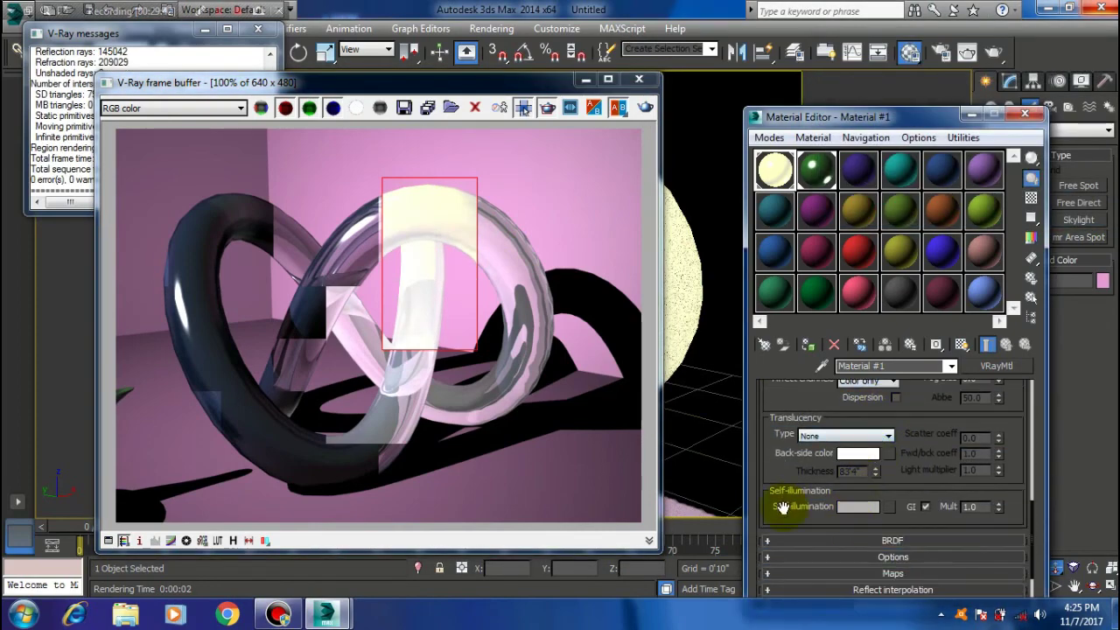
scroll(923, 486, down, 2)
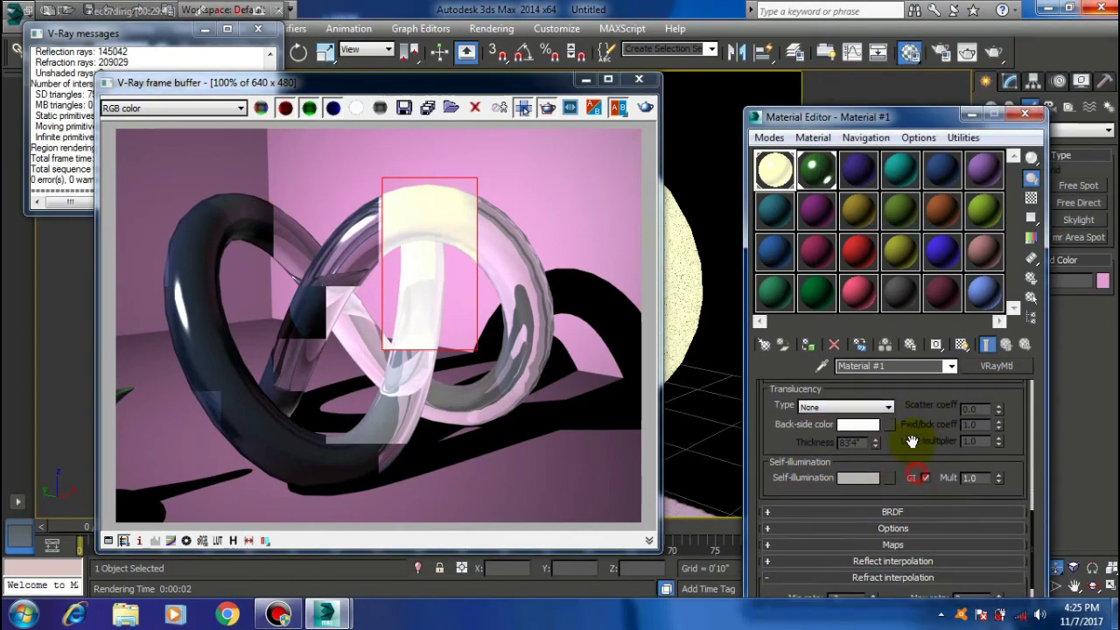
Raise the Self-illumination multiplier to 2.58 and render to preview the glow
double_click(969, 474)
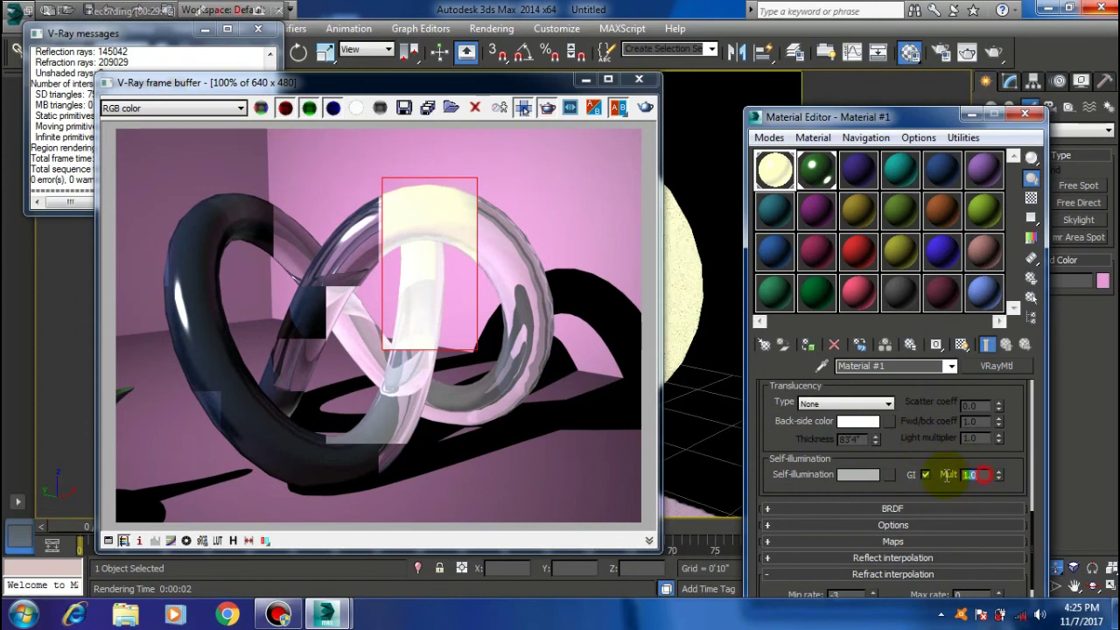
drag(1000, 476, 981, 345)
click(644, 105)
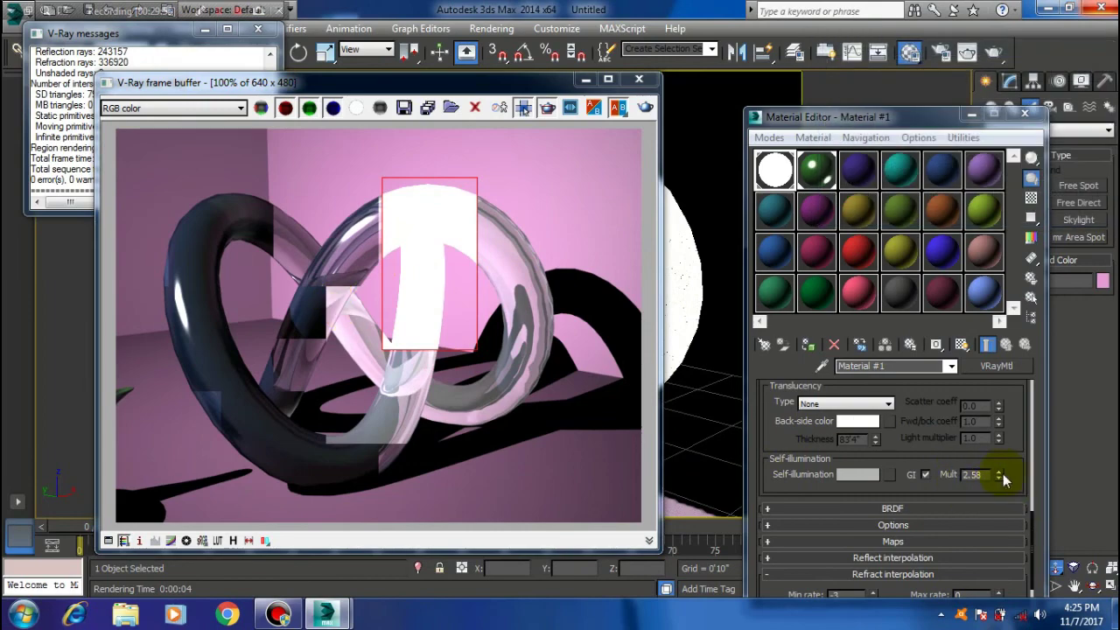
Draw a larger render region over the knot's left side, region-render it, then stop early
drag(188, 163, 460, 363)
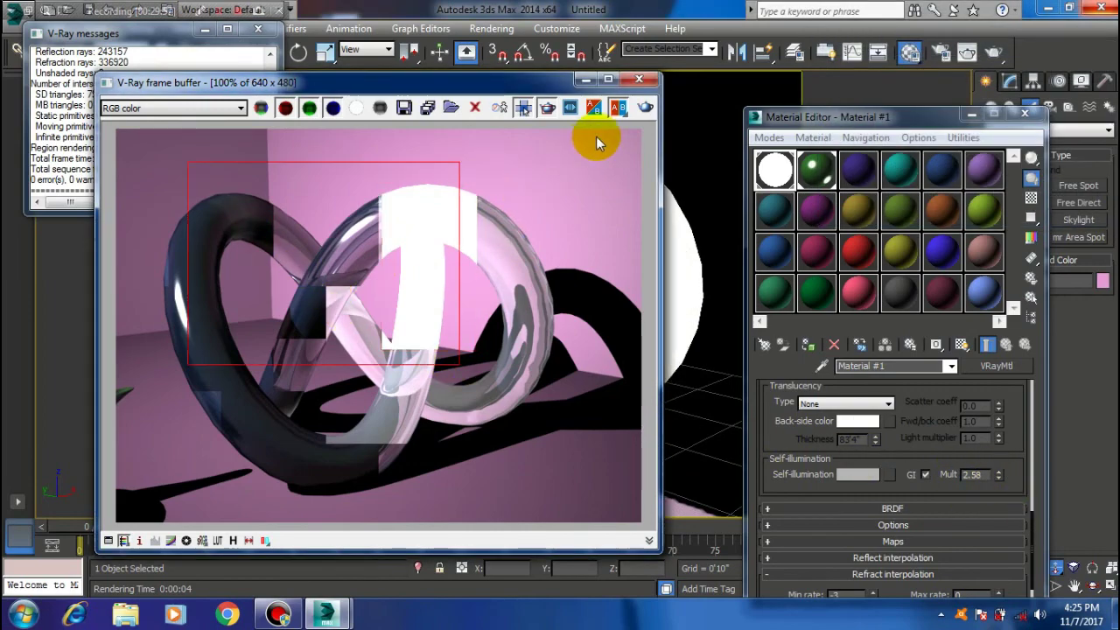
click(647, 106)
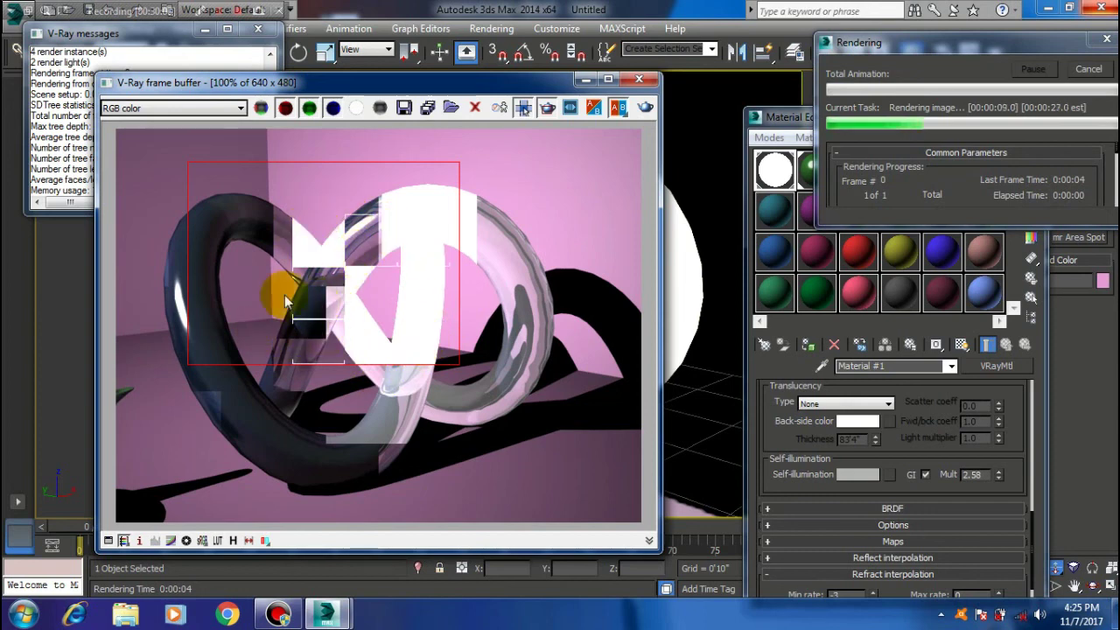
click(1089, 70)
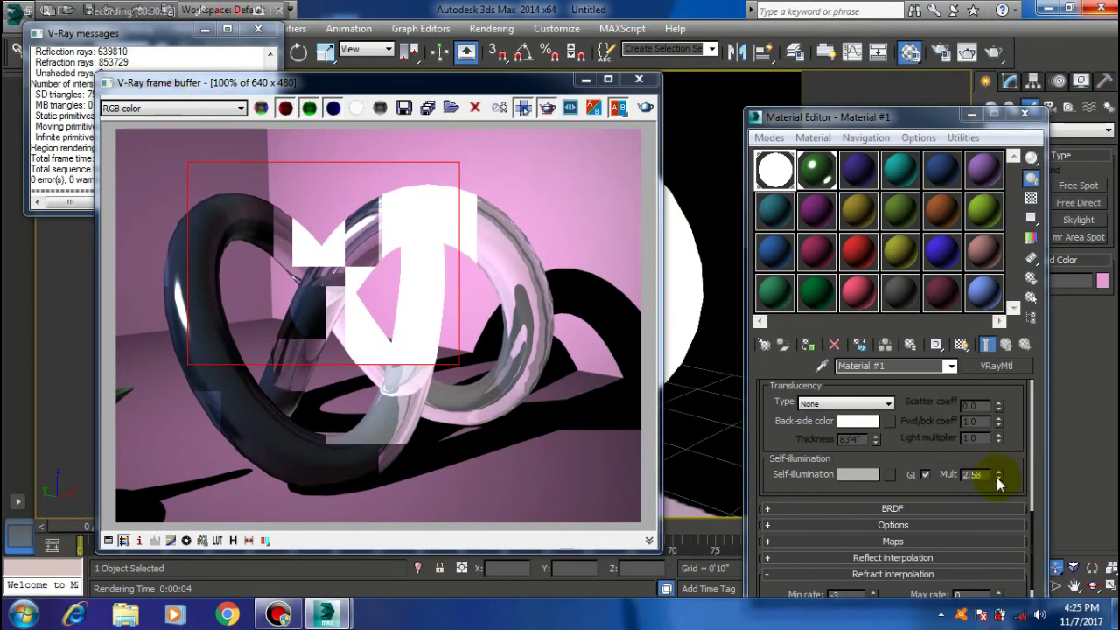
Reset the Self-illumination multiplier to 1 and its colour to black
double_click(986, 474)
text(1)
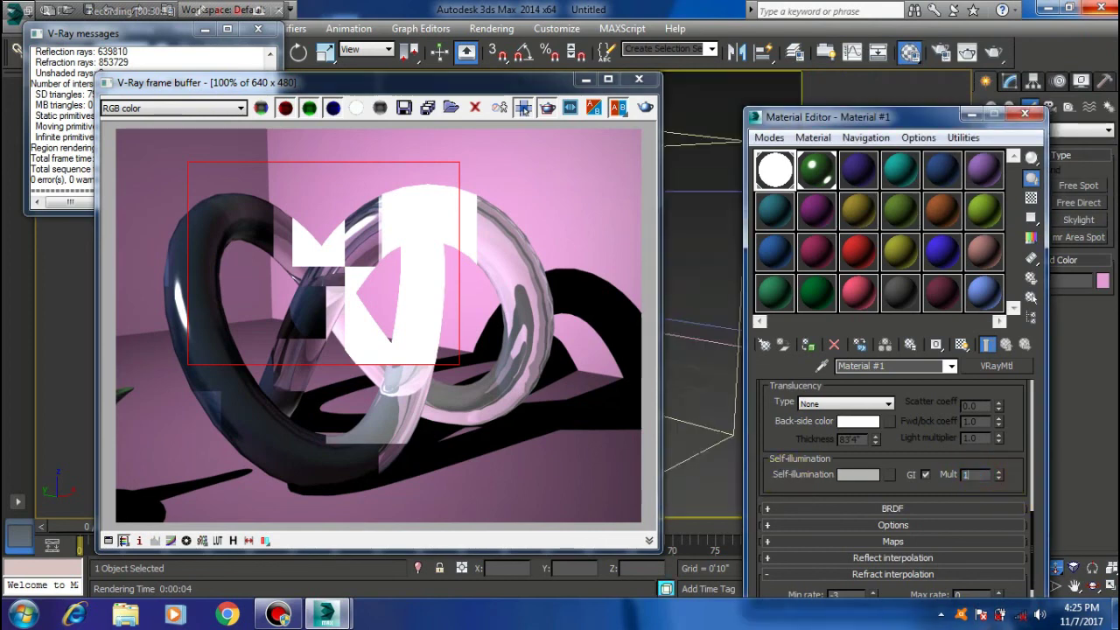
click(865, 480)
mouse_move(576, 229)
mouse_down()
mouse_move(584, 208)
mouse_move(584, 243)
mouse_up()
click(706, 260)
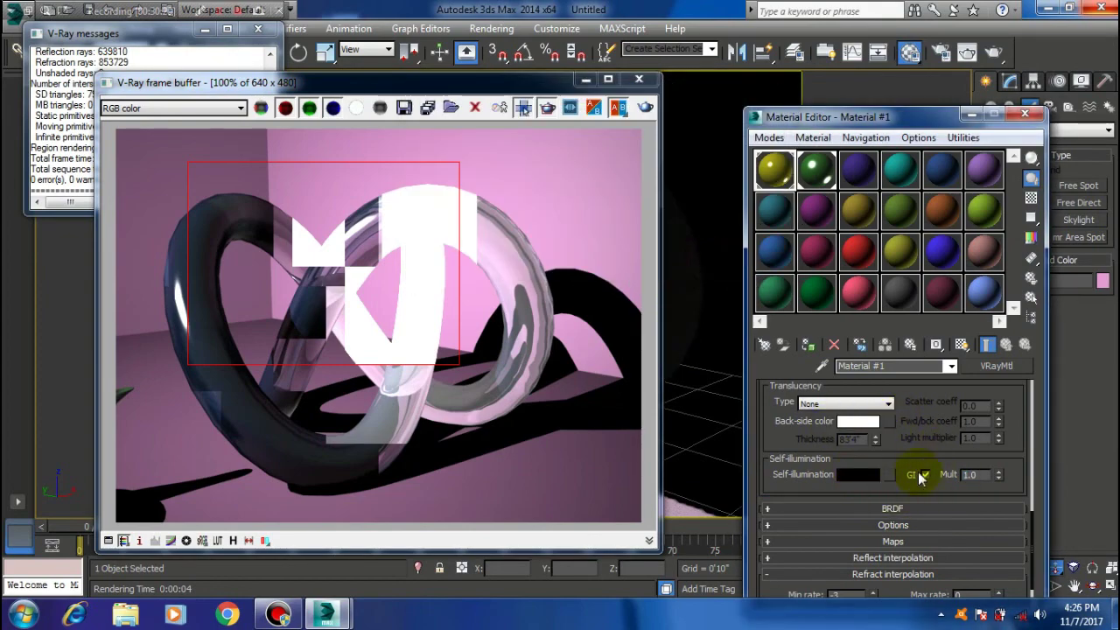
Scroll up and down through the VRayMtl parameter rollouts
mouse_move(920, 476)
mouse_down()
mouse_move(914, 424)
mouse_move(882, 506)
mouse_up()
mouse_move(909, 441)
mouse_down()
mouse_move(927, 420)
mouse_move(934, 503)
mouse_up()
drag(916, 409, 912, 533)
mouse_move(901, 425)
mouse_down()
mouse_move(907, 499)
mouse_move(911, 394)
mouse_up()
scroll(907, 499, down, 1)
scroll(932, 434, down, 1)
scroll(932, 435, down, 1)
scroll(915, 445, down, 2)
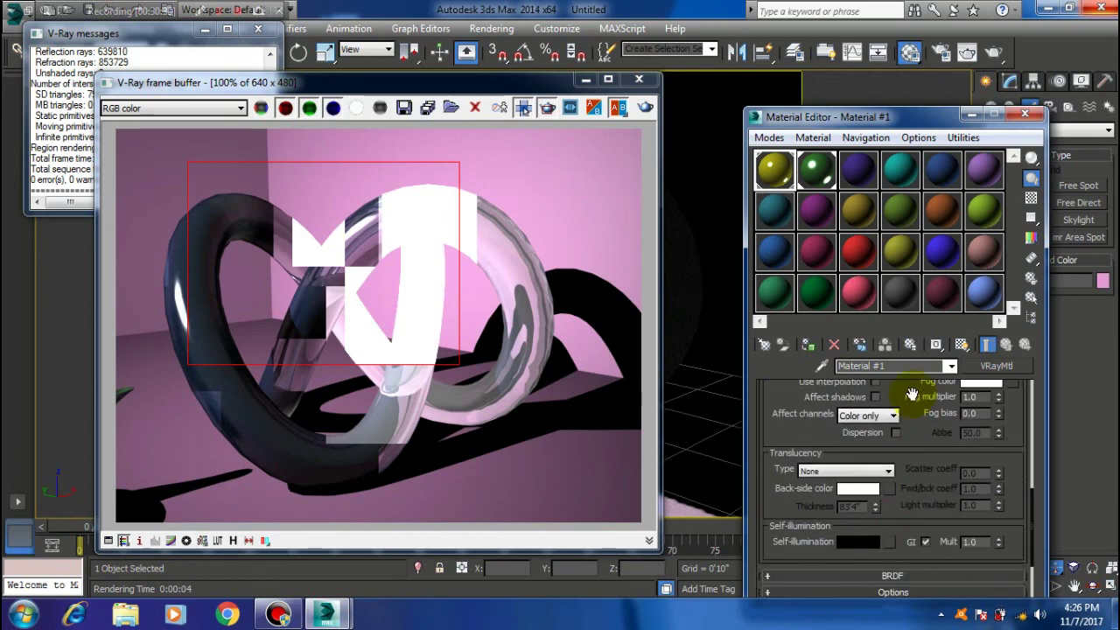
scroll(871, 471, down, 2)
scroll(949, 449, up, 3)
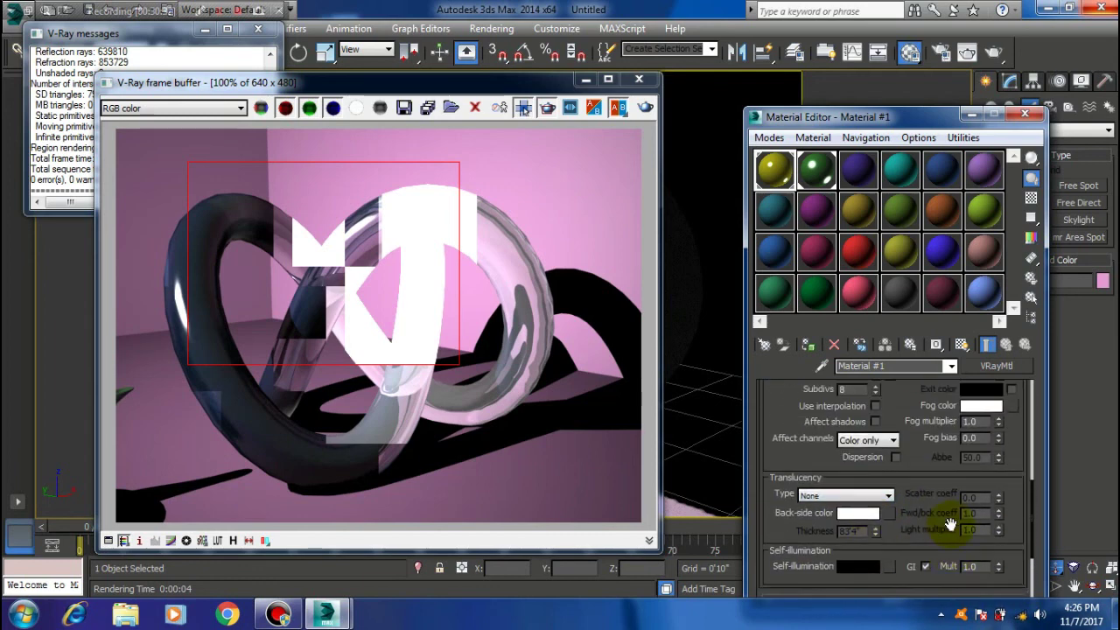
scroll(887, 462, up, 3)
scroll(841, 461, up, 2)
scroll(924, 512, down, 1)
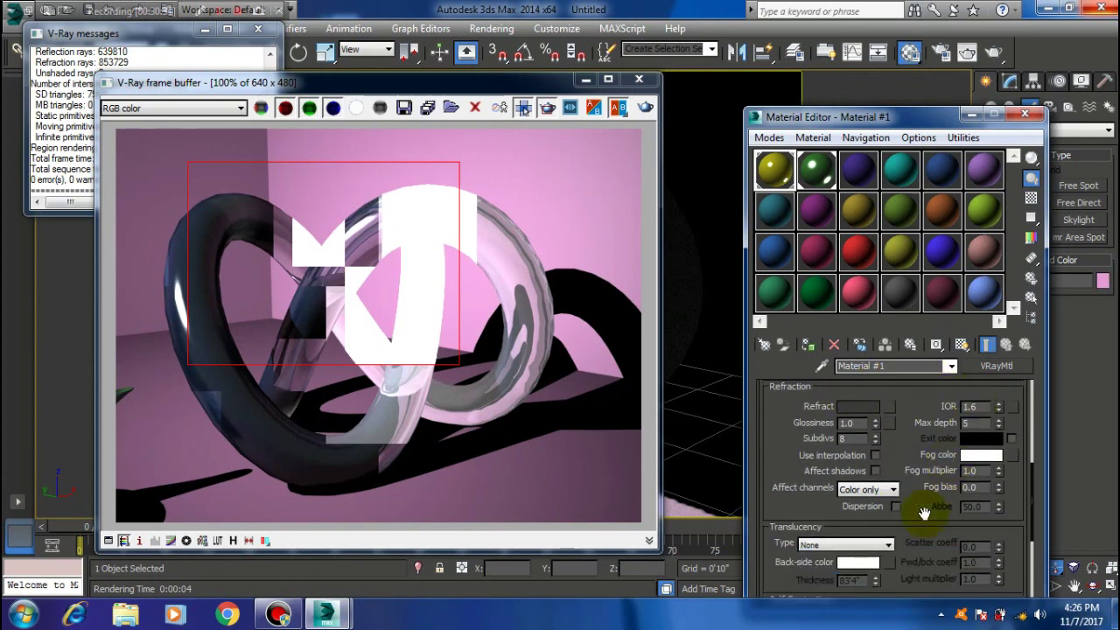
scroll(912, 488, down, 2)
scroll(902, 490, down, 1)
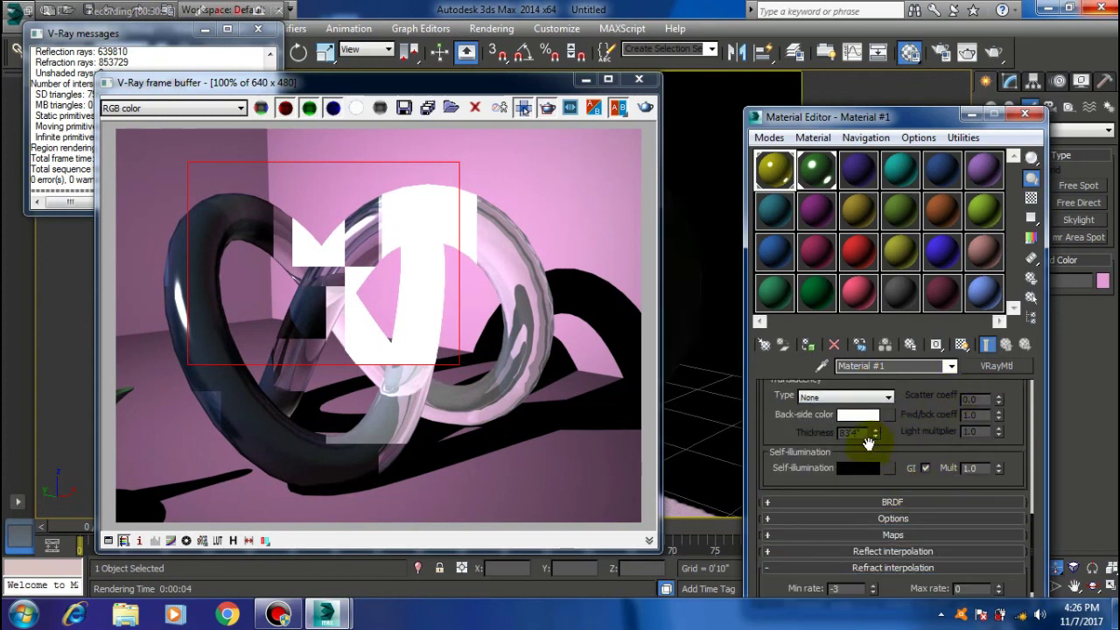
scroll(909, 431, up, 3)
scroll(910, 433, up, 1)
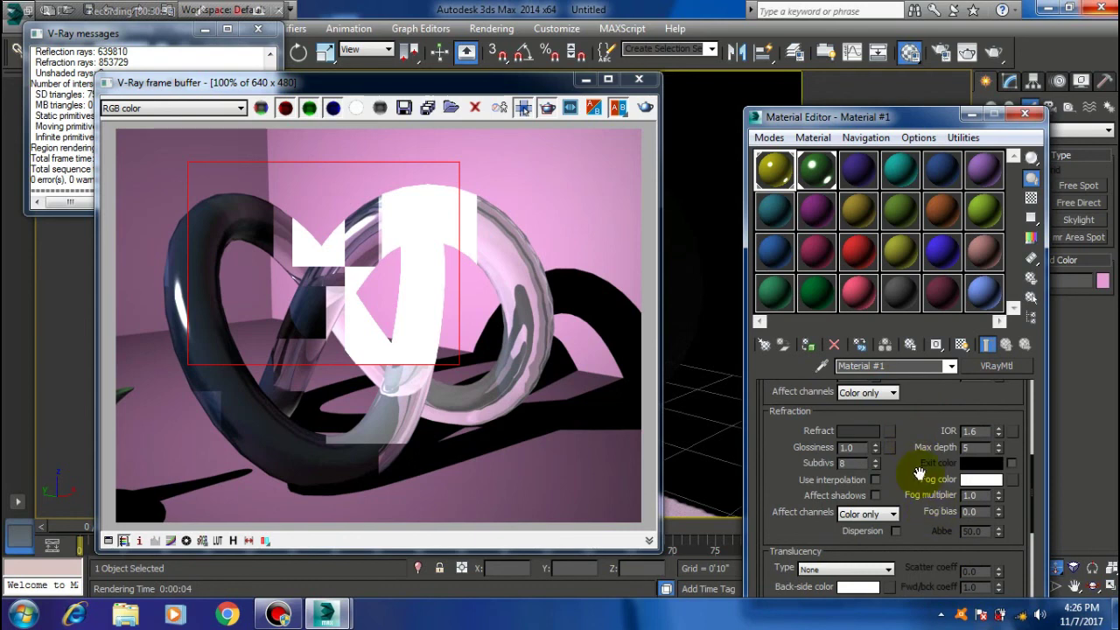
scroll(908, 467, down, 2)
scroll(908, 467, down, 3)
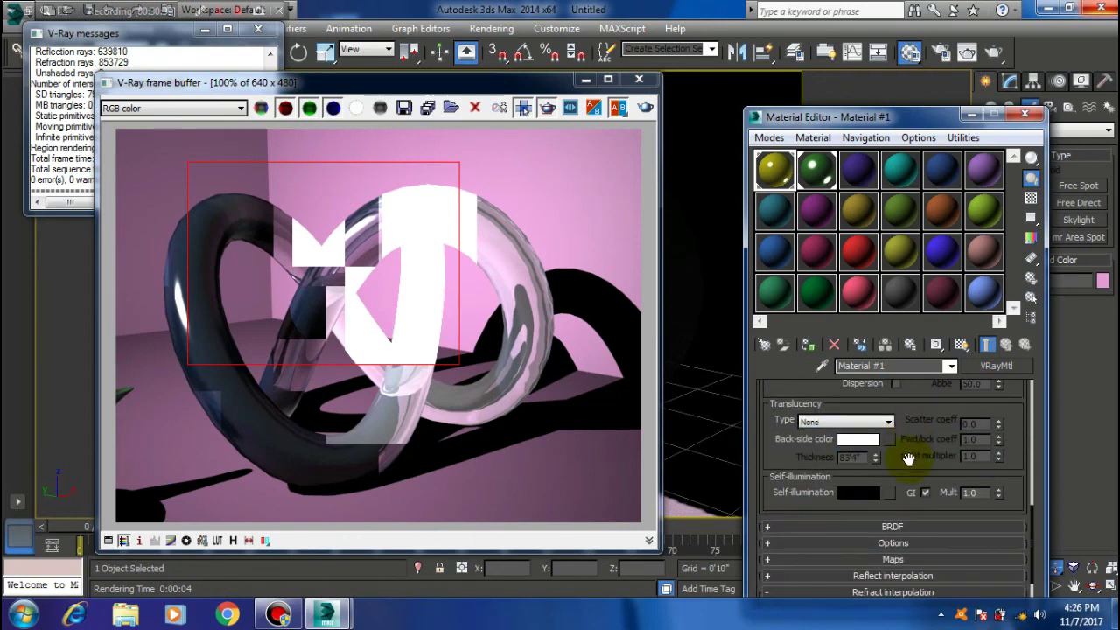
Open Render Setup, reposition it, and review the Common render parameters
click(940, 53)
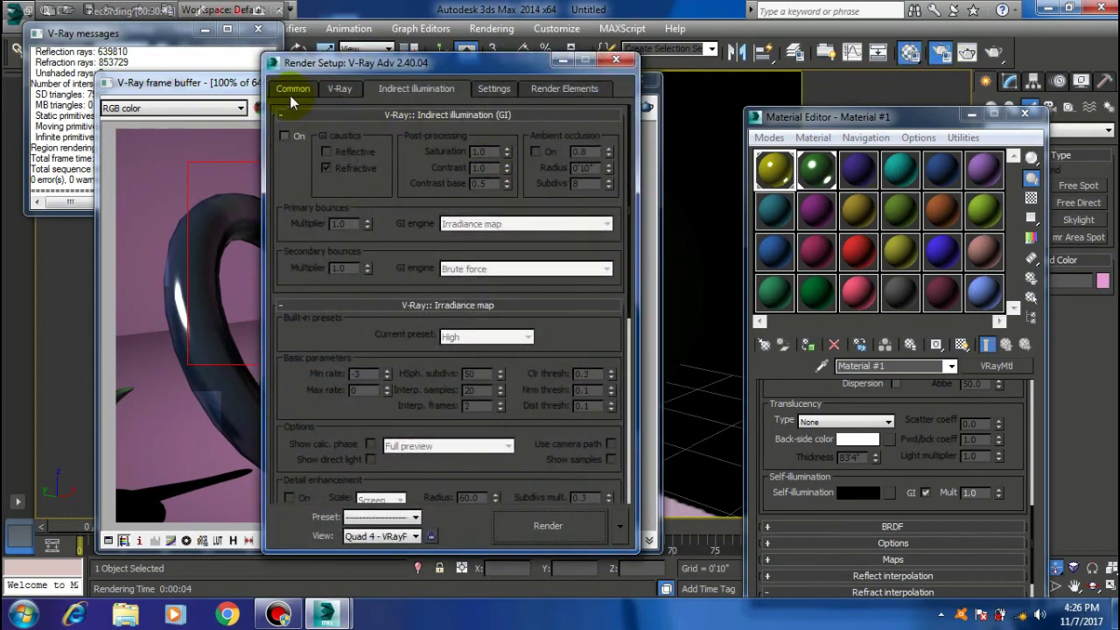
drag(425, 58, 443, 47)
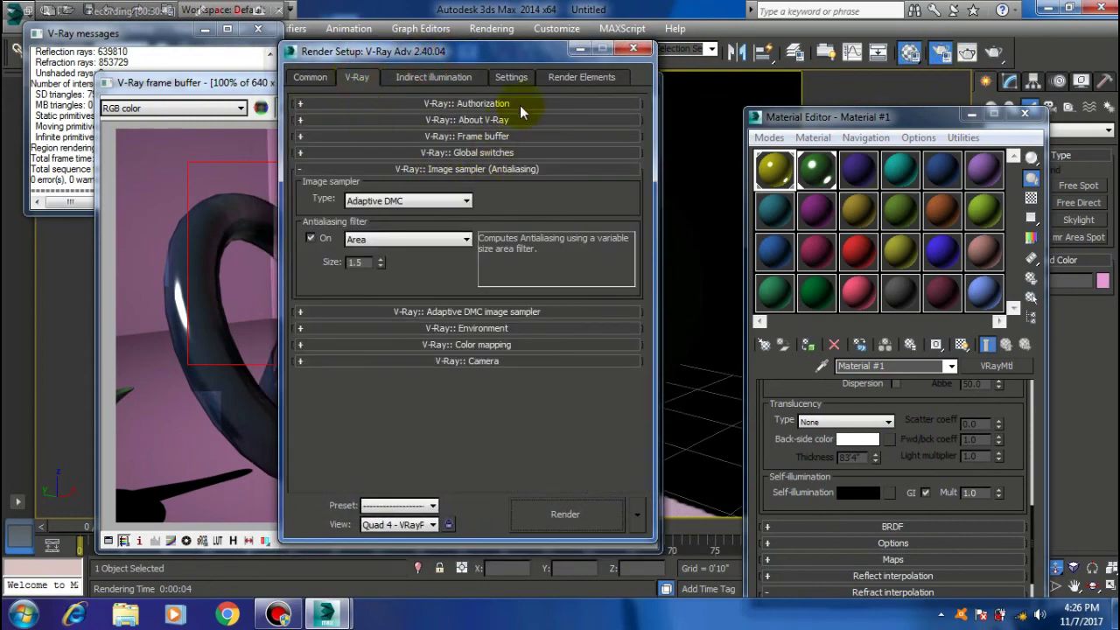
click(310, 77)
scroll(328, 193, down, 2)
scroll(334, 201, down, 3)
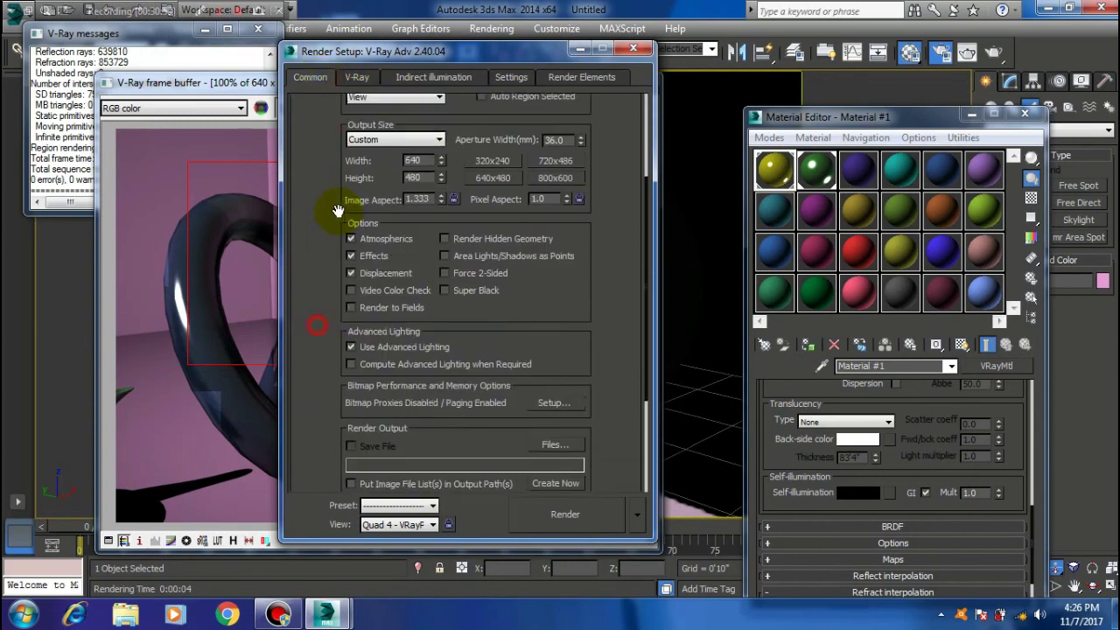
scroll(337, 211, up, 3)
scroll(346, 262, up, 1)
Browse the V-Ray, Indirect illumination and Settings tabs, ending on the DMC sampler page
click(357, 77)
click(426, 80)
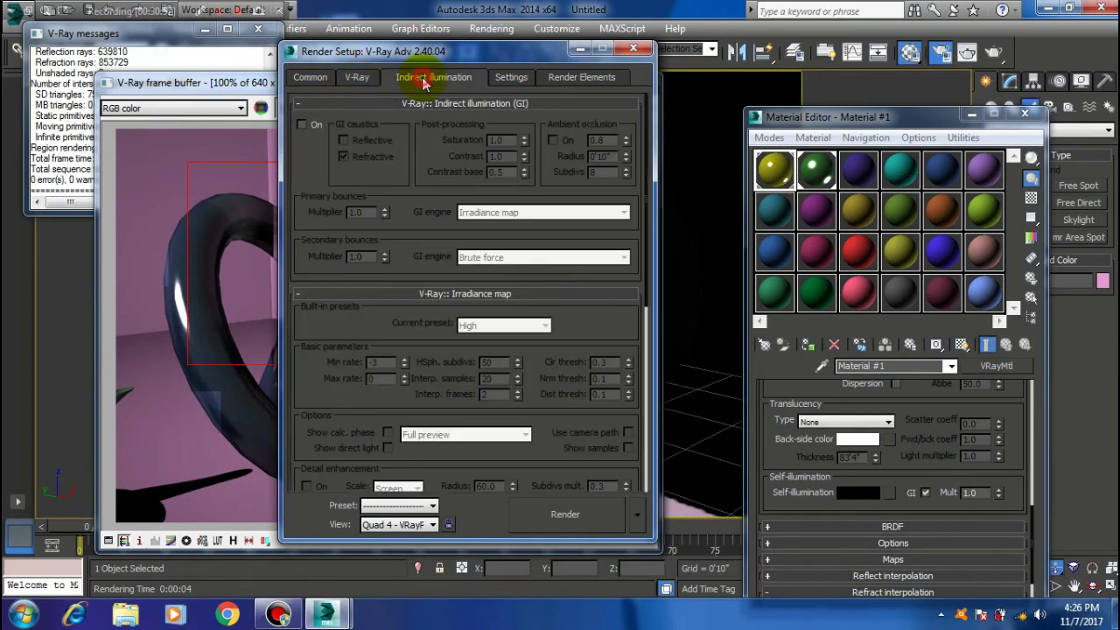
click(511, 77)
click(430, 77)
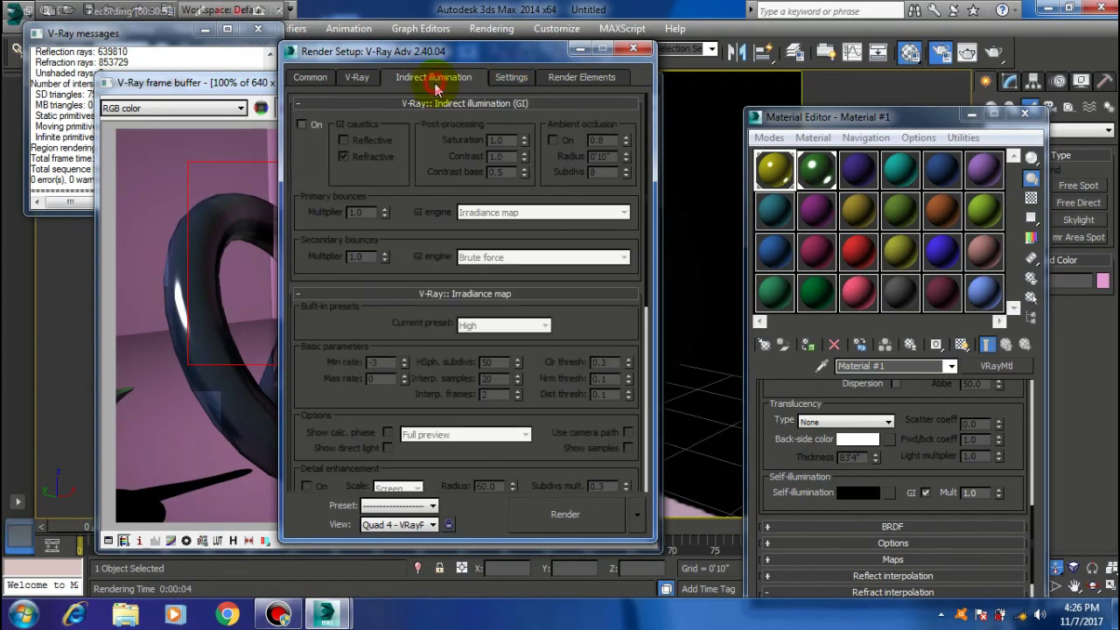
click(357, 77)
click(319, 79)
click(372, 80)
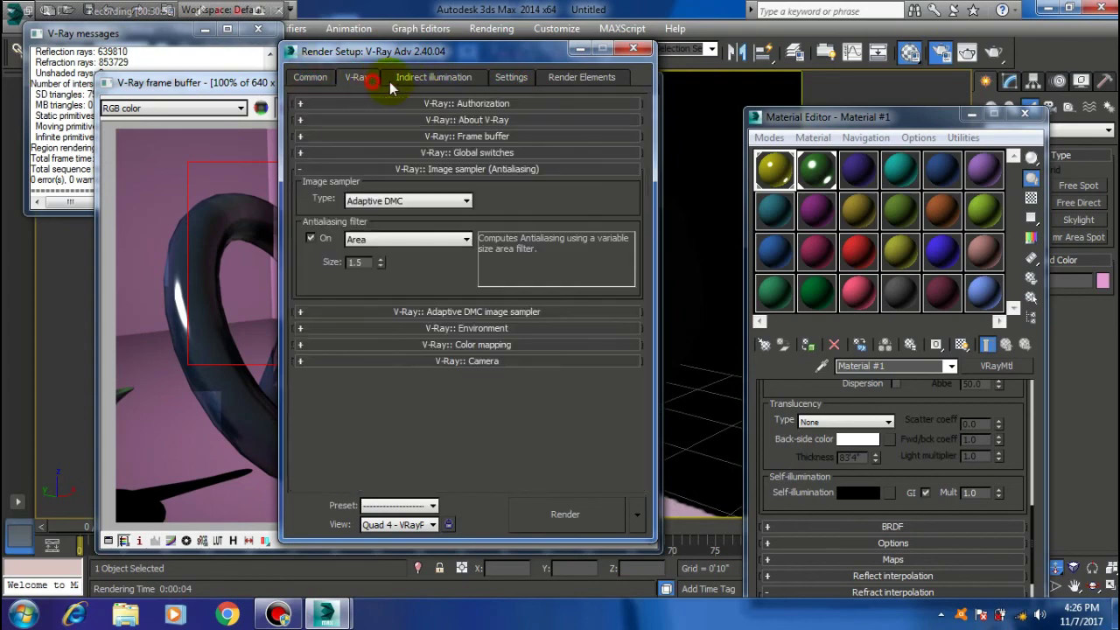
click(422, 78)
scroll(596, 351, down, 3)
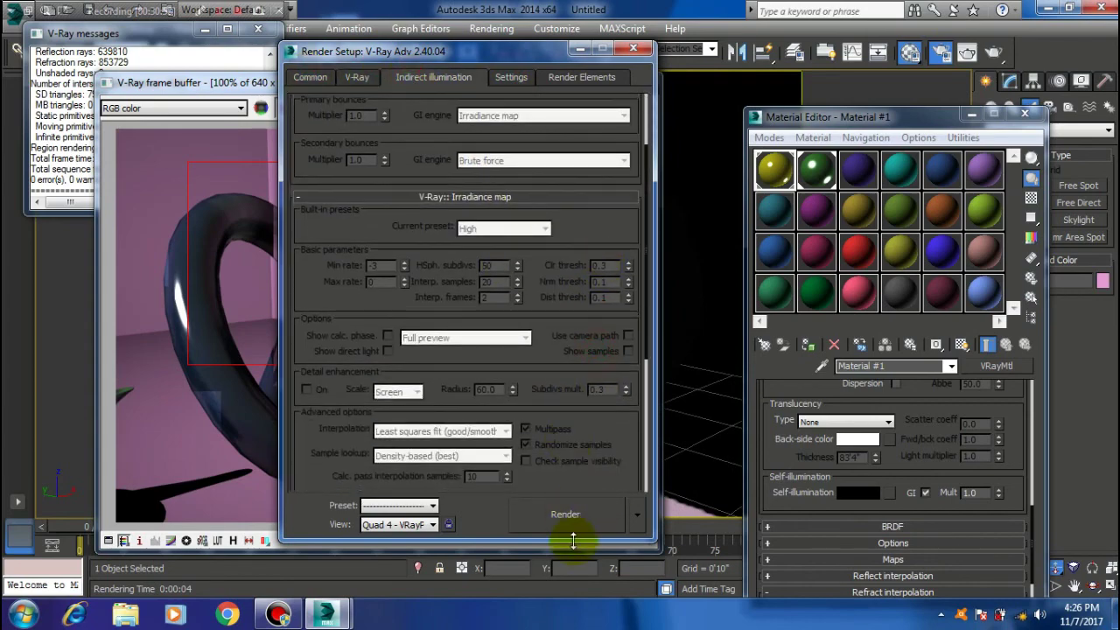
click(511, 77)
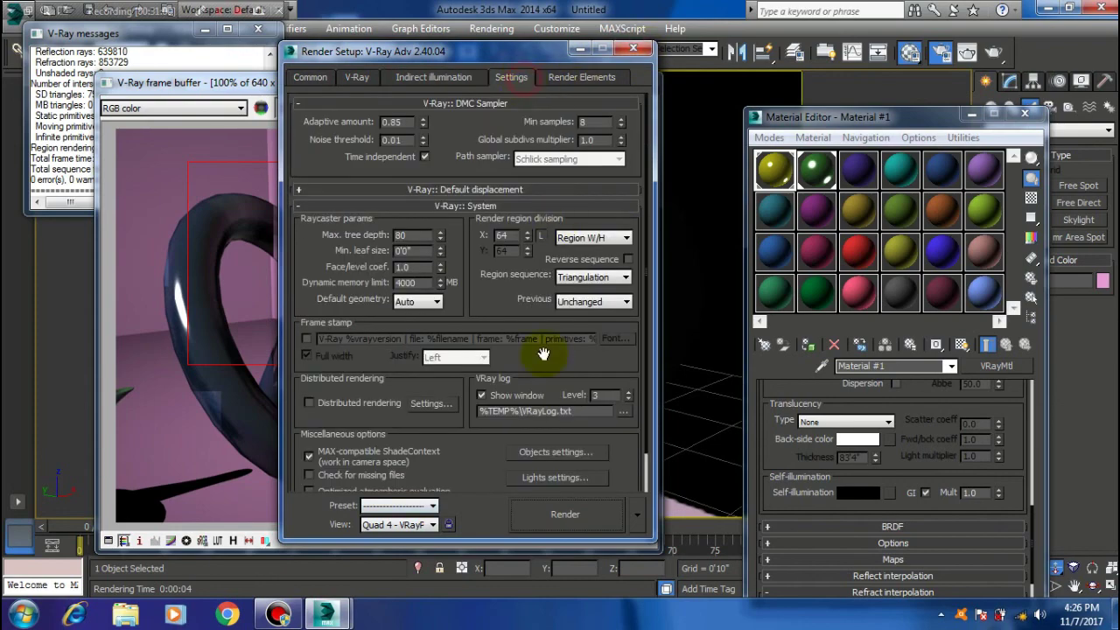
Start and cancel a test render, then close the frame buffer and V-Ray messages window
click(590, 523)
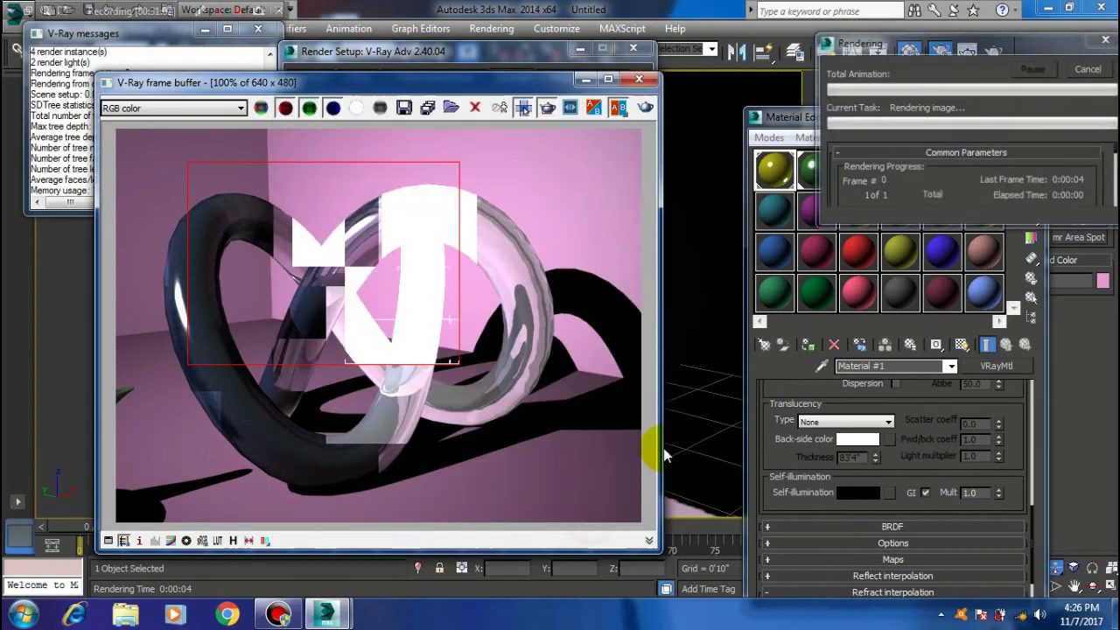
click(1089, 69)
click(503, 121)
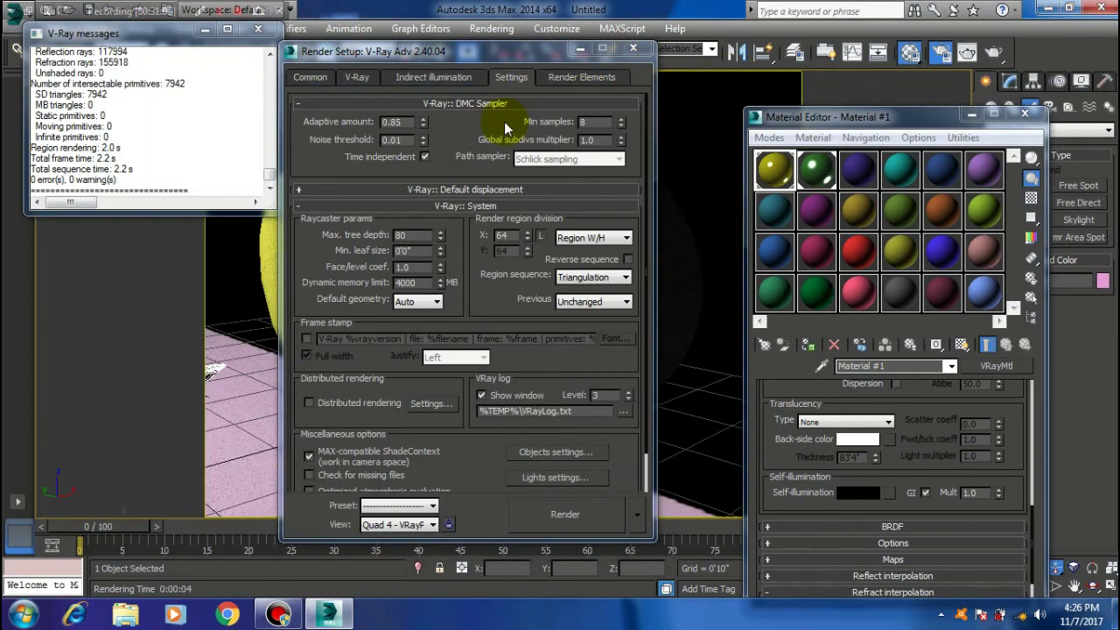
click(255, 30)
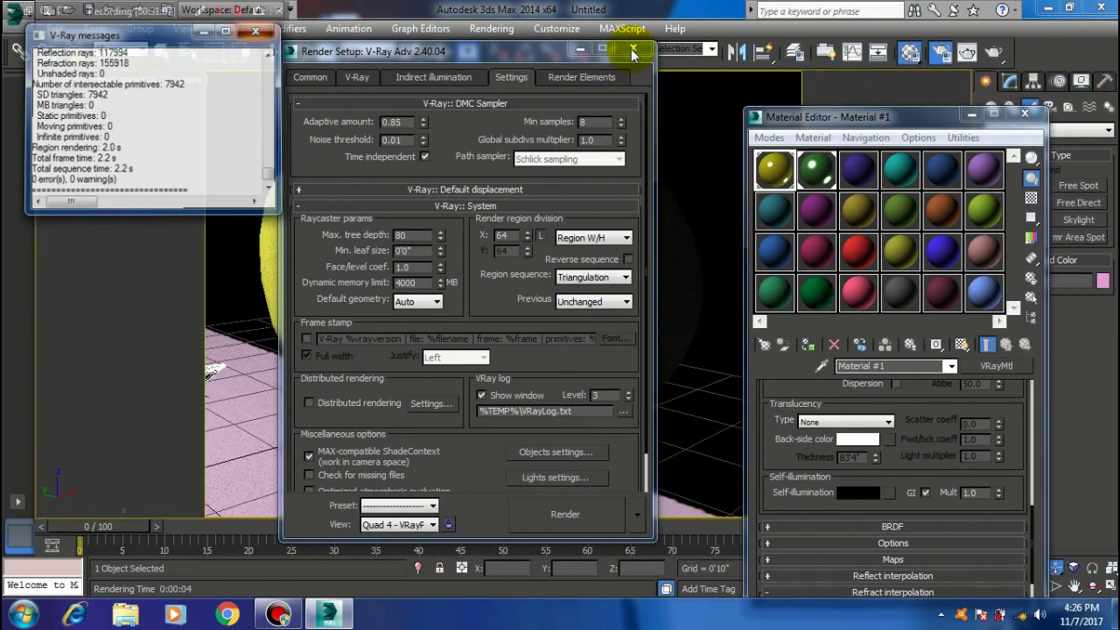